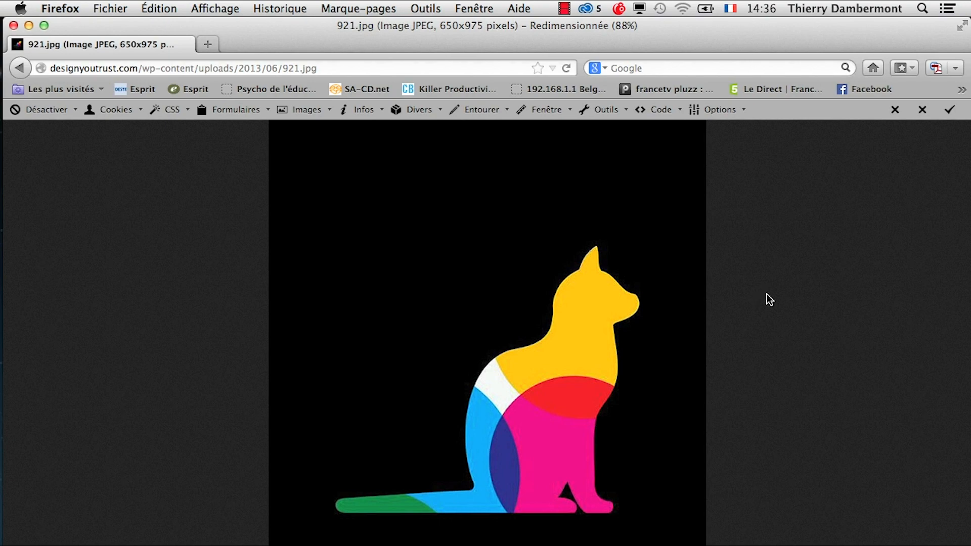
- Open a new browser window and search Google for wolf "public domain"
key("super+Tab")
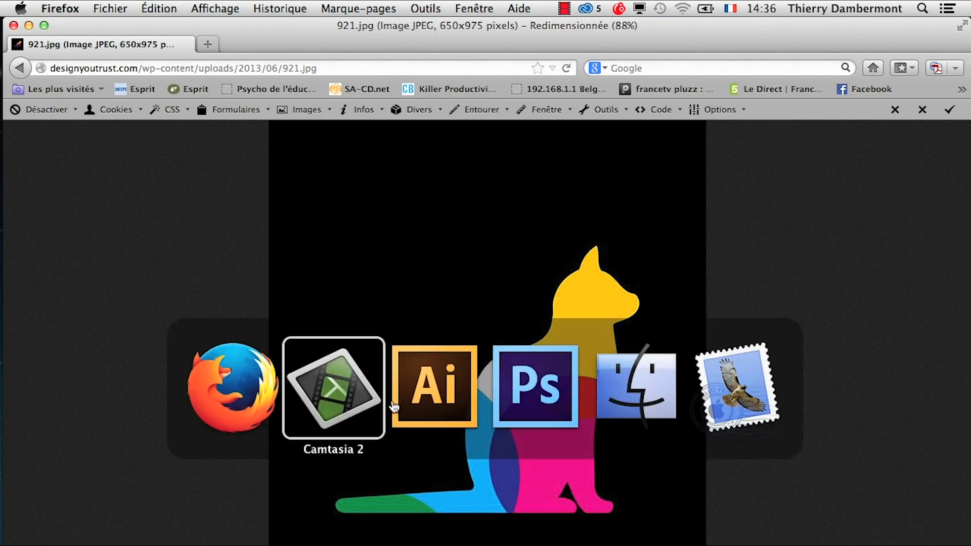
left_click(109, 9)
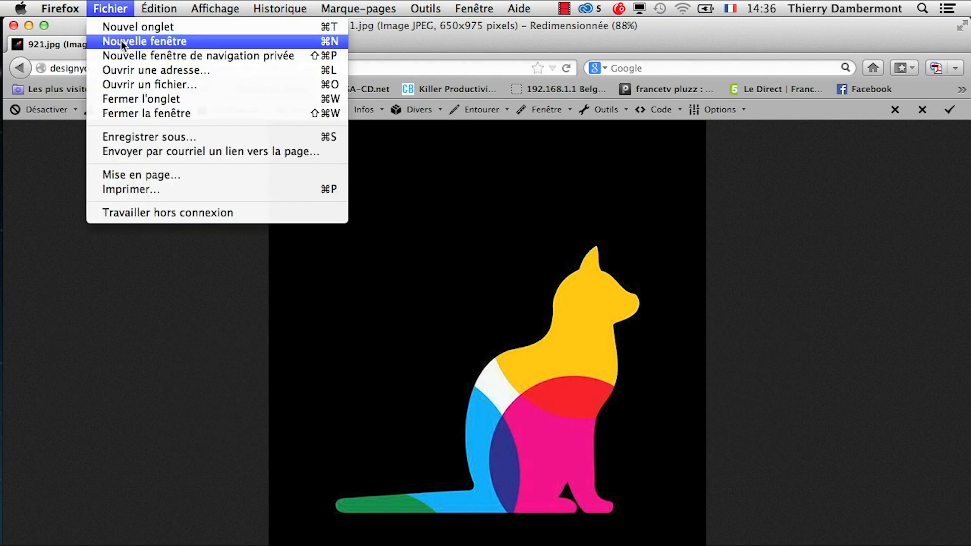
left_click(120, 41)
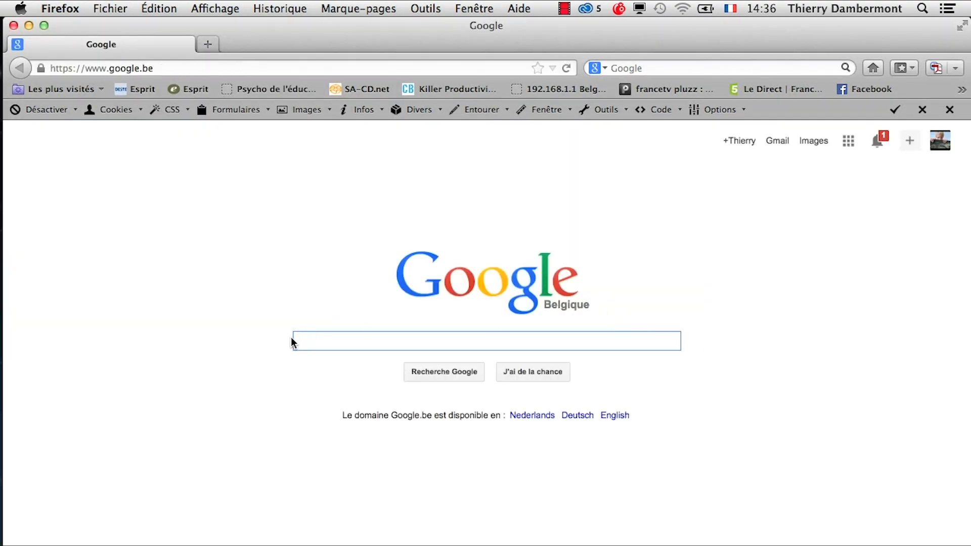
type("wolf ")
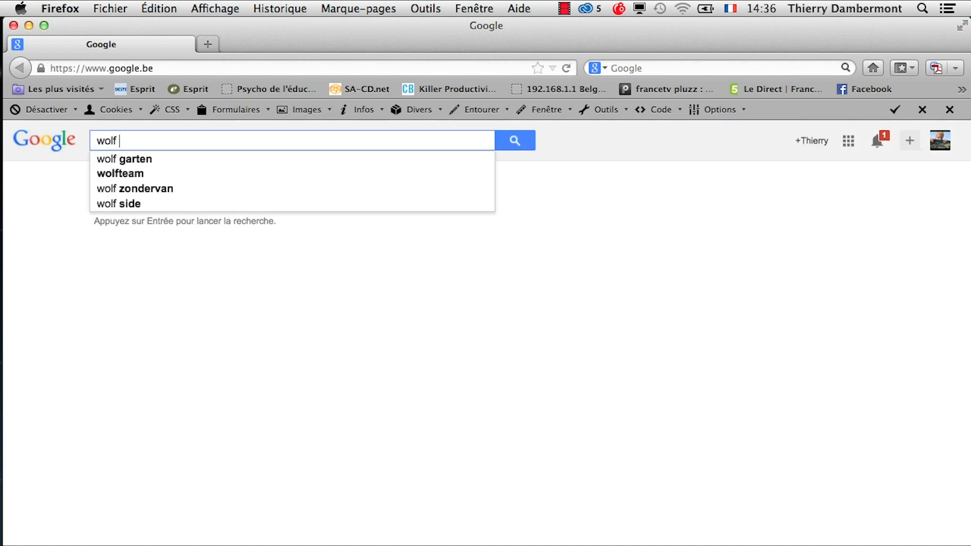
type("\"public domai")
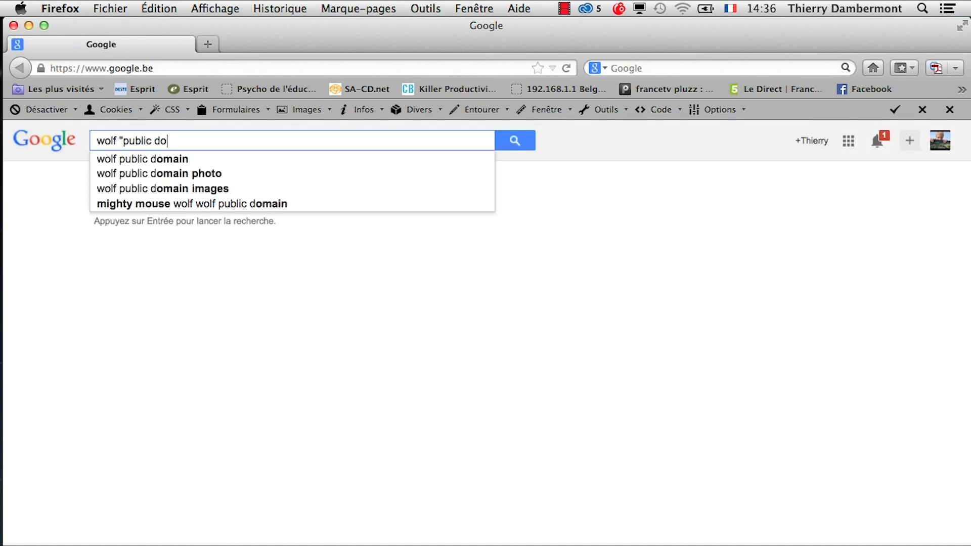
type("n\"")
key("Return")
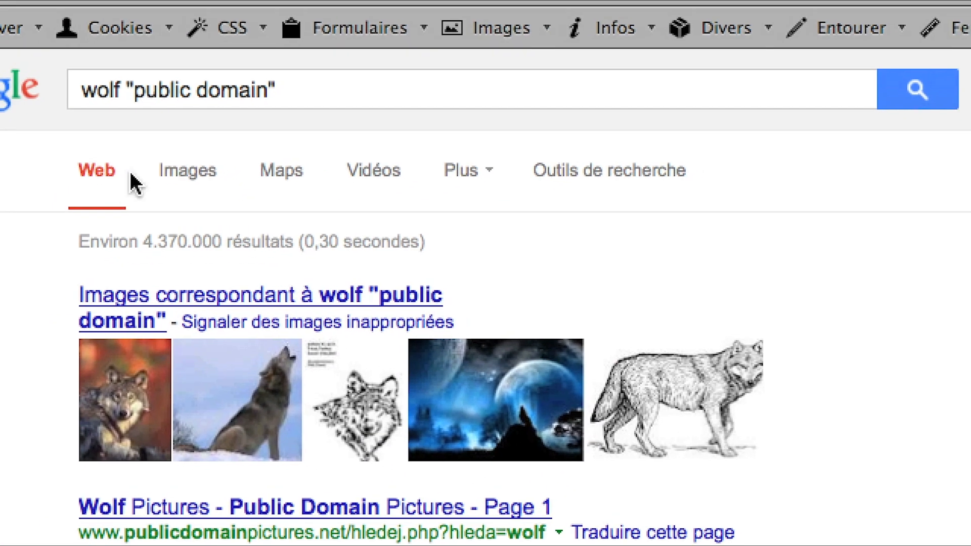
- Show the image results for the wolf search and filter them by the type Images clipart
left_click(147, 179)
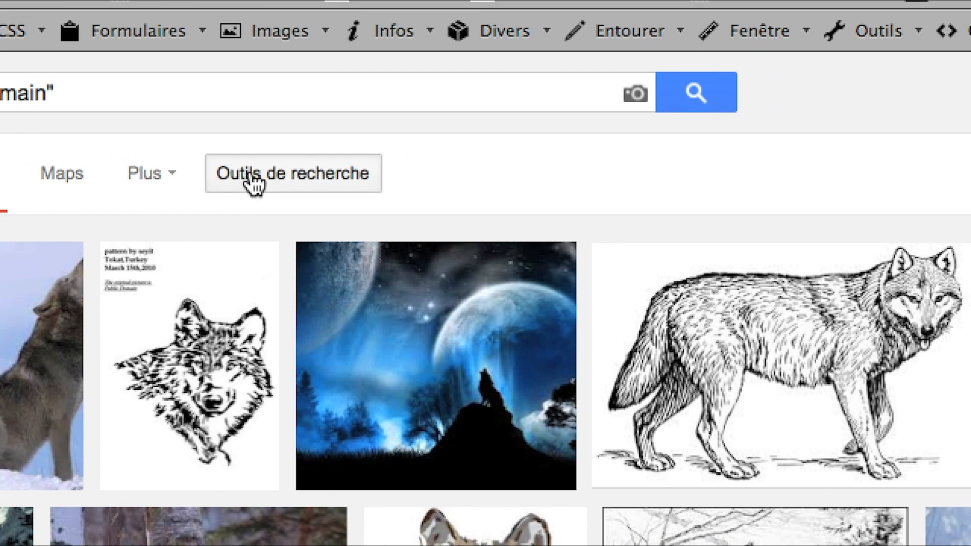
left_click(256, 184)
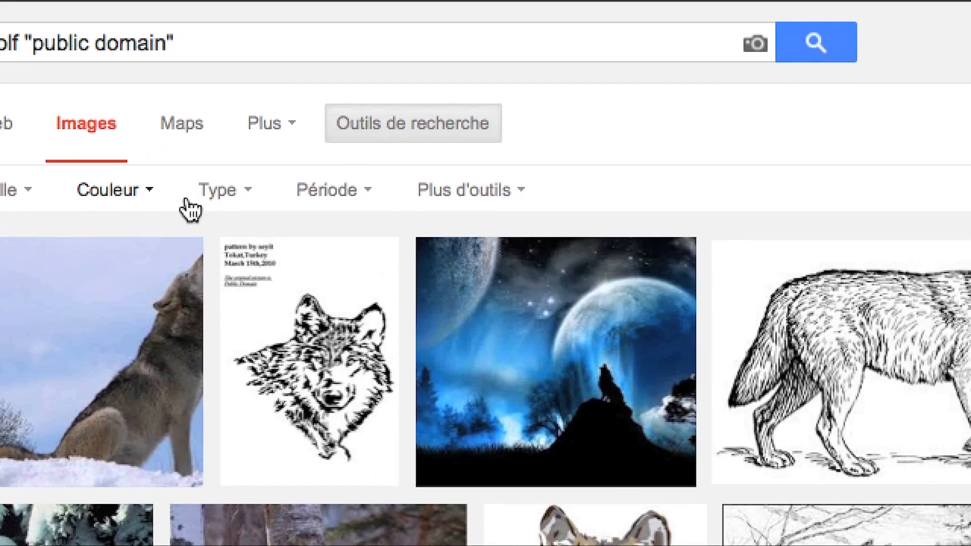
left_click(96, 247)
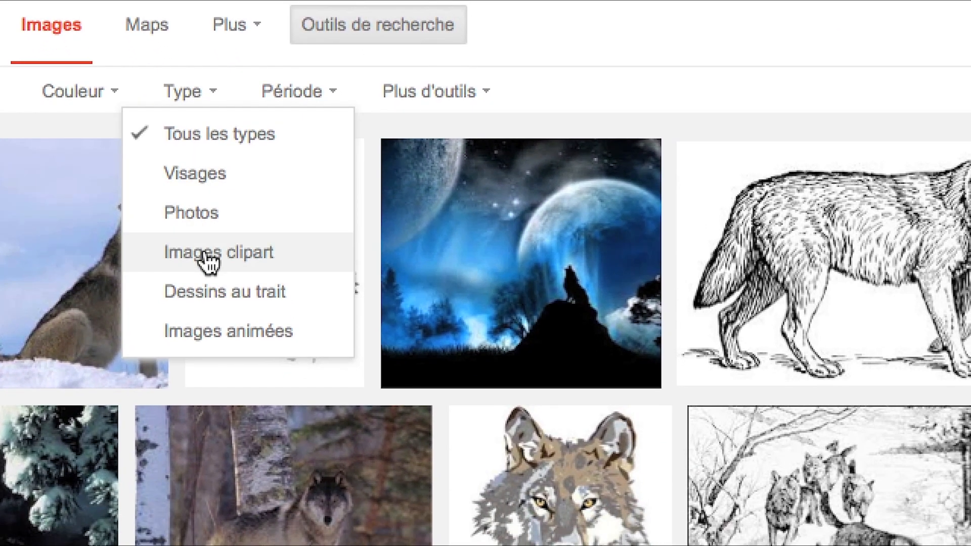
left_click(205, 255)
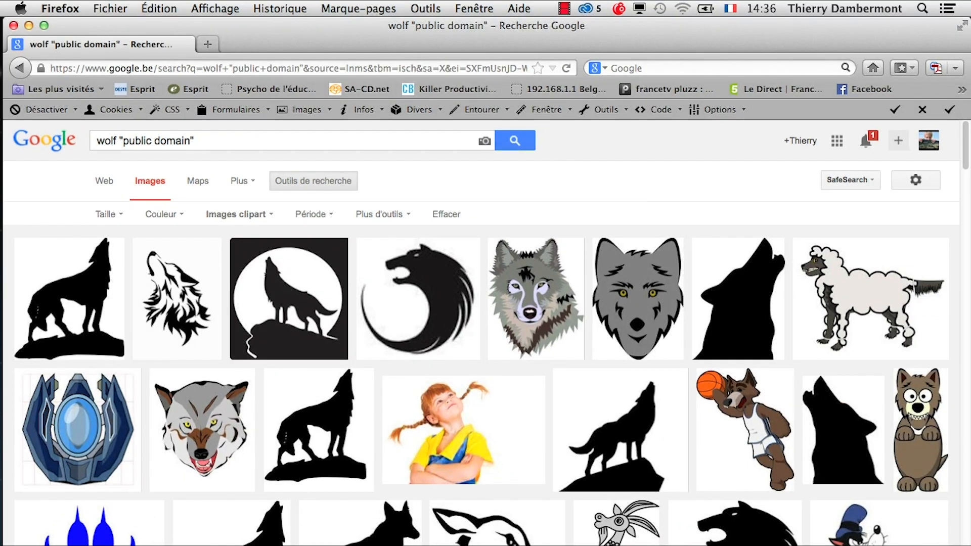
- Open the silhouette of a wolf howling on a rock in a new tab, display the image alone and copy it
right_click(626, 420)
left_click(638, 428)
left_click(298, 42)
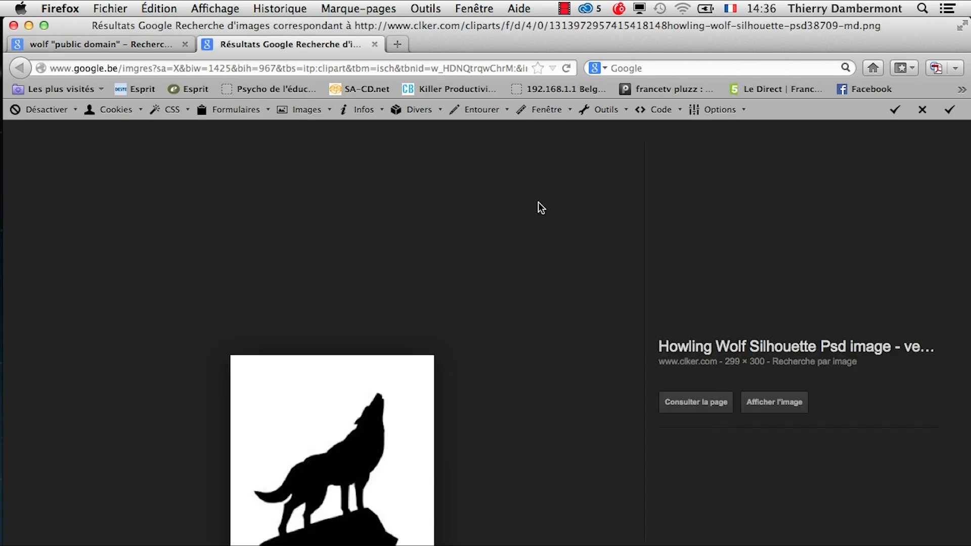
left_click(779, 410)
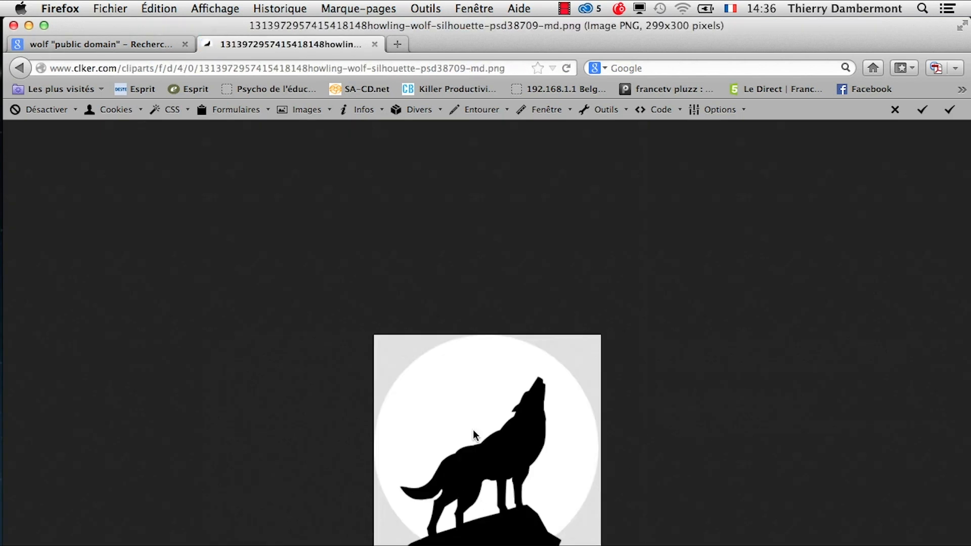
right_click(489, 409)
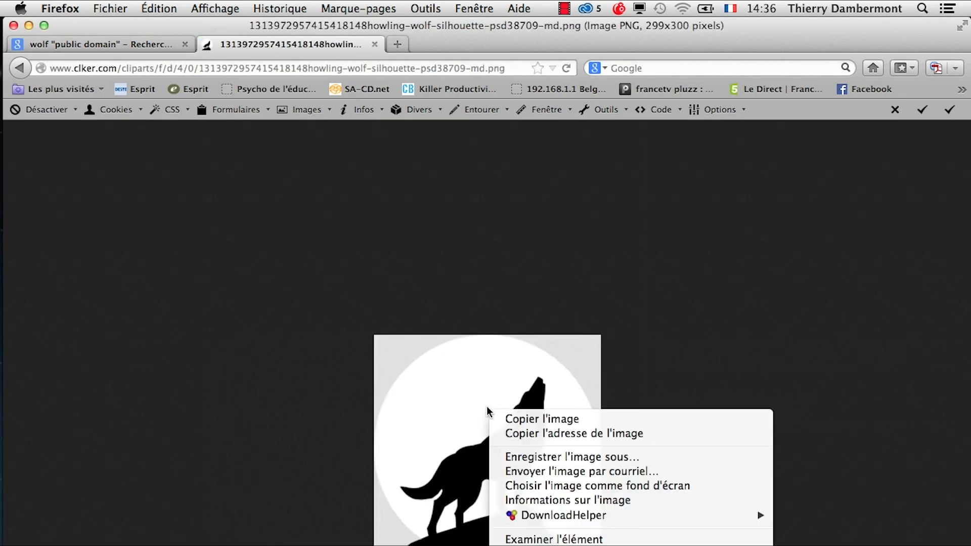
left_click(605, 419)
- Switch to Illustrator and reset the Les indispensables workspace
key("super+Tab")
key("super+Tab")
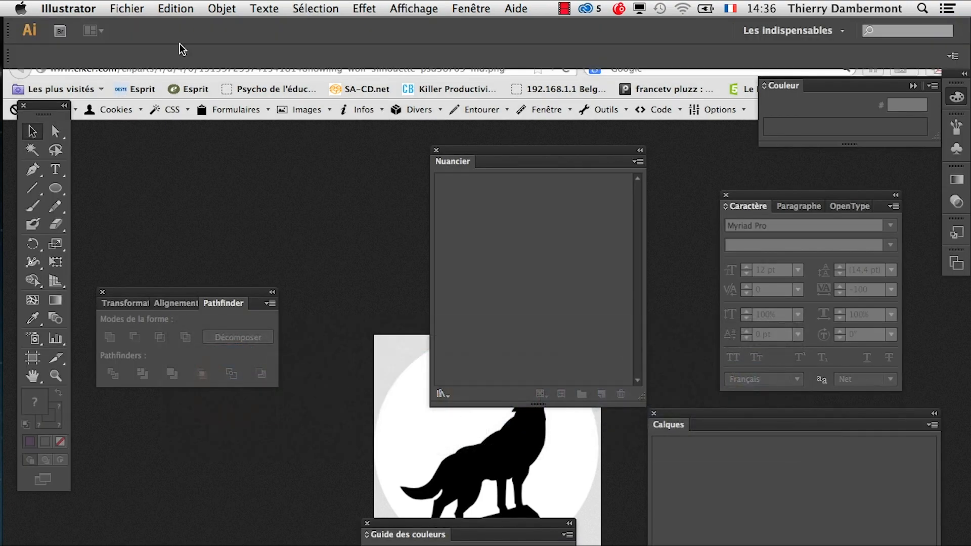
left_click(793, 30)
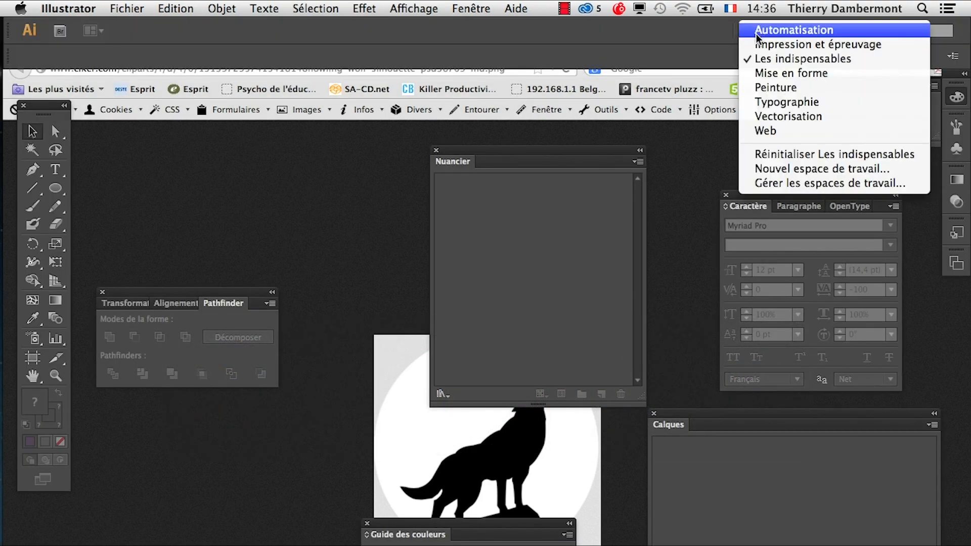
left_click(822, 152)
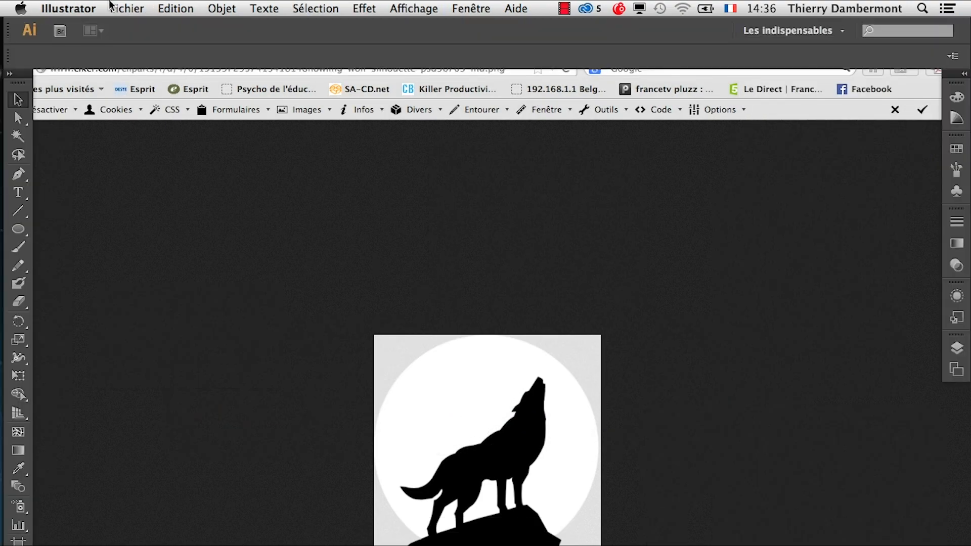
- Create a new 960 x 560 px document with the Web profile and RVB mode
left_click(110, 6)
left_click(135, 23)
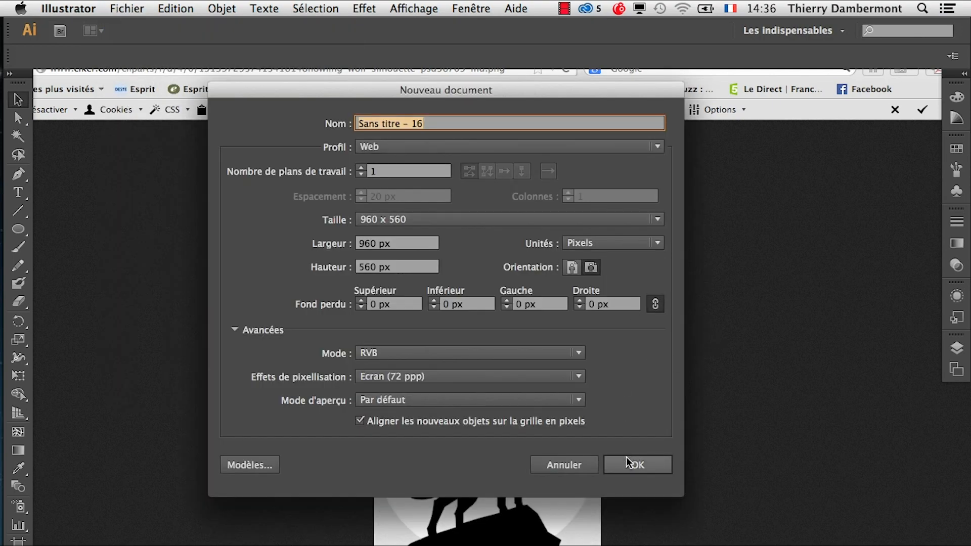
left_click(627, 461)
key("super+v")
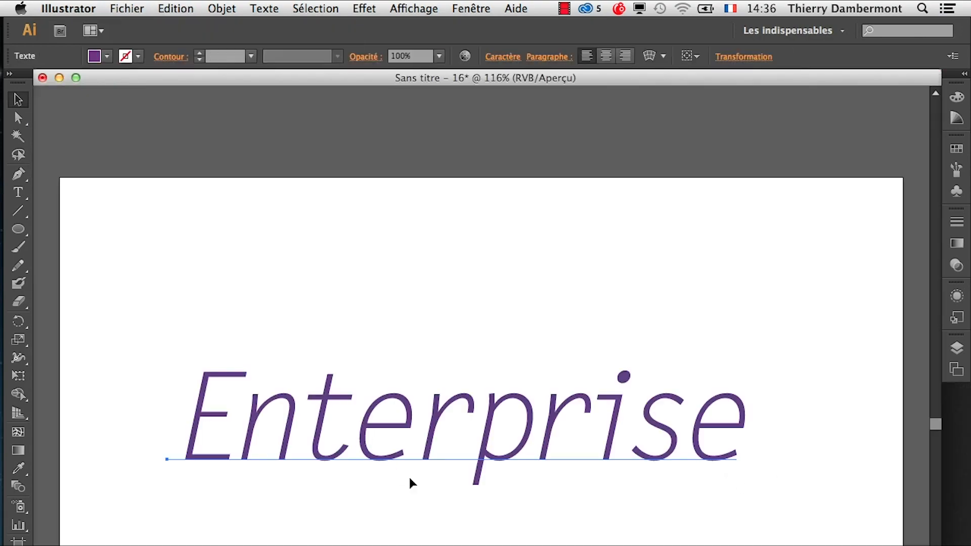
key("super+Tab")
left_click_drag(175, 314, 365, 474)
key("Delete")
- Switch back to Firefox and copy the howling wolf image again
key("super+Tab")
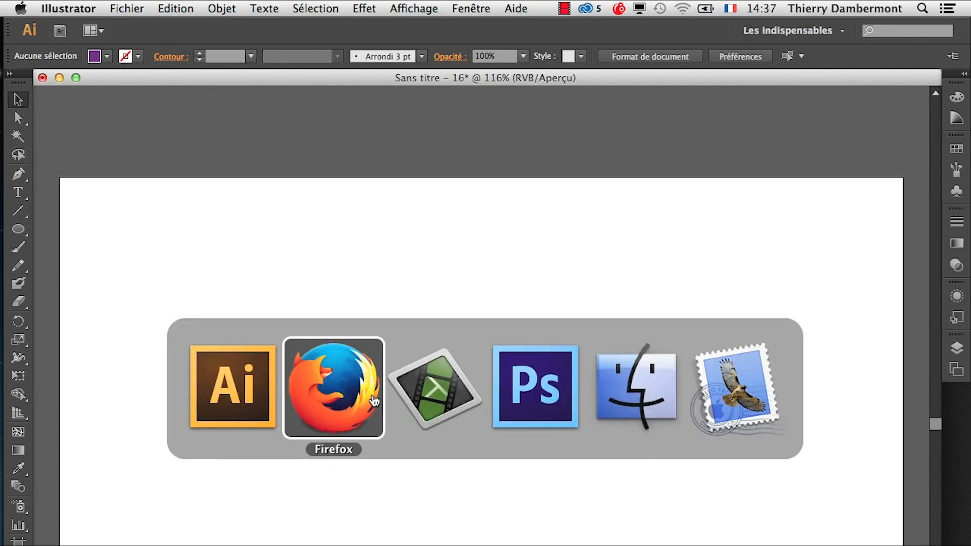
left_click(350, 396)
right_click(462, 422)
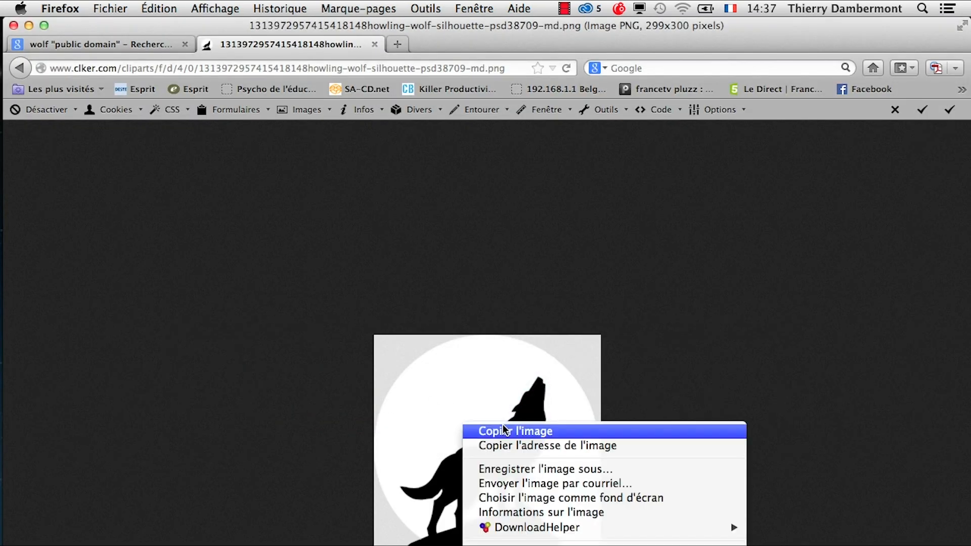
left_click(516, 431)
- Switch to Illustrator, paste the wolf image and move it toward the upper left of the artboard
key("super+Tab")
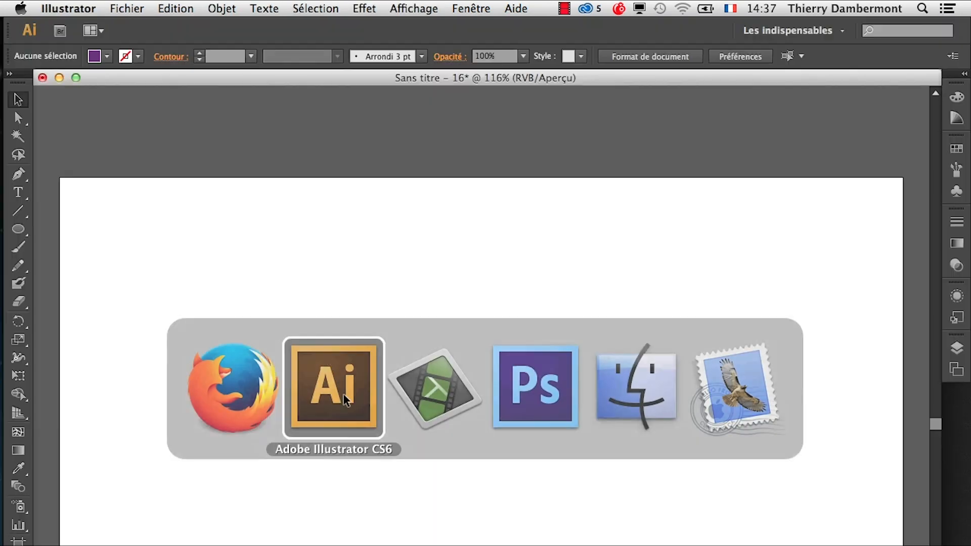
left_click(125, 8)
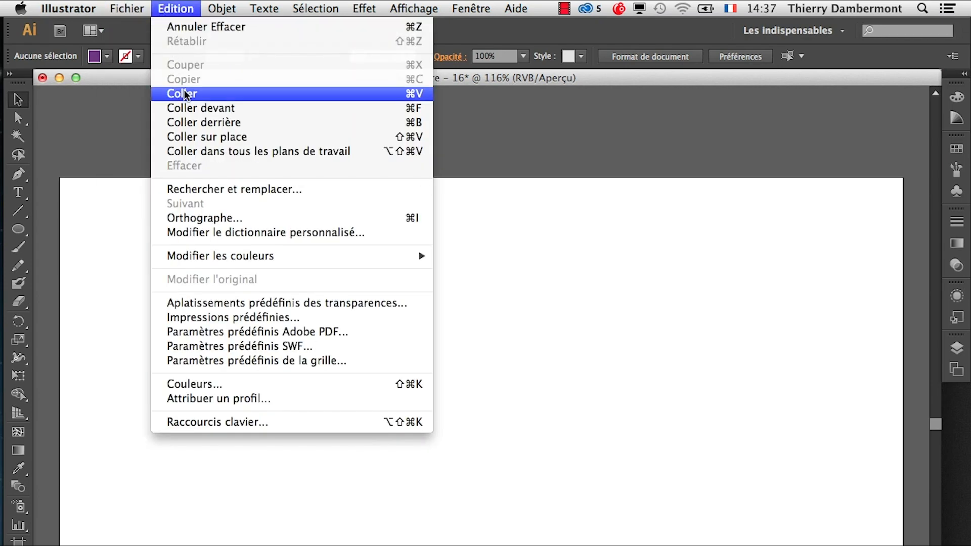
left_click(185, 94)
left_click(809, 301)
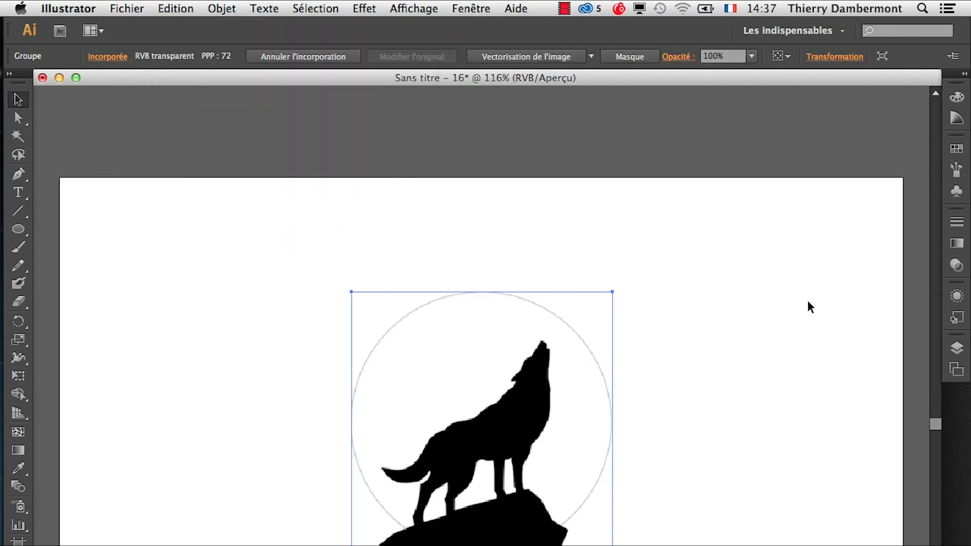
left_click_drag(467, 399, 320, 365)
- Trace the wolf image in Noir et blanc mode with Ignorer le blanc enabled
left_click(470, 9)
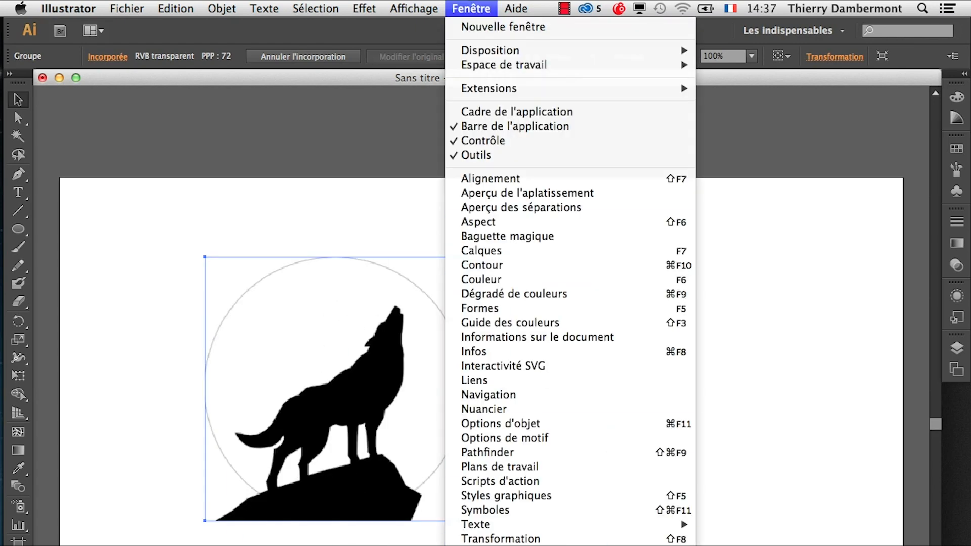
left_click(506, 545)
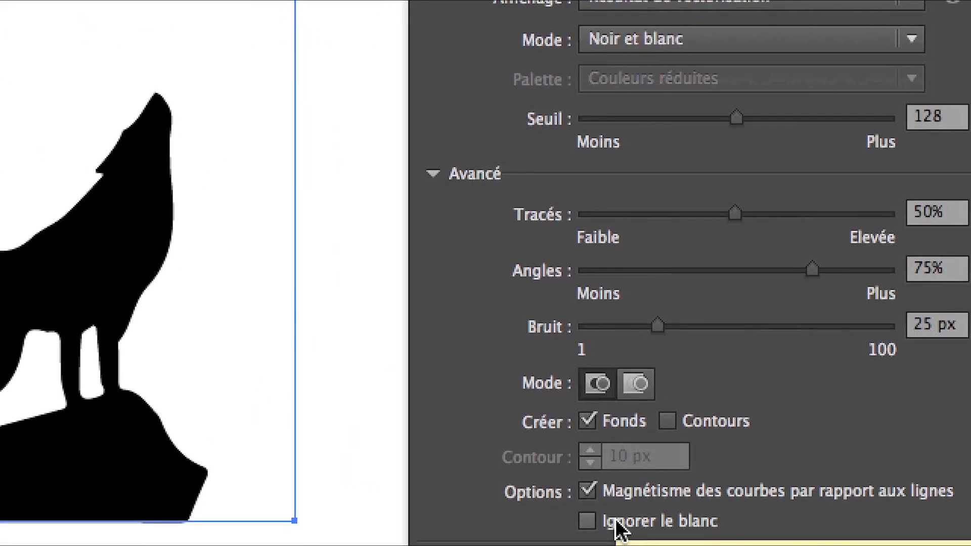
left_click(617, 523)
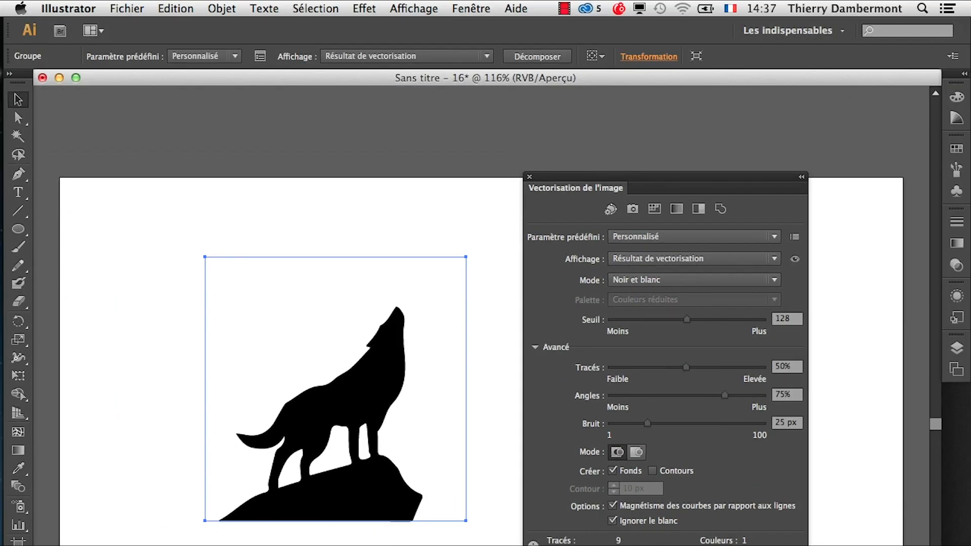
left_click(530, 177)
- Show the transparency grid behind the traced wolf
left_click(431, 6)
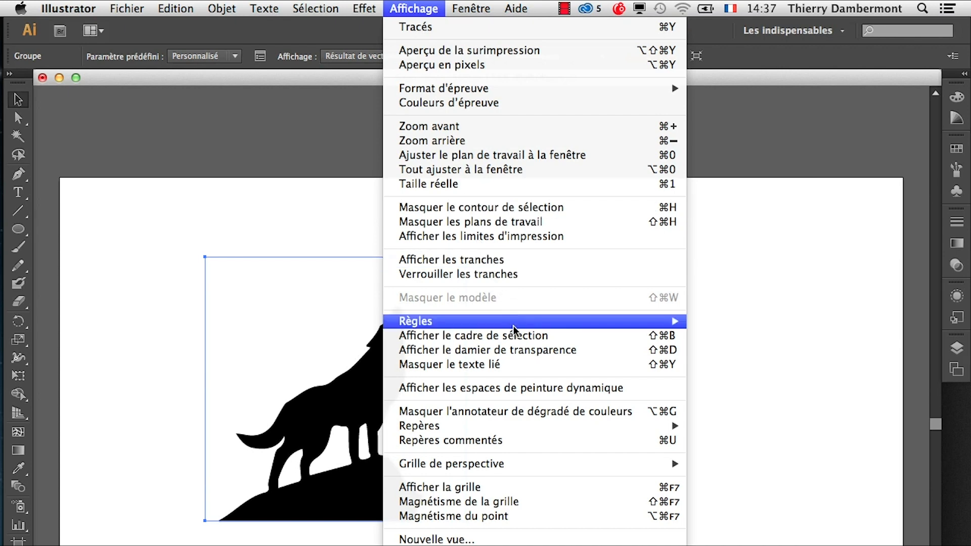
left_click(520, 345)
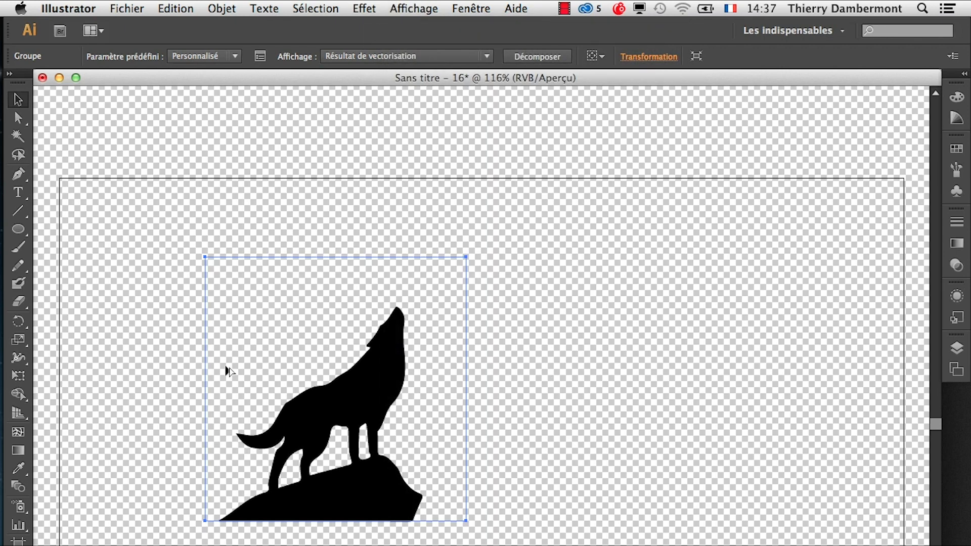
scroll(239, 378, "up", 1)
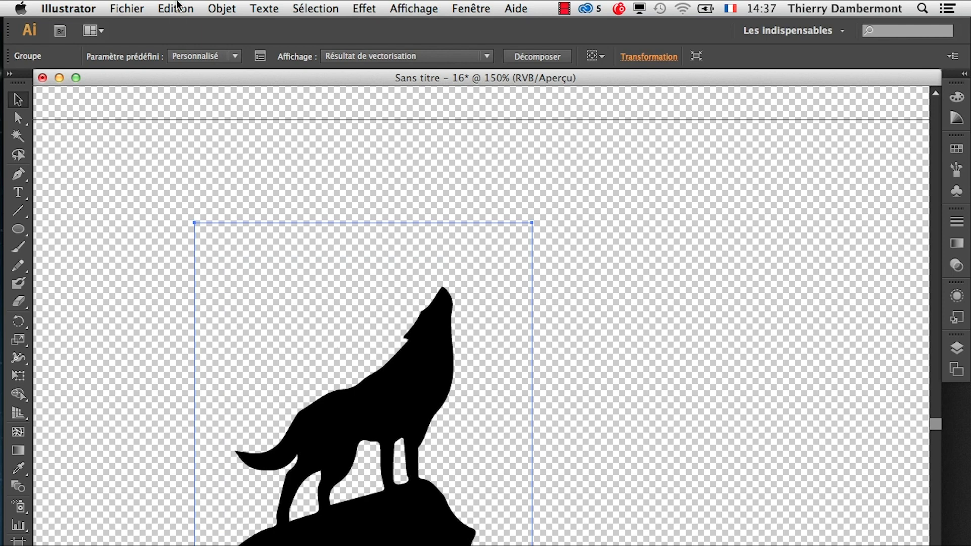
- Expand the wolf's image tracing into editable vector paths
left_click(221, 8)
mouse_move(293, 387)
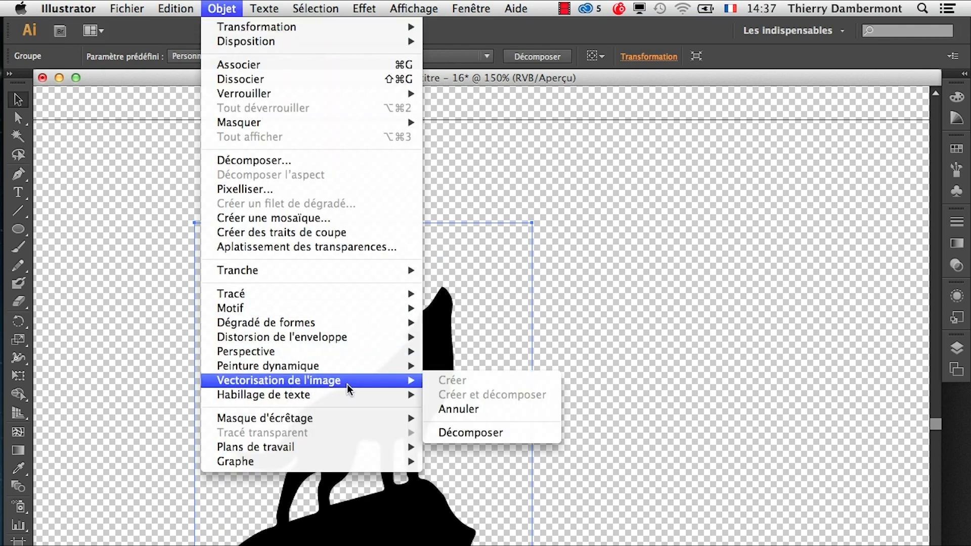
left_click(475, 431)
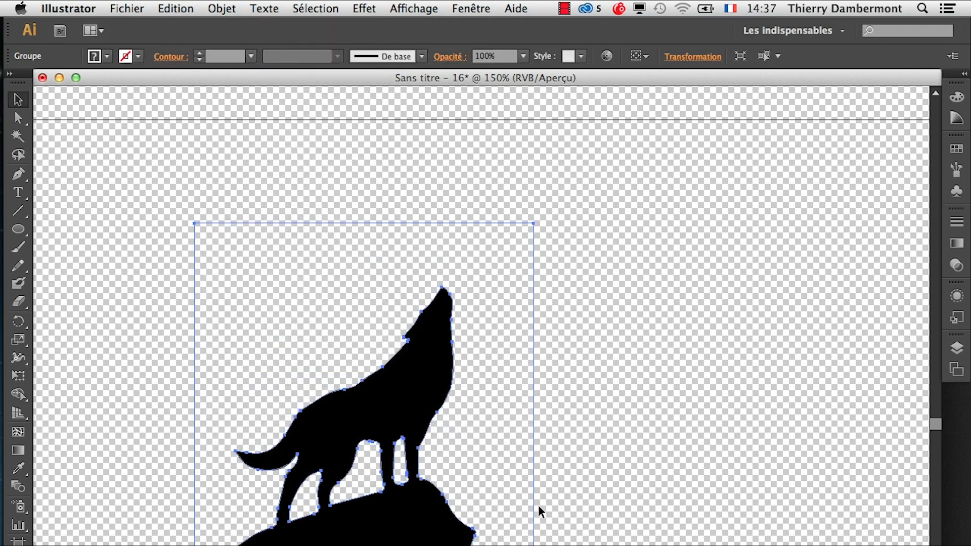
- Add a line of point text below the wolf silhouette with the Type tool
scroll(561, 505, "down", 1)
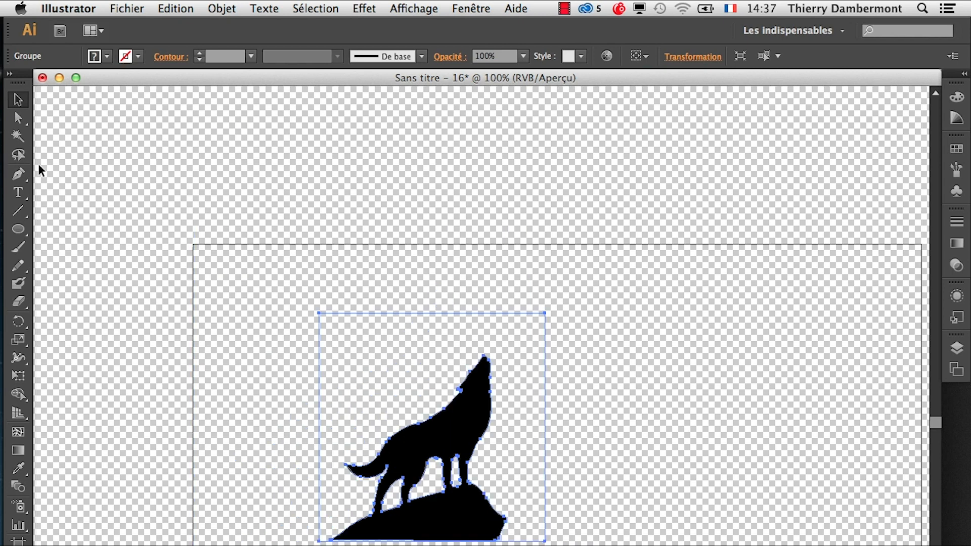
left_click(18, 193)
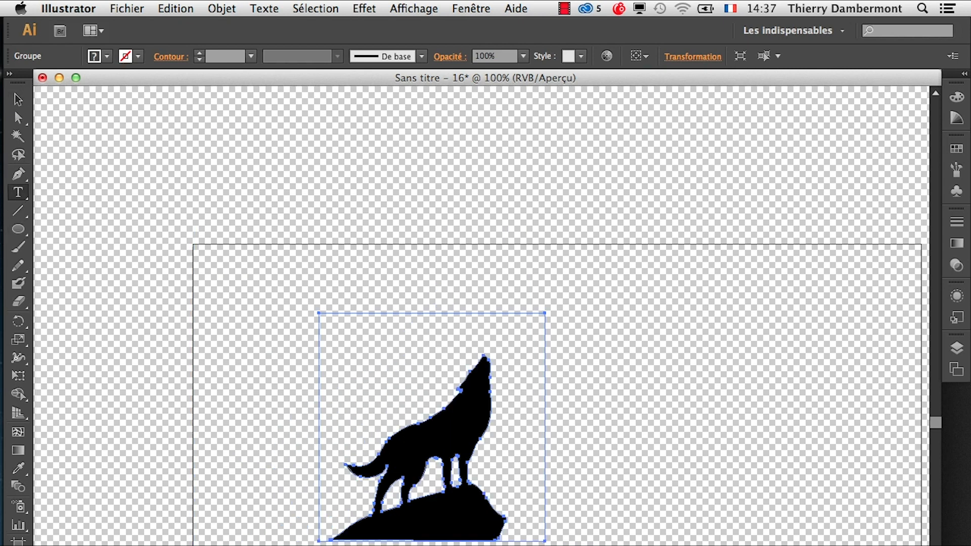
left_click(405, 545)
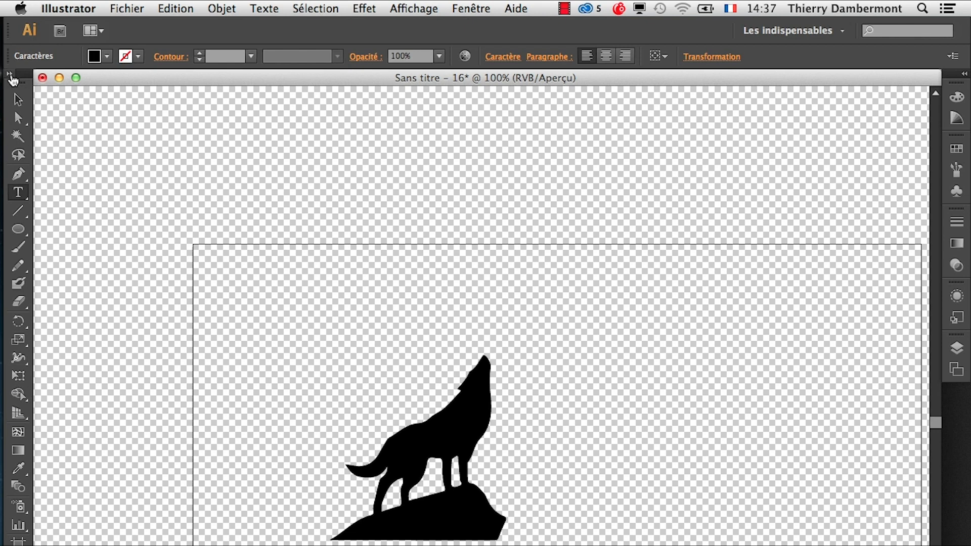
- Try to fill the traced wolf group, including its surrounding frame, with white
left_click(9, 74)
left_click(41, 230)
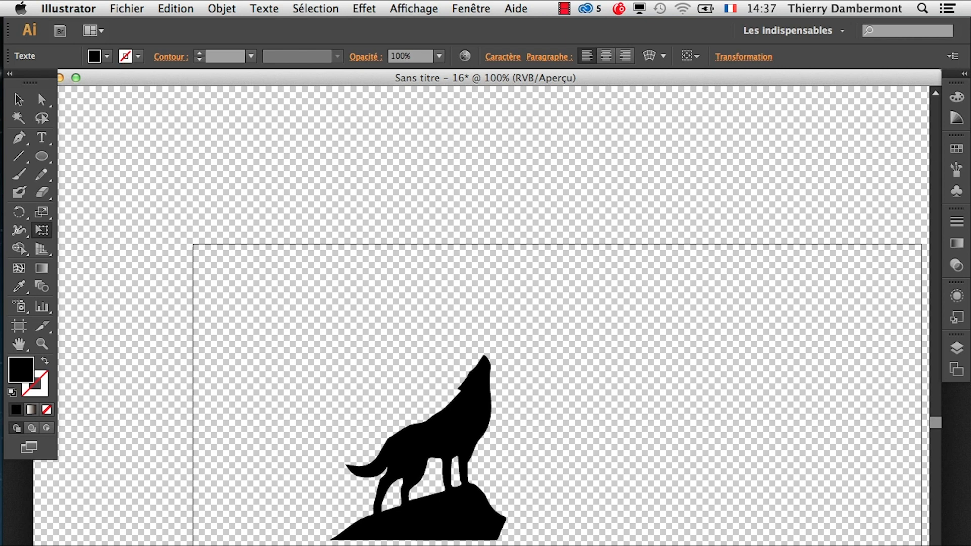
left_click(18, 99)
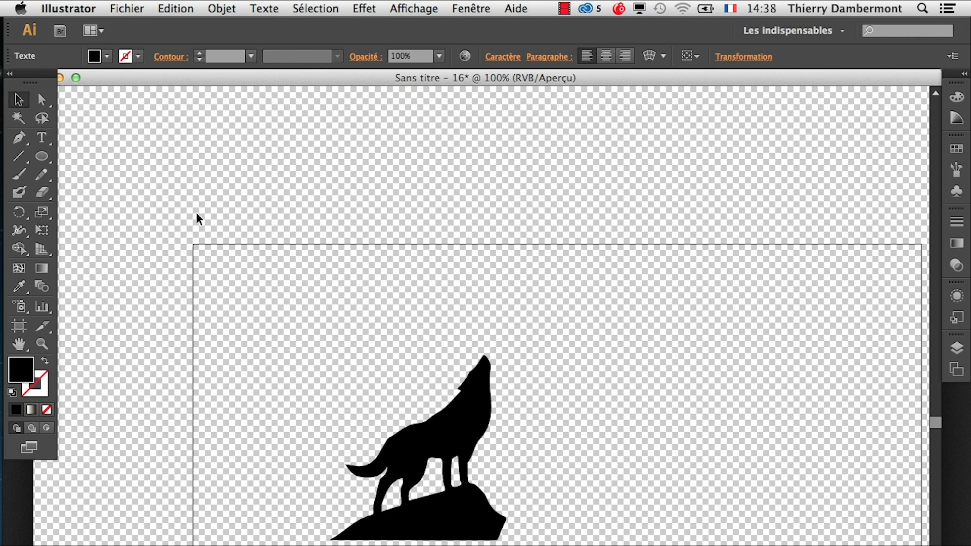
left_click_drag(268, 399, 400, 531)
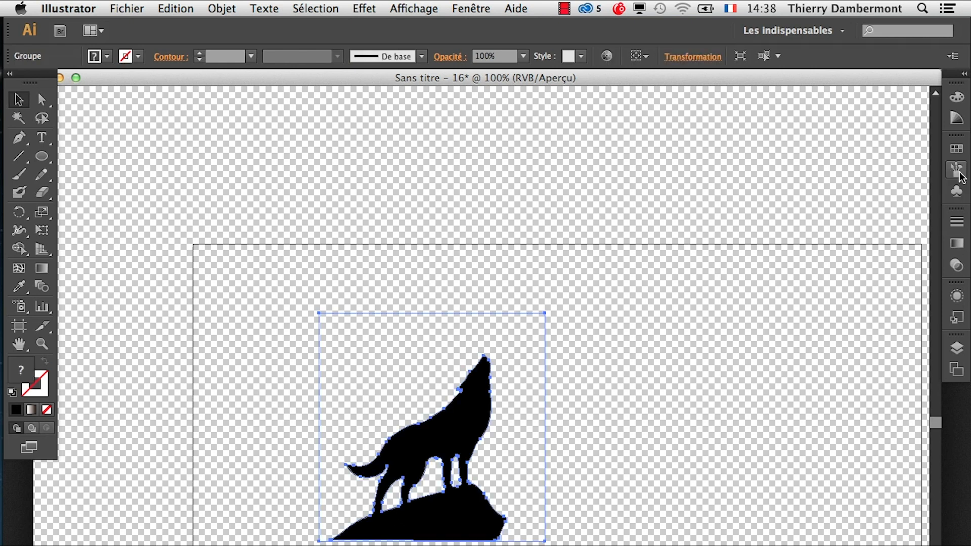
left_click(956, 148)
left_click(790, 156)
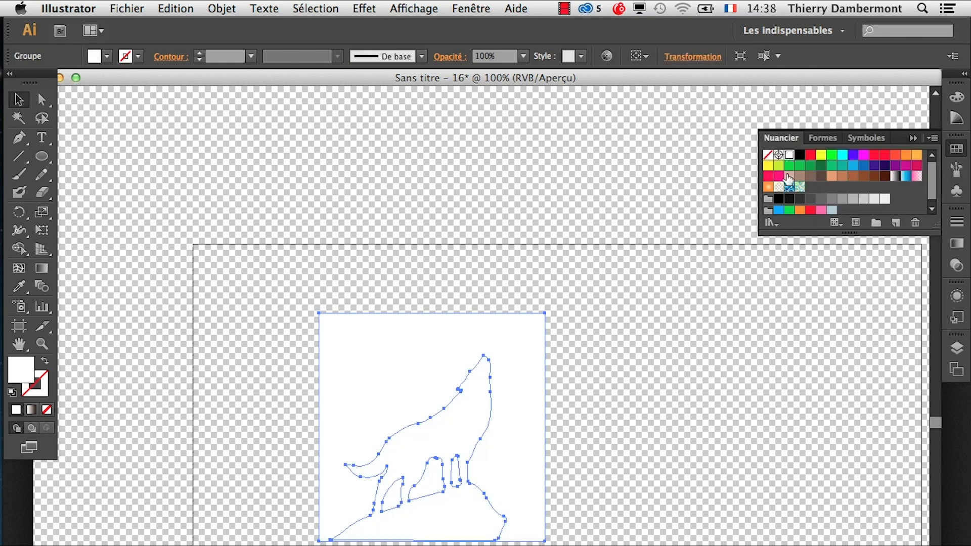
key("super+z")
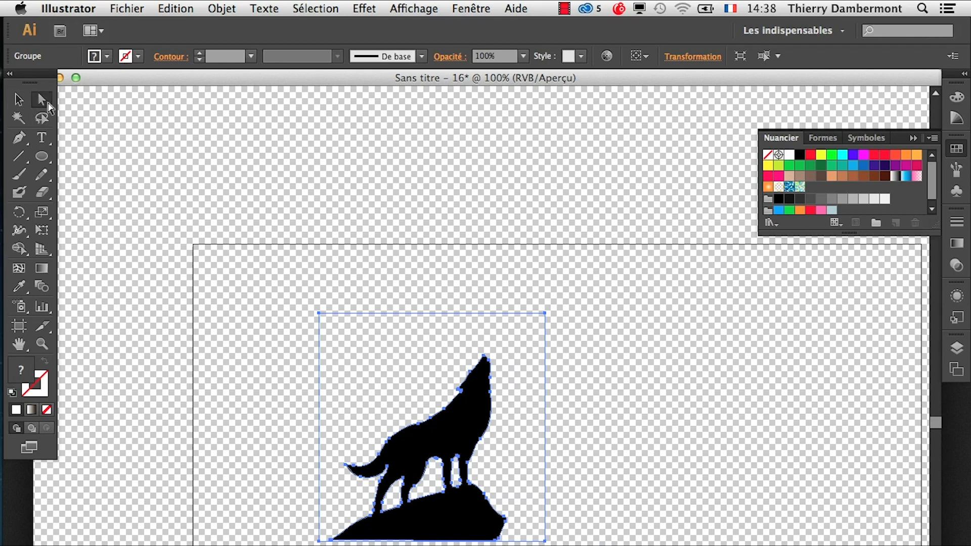
- Delete the rectangular frame path around the wolf in outline view, and return to preview mode
left_click(392, 119)
left_click(414, 8)
left_click(422, 24)
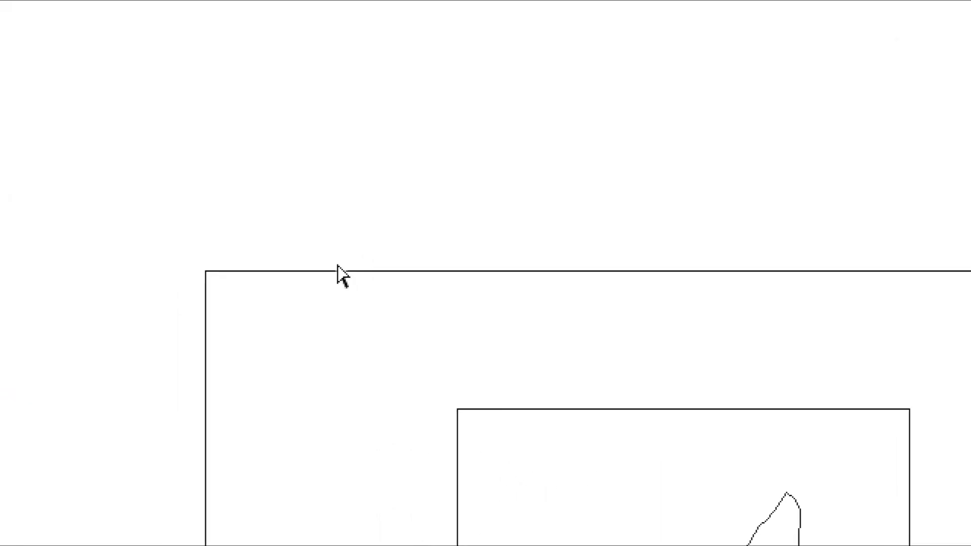
left_click(393, 298)
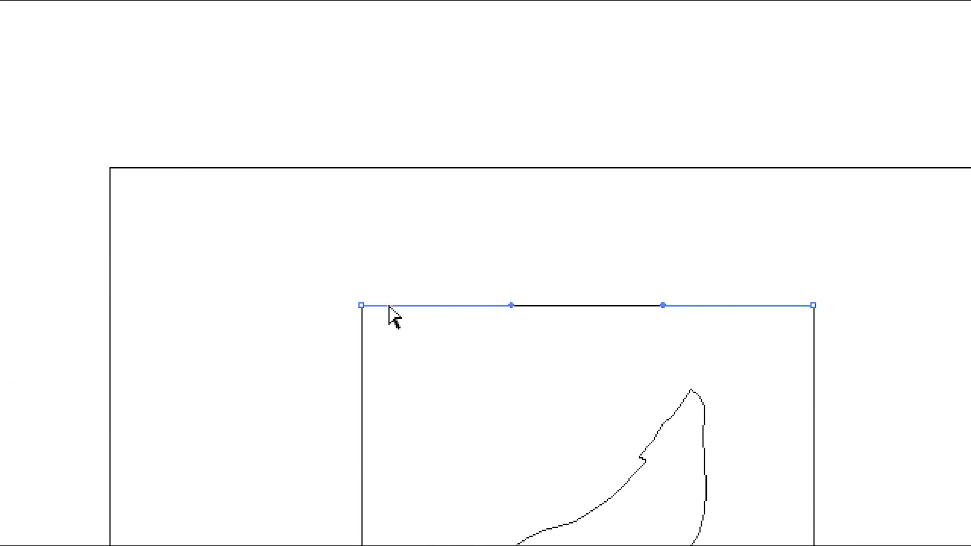
key("Delete")
key("Delete")
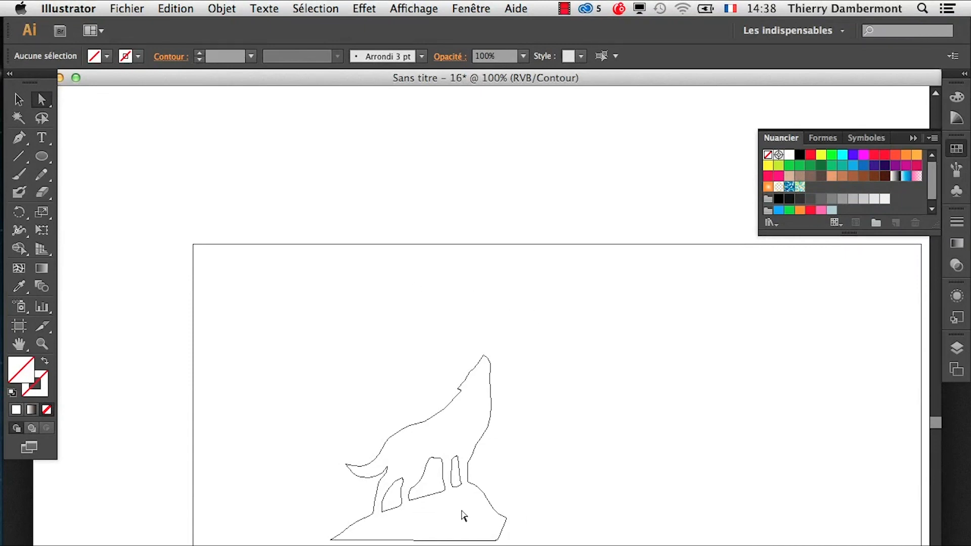
left_click(414, 8)
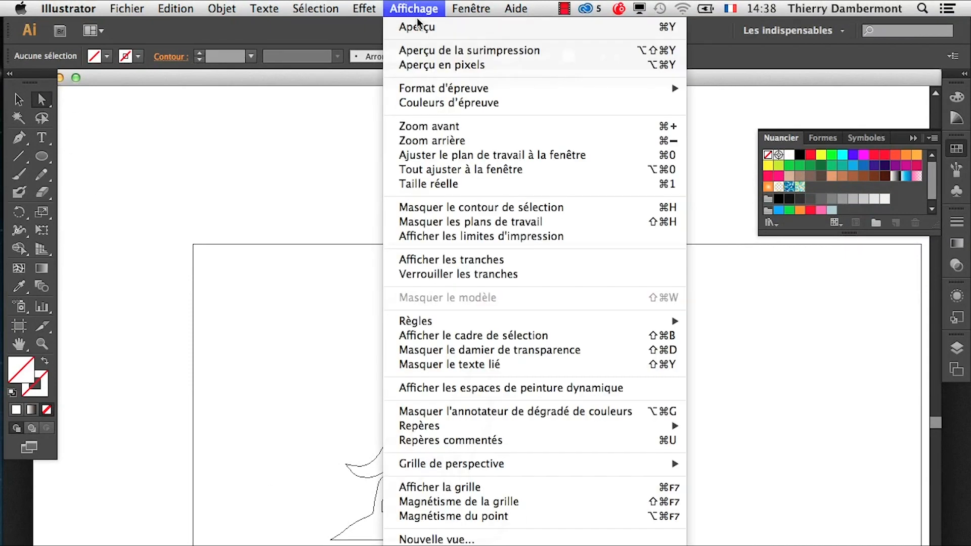
left_click(413, 24)
- Try to fill the wolf and the text together with white
left_click(19, 100)
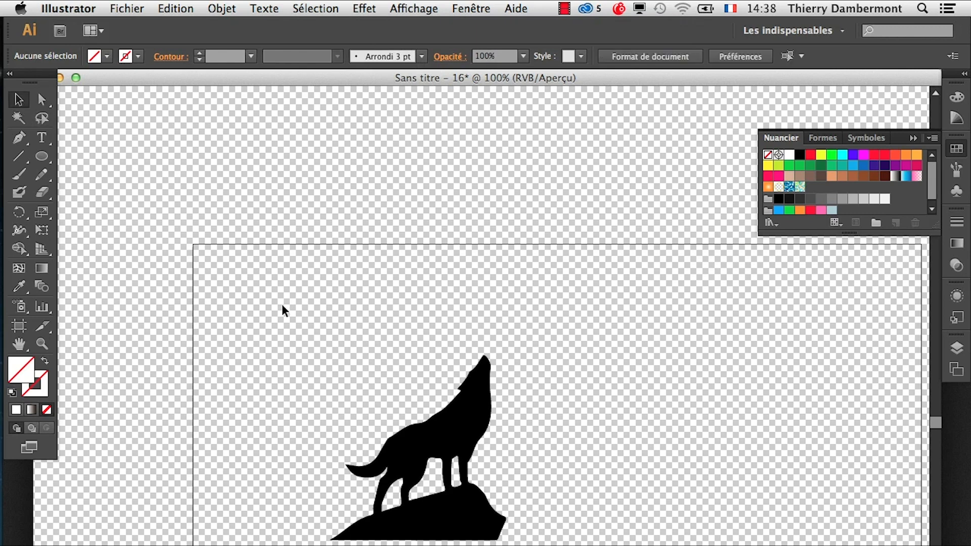
left_click_drag(282, 309, 658, 545)
left_click(790, 155)
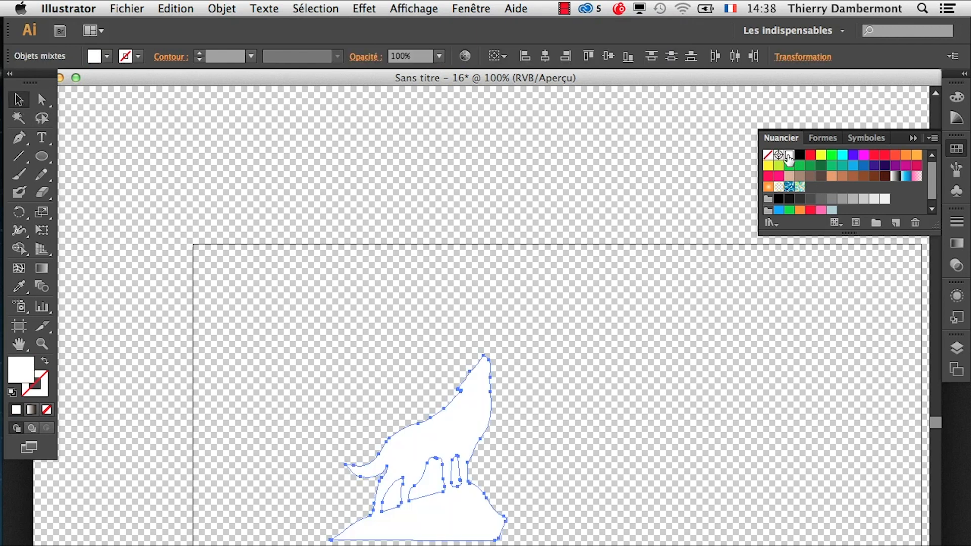
key("super+z")
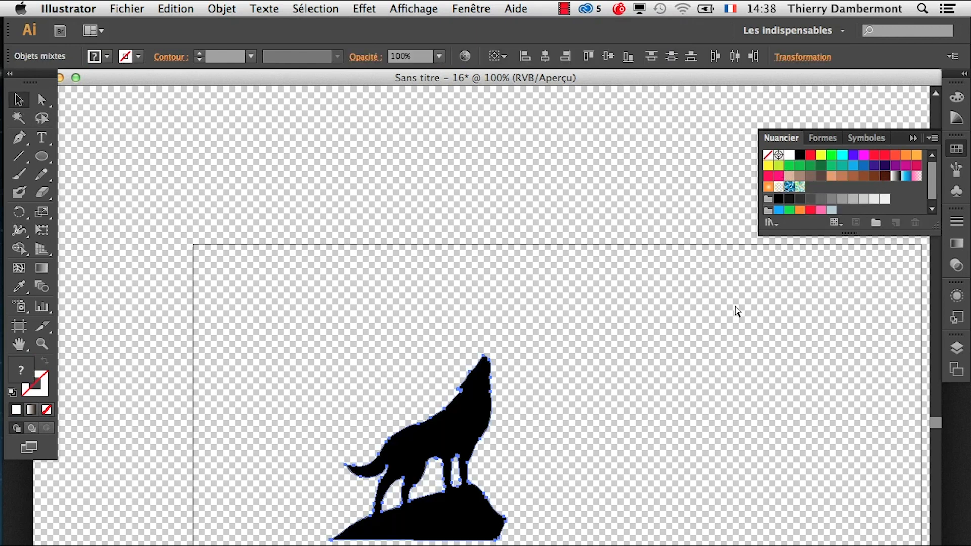
- Try to fill only the frameless wolf group with white
scroll(478, 466, "up", 1)
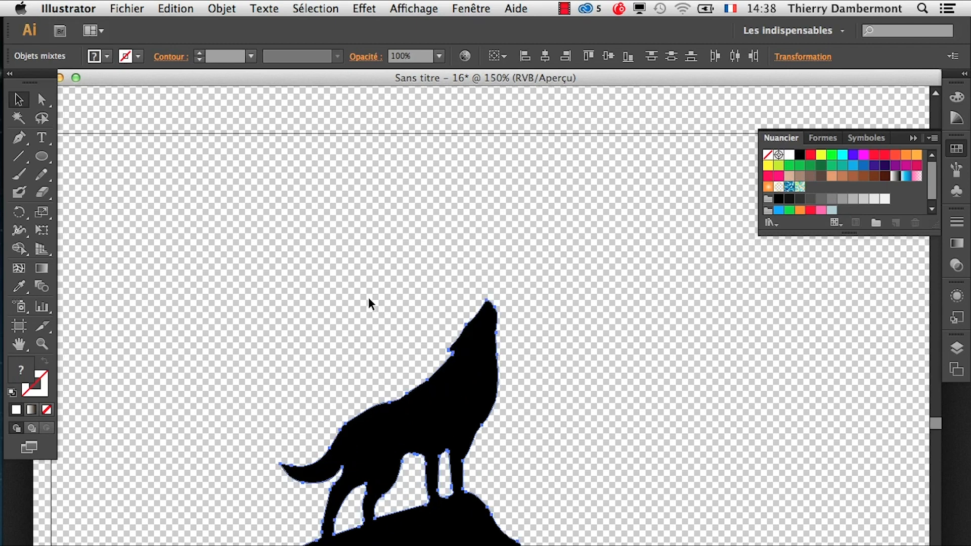
left_click(347, 265)
left_click(478, 323)
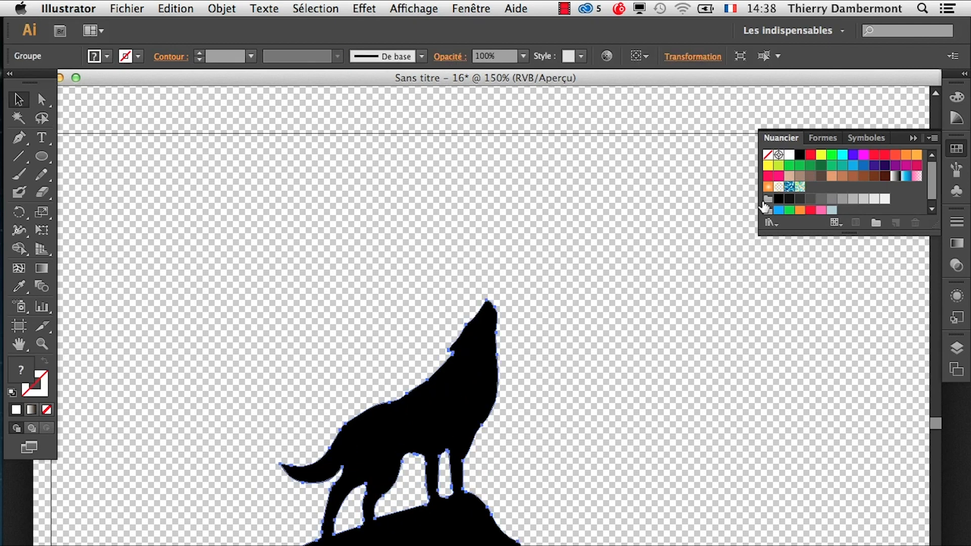
left_click(789, 156)
key("super+z")
- Try a white fill on the wolf group and try to release its compound path
scroll(422, 480, "up", 2)
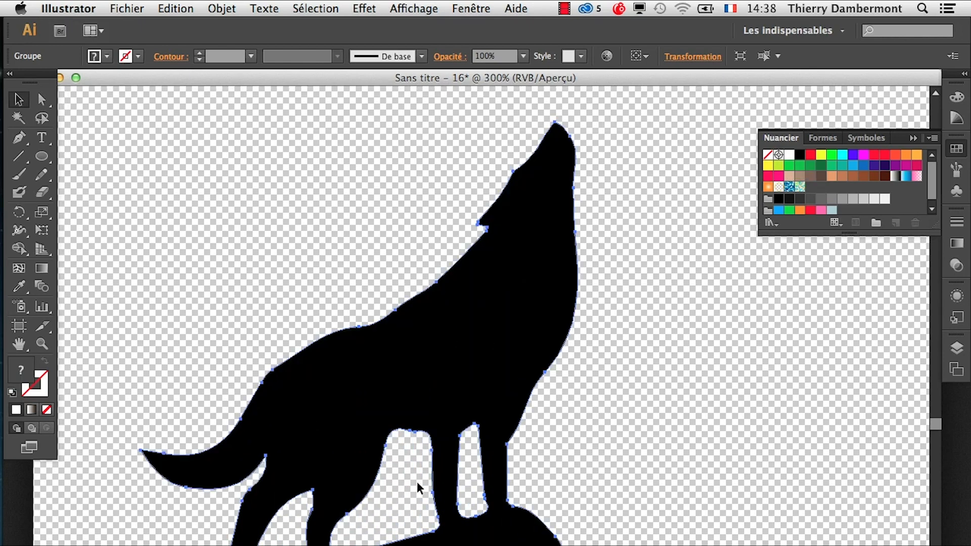
left_click(789, 155)
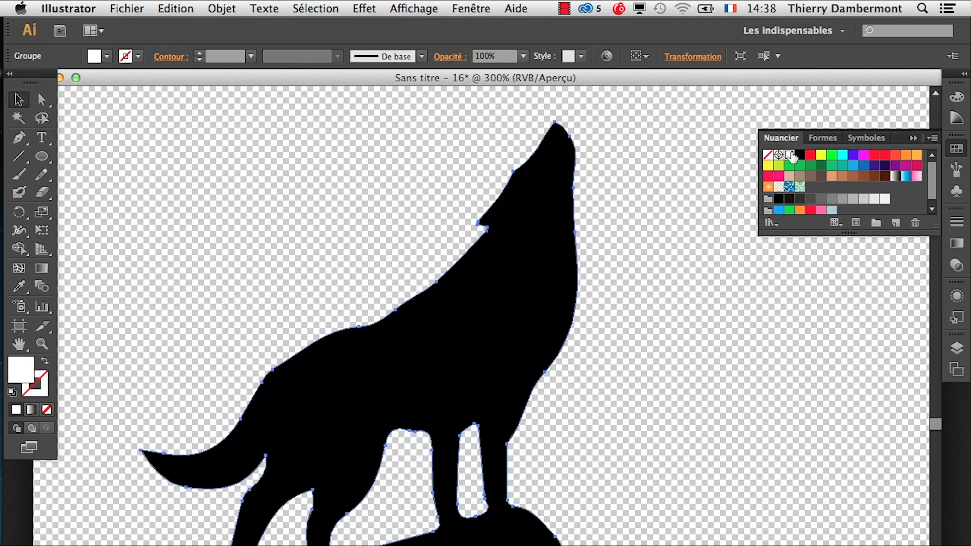
left_click(222, 8)
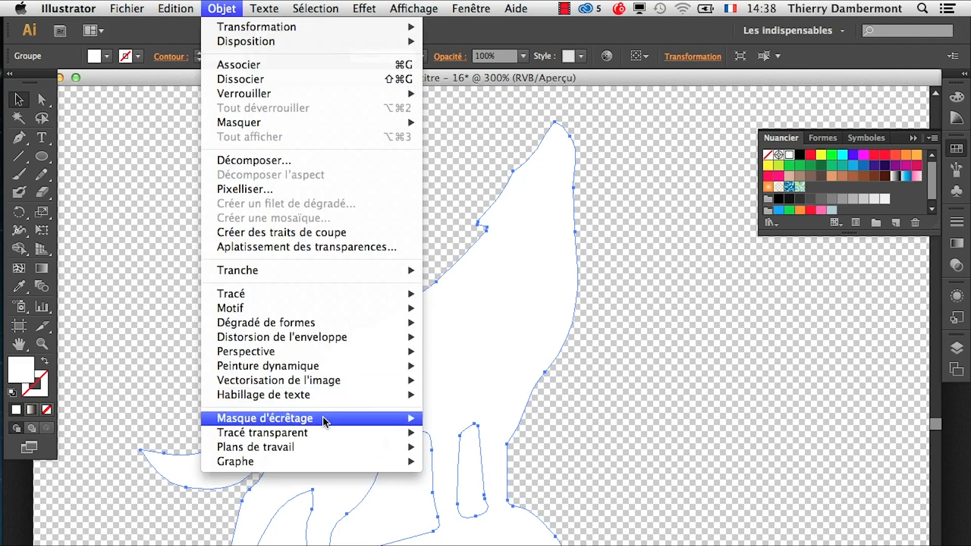
mouse_move(400, 432)
left_click(457, 448)
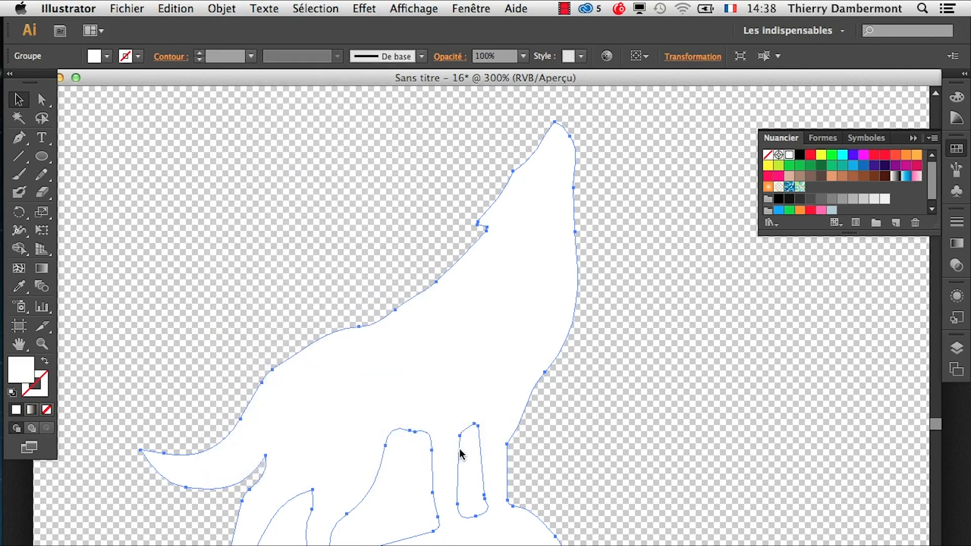
- Try to make the wolf group a compound path, and undo the white fill on the group
left_click(648, 456)
key("super+a")
left_click(221, 9)
mouse_move(323, 432)
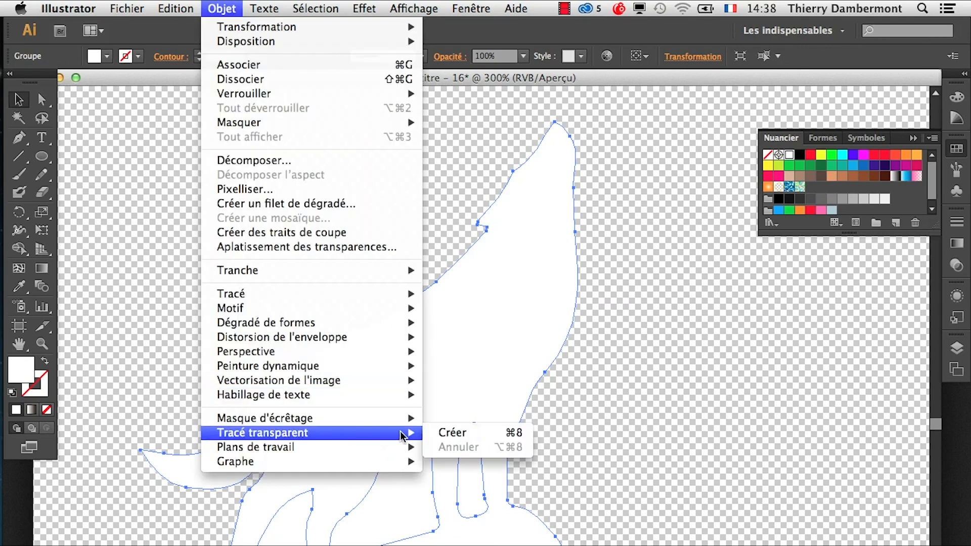
left_click(465, 430)
key("super+z")
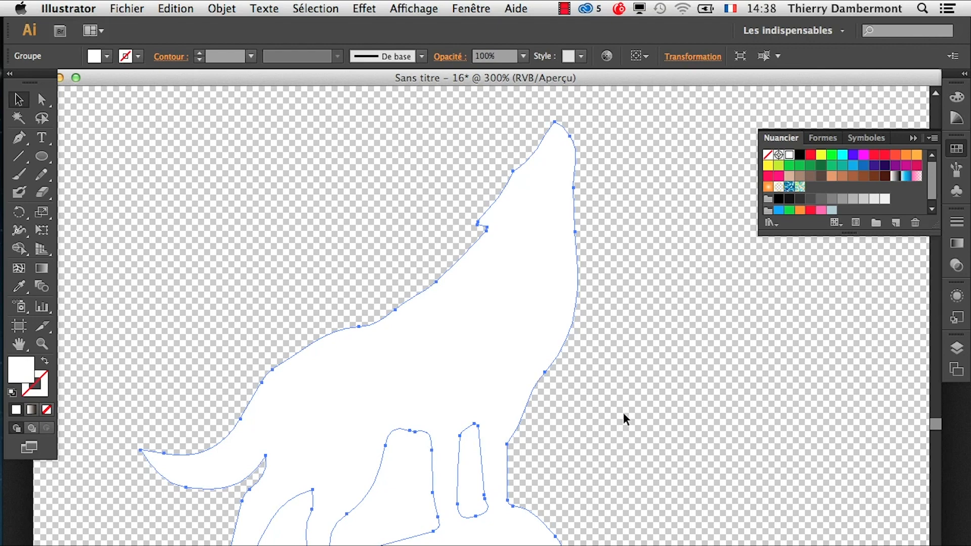
scroll(623, 414, "down", 1)
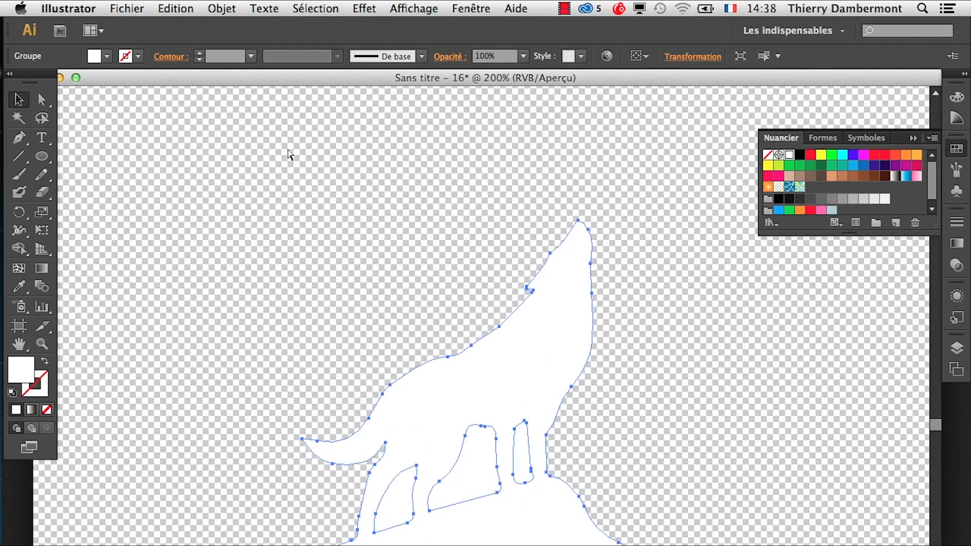
key("super+z")
left_click(339, 223)
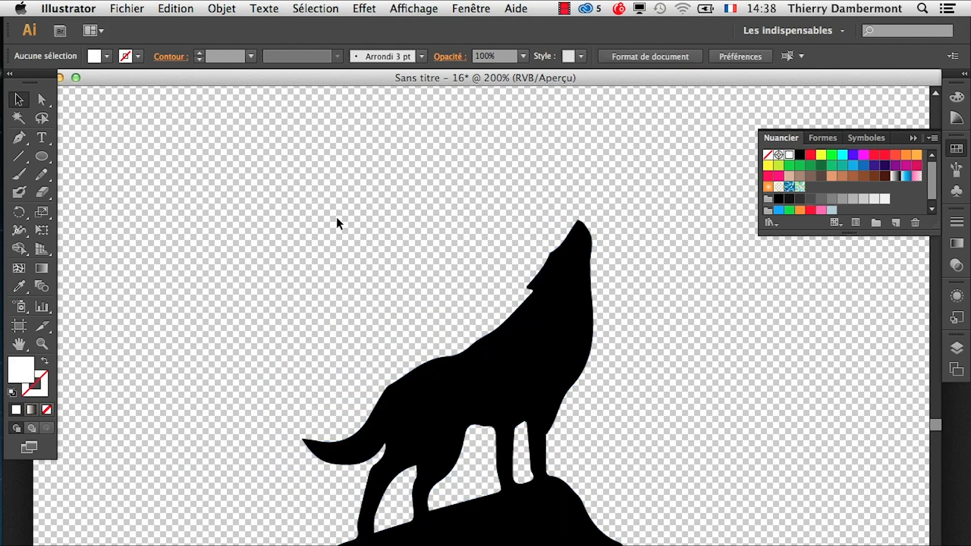
- Try a white fill on the wolf's compound path alone, using the Direct Selection tool
left_click(460, 405)
left_click(174, 207)
left_click(445, 393)
left_click(791, 156)
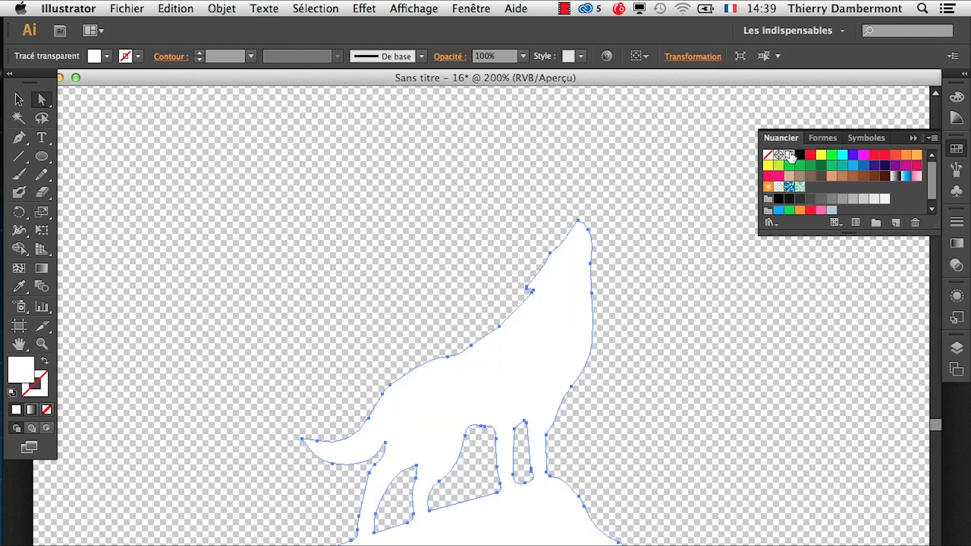
key("super+z")
- Select the wolf's body path inside the group and fill it with white
left_click(633, 322)
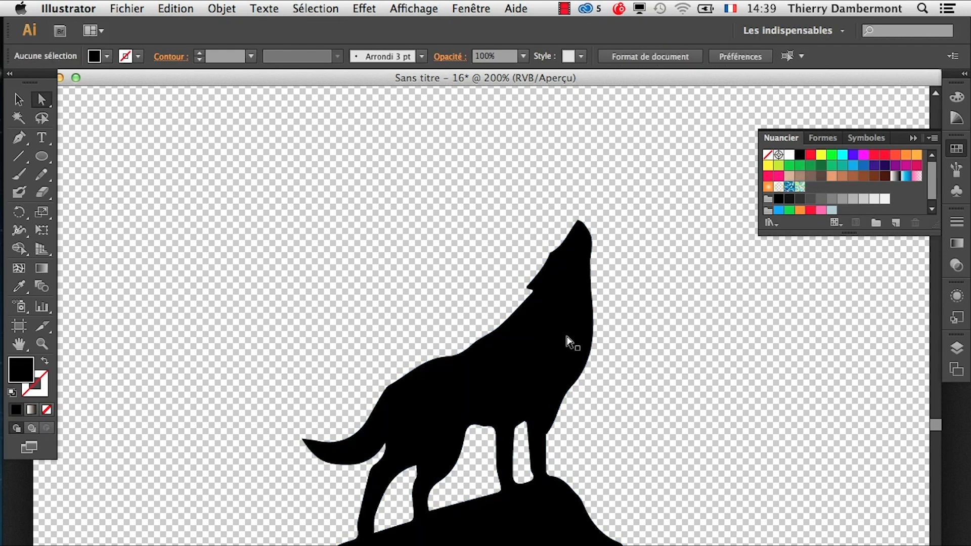
left_click(566, 337)
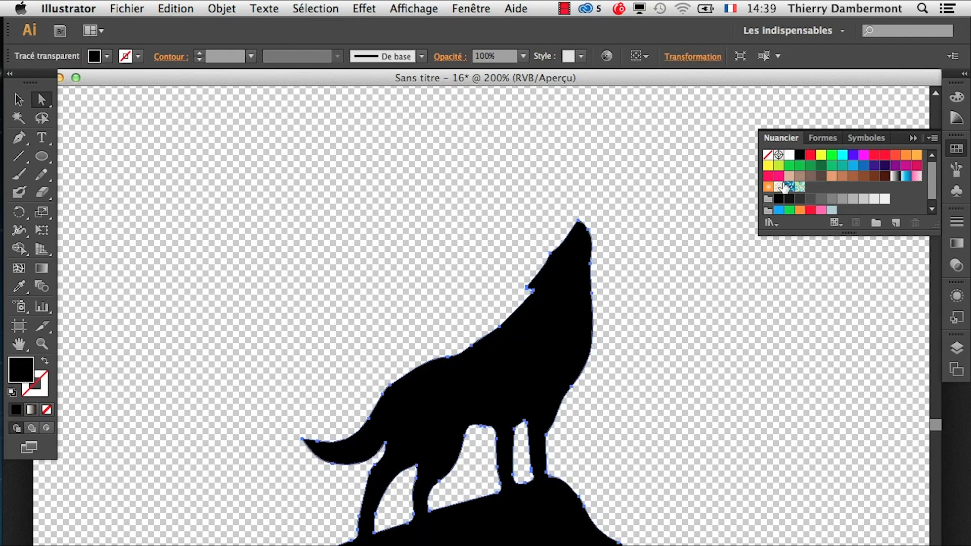
left_click(790, 155)
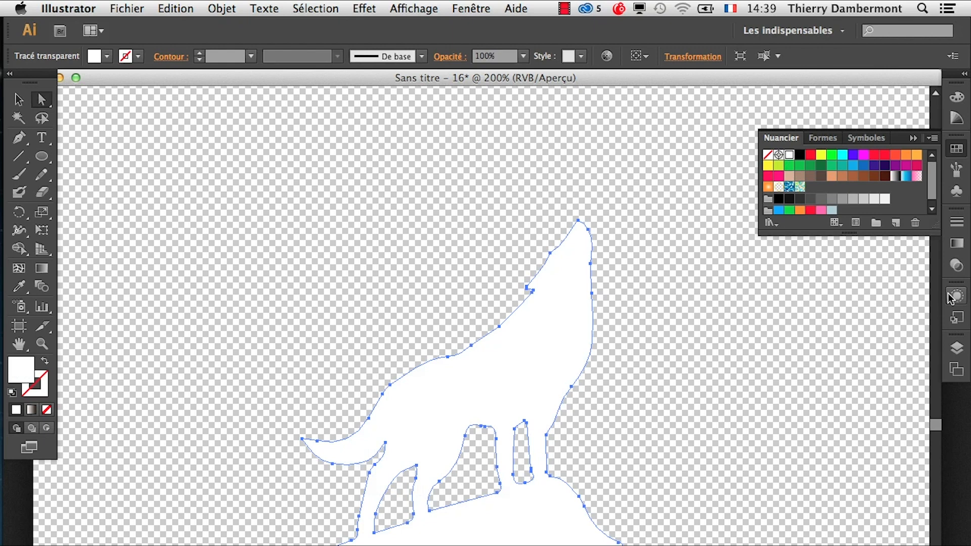
- Show the layers in an enlarged floating panel and expand Calque 1 down to the paths in the kj7y9a.tif group
left_click(957, 348)
left_click_drag(774, 337, 631, 157)
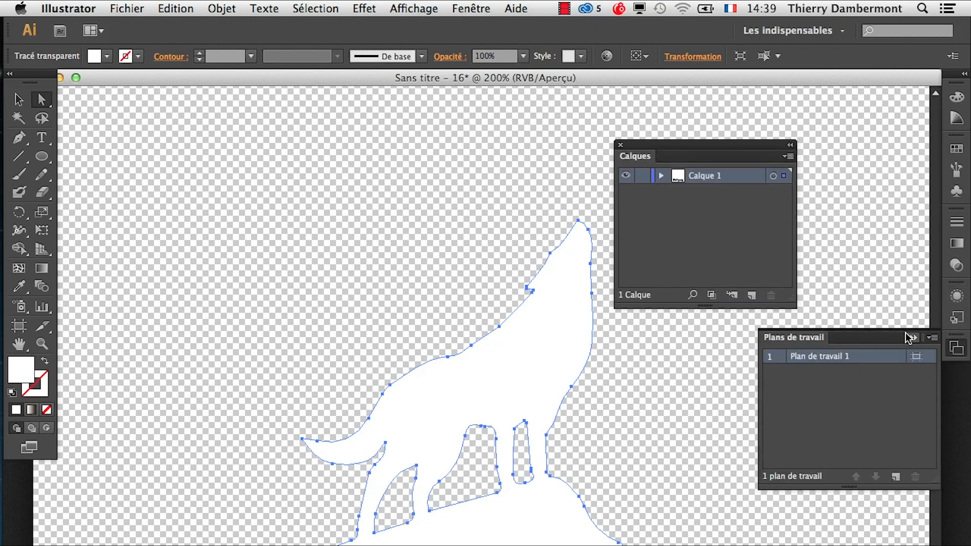
left_click(914, 337)
left_click(661, 176)
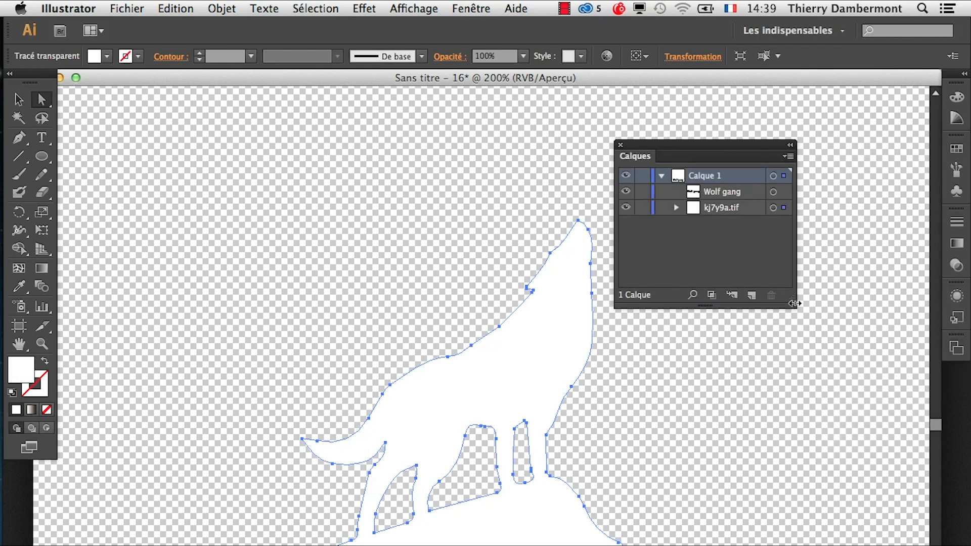
left_click_drag(790, 299, 903, 482)
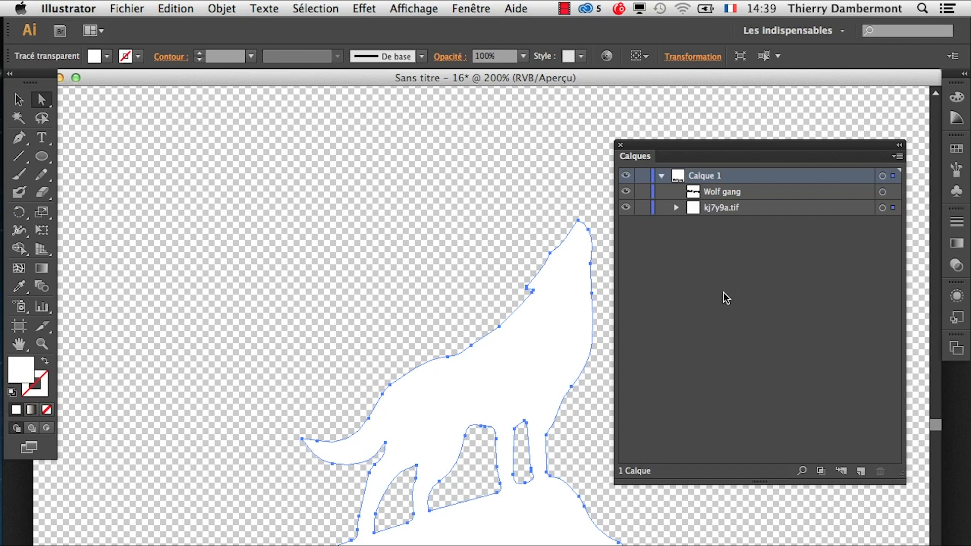
left_click(677, 208)
left_click(692, 224)
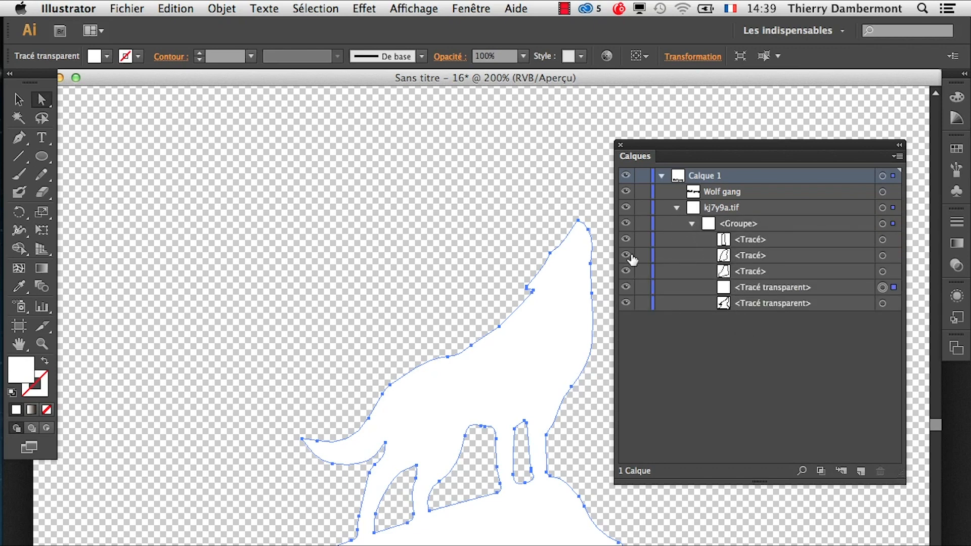
- Hide all the paths in the wolf group and toggle the white compound path's visibility to identify it
left_click_drag(625, 239, 627, 305)
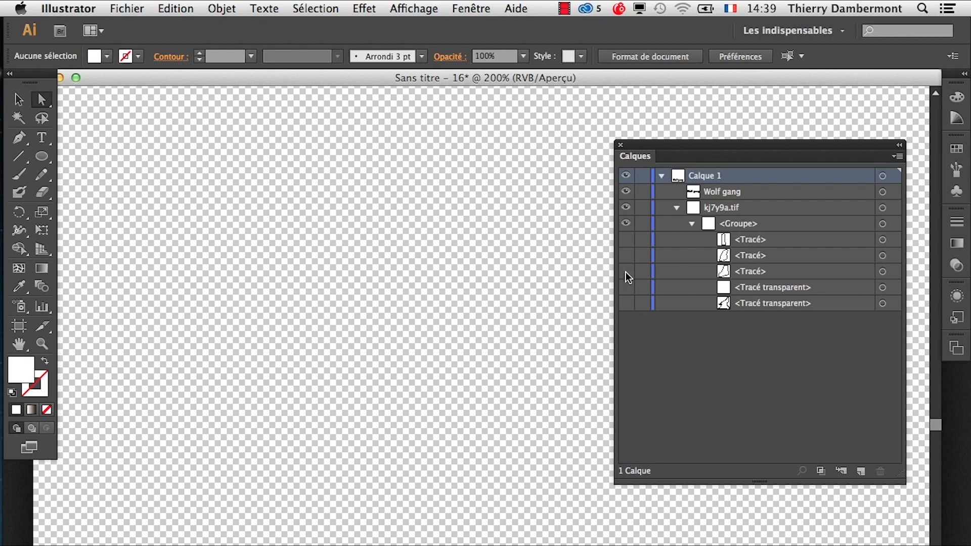
left_click(626, 287)
left_click(627, 291)
- Delete the three simple paths and the lower compound path from the wolf group, and show the remaining white compound path
left_click(754, 303)
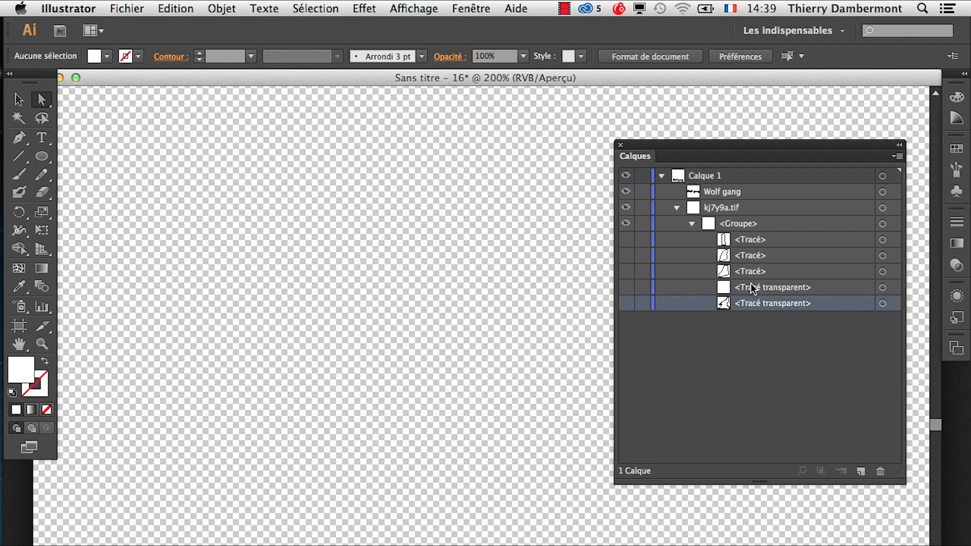
left_click(753, 272, "super")
left_click(753, 255, "super")
left_click(749, 240, "super")
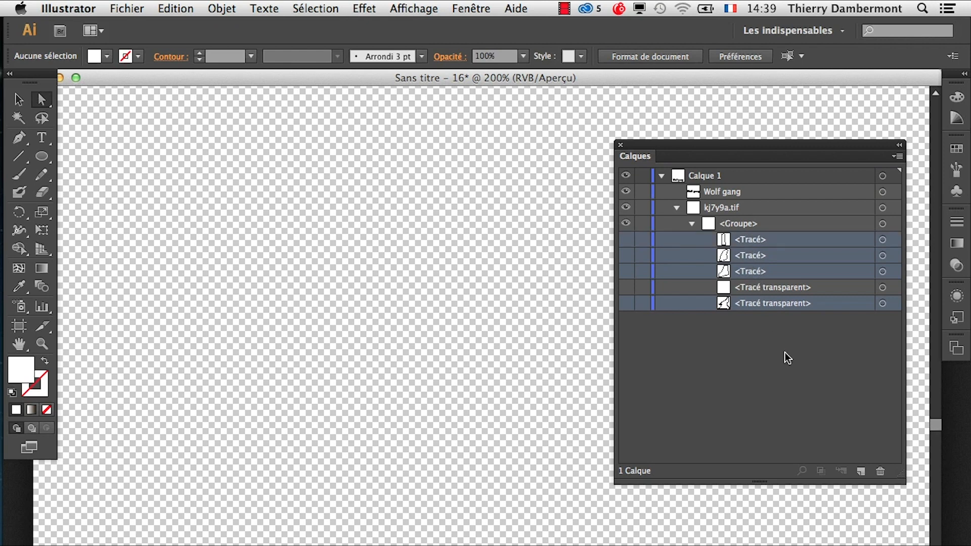
left_click(880, 471)
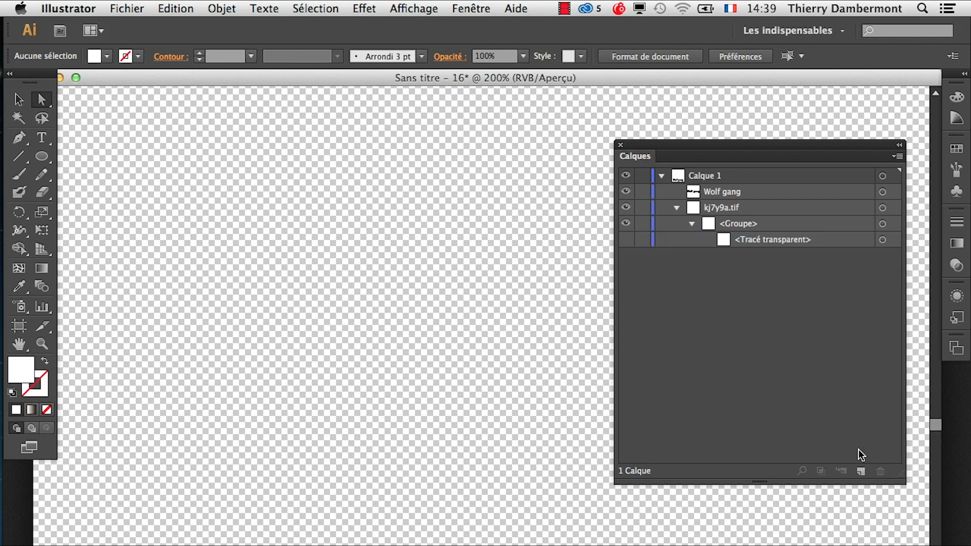
left_click(626, 239)
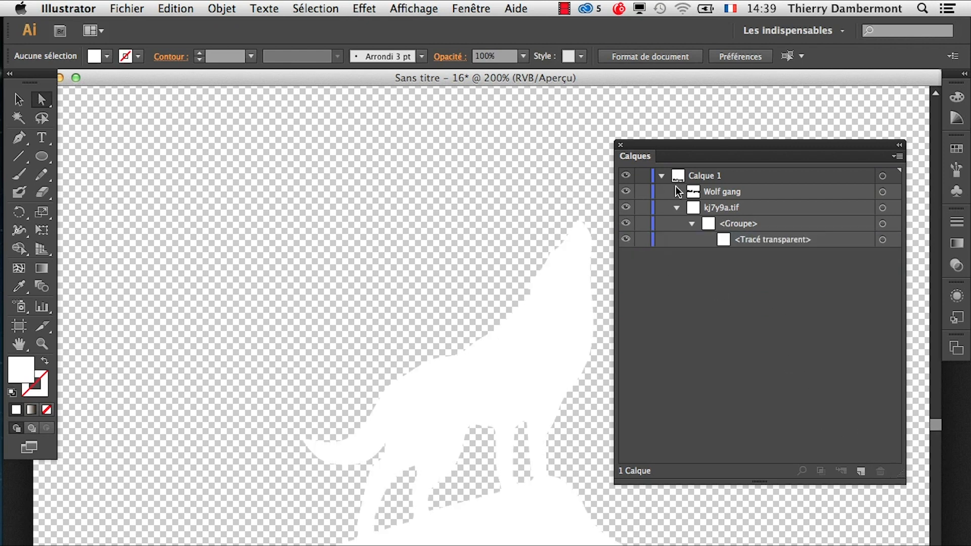
- Ungroup the kj7y9a.tif group twice so the compound path sits directly in Calque 1, and check its visibility
left_click(675, 208)
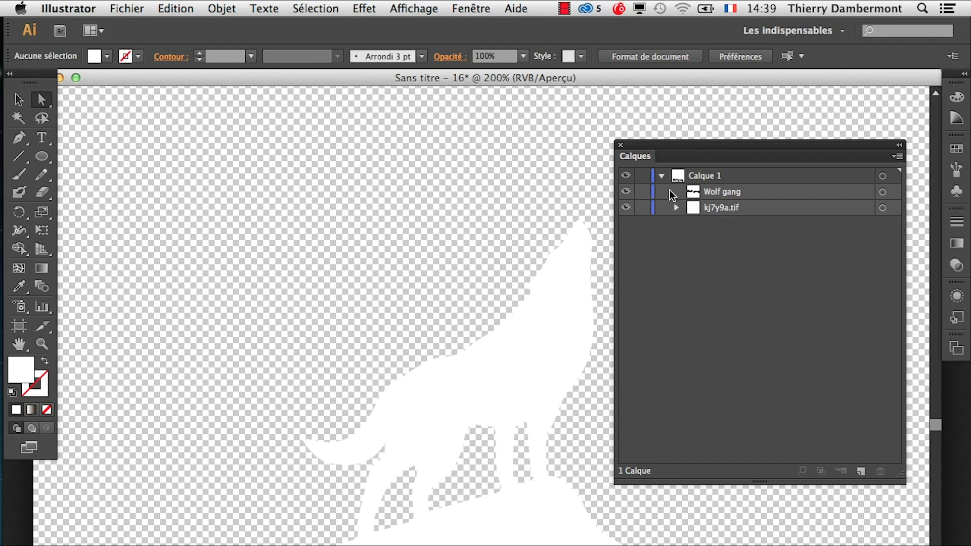
left_click(883, 207)
left_click(233, 8)
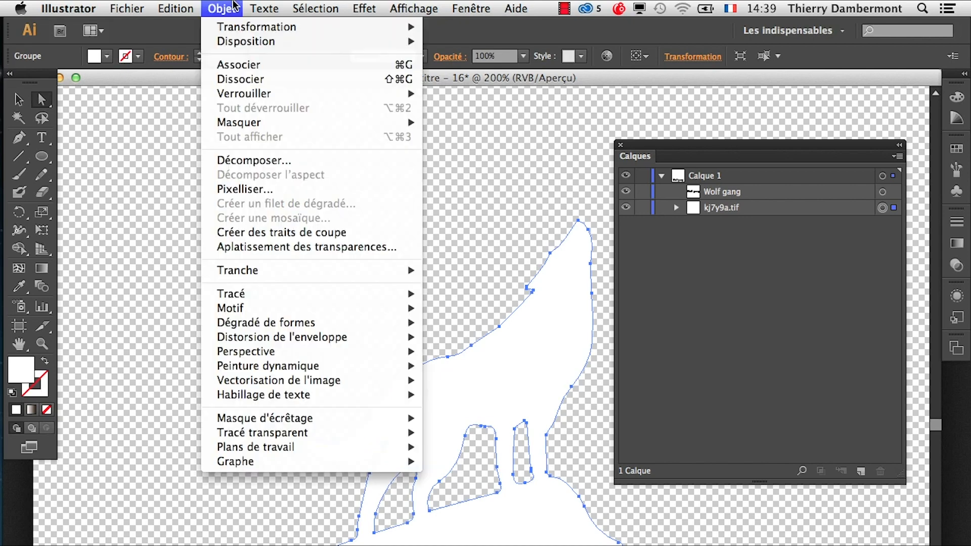
left_click(248, 81)
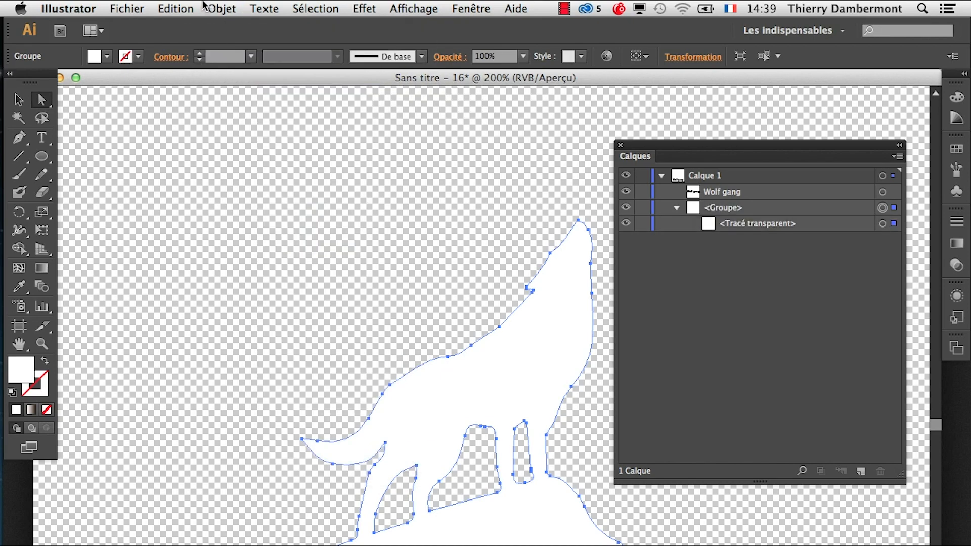
left_click(212, 7)
left_click(255, 81)
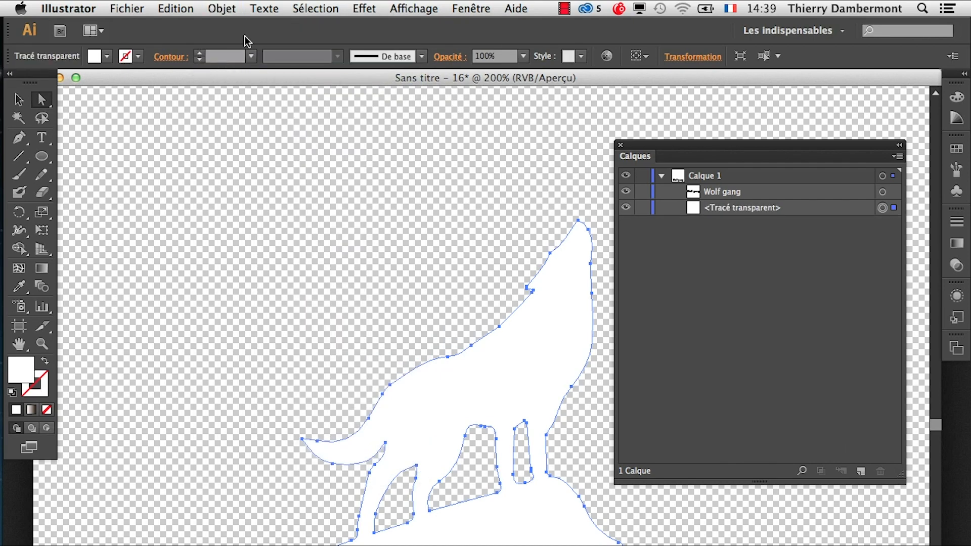
left_click(625, 208)
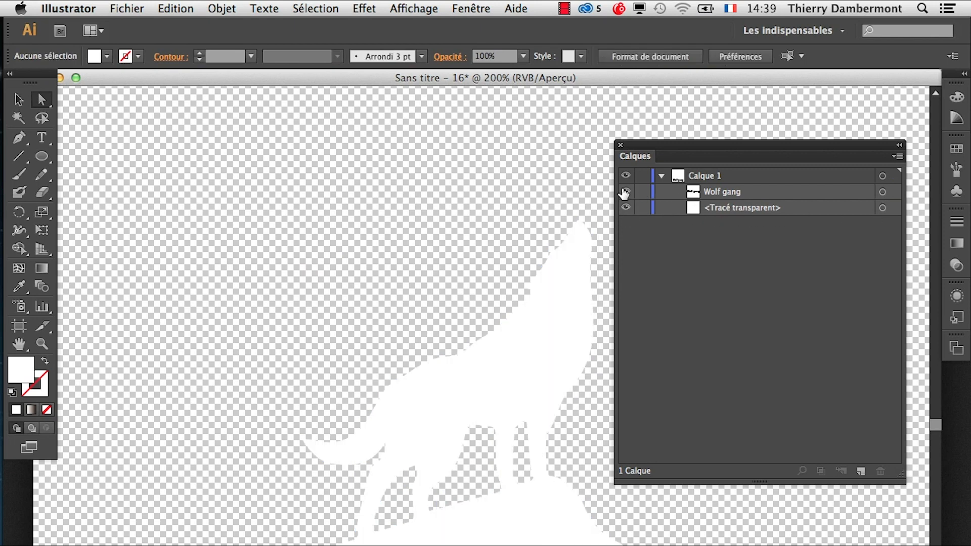
- Fill the "Wolf gang" text with white and deselect it
left_click(882, 192)
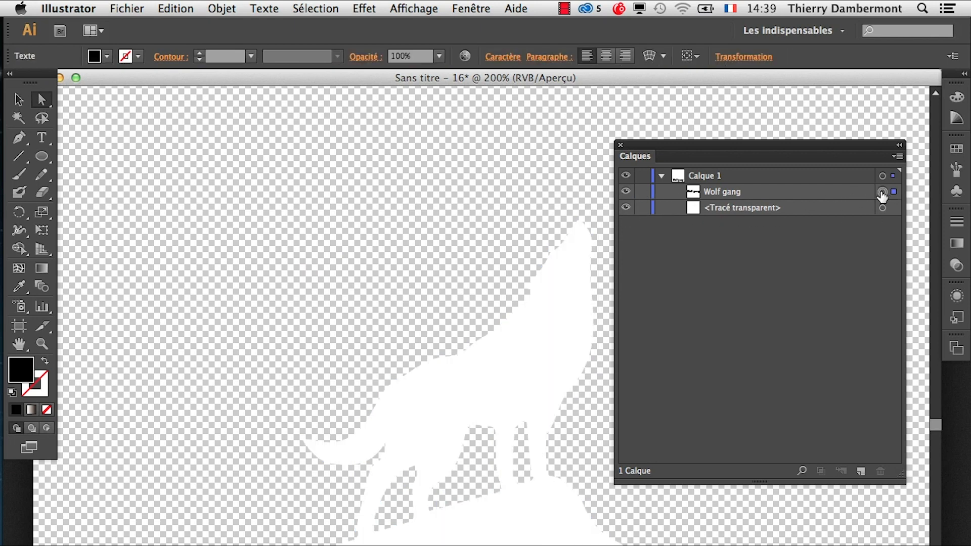
left_click(957, 150)
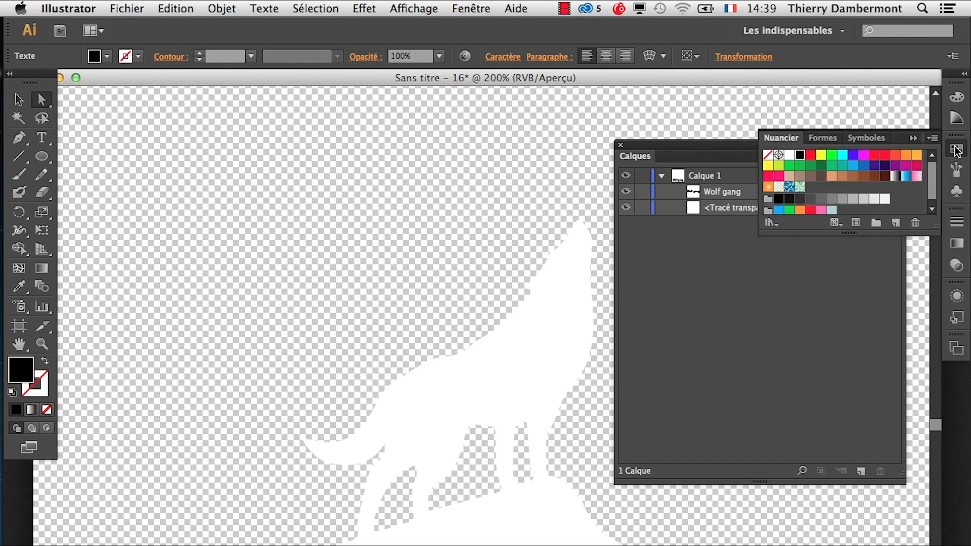
left_click(788, 156)
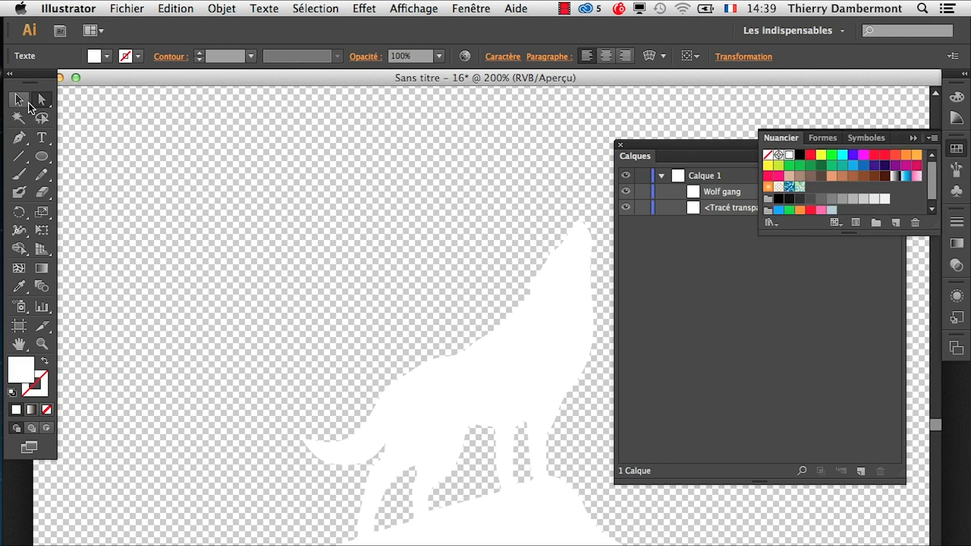
left_click(124, 152)
- Move the "Wolf gang" text slightly closer beneath the wolf, and close the swatches and layers panels
scroll(506, 364, "down", 2)
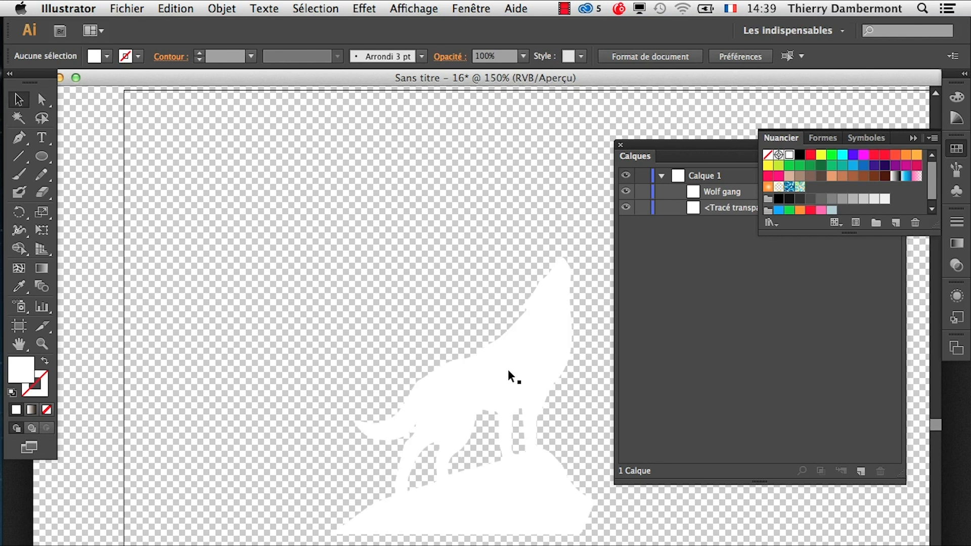
left_click_drag(518, 542, 526, 524)
left_click(420, 5)
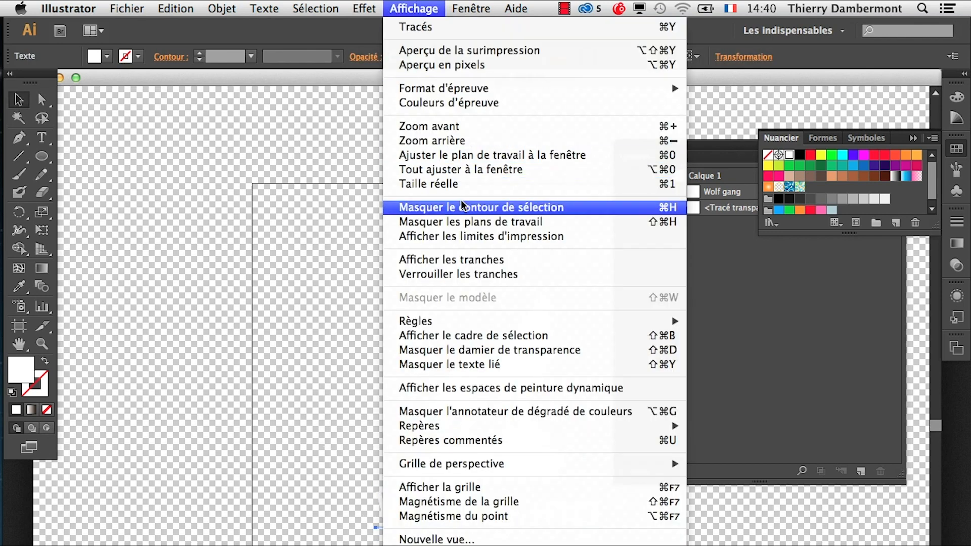
left_click(539, 349)
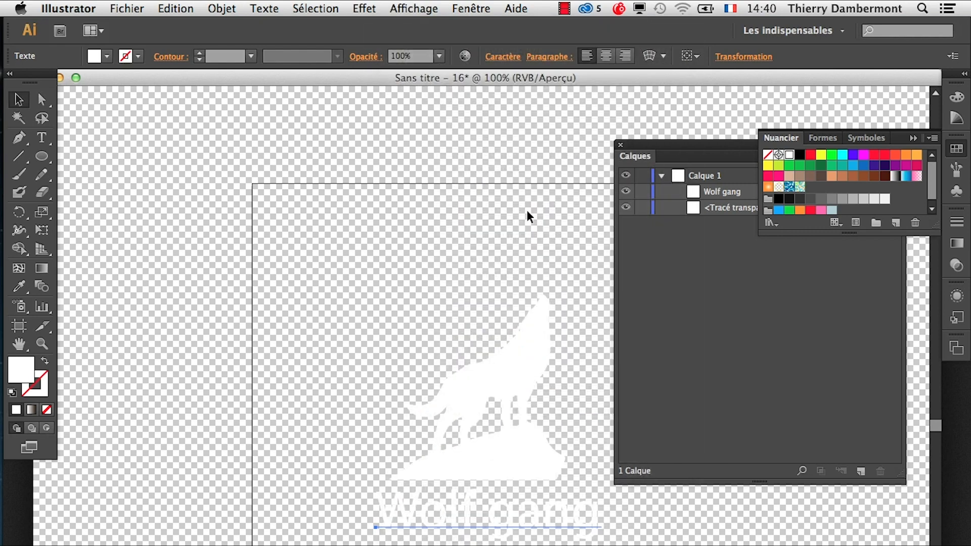
left_click(916, 136)
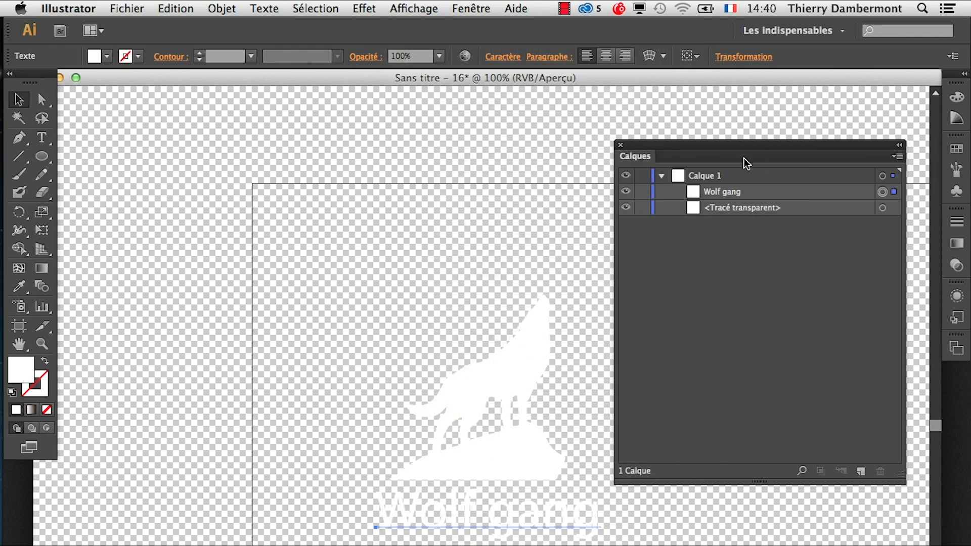
left_click(621, 145)
left_click_drag(348, 237, 246, 207)
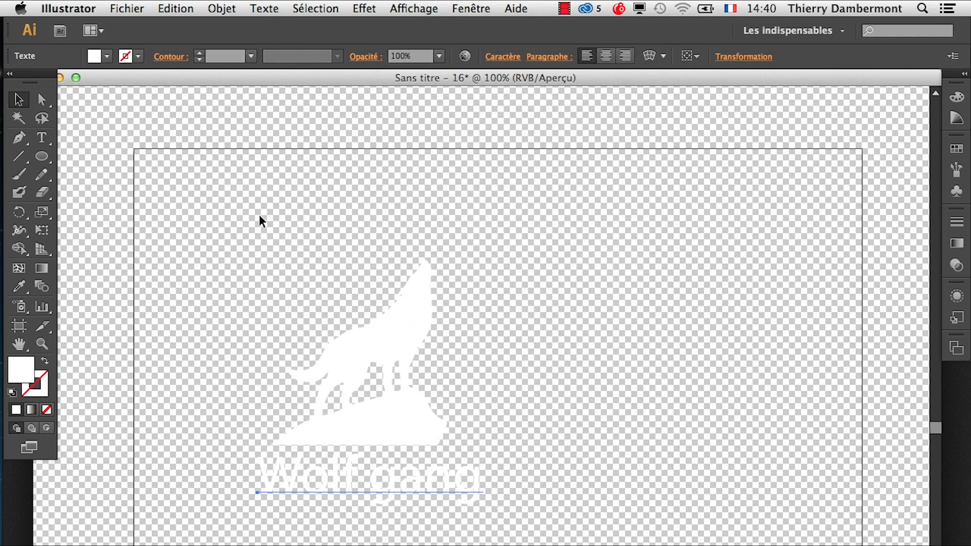
- Draw a bright green circle beside the wolf and a slightly larger orange-red circle overlapping its right side
left_click(50, 152)
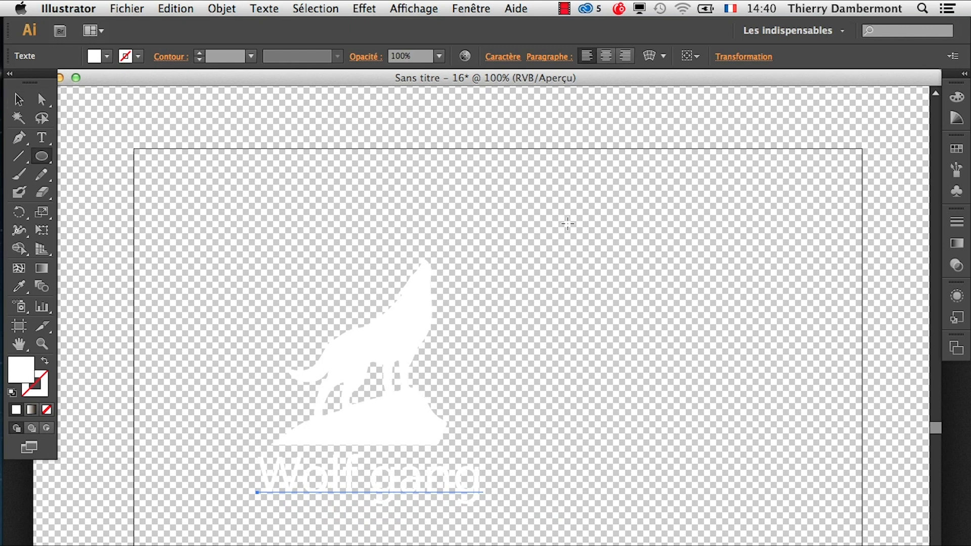
left_click_drag(518, 194, 678, 355)
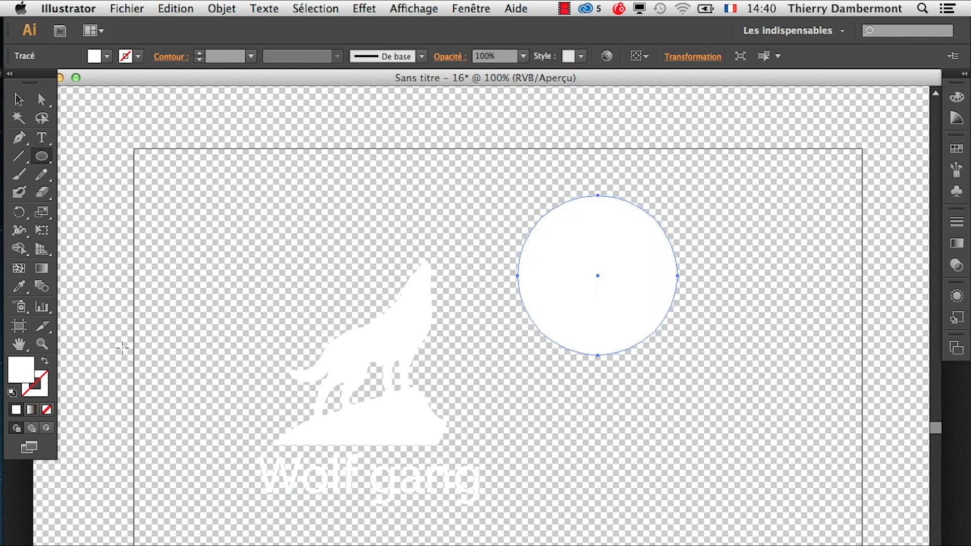
left_click(957, 149)
left_click(831, 161)
left_click_drag(811, 395, 631, 263)
left_click(894, 161)
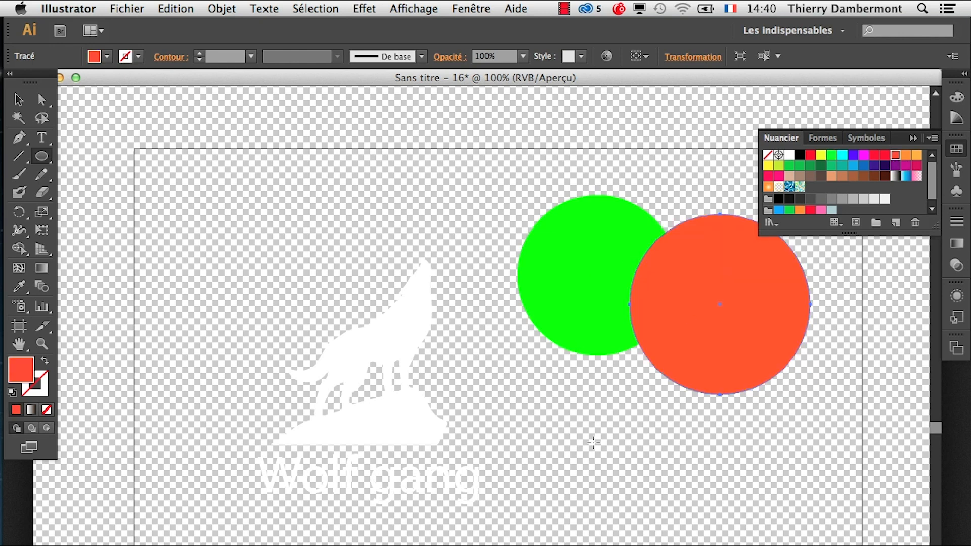
- Add a dark blue circle below the first two, a smaller red circle to its left, and a small brown circle above
left_click_drag(636, 365, 654, 294)
left_click(874, 165)
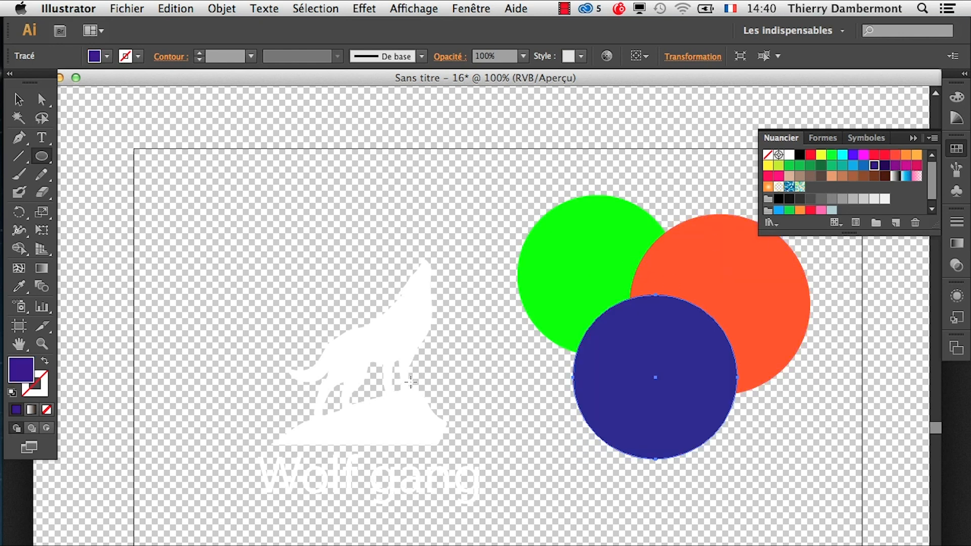
left_click_drag(510, 313, 624, 405)
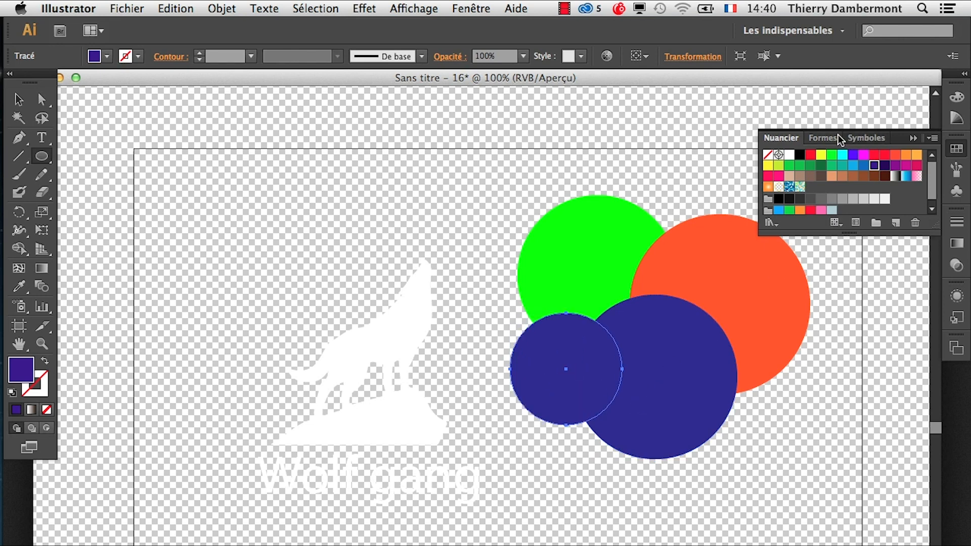
left_click(809, 155)
left_click_drag(506, 202, 590, 285)
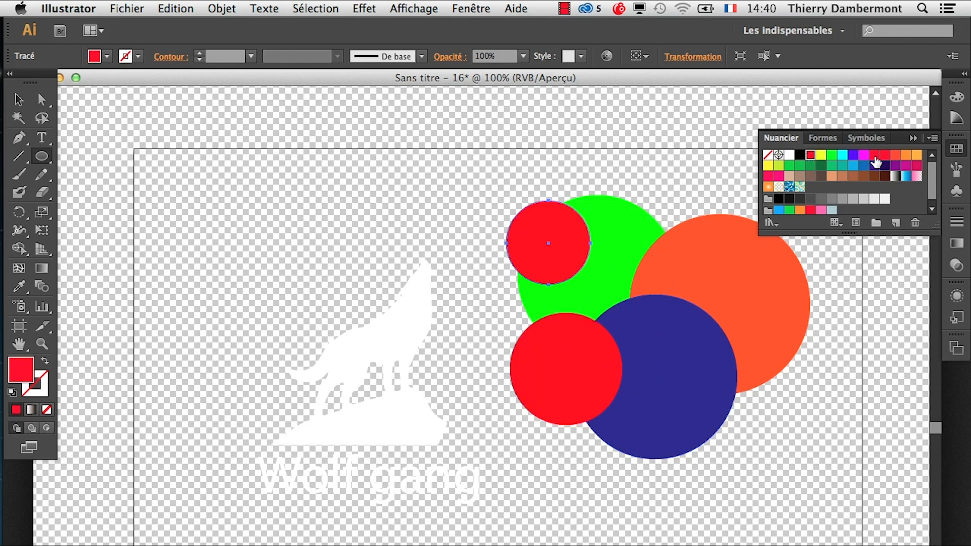
left_click(854, 176)
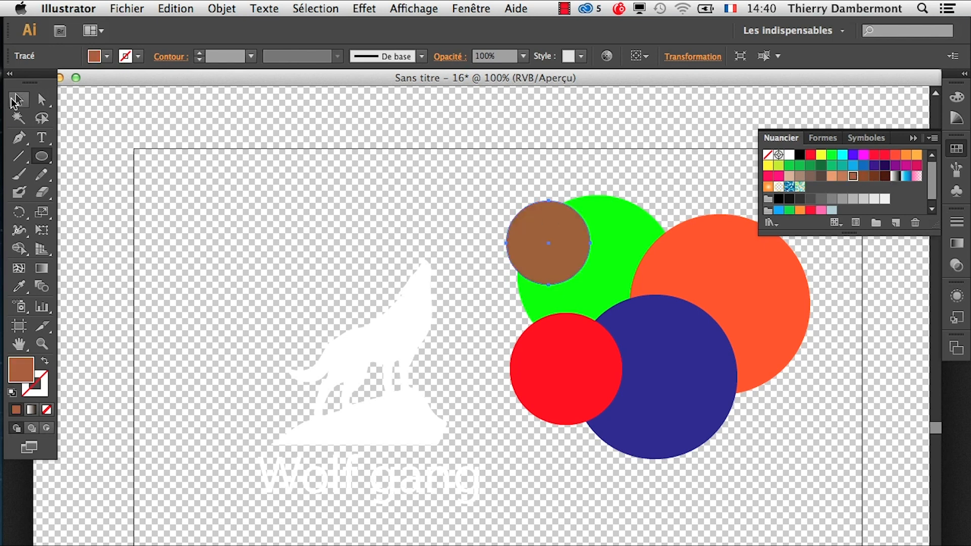
- Change the green circle's fill to dark brown and deselect it
left_click(15, 101)
left_click(630, 215)
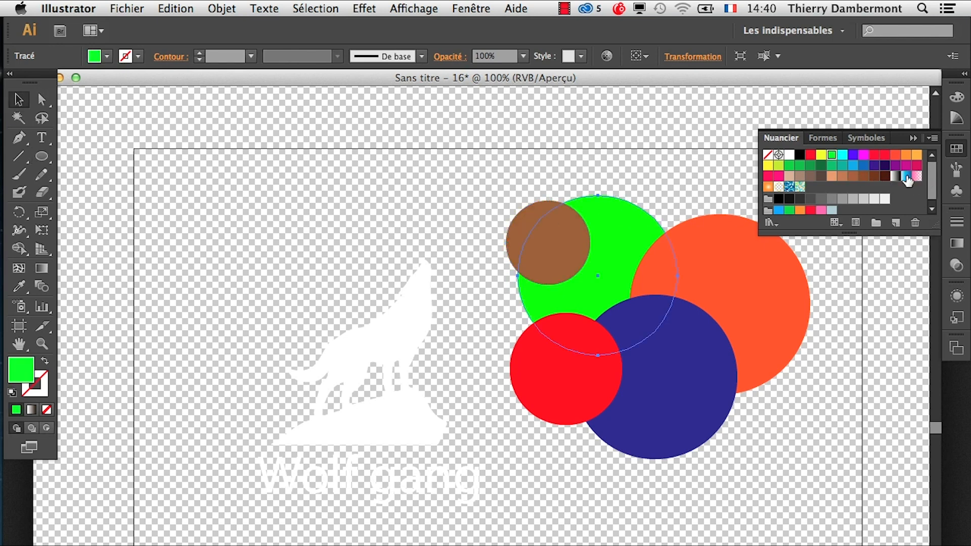
left_click(885, 177)
left_click(609, 161)
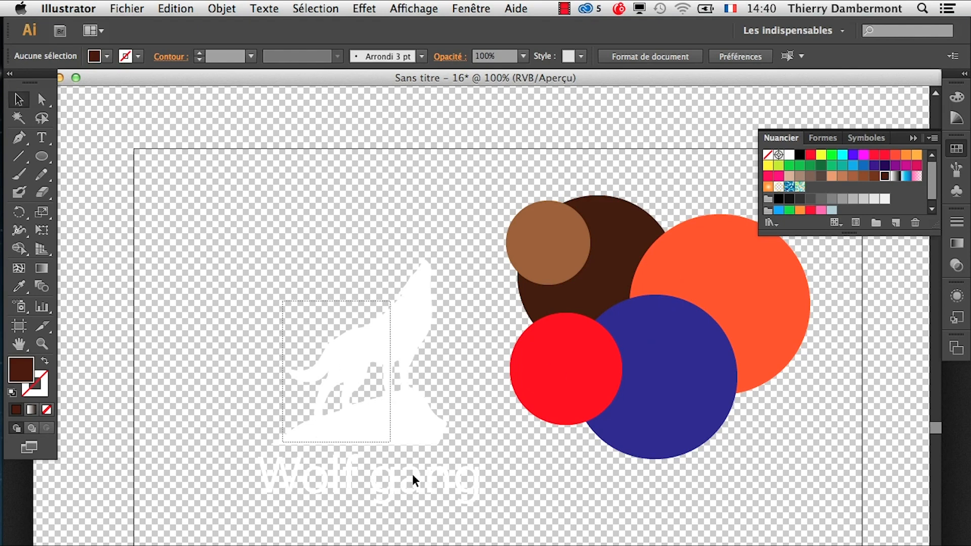
- Select the wolf and the "Wolf gang" text together and move them onto the coloured circles
left_click_drag(411, 474, 432, 506)
left_click_drag(375, 430, 647, 368)
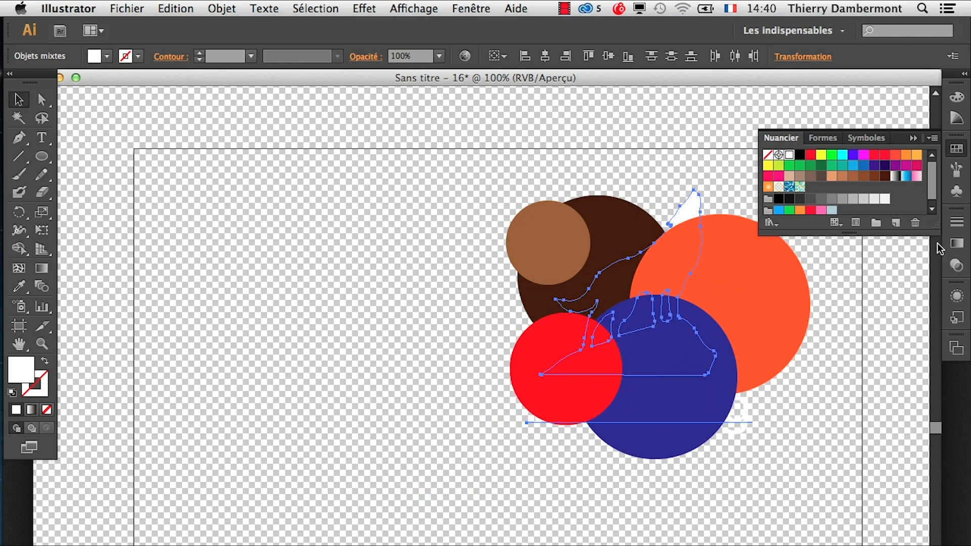
left_click(19, 345)
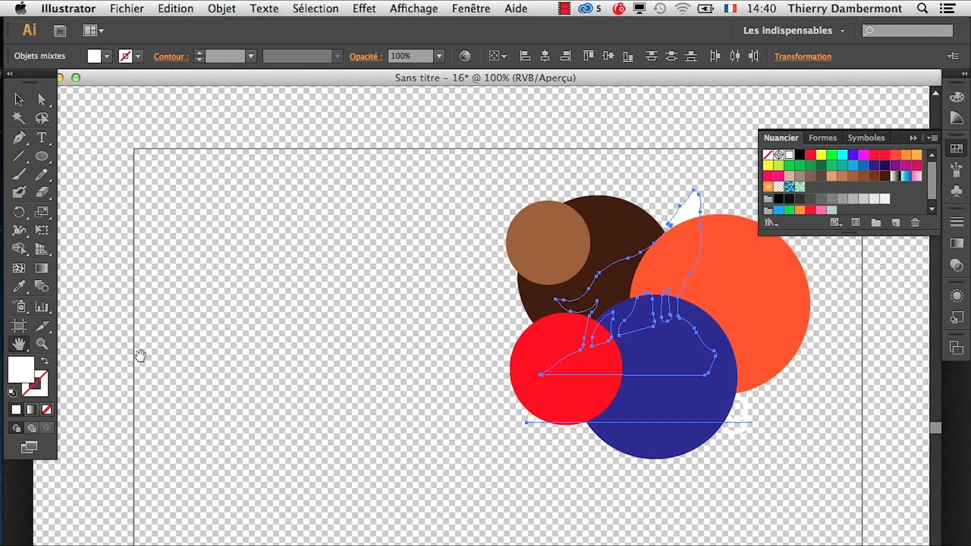
left_click_drag(485, 394, 200, 436)
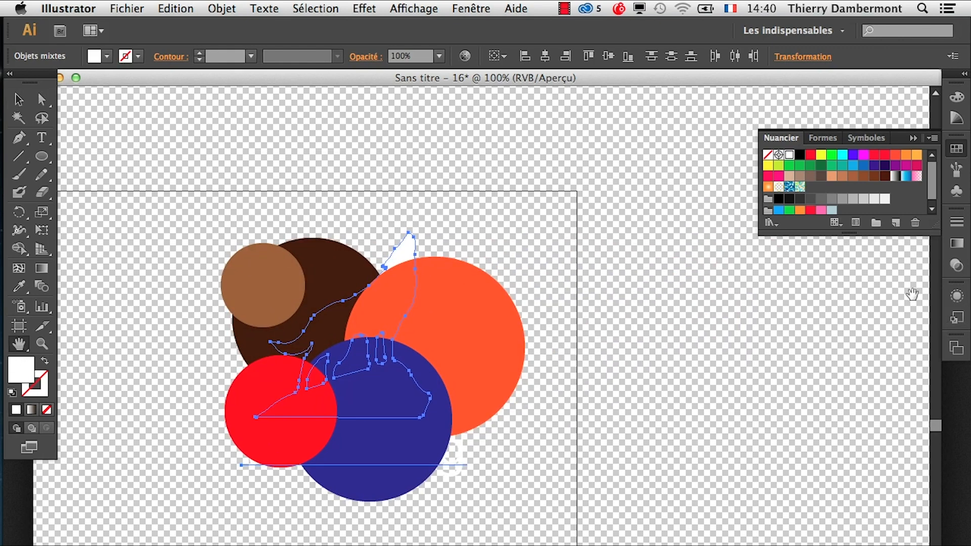
- Show the layers and move the "Wolf gang" text and the wolf compound path above all the circles in Calque 1
left_click(471, 9)
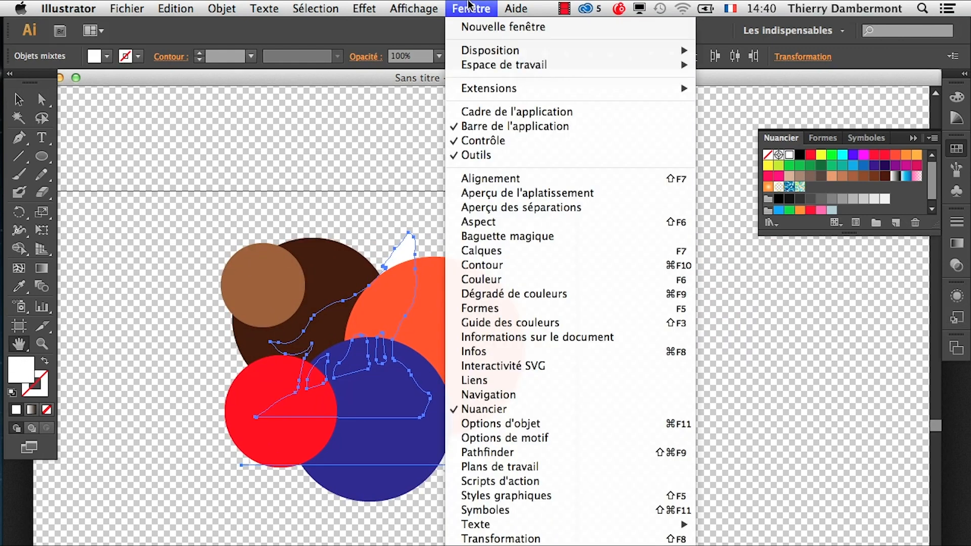
left_click(538, 254)
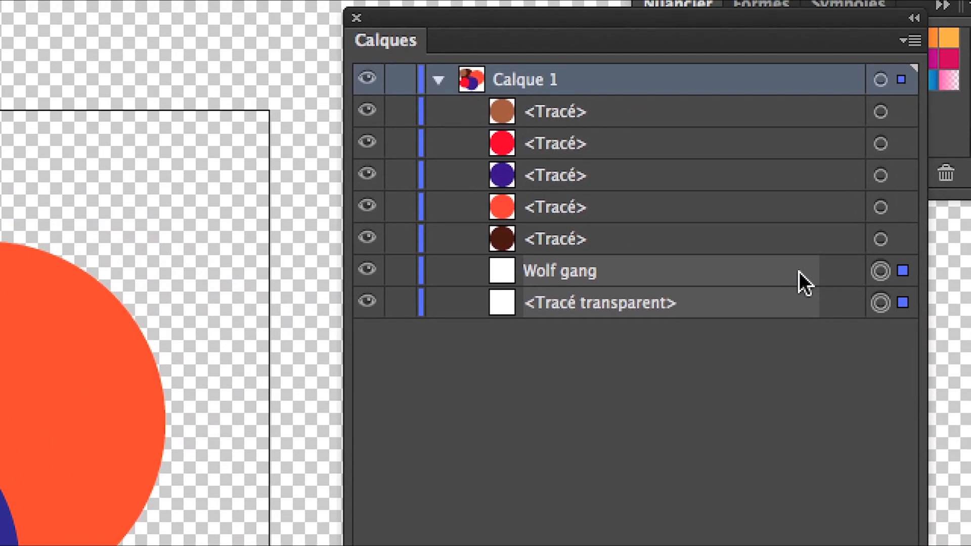
left_click_drag(969, 276, 961, 216)
left_click_drag(796, 254, 795, 223)
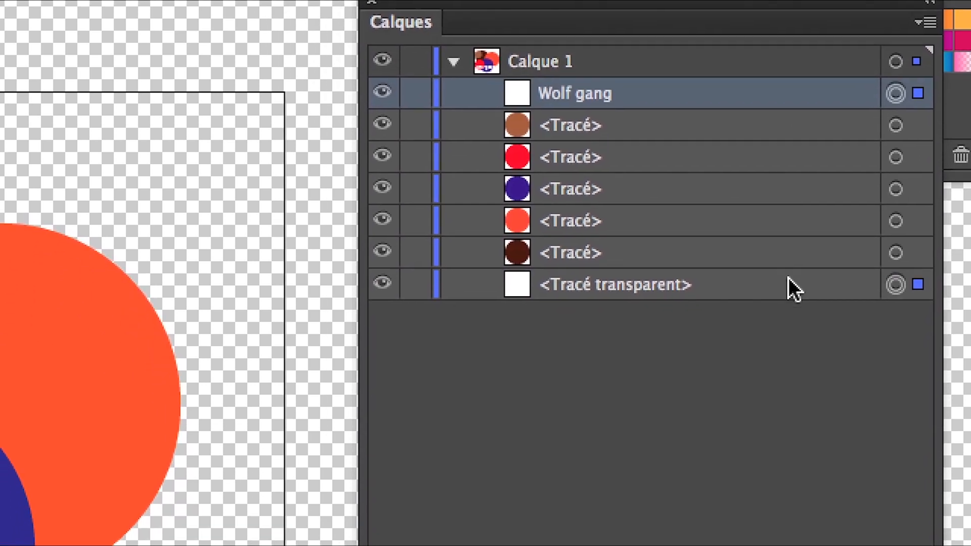
left_click_drag(788, 319, 780, 161)
mouse_move(791, 238)
left_mouse_down()
mouse_move(782, 217)
mouse_move(779, 235)
left_mouse_up()
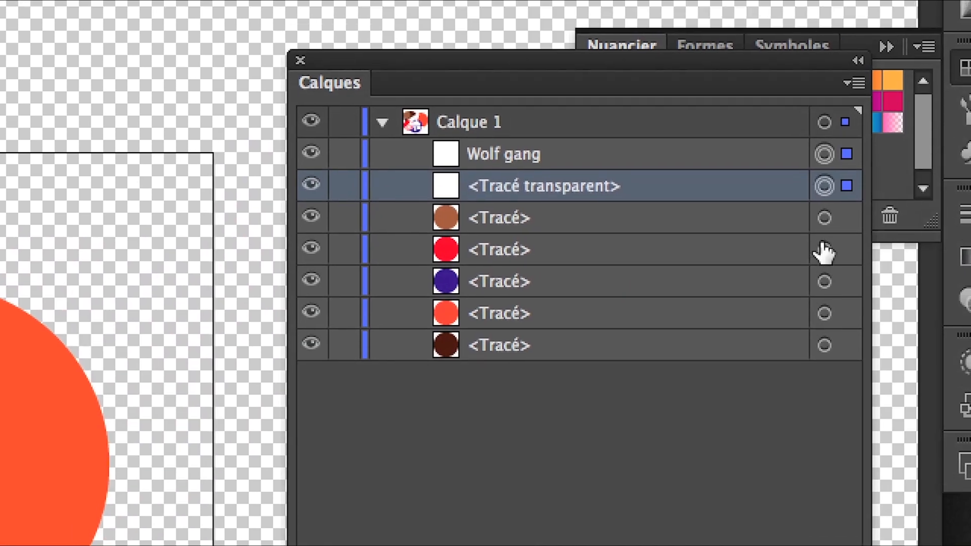
- Select all five circles in Calque 1 and enlarge them together with Free Transform around the wolf and text
left_click(824, 219)
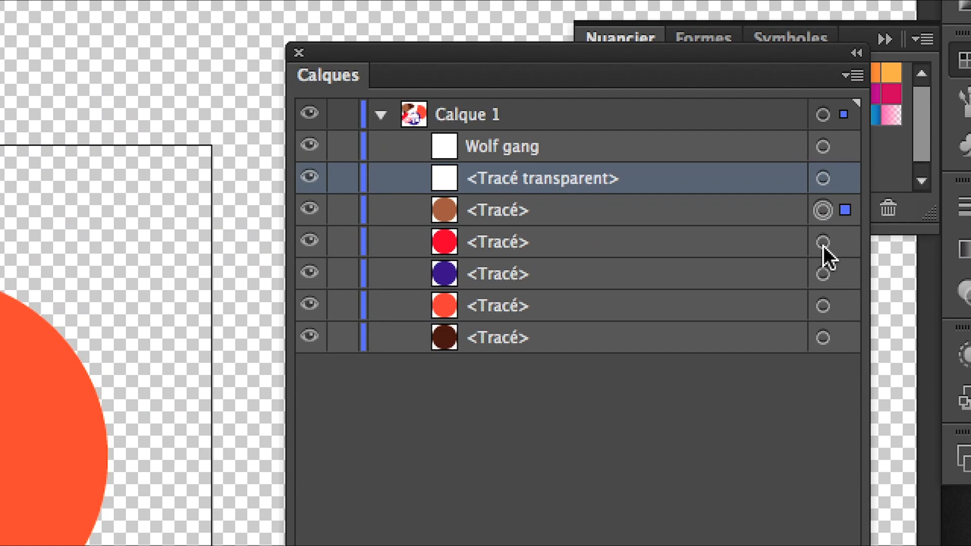
left_click(824, 243, "shift")
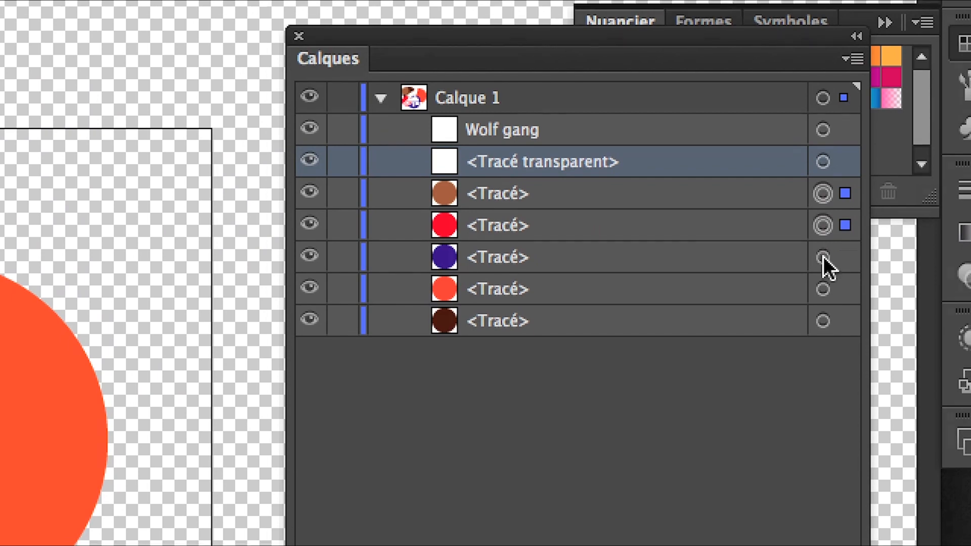
left_click(823, 274, "shift")
left_click(823, 305, "shift")
left_click(823, 338, "shift")
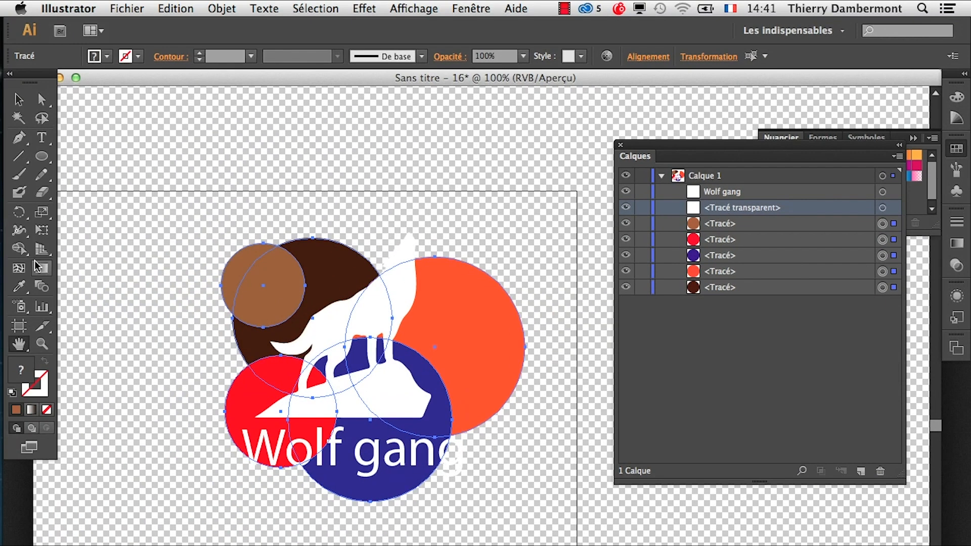
left_click(42, 230)
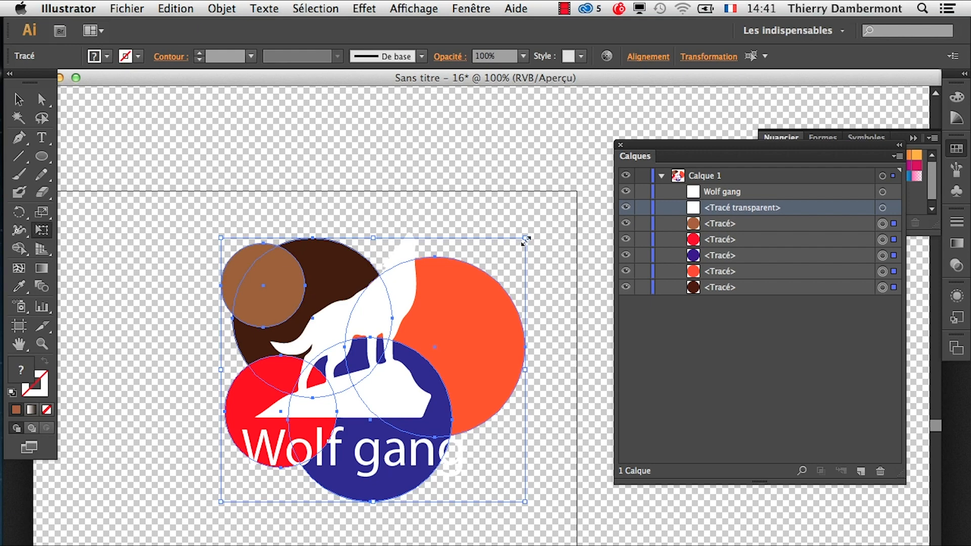
left_click_drag(526, 240, 589, 181)
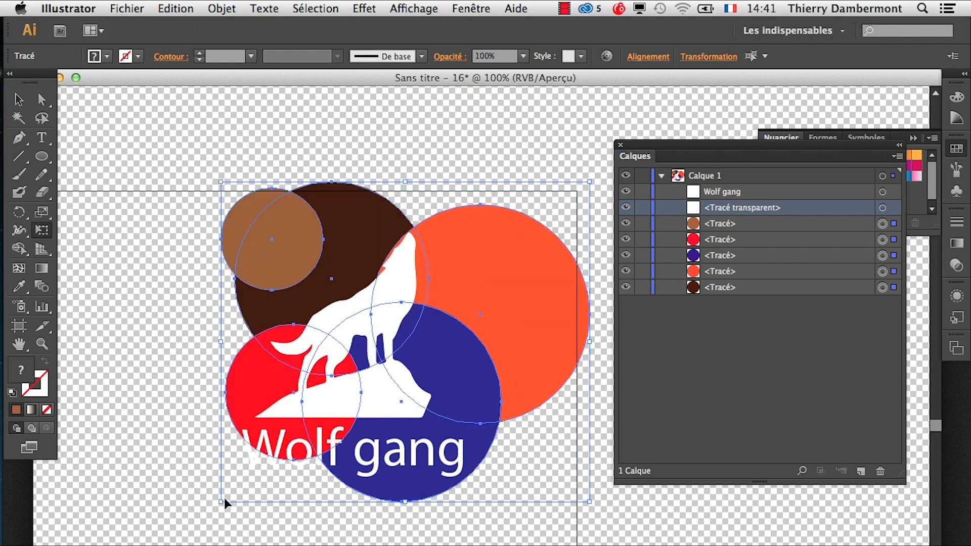
left_click_drag(222, 501, 176, 541)
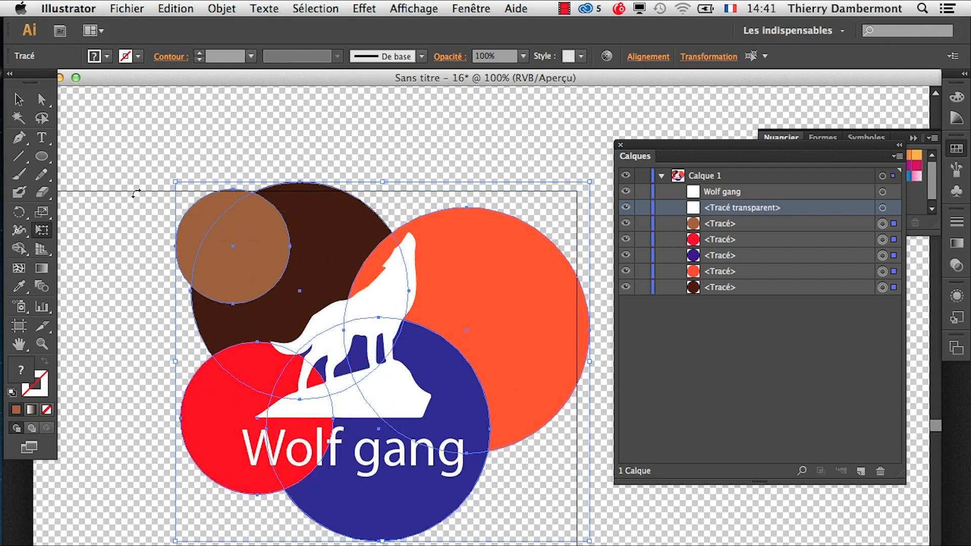
- Deselect the circles and save the document as "logo loup - 01.ai" in Adobe Illustrator format with the Illustrator CS6 options
left_click(19, 101)
left_click(198, 132)
left_click(127, 8)
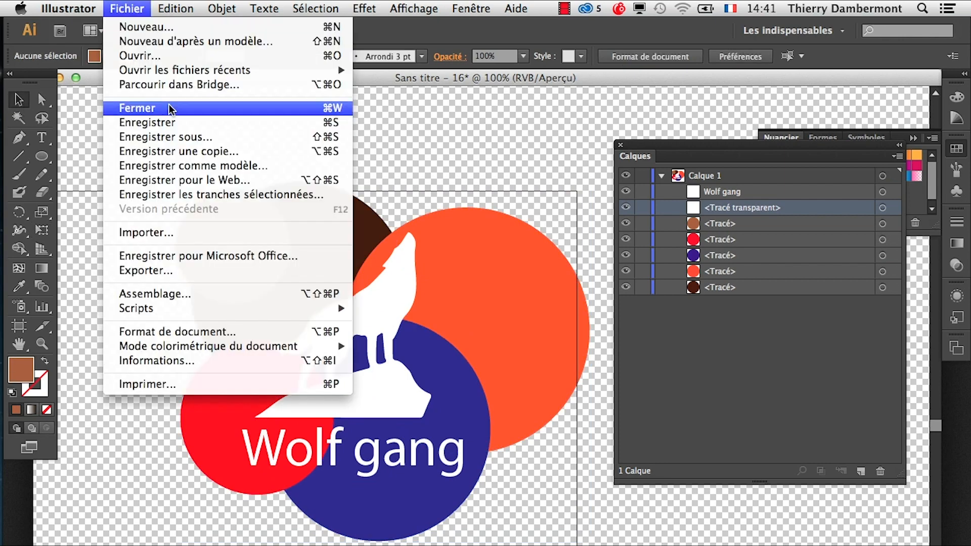
left_click(192, 139)
left_click(495, 141)
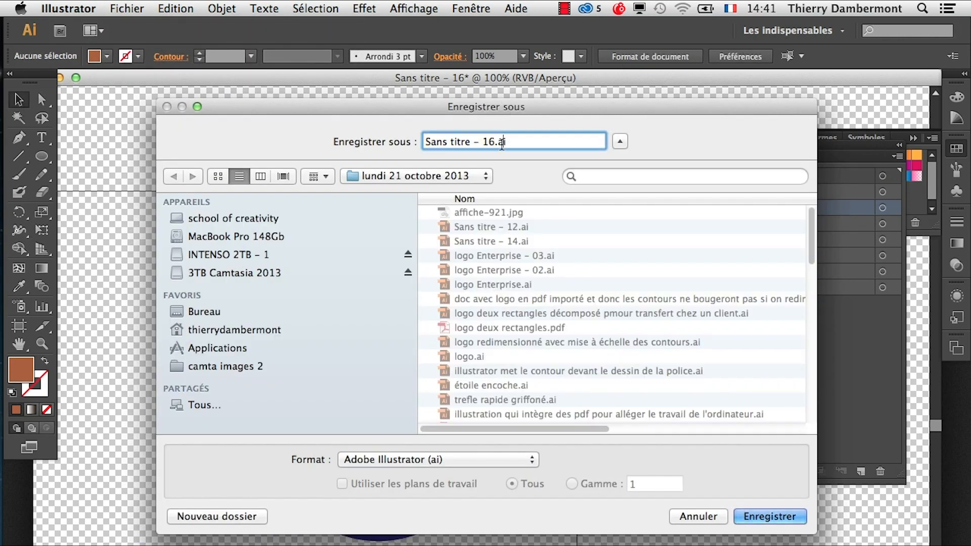
left_click_drag(495, 141, 423, 96)
type("logo lo")
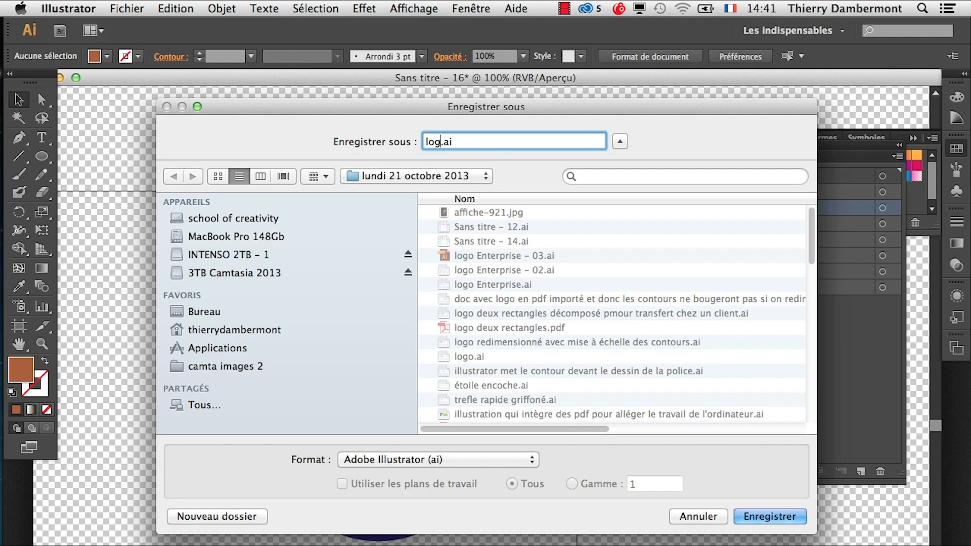
type("up - 01")
left_click(782, 516)
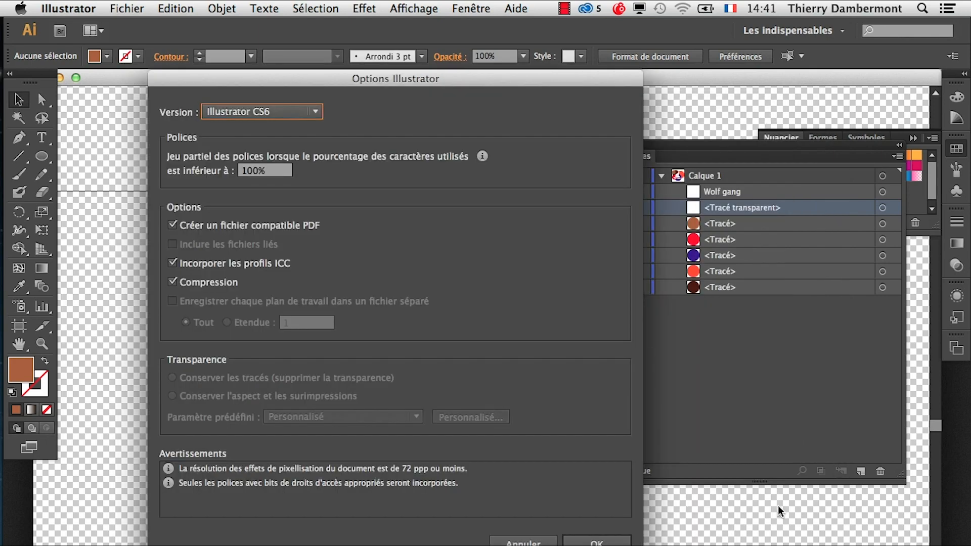
left_click(597, 542)
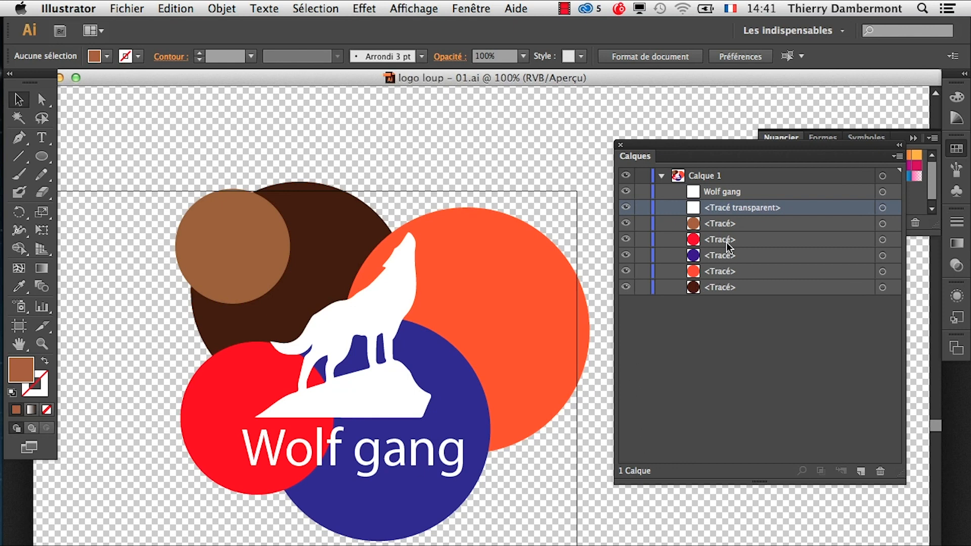
- Select the wolf, text and all five circles, and shrink the layers panel and move it clear of the artwork
left_click_drag(159, 142, 597, 544)
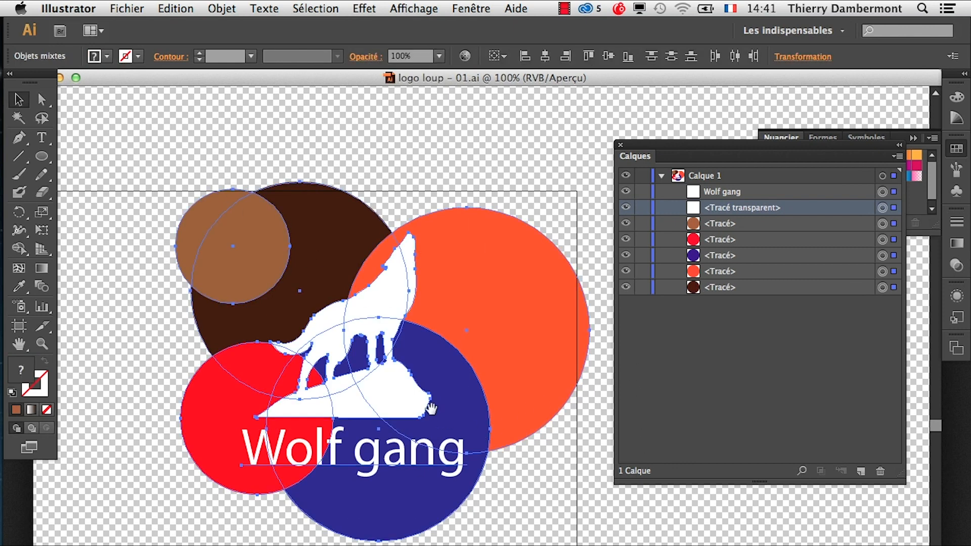
left_click_drag(430, 408, 361, 359)
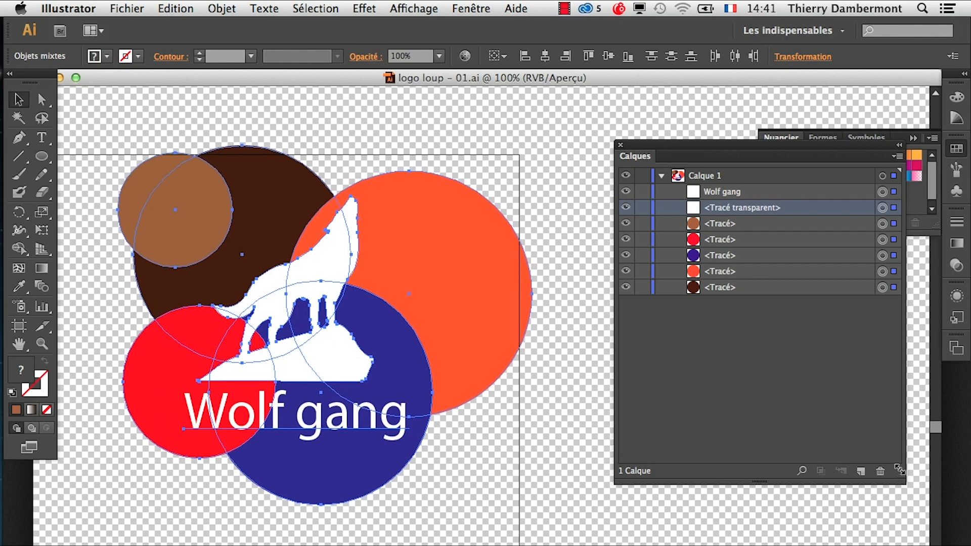
left_click_drag(899, 469, 897, 379)
left_click_drag(668, 143, 174, 535)
- Show the transparency settings and detach them as a floating panel beside the artwork
left_click(471, 8)
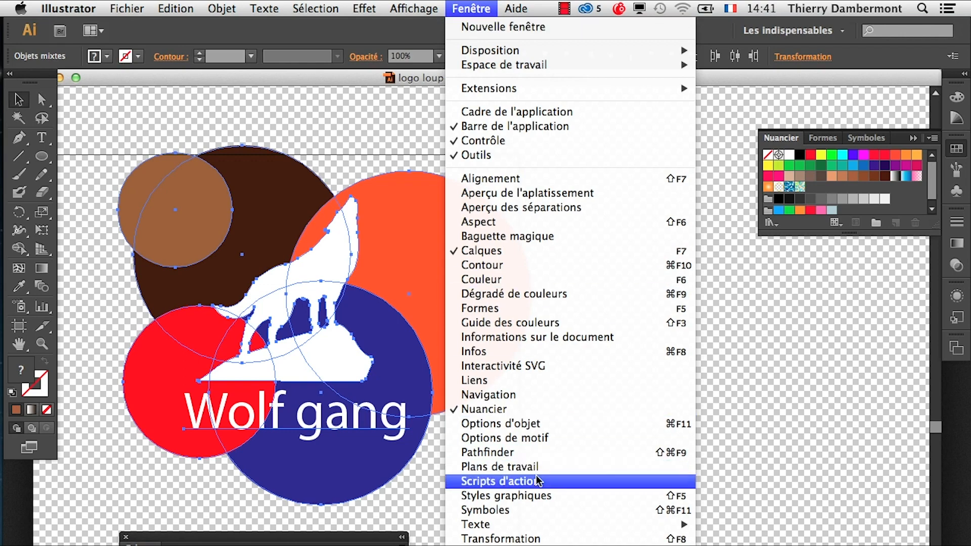
left_click(537, 539)
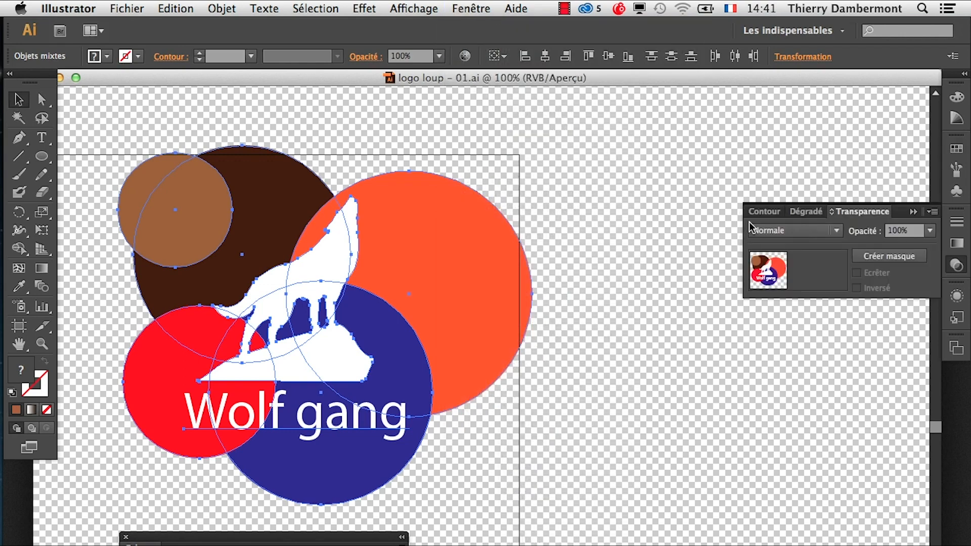
left_click_drag(855, 217, 621, 283)
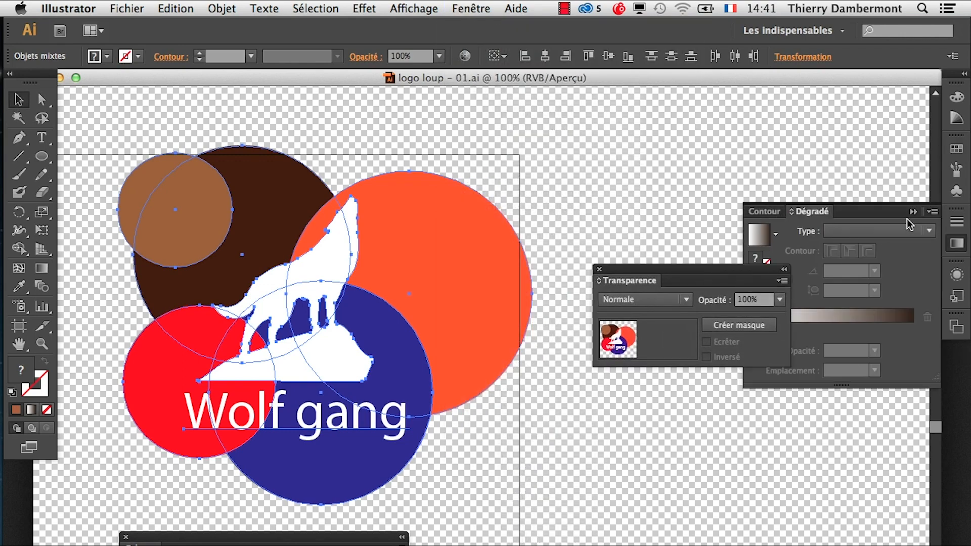
left_click_drag(738, 275, 701, 213)
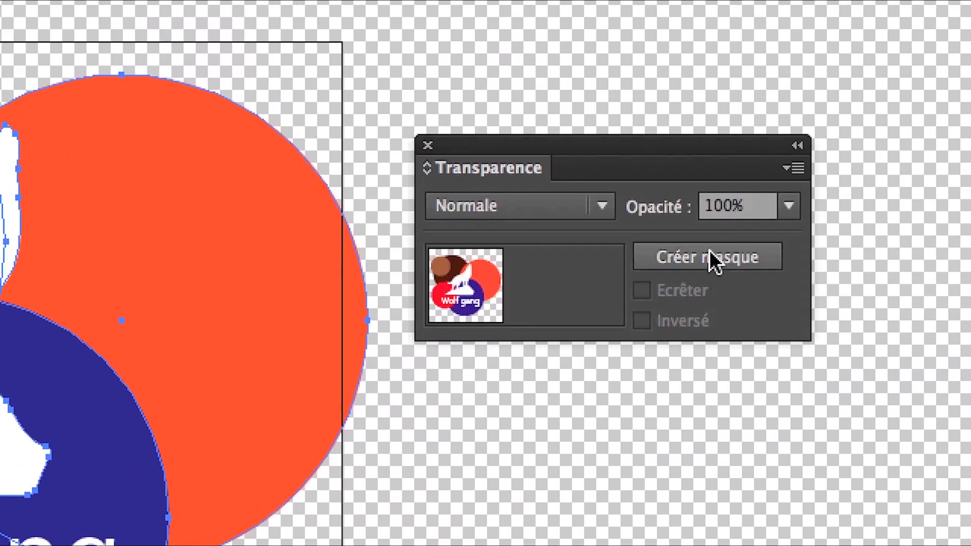
- Try creating an opacity mask from all the ungrouped objects and undo it
left_click(753, 217)
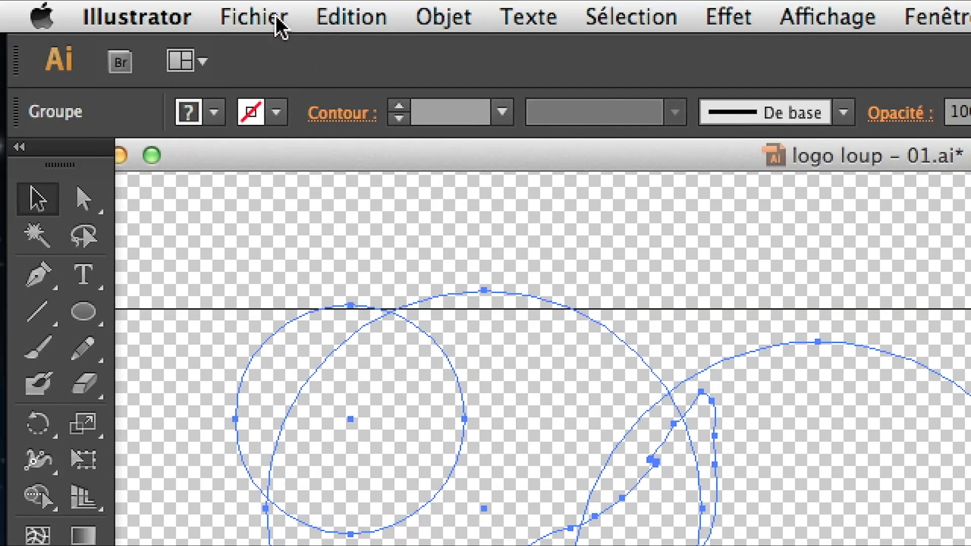
left_click(352, 17)
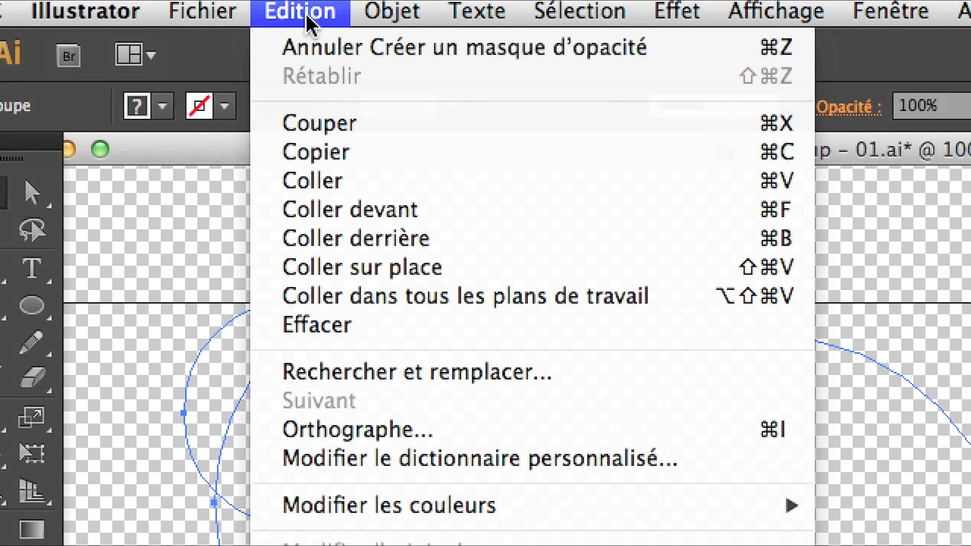
left_click(366, 49)
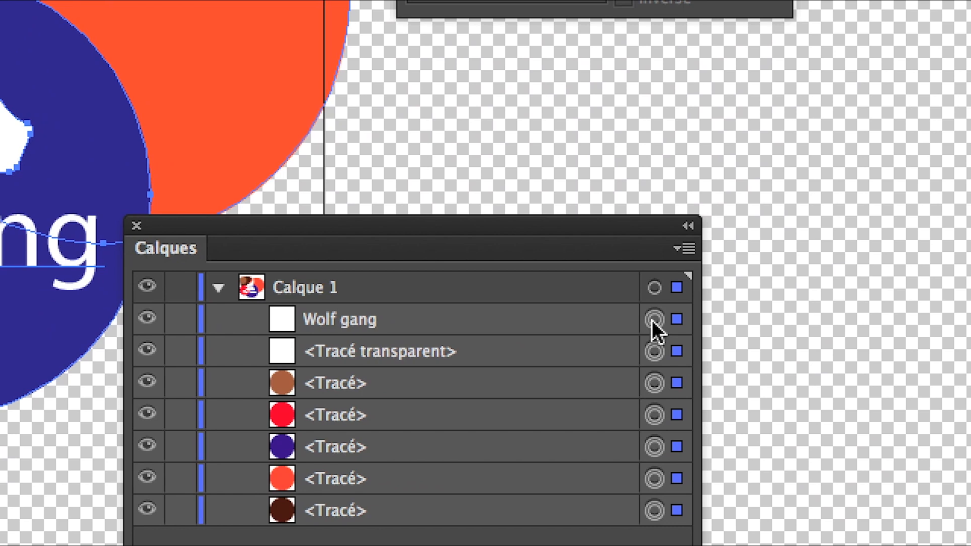
- Group the "Wolf gang" text with the wolf compound path and check the group's contents in Calque 1
left_click(679, 404)
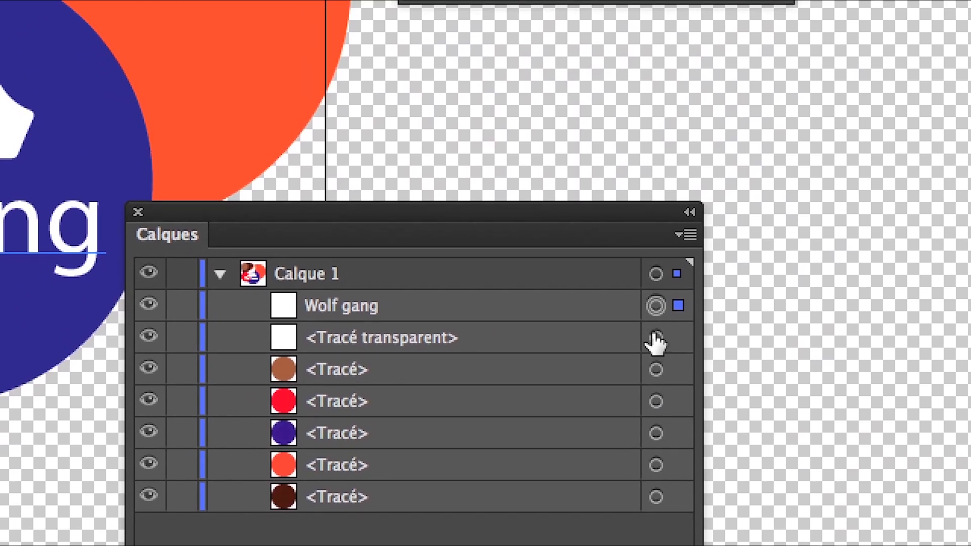
left_click(684, 355, "shift")
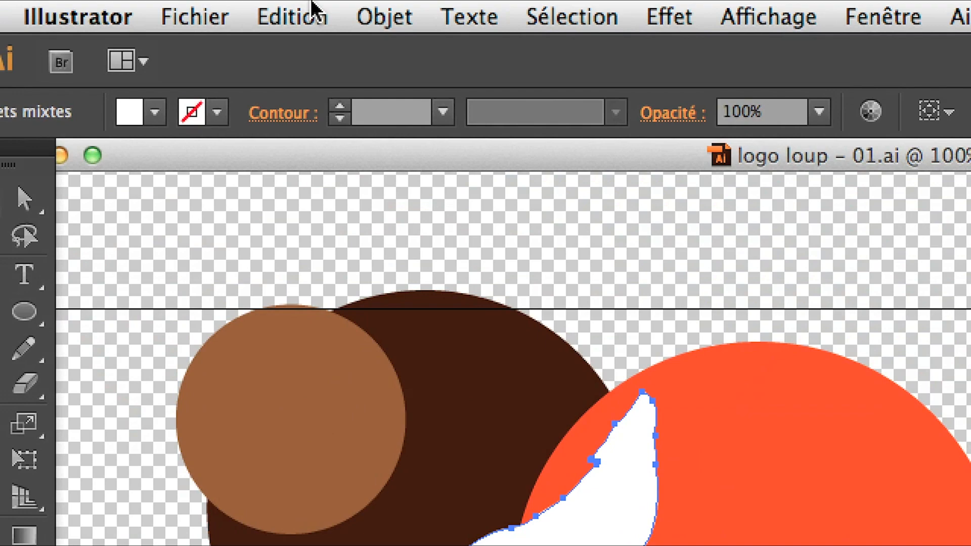
left_click(384, 17)
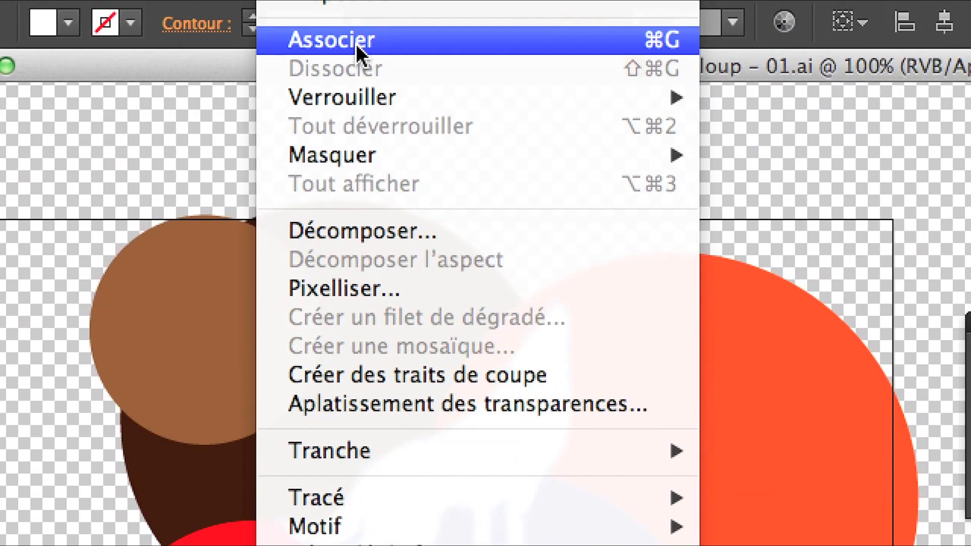
left_click(450, 130)
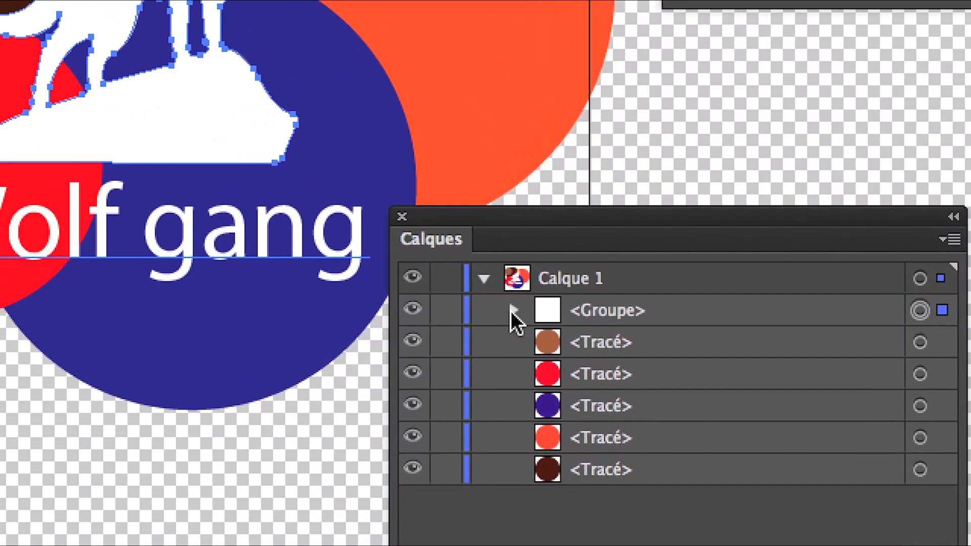
left_click(512, 310)
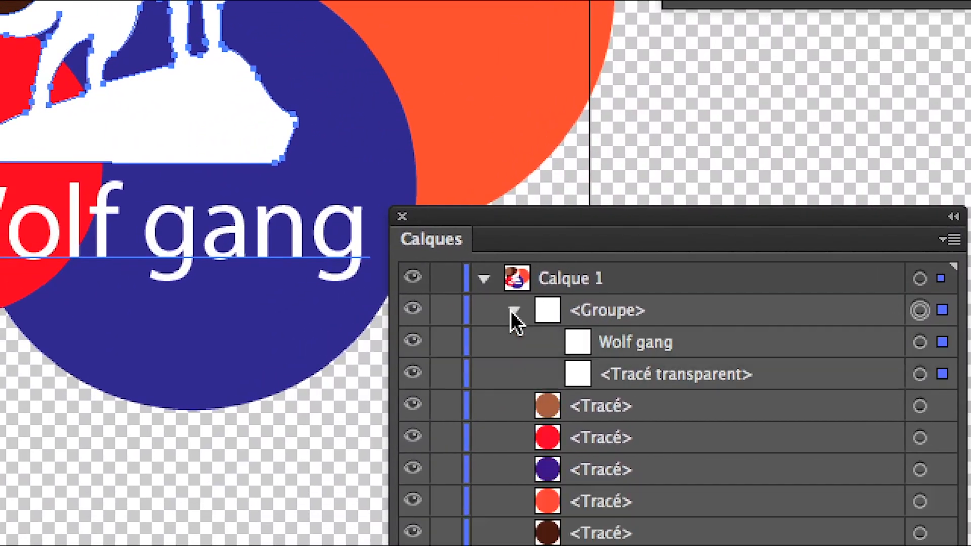
left_click(512, 310)
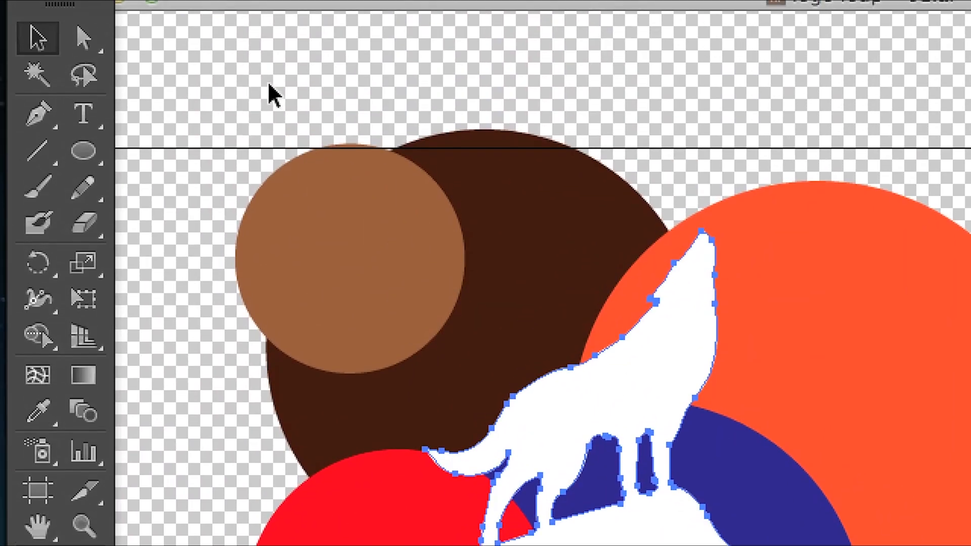
- Select the wolf-and-text group together with all five circles and create an opacity mask from them
left_click_drag(268, 56, 435, 356)
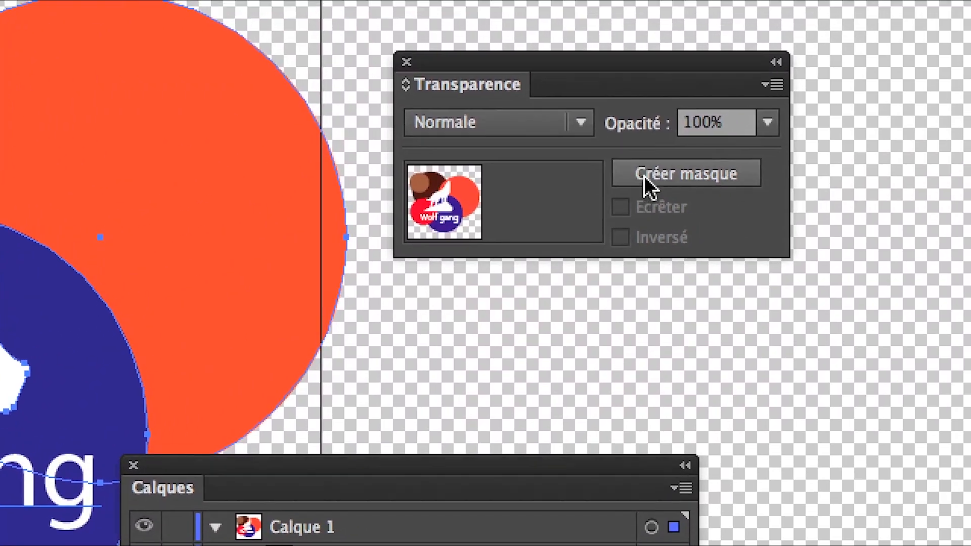
left_click(647, 184)
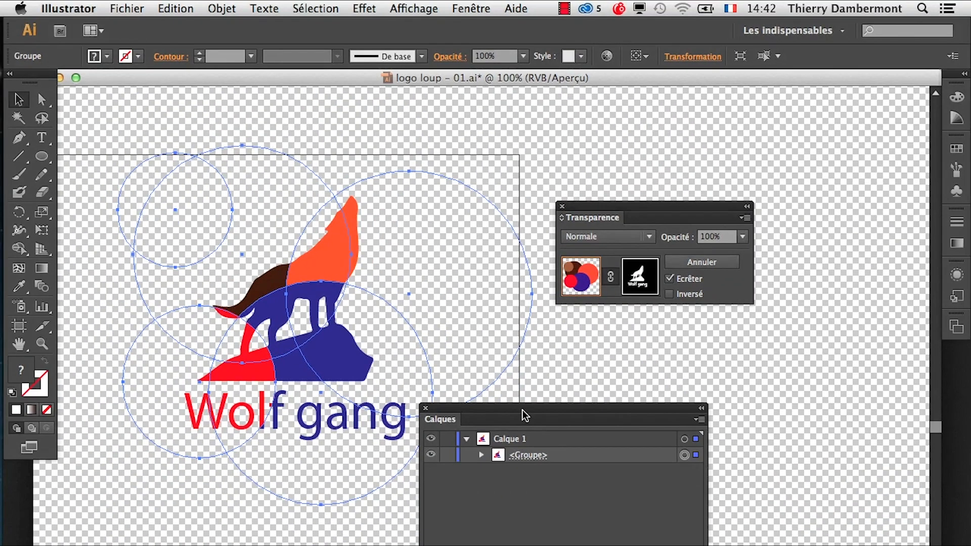
left_click_drag(525, 416, 709, 357)
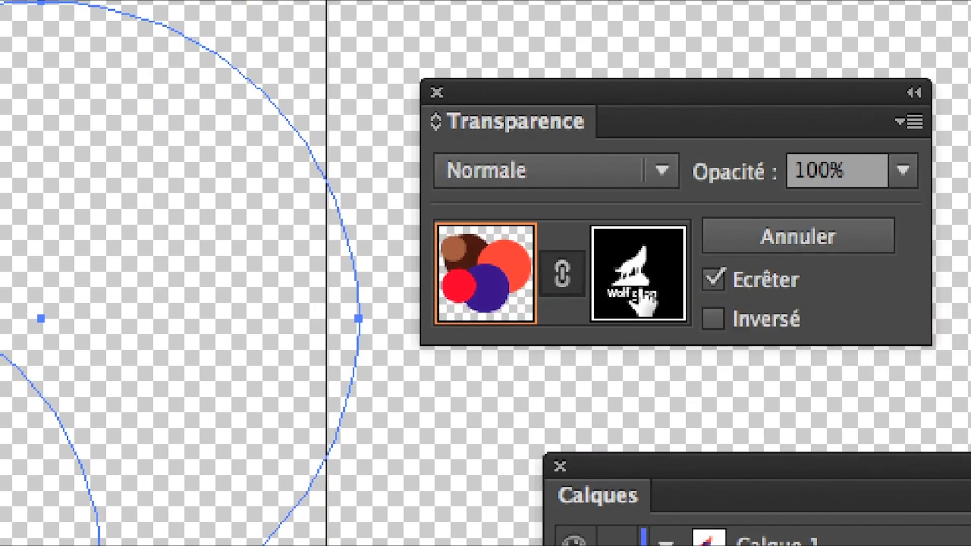
- Examine the opacity mask and the masked circles by switching between them and expanding the masked group in Calque 1
left_click(652, 276)
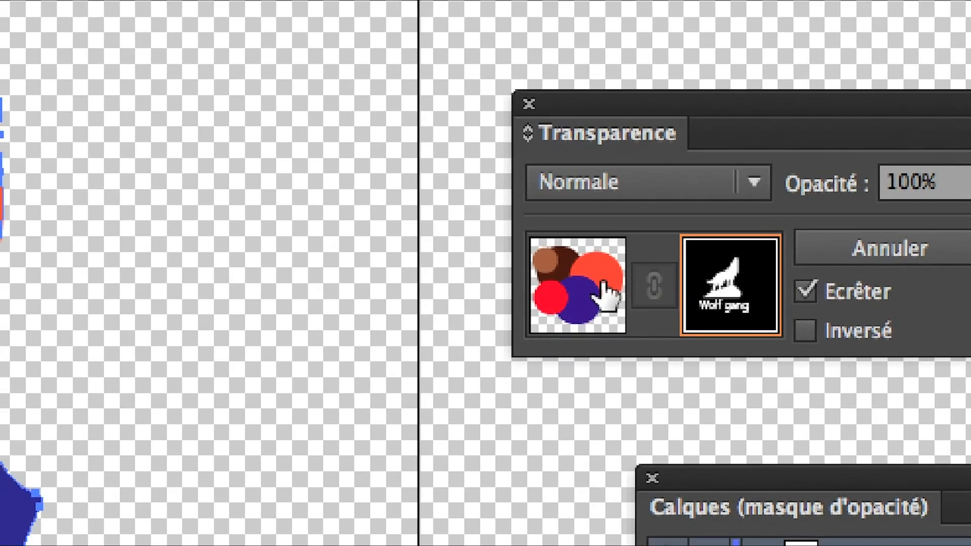
left_click(543, 348)
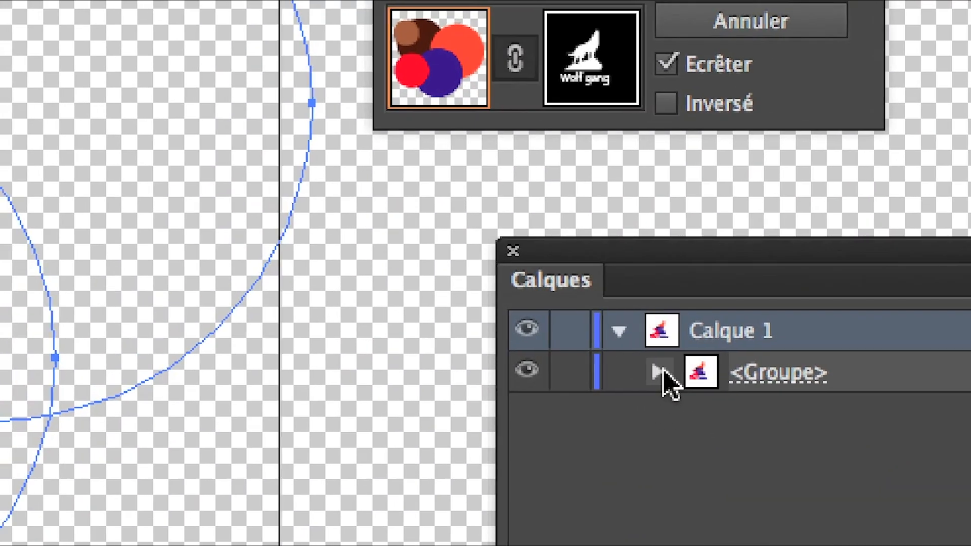
left_click(640, 368)
left_click(640, 367)
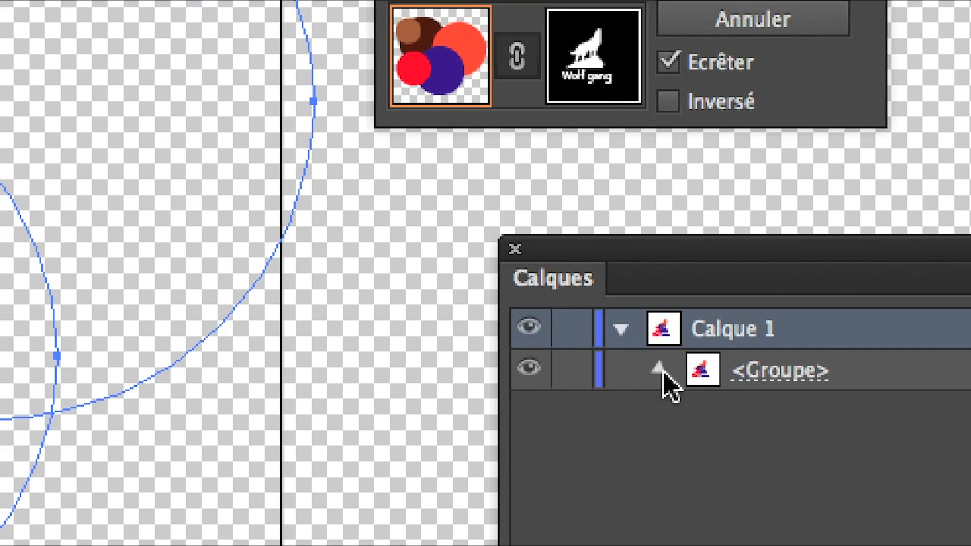
left_click(658, 372)
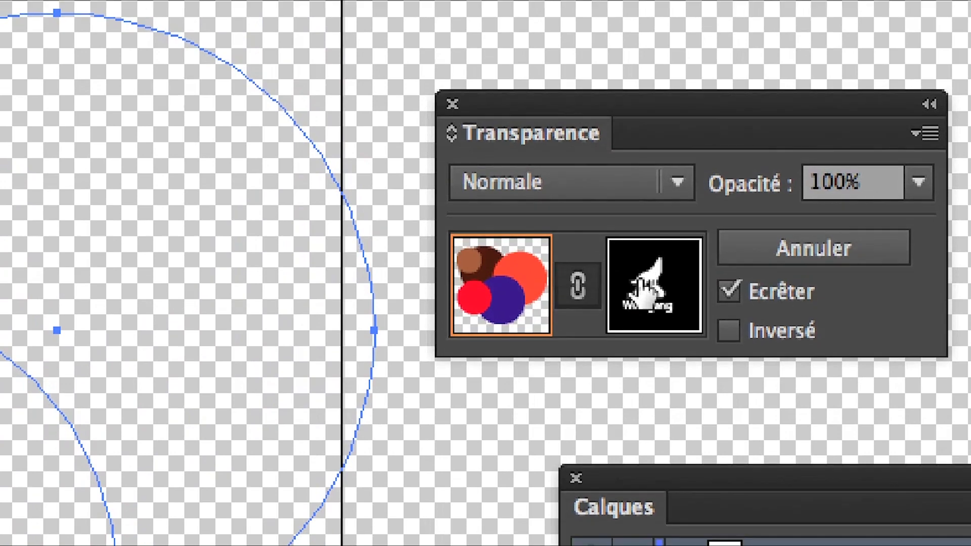
- Enter opacity mask editing and pull the wolf's tail tip outward and upward with the Direct Selection tool
left_click(582, 60)
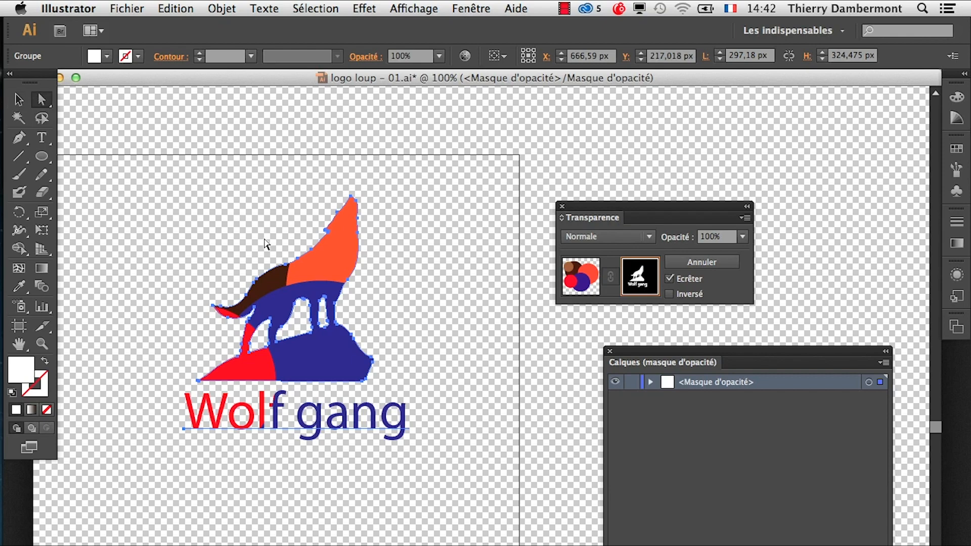
scroll(325, 279, "up", 1)
left_click(43, 100)
left_click(151, 165)
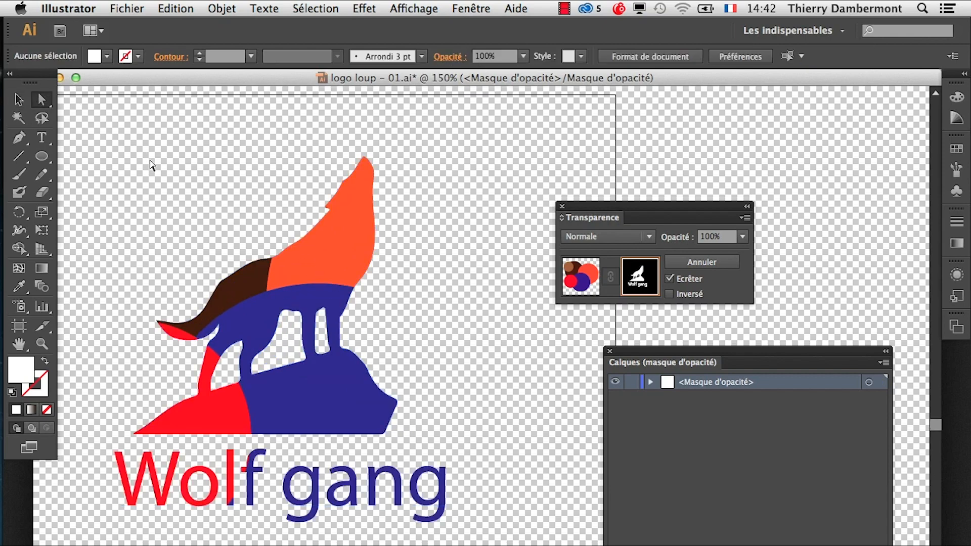
left_click(238, 279)
left_click_drag(141, 317, 119, 287)
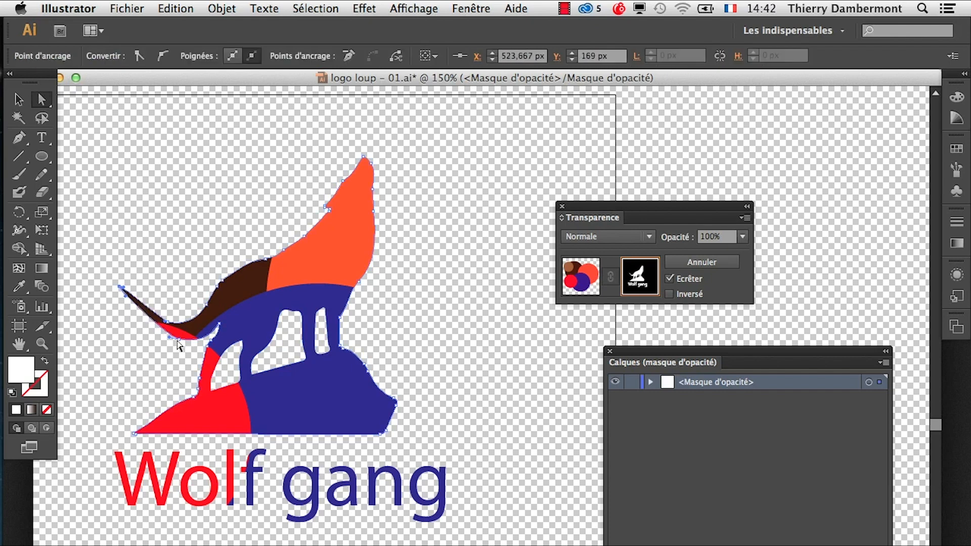
- Make the tail bushier by moving its lower anchor point outward and adjusting the curves of its outer and upper edges
left_click_drag(164, 342, 141, 351)
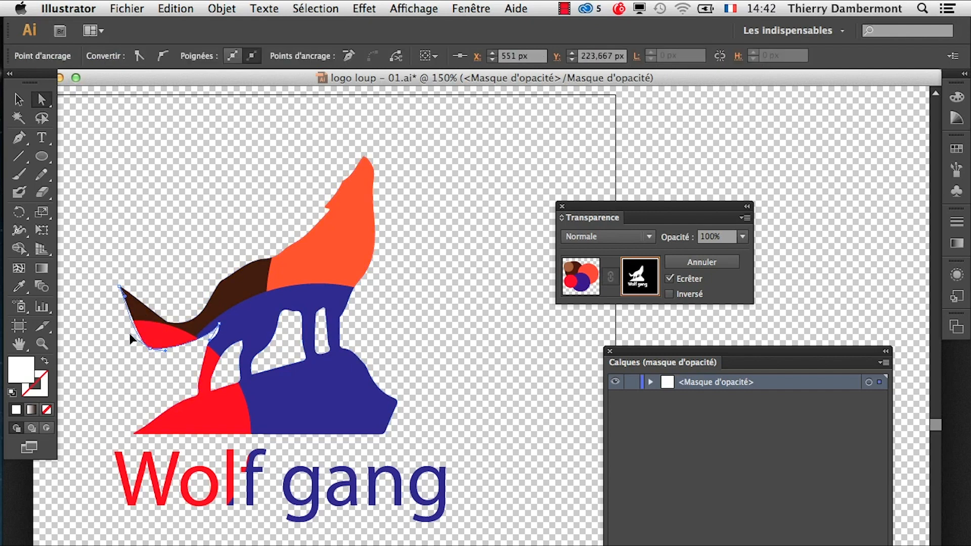
left_click(163, 323)
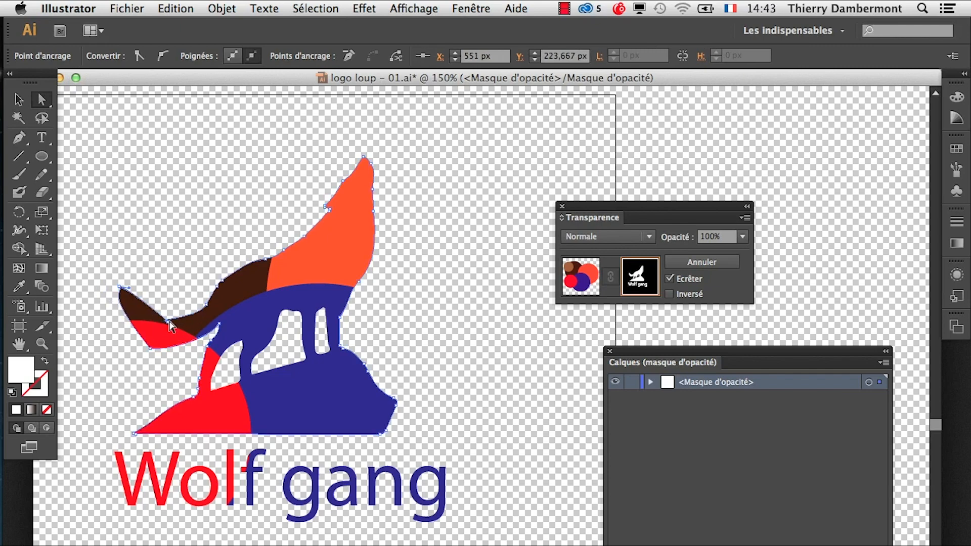
scroll(165, 329, "up", 2)
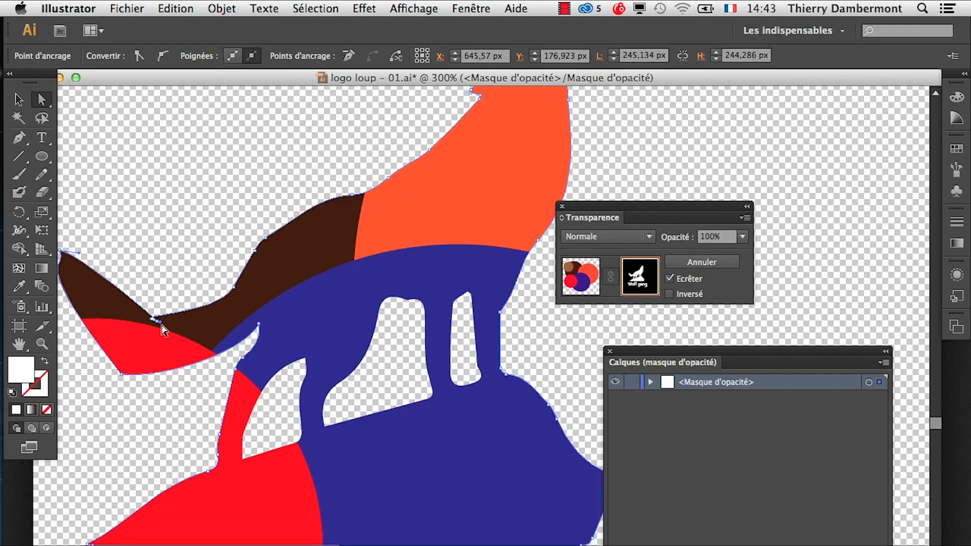
left_click_drag(160, 323, 126, 277)
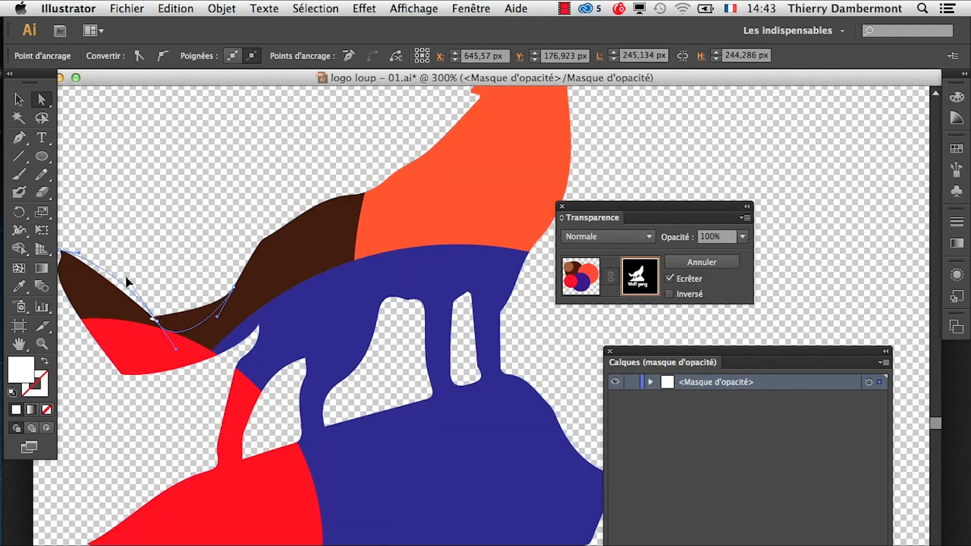
scroll(192, 360, "down", 1)
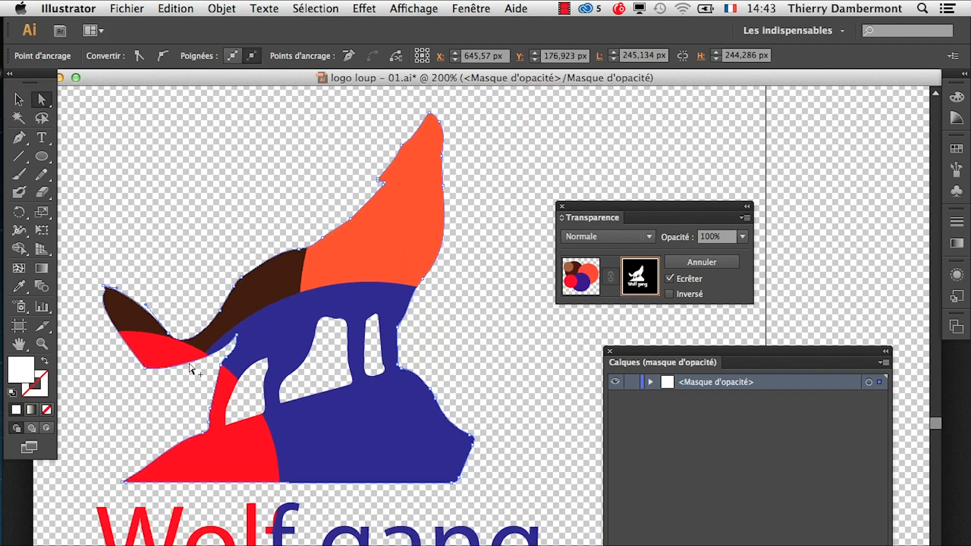
- Expand the opacity mask's group in the layer list and target only the "Wolf gang" text
left_click(165, 219)
scroll(287, 435, "down", 1)
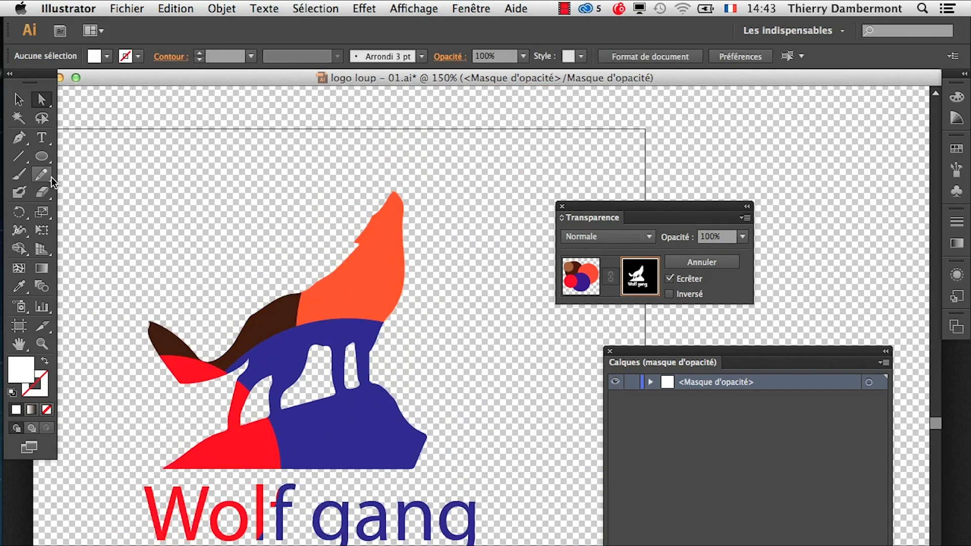
left_click(41, 137)
left_click(28, 103)
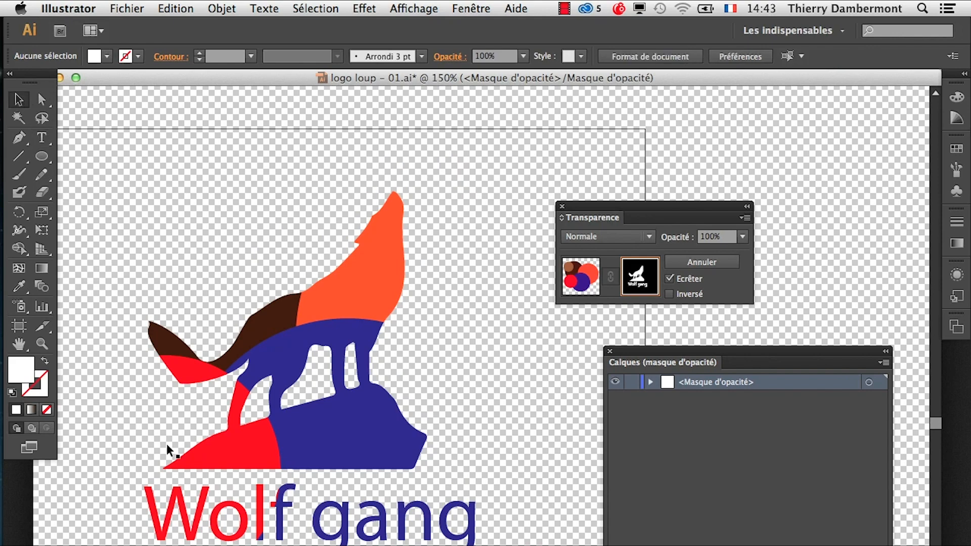
left_click(258, 541)
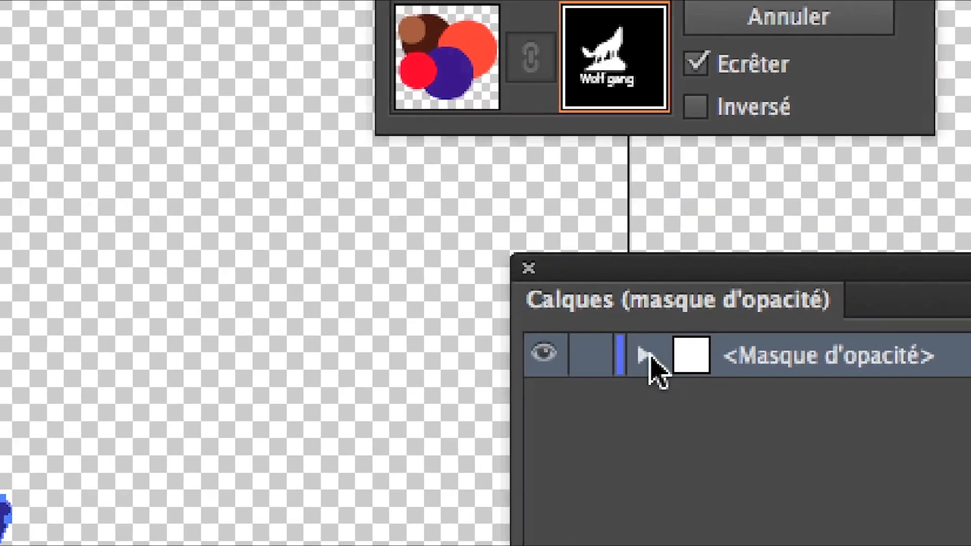
left_click(493, 352)
left_click(625, 370)
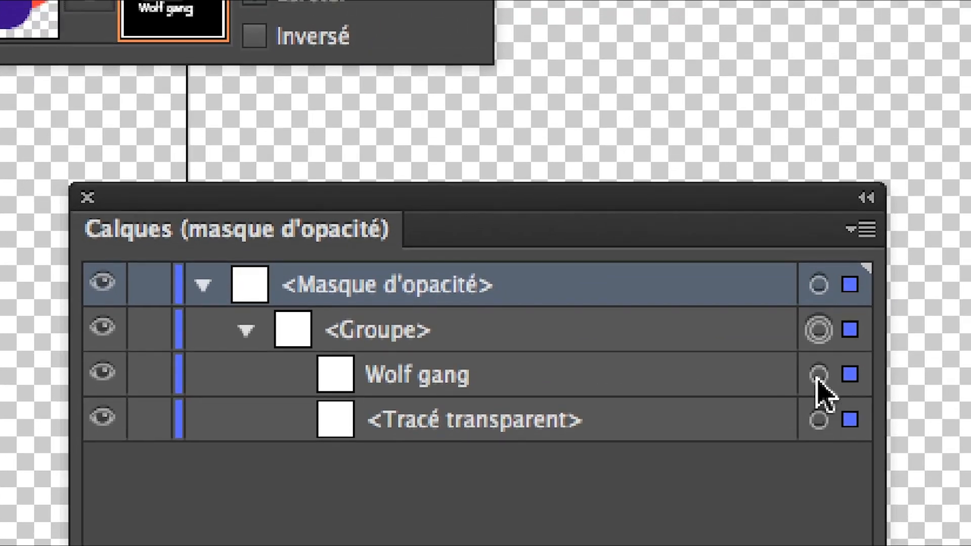
left_click(832, 368)
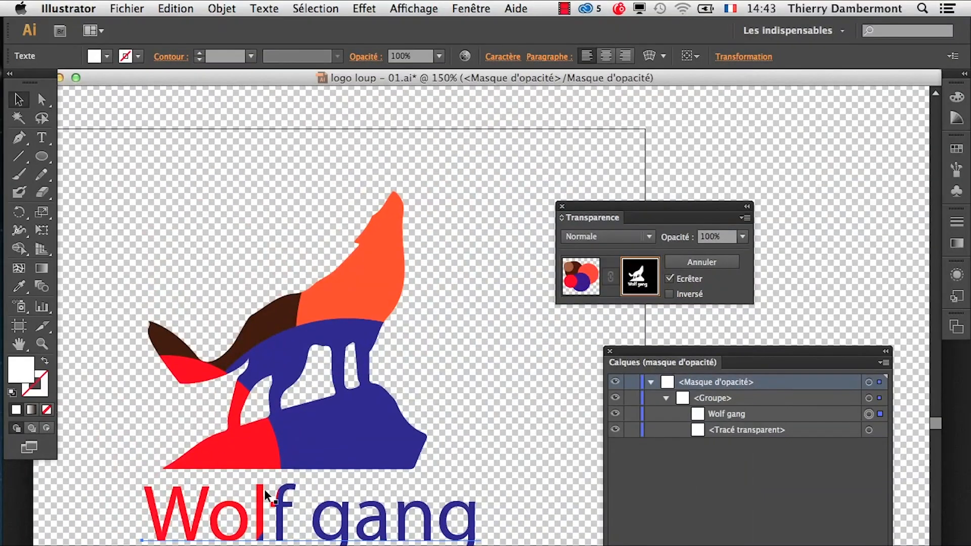
- Change the font of the mask's "Wolf gang" text to Mona Lisa Solid ITC TT
left_click(42, 138)
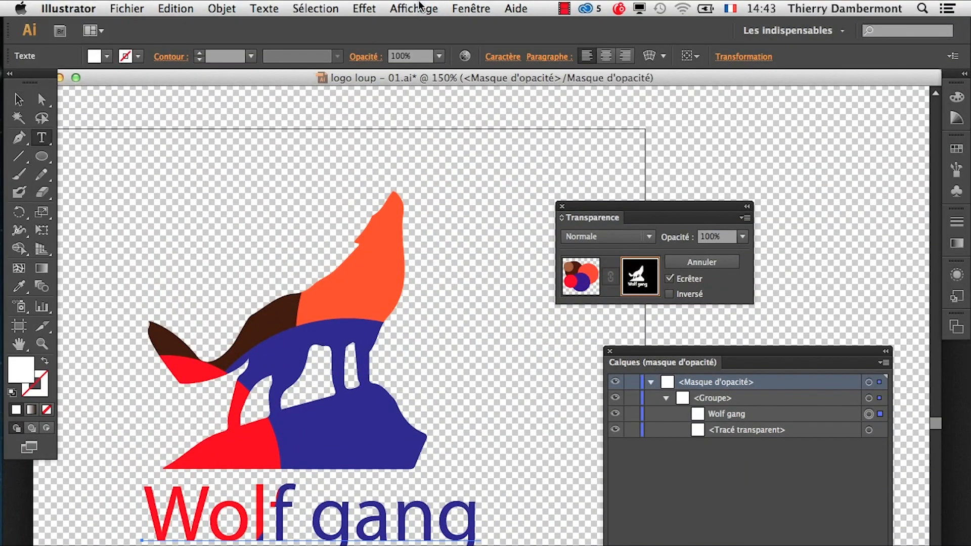
left_click(471, 9)
mouse_move(559, 531)
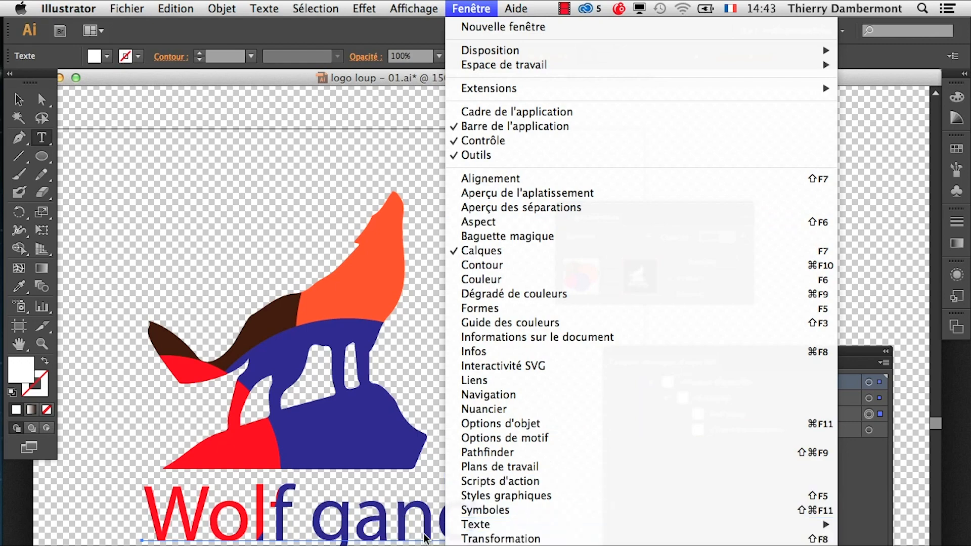
left_click(336, 525)
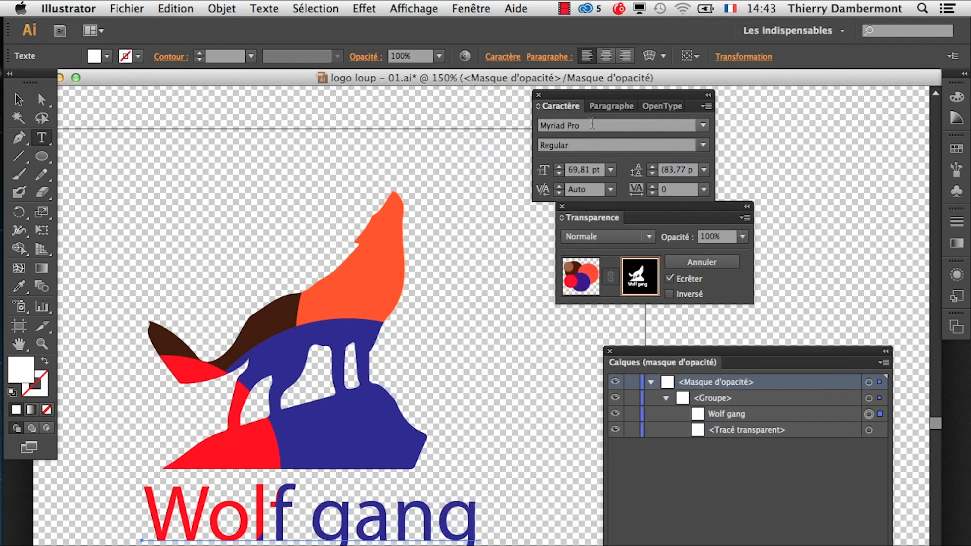
key("Up")
key("Up")
key("Up")
key("Up")
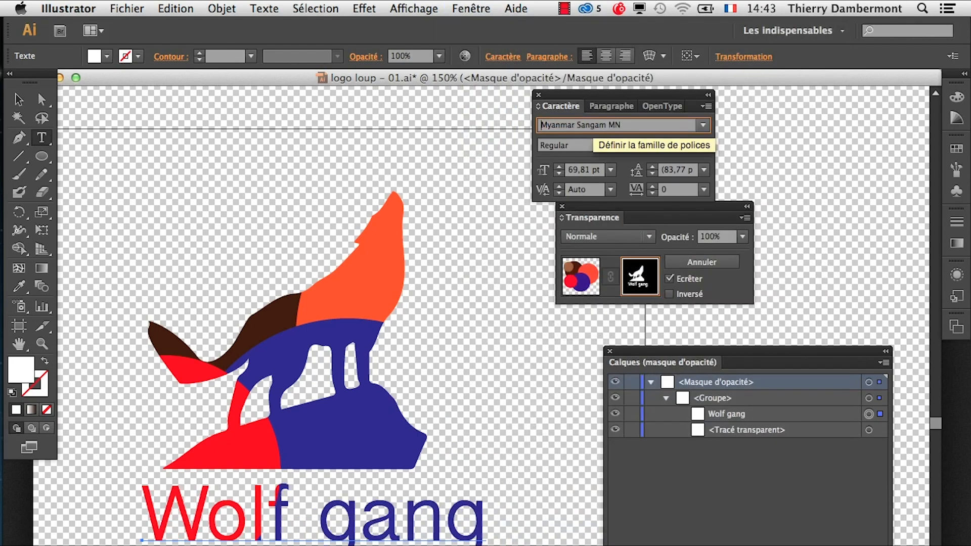
key("Up")
key("Up")
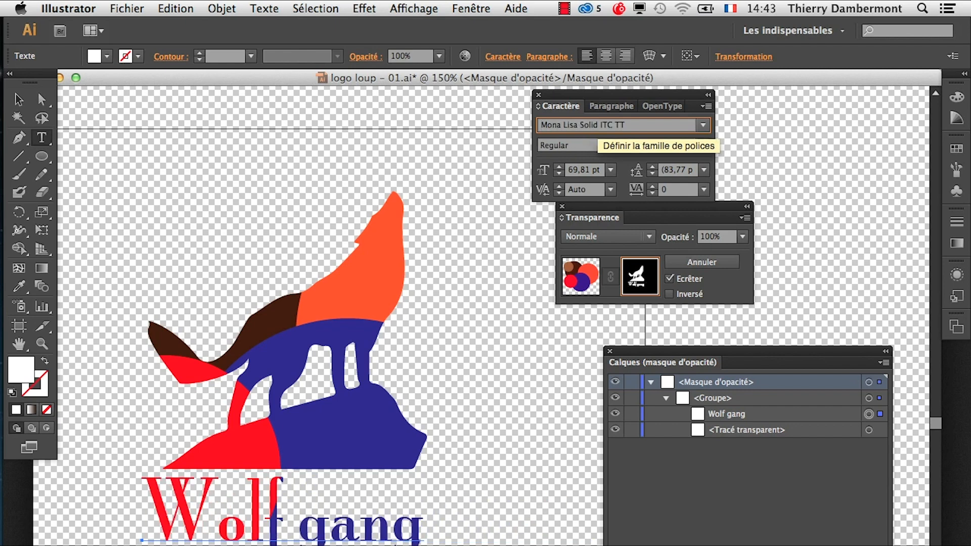
- Set the kerning between the letters W and o of "Wolf gang" to -130
left_click(205, 530)
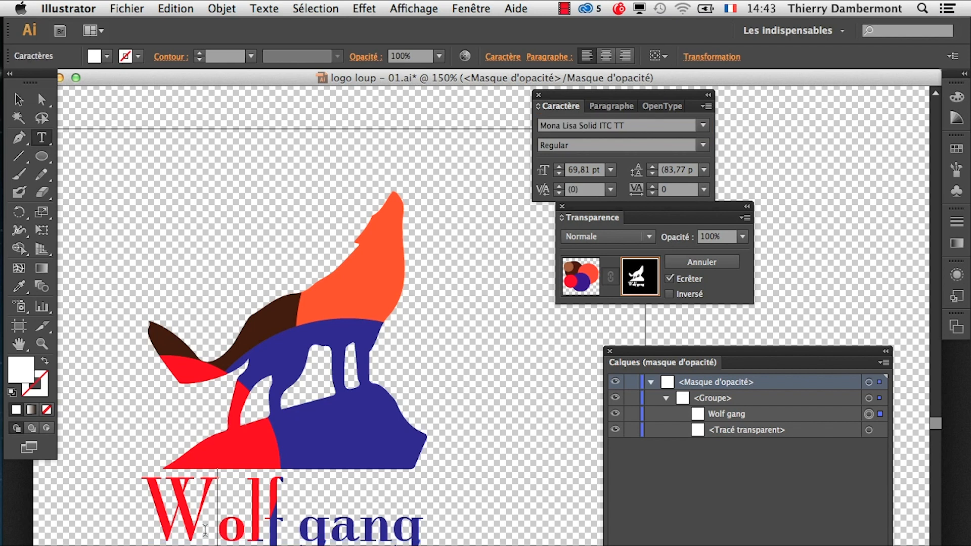
left_click(707, 105)
left_click(733, 108)
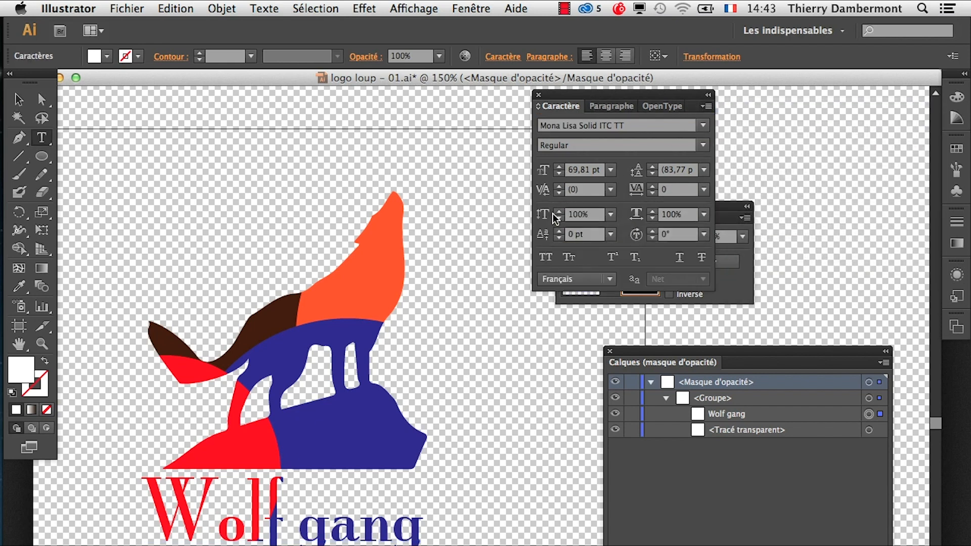
left_click(559, 193)
left_click_drag(561, 194, 557, 193)
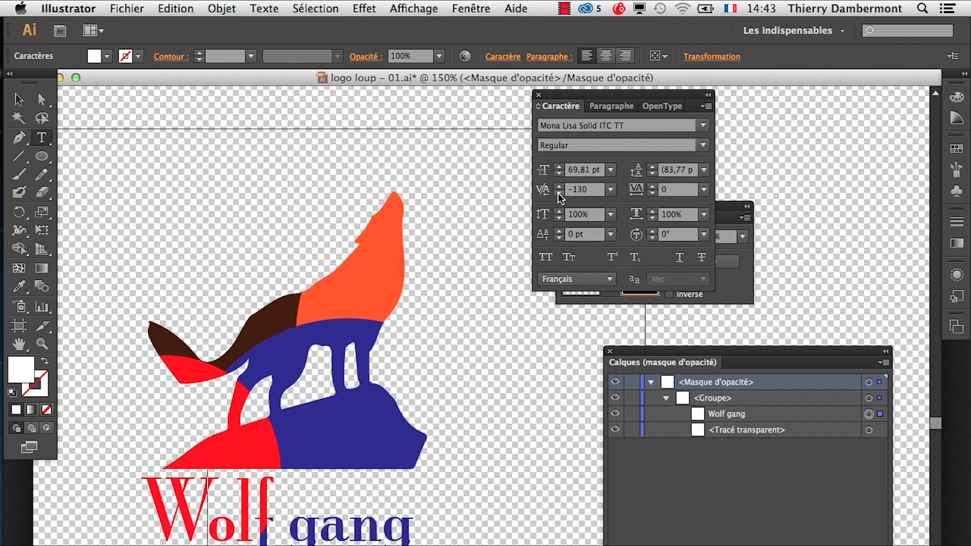
- Shift the "Wolf gang" text to the right so it sits centred beneath the wolf, and deselect it
left_click(19, 99)
left_click_drag(275, 541, 300, 538)
left_click(115, 197)
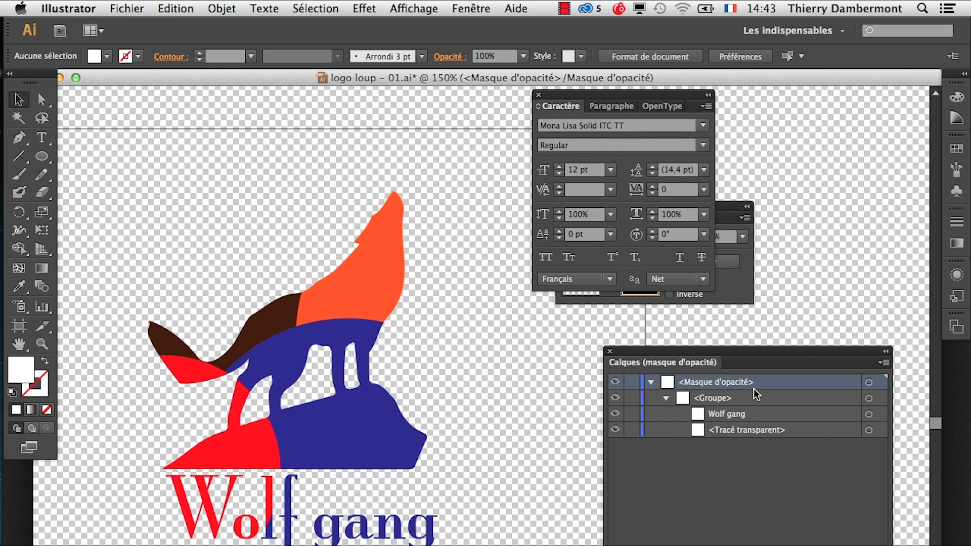
- Collapse the mask's contents, clear the character settings out of the way and exit opacity mask editing
left_click(651, 383)
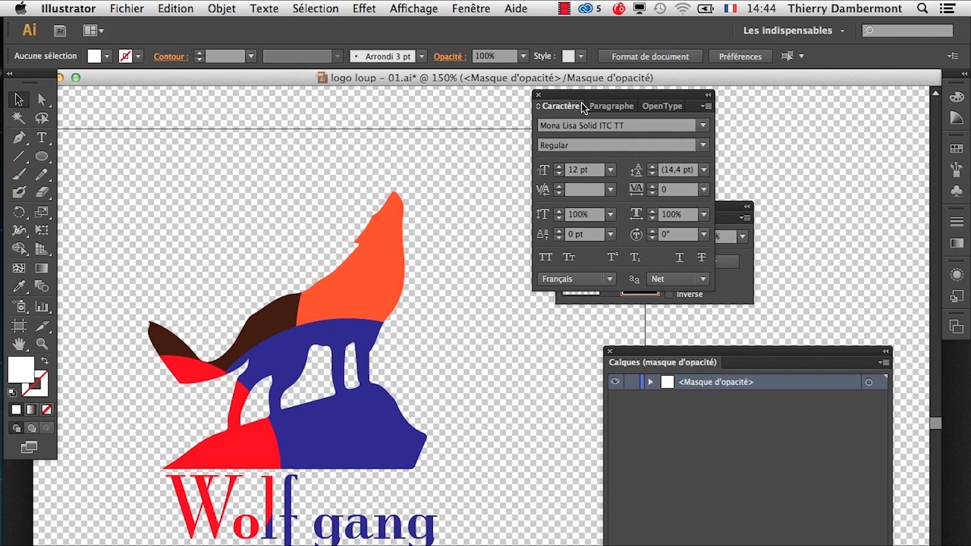
left_click_drag(582, 103, 516, 545)
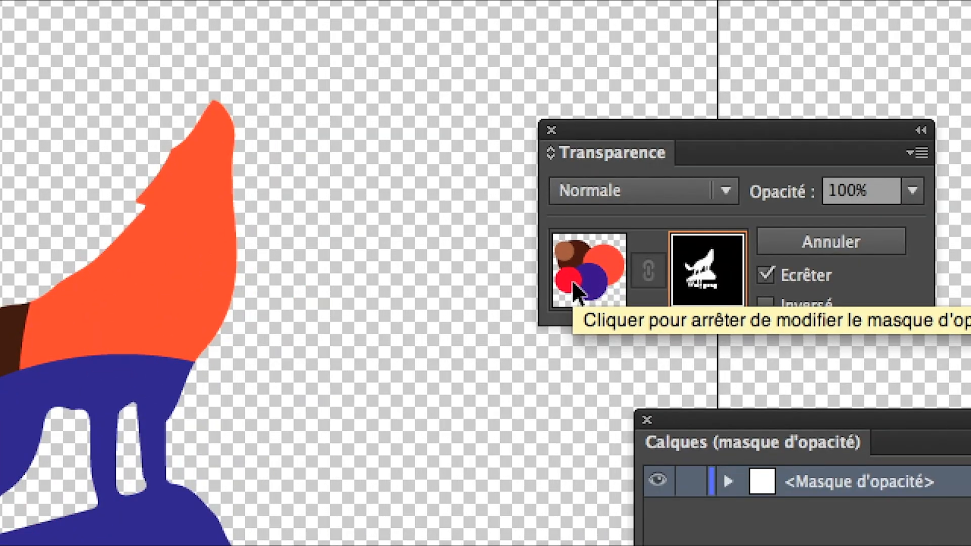
left_click(575, 286)
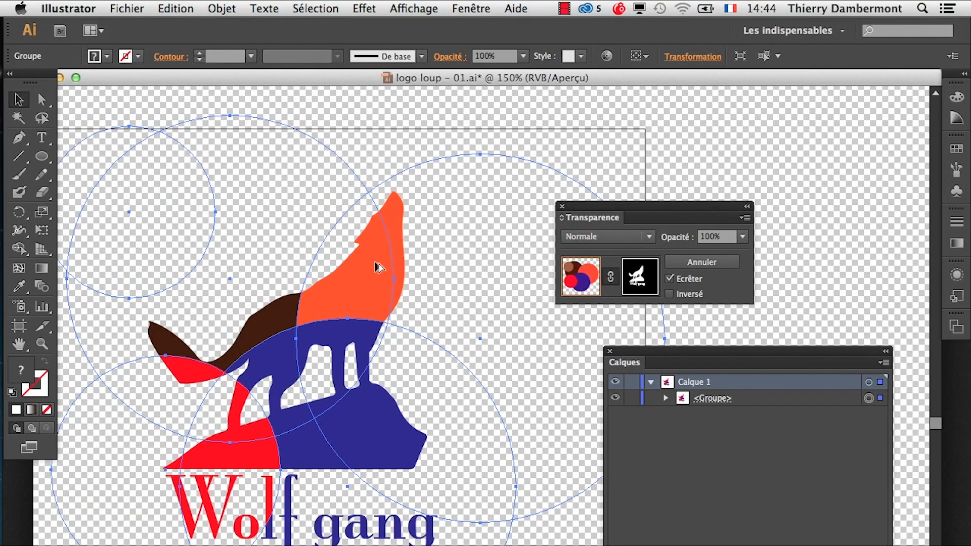
- Expand the masked group in Calque 1 and recolour its red circle with the bright blue swatch
key("super+1")
left_click(665, 397)
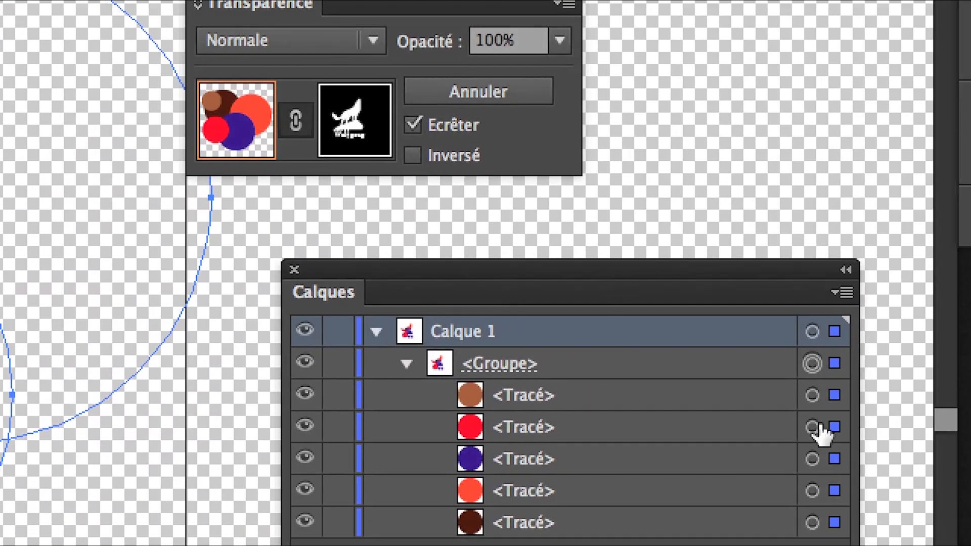
left_click(812, 428)
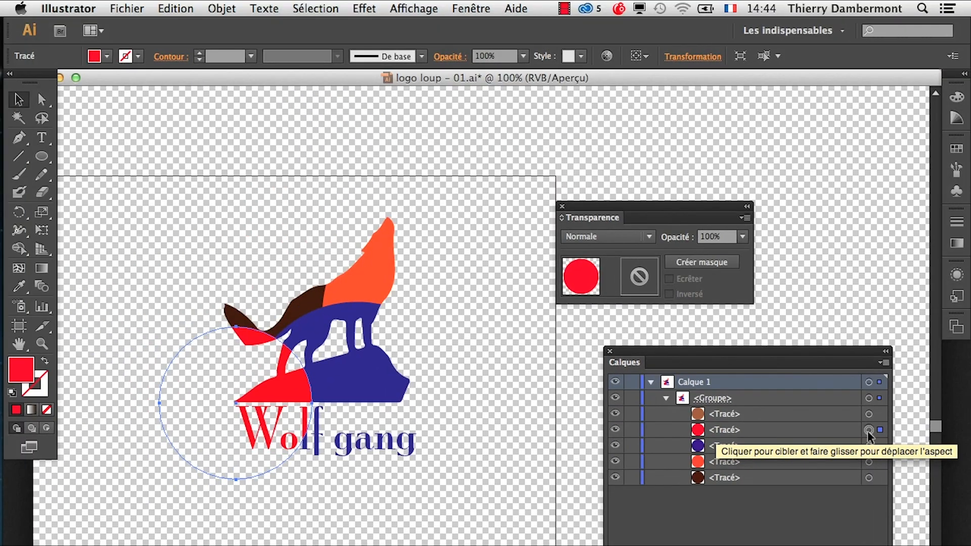
left_click(956, 149)
left_click(852, 154)
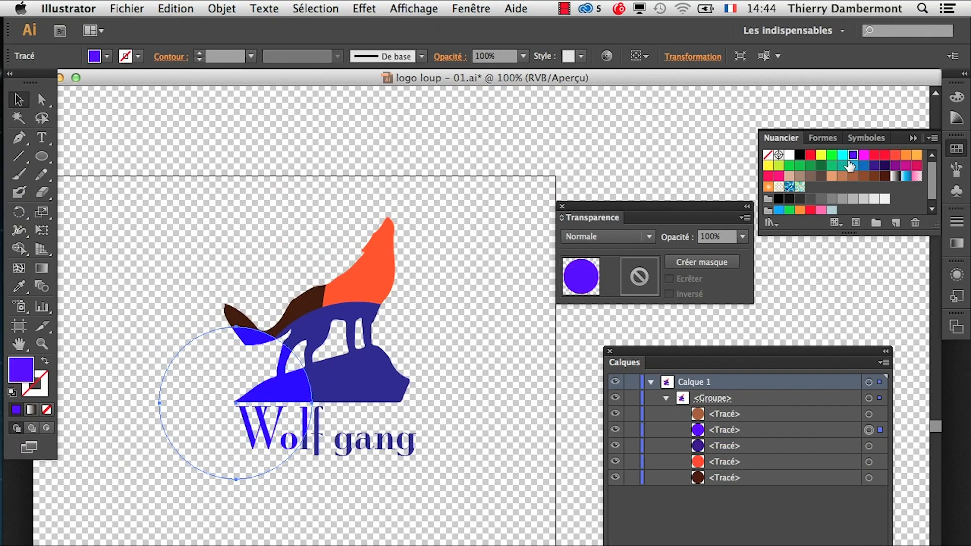
- Recolour the orange circle behind the wolf's head with the bright green swatch and deselect it
left_click(868, 462)
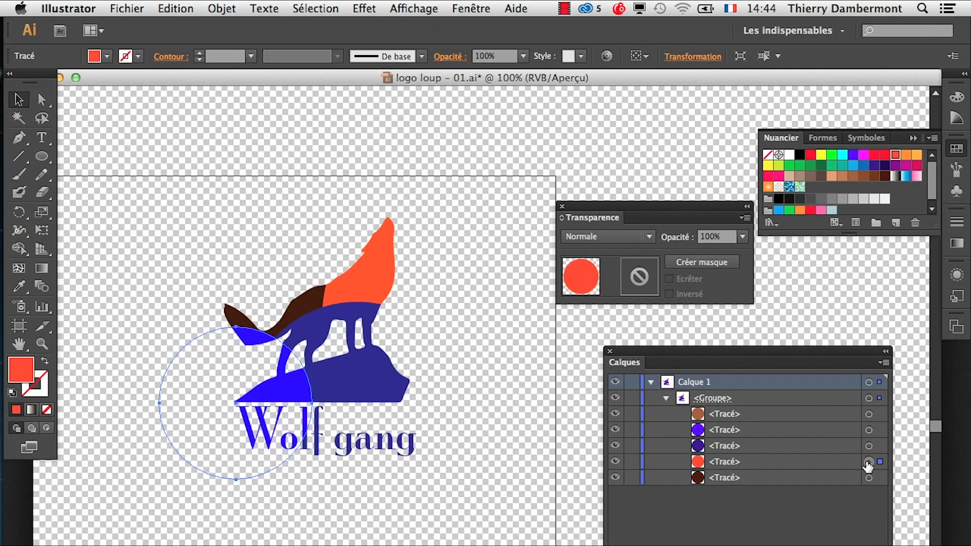
left_click(831, 155)
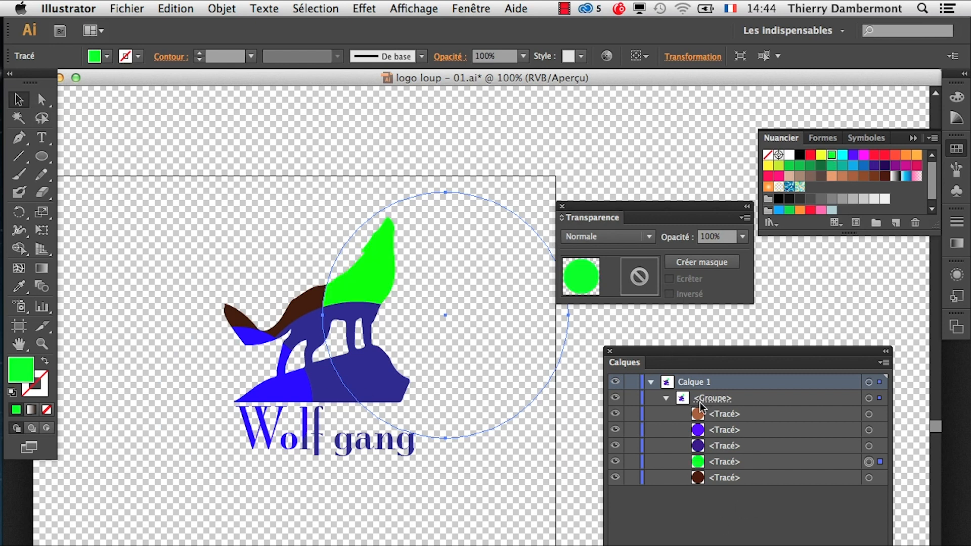
left_click(286, 175)
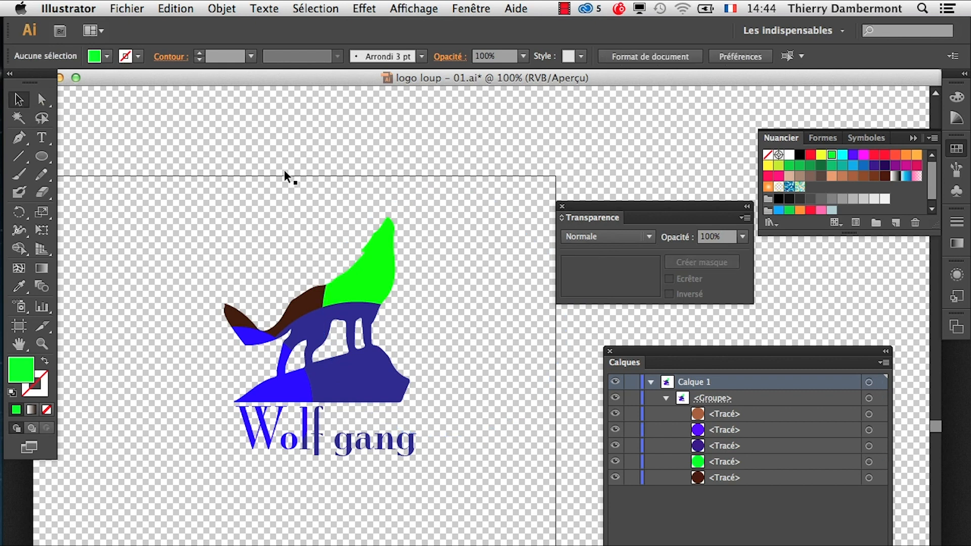
- Check how the masked circles are selected as a whole group with the Selection tool
left_click(294, 305)
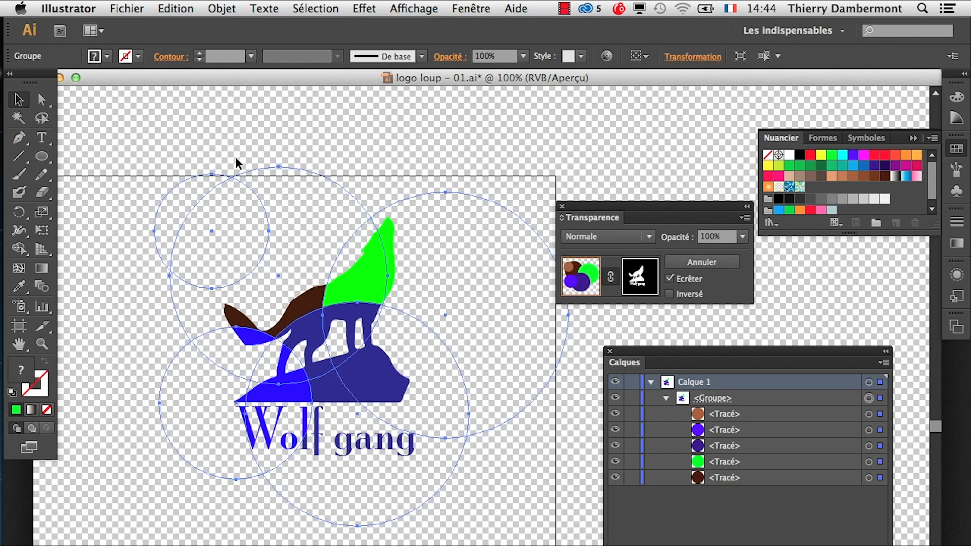
left_click(275, 180)
left_click(291, 236)
left_click(200, 141)
- Check the extent of individual circles inside the masked group by selecting them with the Group Selection tool
left_click(43, 101)
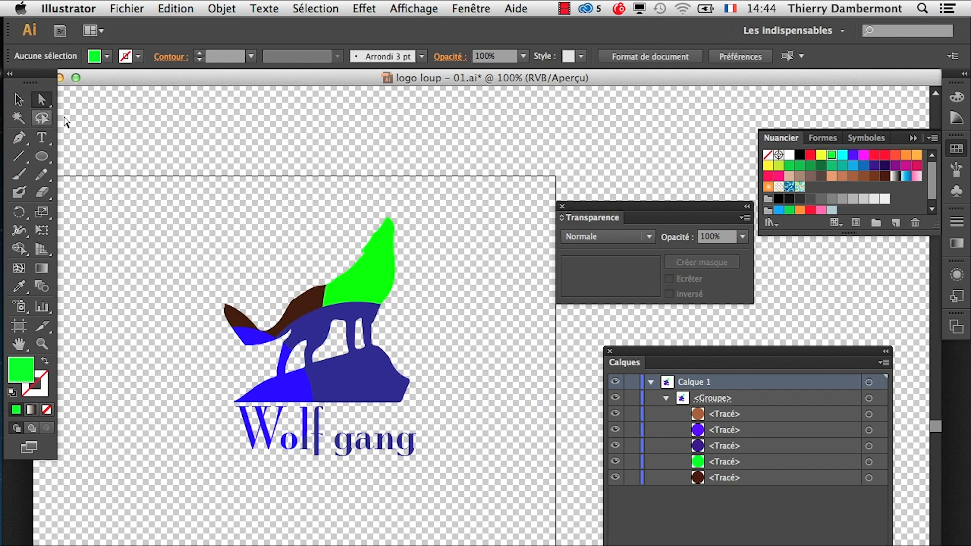
left_click_drag(43, 101, 75, 115)
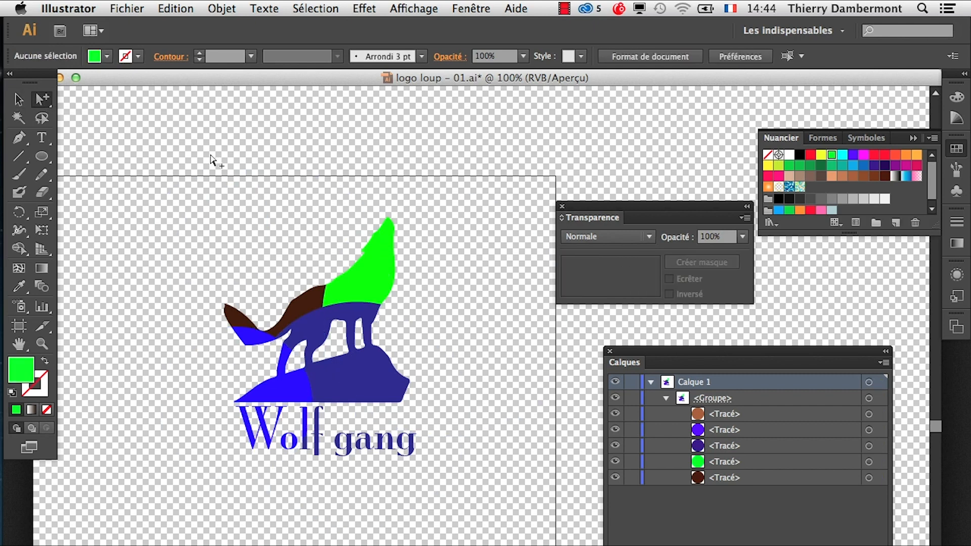
left_click(274, 210)
left_click(439, 236)
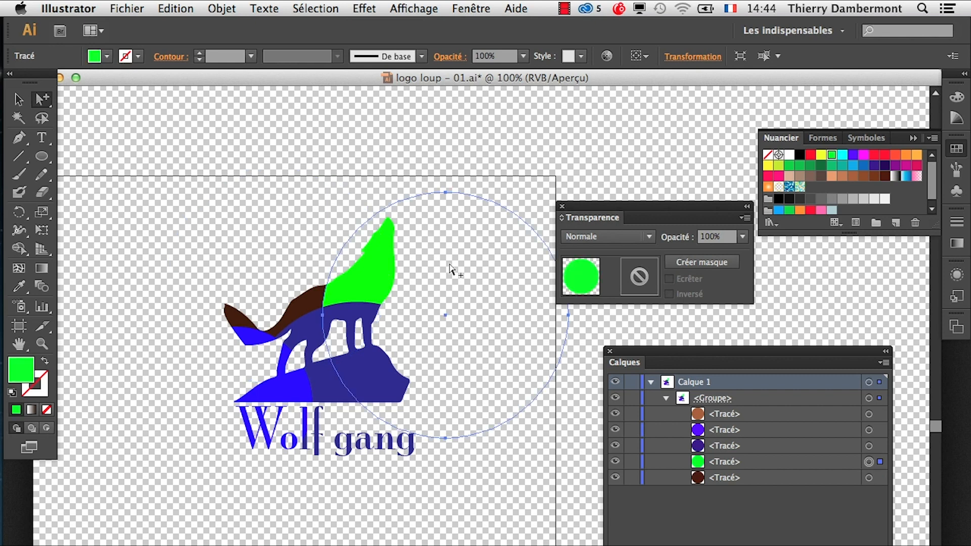
left_click(479, 455)
left_click(274, 505)
left_click(184, 471)
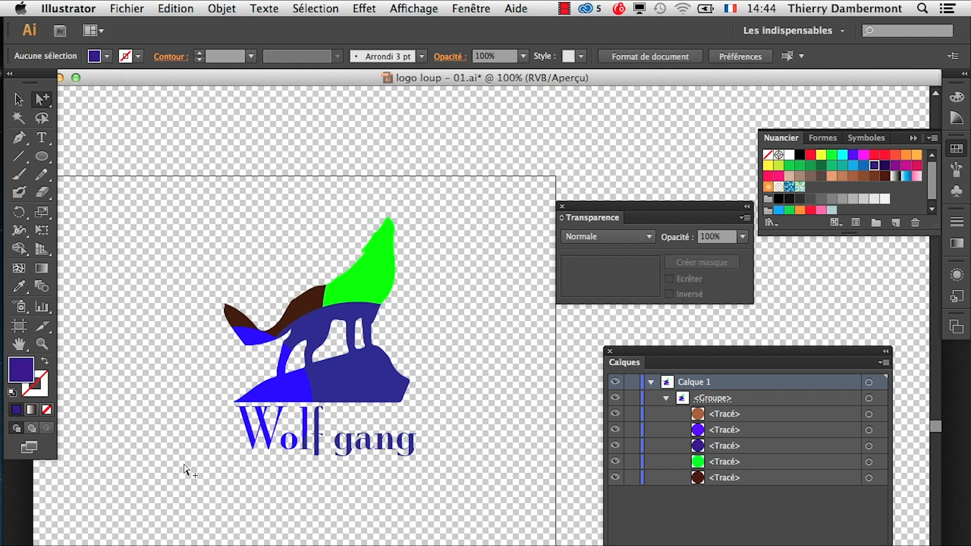
- Narrow the document window to half the screen, open a second window of the logo and place it alongside
left_click_drag(941, 543, 478, 544)
key("alt+super+h")
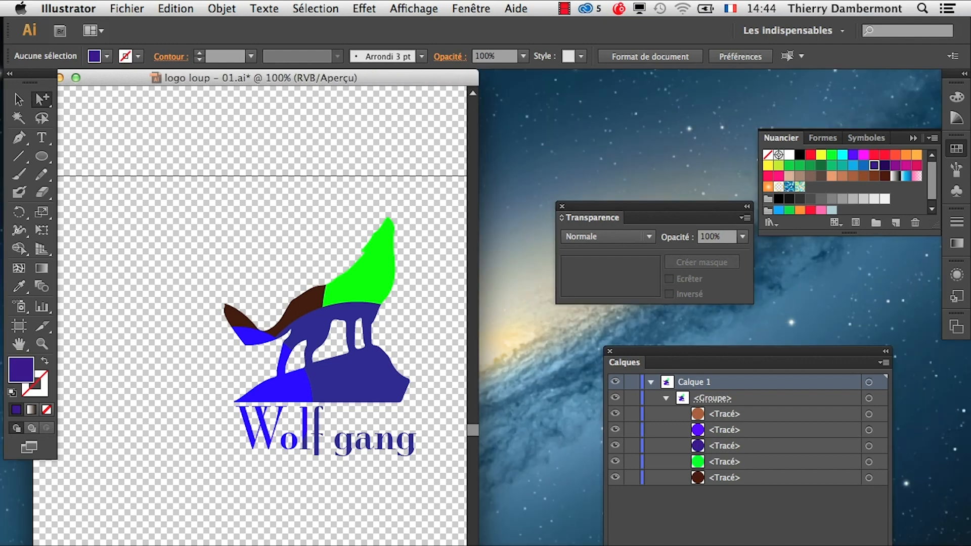
left_click(471, 8)
left_click(474, 26)
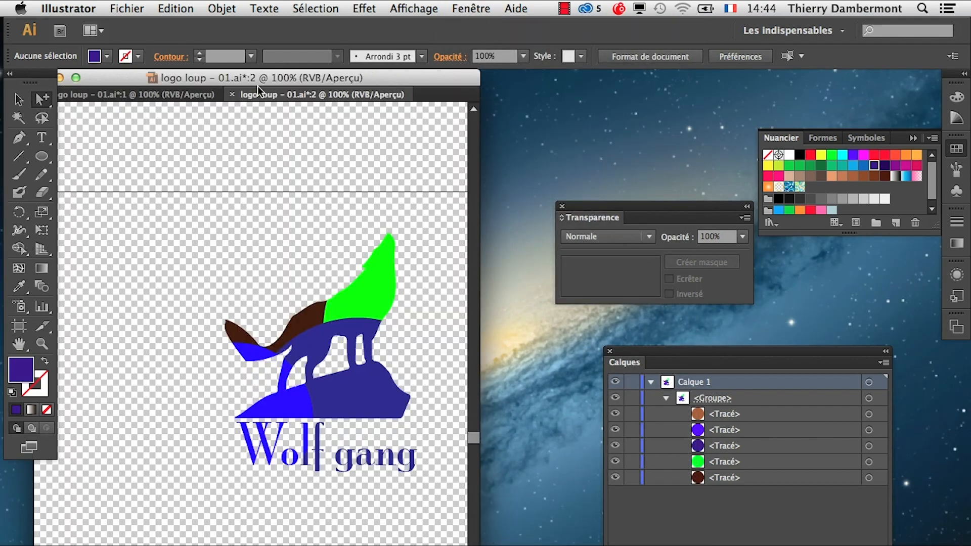
left_click_drag(256, 90, 531, 83)
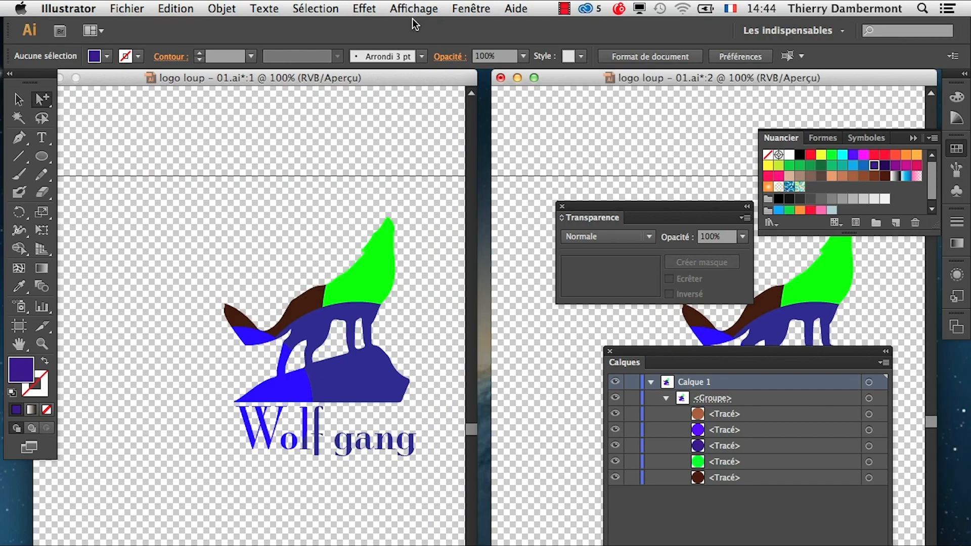
- Show the second window in outline mode and clear the transparency, layers and swatches panels away from it
left_click(413, 8)
left_click(412, 27)
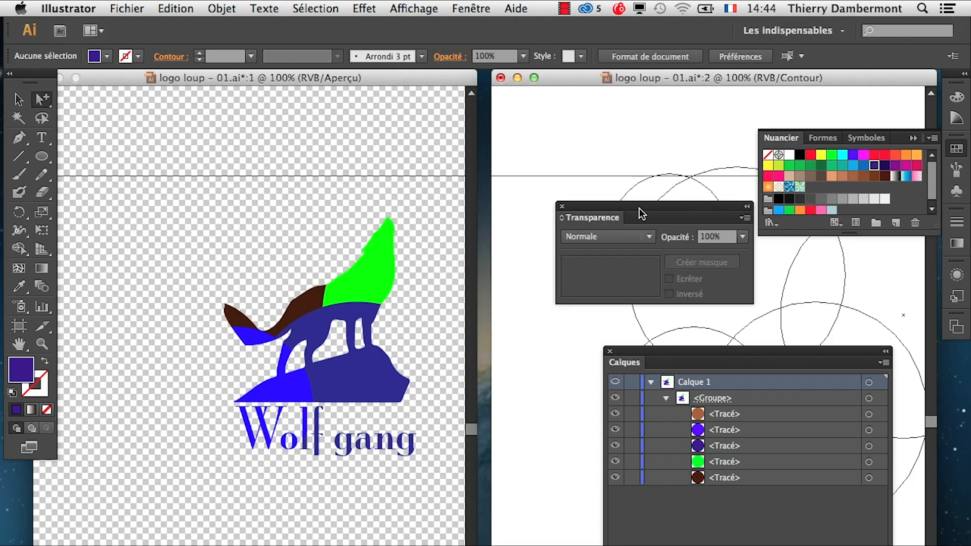
left_click_drag(639, 208, 616, 213)
left_click(539, 211)
left_click_drag(707, 355, 394, 543)
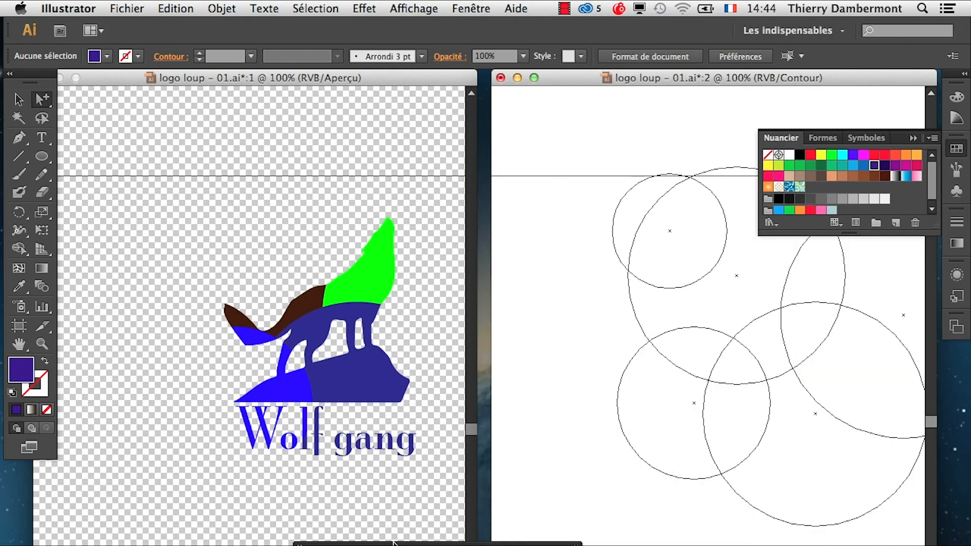
left_click(912, 138)
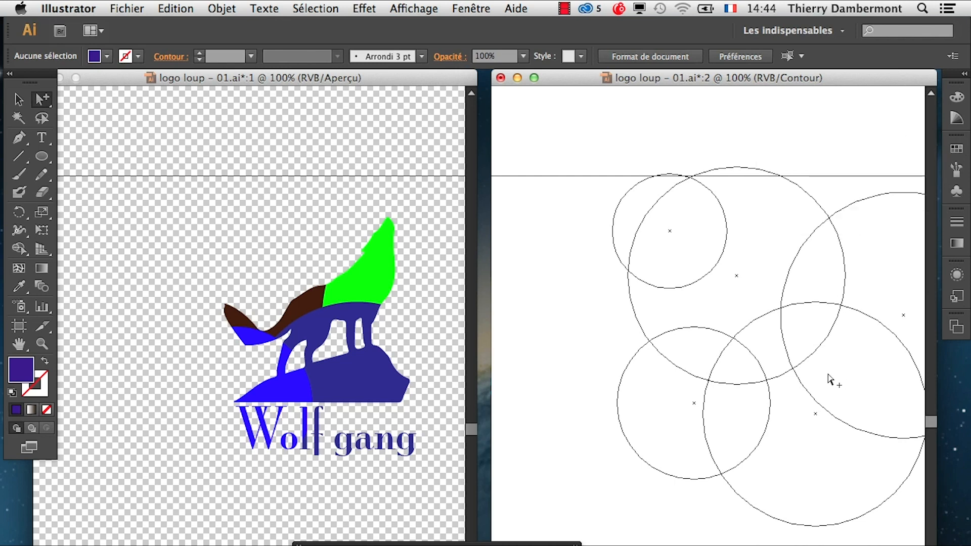
- Recolour the large green circle behind the wolf's head yellow-green, with the swatches panel placed over the preview window
left_click_drag(763, 380, 688, 367)
left_click(671, 449)
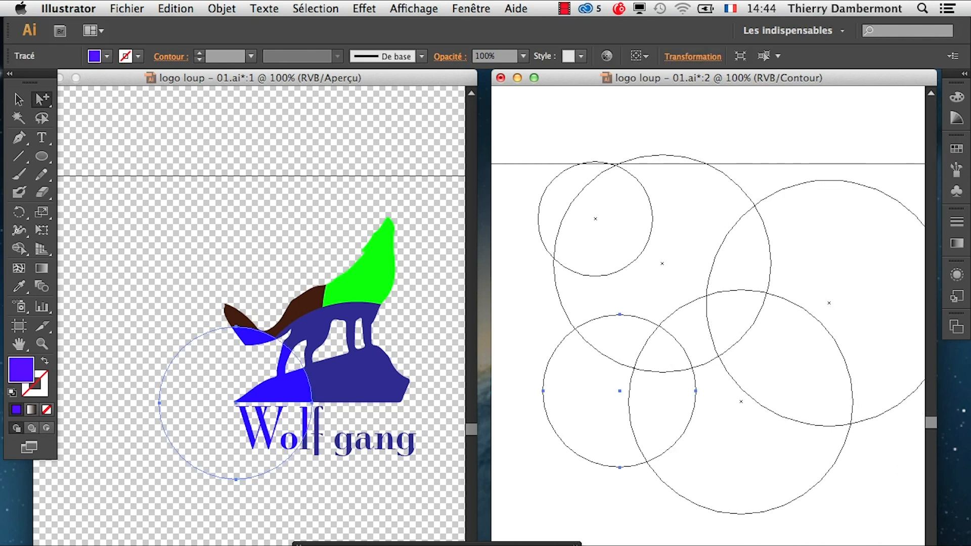
left_click(713, 263)
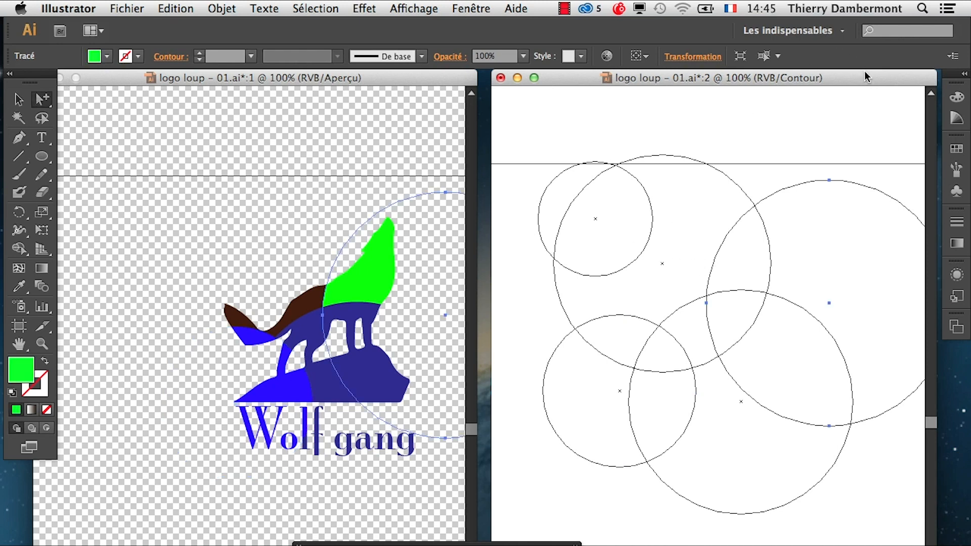
left_click(956, 148)
left_click_drag(781, 132, 296, 98)
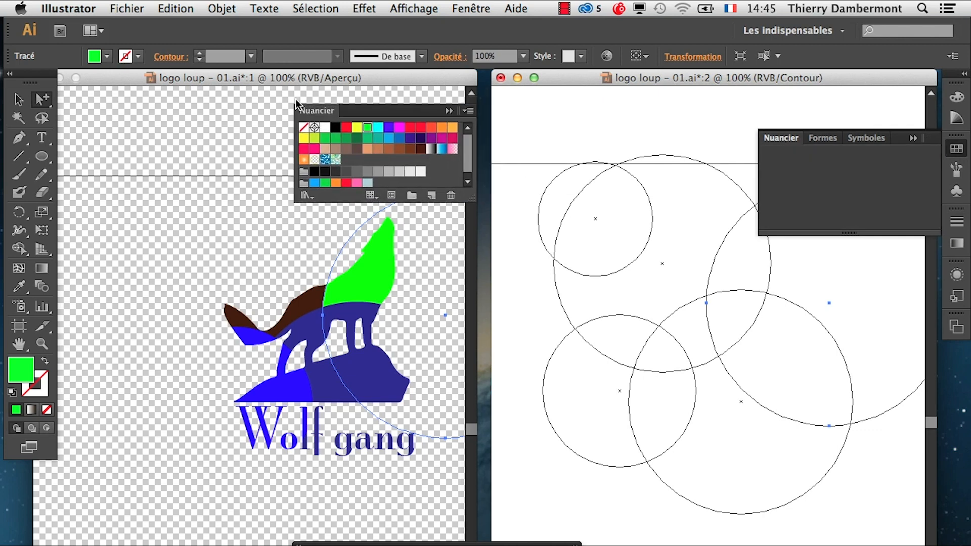
left_click(314, 138)
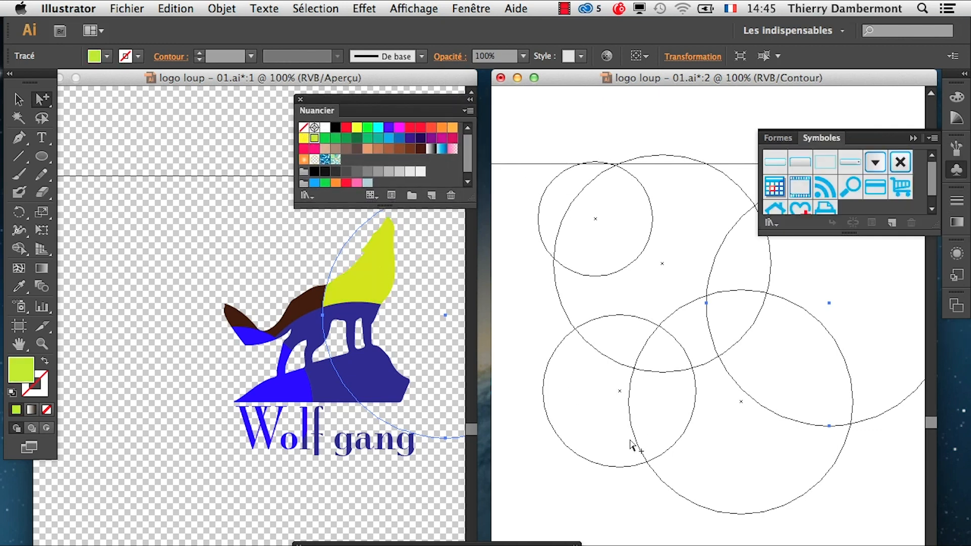
- Recolour the bright blue circle behind the wolf's hind leg brown and shift the swatches panel away from the logo
left_click(610, 466)
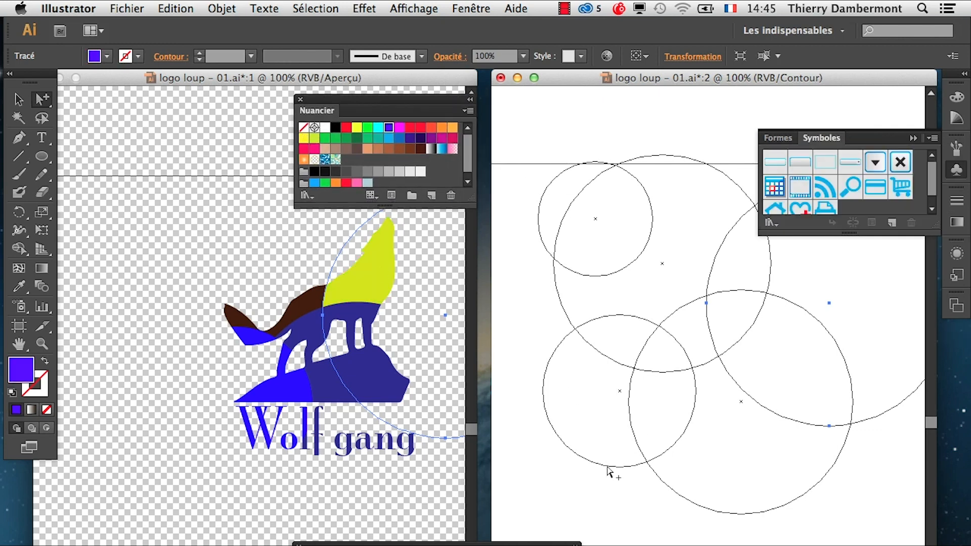
left_click(399, 149)
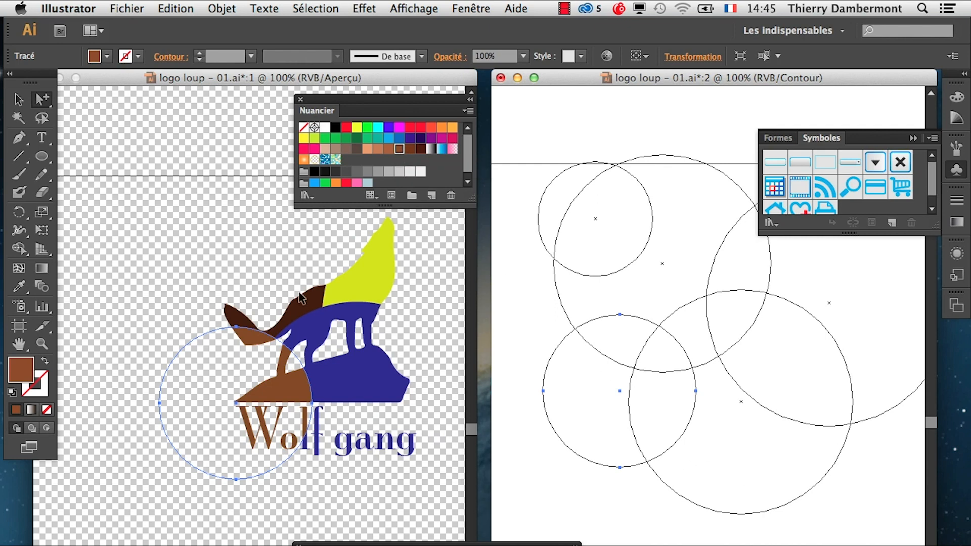
left_click_drag(298, 112, 248, 96)
- Select the masked group, examine the opacity mask's contents in the layers panel and return to editing the artwork
left_click(19, 99)
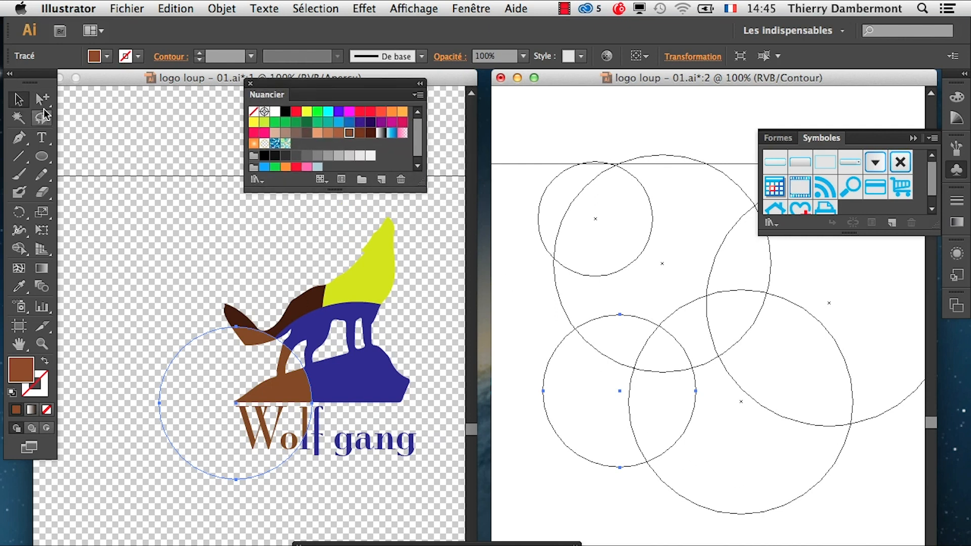
left_click(163, 165)
left_click(563, 301)
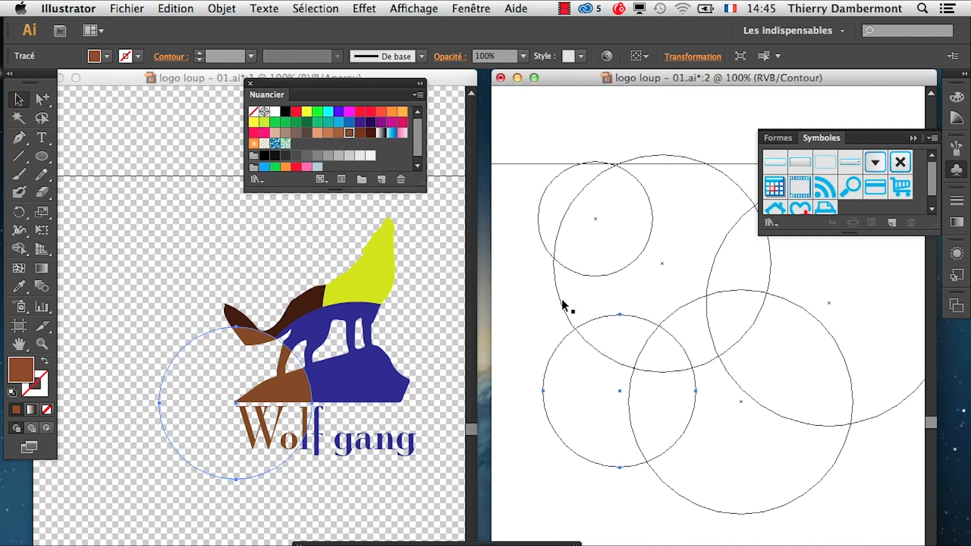
left_click(558, 298)
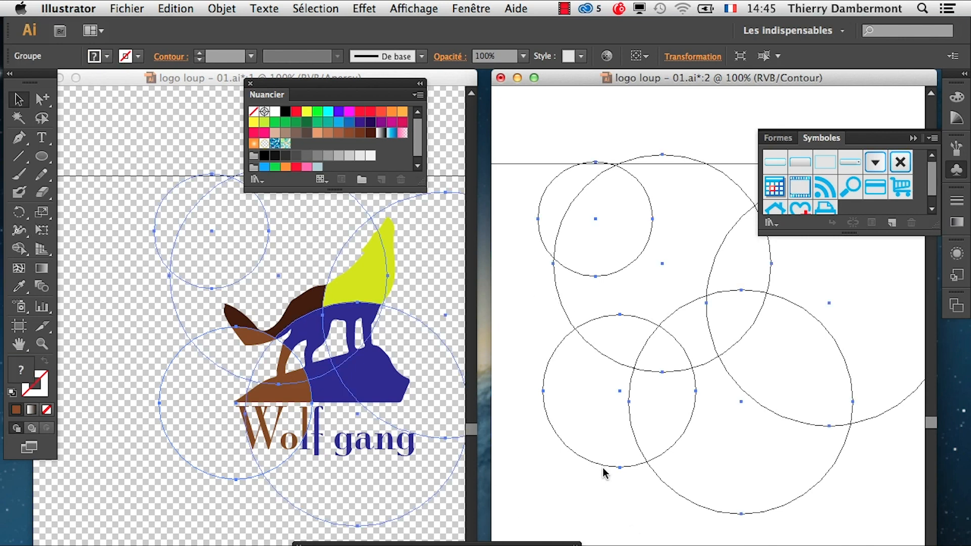
left_click_drag(636, 545, 636, 521)
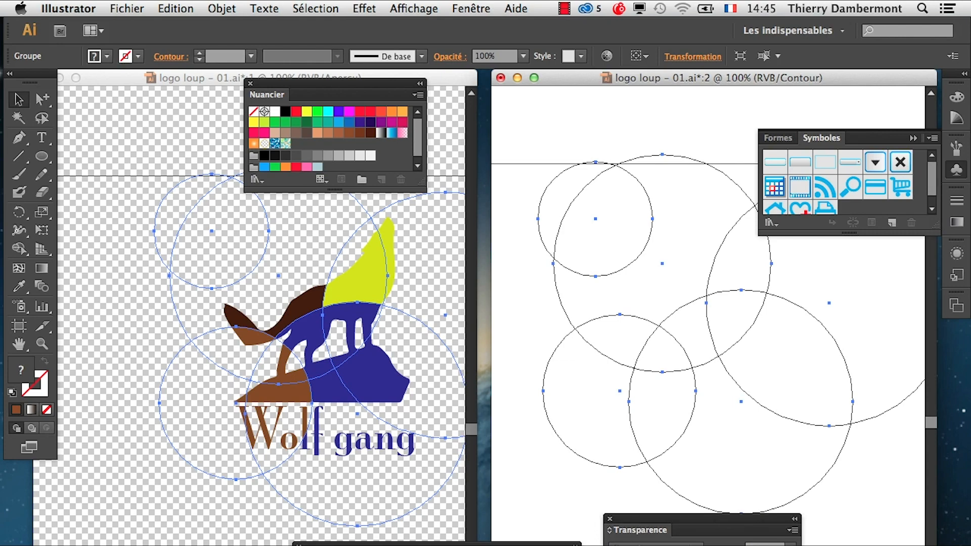
left_click_drag(515, 545, 516, 434)
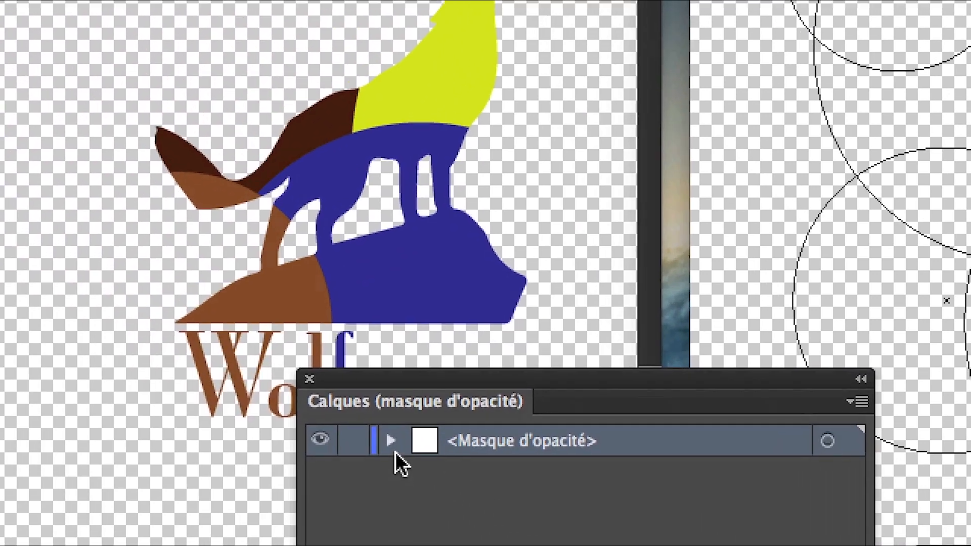
left_click(390, 441)
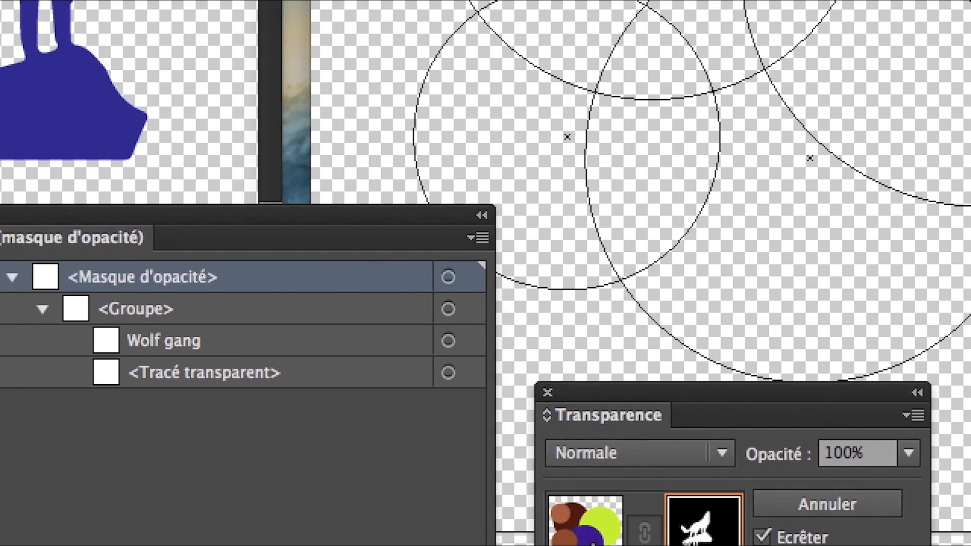
left_click(526, 526)
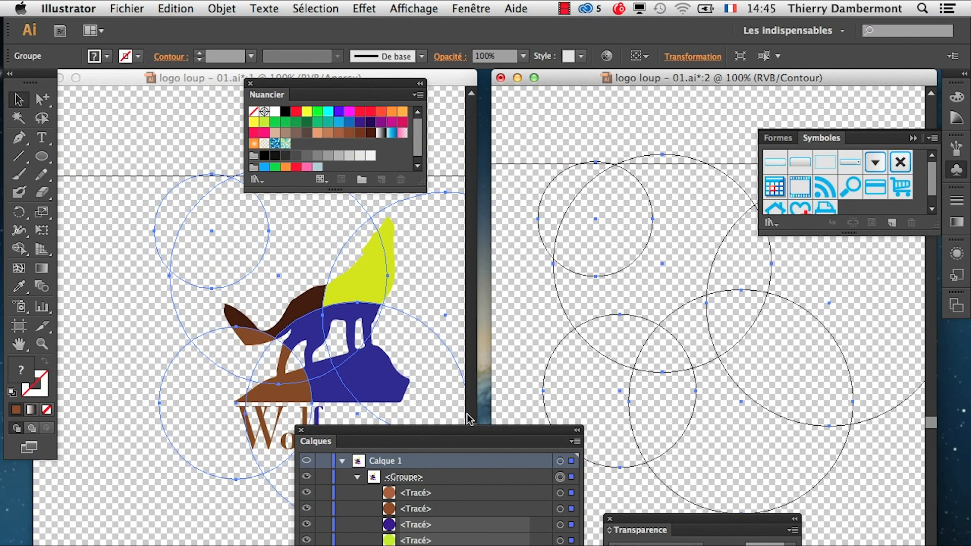
- Lower the layers panel, centre the logo in the preview window and deselect the masked group
left_click_drag(475, 433, 463, 516)
scroll(369, 432, "down", 1)
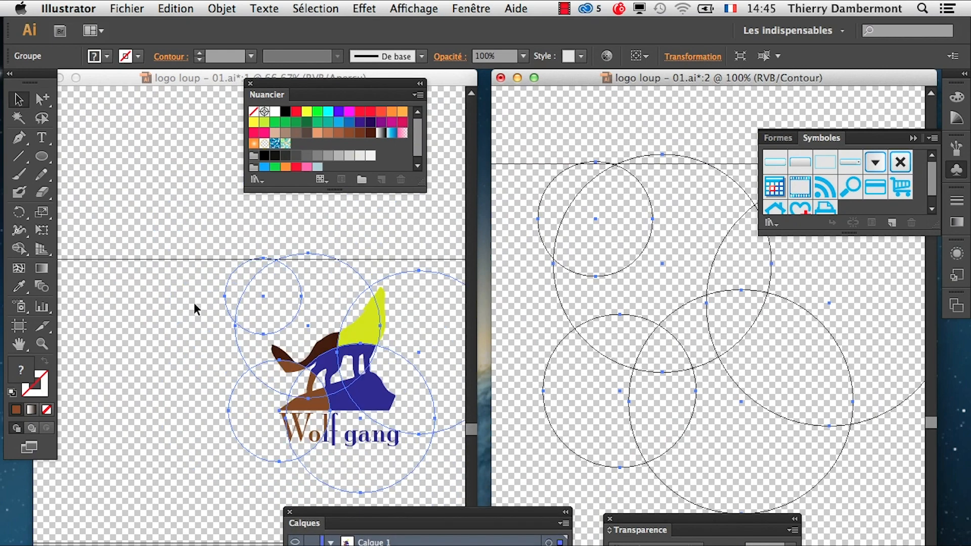
left_click(19, 344)
left_click(266, 411)
left_click_drag(289, 376, 219, 381)
left_click(19, 100)
left_click(154, 196)
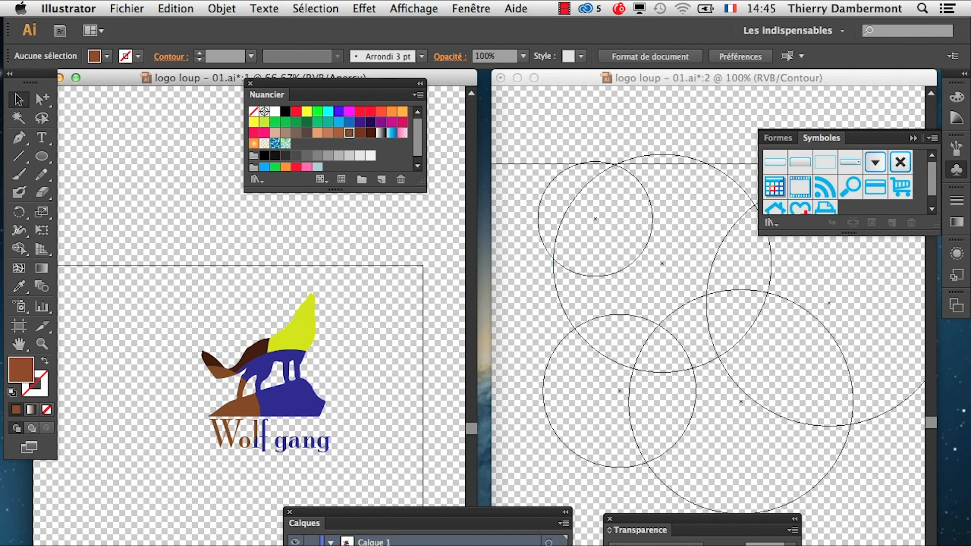
- Clear the layers and swatches panels away from the logo in the preview window
scroll(278, 445, "up", 4)
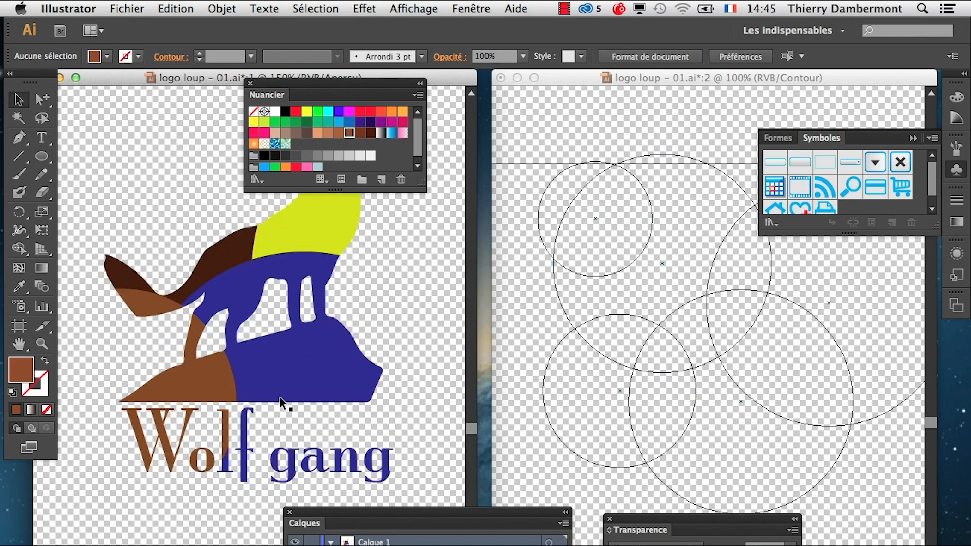
left_click_drag(371, 512, 372, 545)
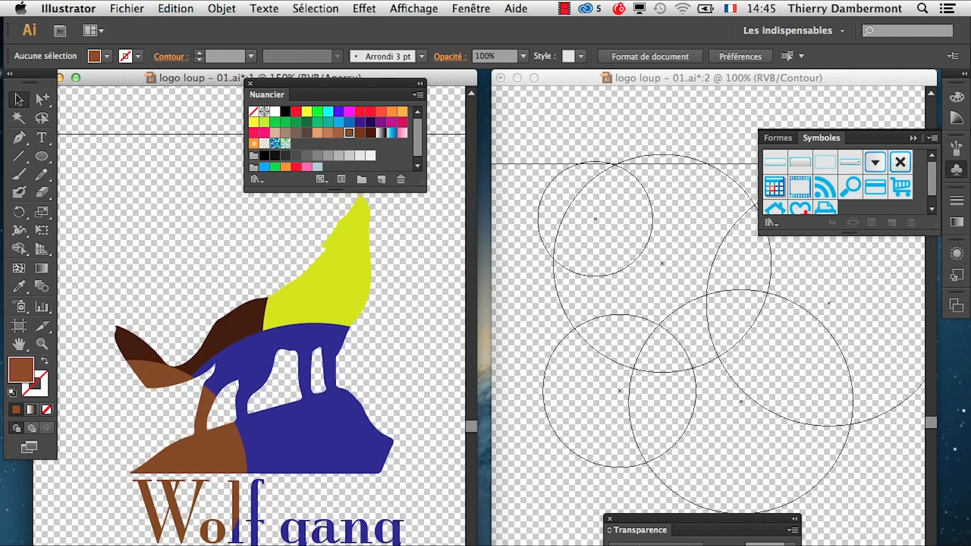
left_click(249, 82)
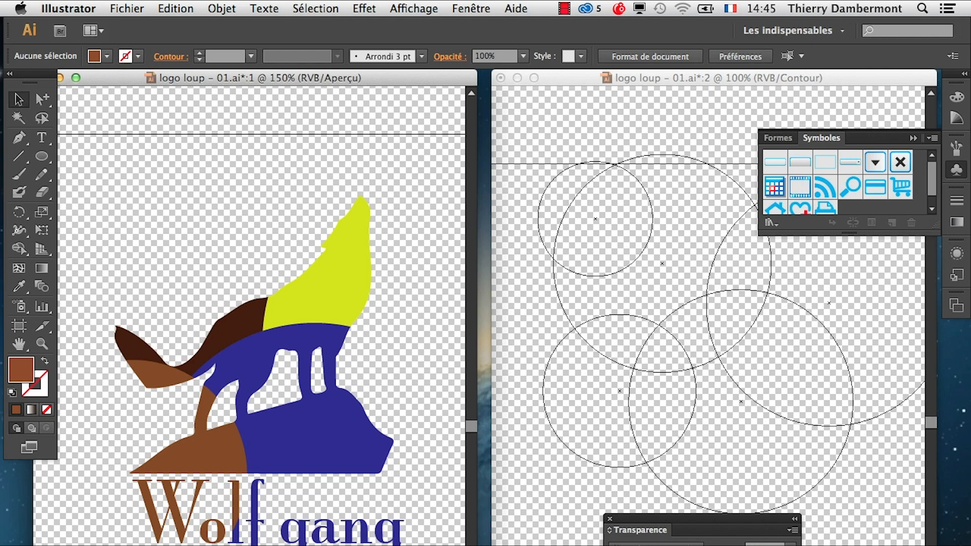
- Place the layers panel beside the logo, expand Calque 1 and highlight the masked group's row
left_click_drag(566, 545, 526, 151)
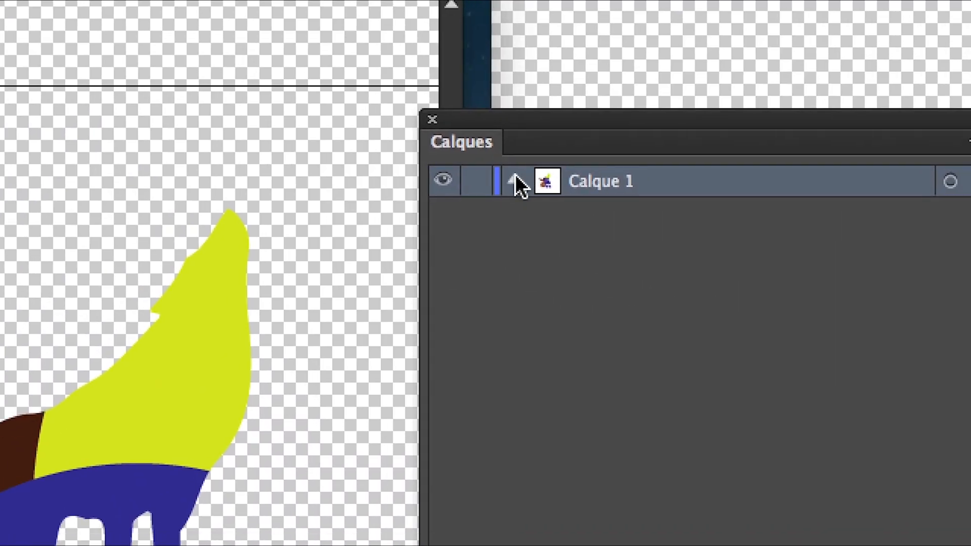
left_click(515, 184)
left_click(530, 200)
left_click(716, 203)
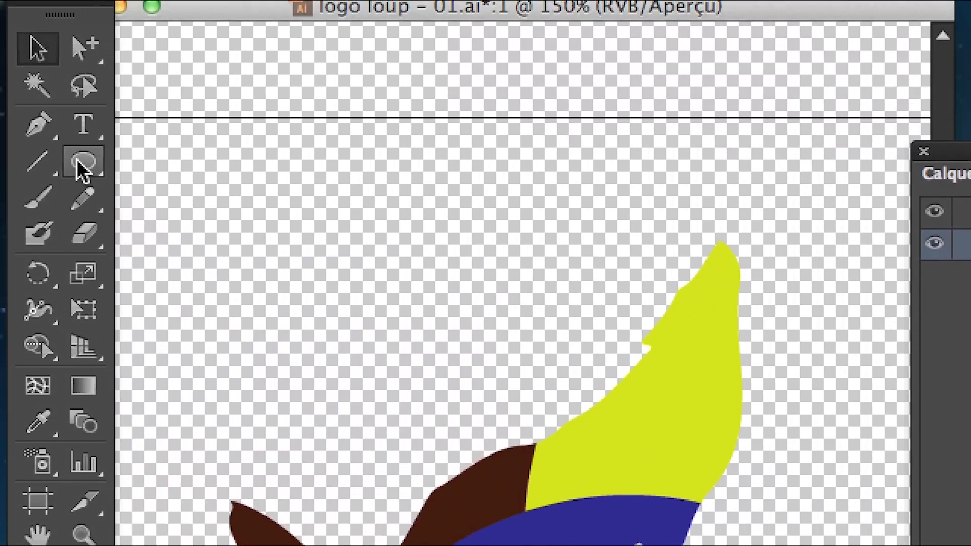
- Draw a small brown ellipse and tilt it into place as the wolf's eye with Free Transform
left_click(78, 169)
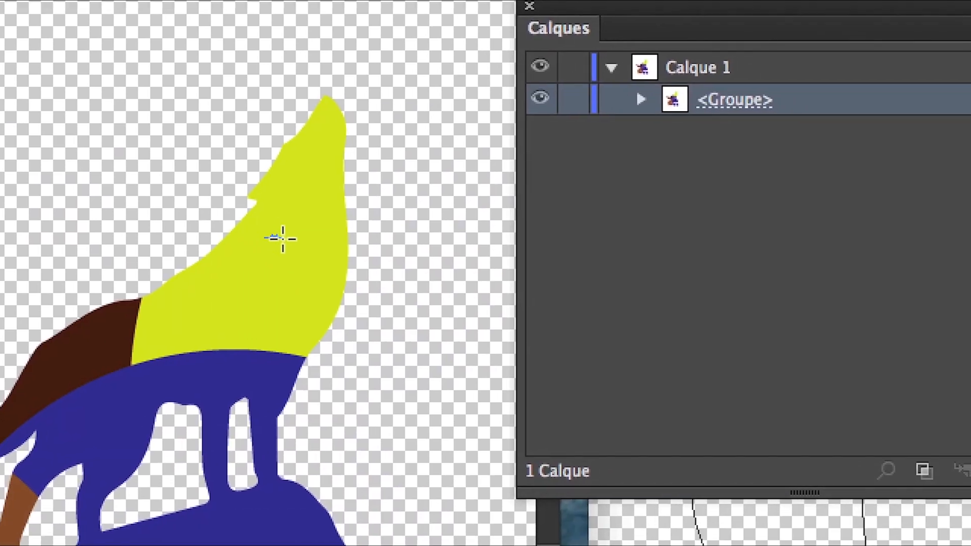
left_click_drag(446, 297, 468, 309)
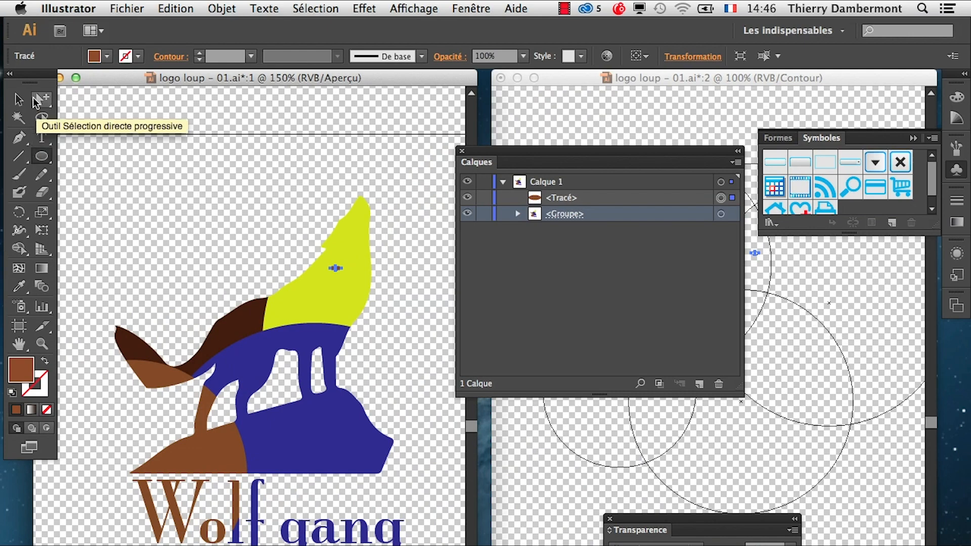
left_click(43, 232)
scroll(331, 237, "up", 2)
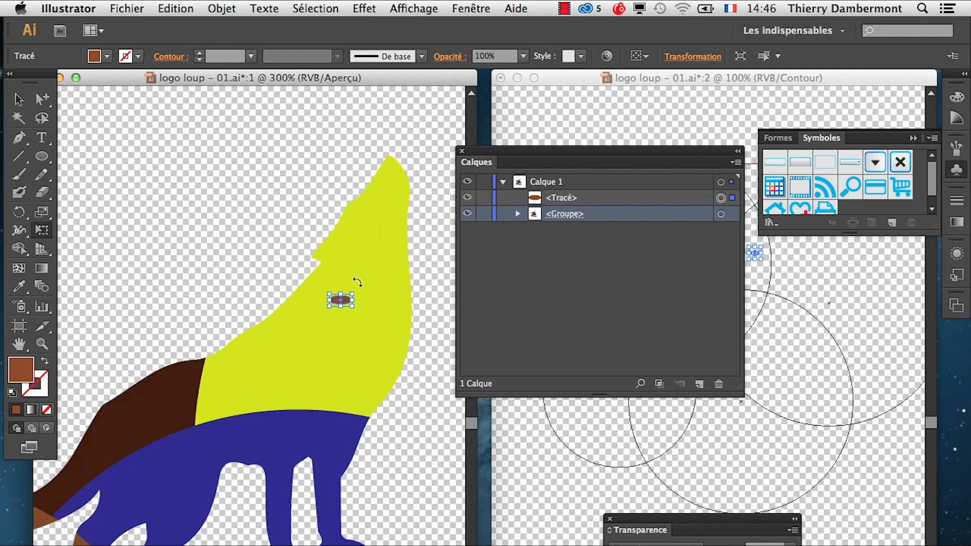
left_click_drag(365, 319, 373, 302)
left_click_drag(371, 210, 370, 211)
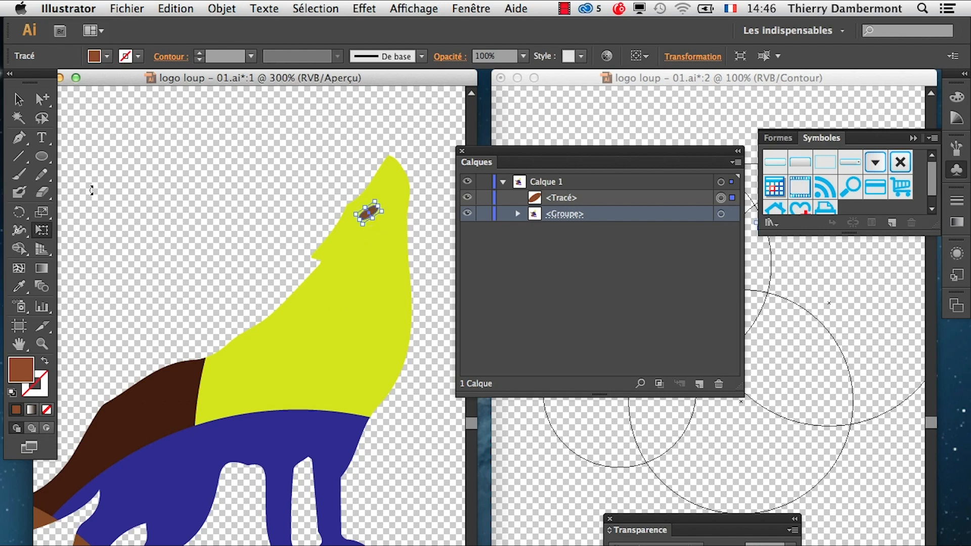
- Deselect all objects with the Selection tool and check how the eye looks on the logo
scroll(310, 240, "up", 1)
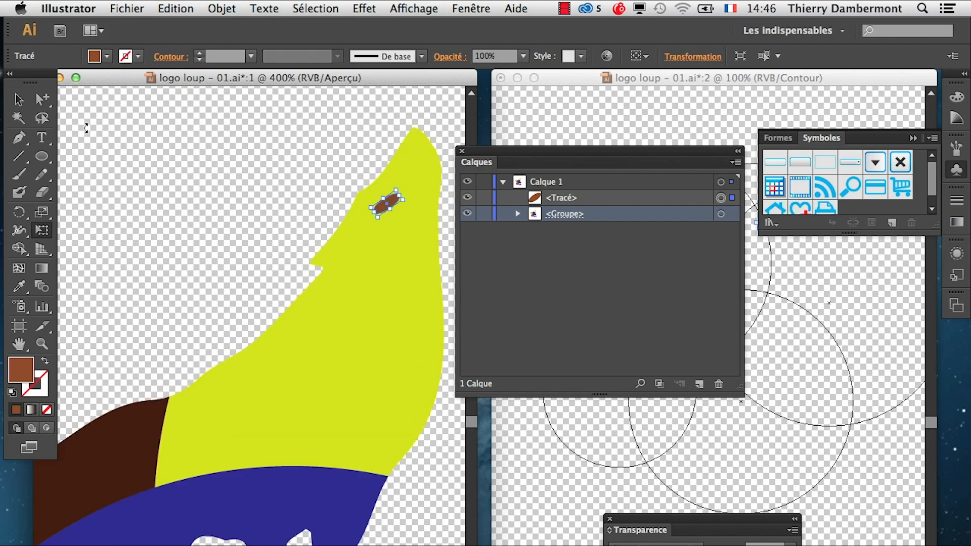
left_click(18, 99)
left_click_drag(174, 163, 177, 162)
scroll(394, 350, "down", 3)
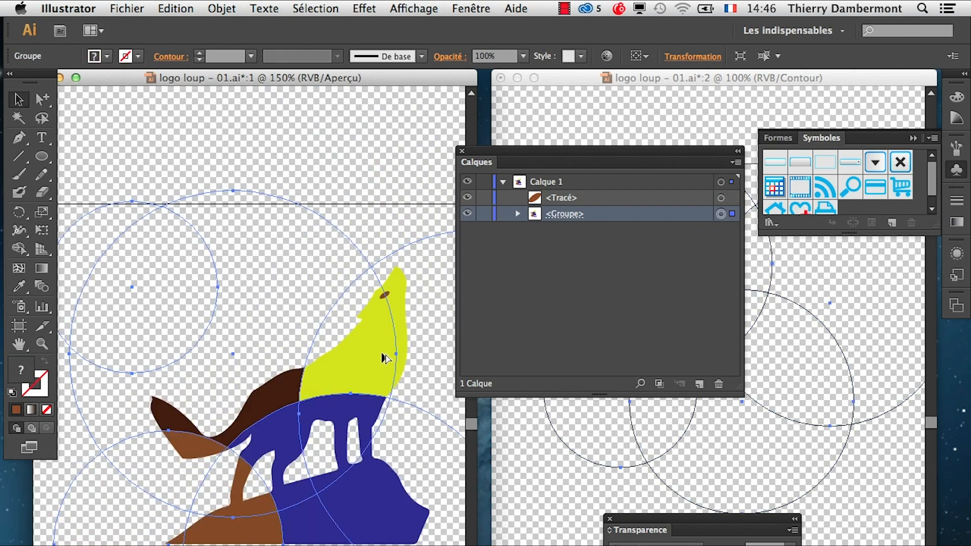
left_click(103, 160)
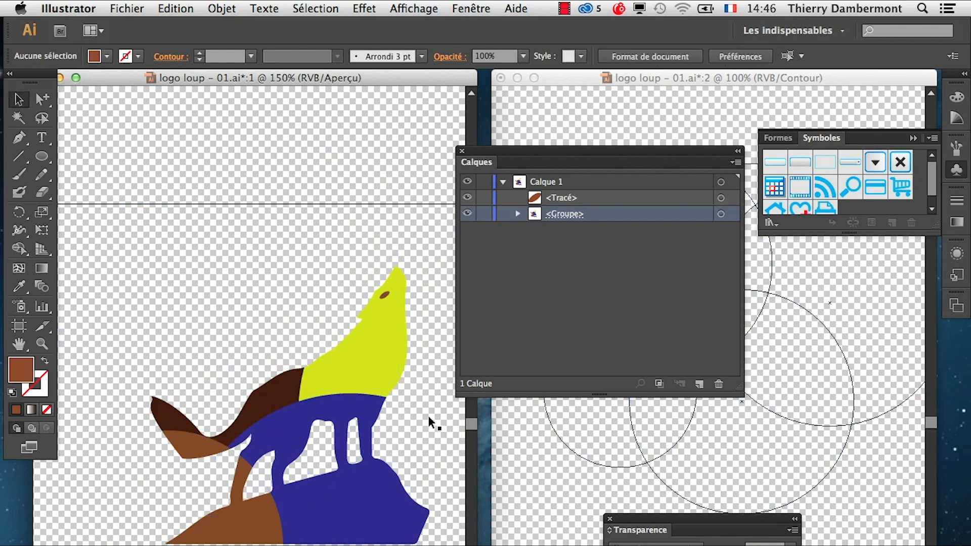
- Switch to Firefox to examine the coloured cat reference image 921.jpg, and return to Illustrator
key("super+Tab")
key("super+Tab")
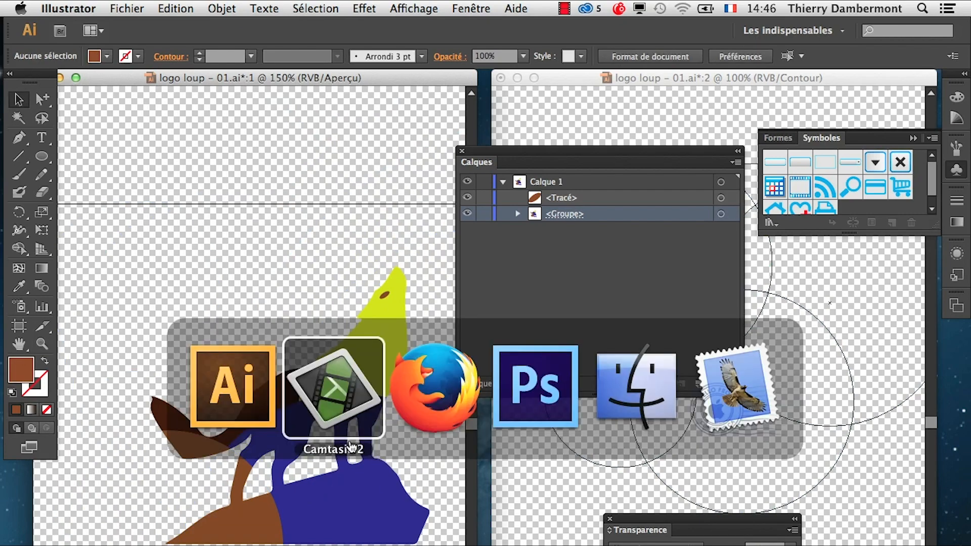
left_click(140, 46)
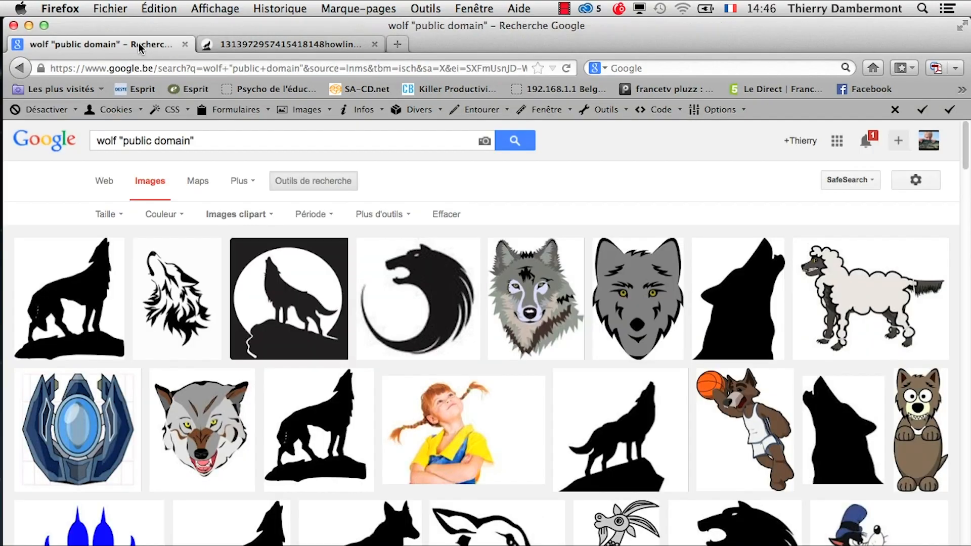
left_click(466, 7)
left_click(509, 94)
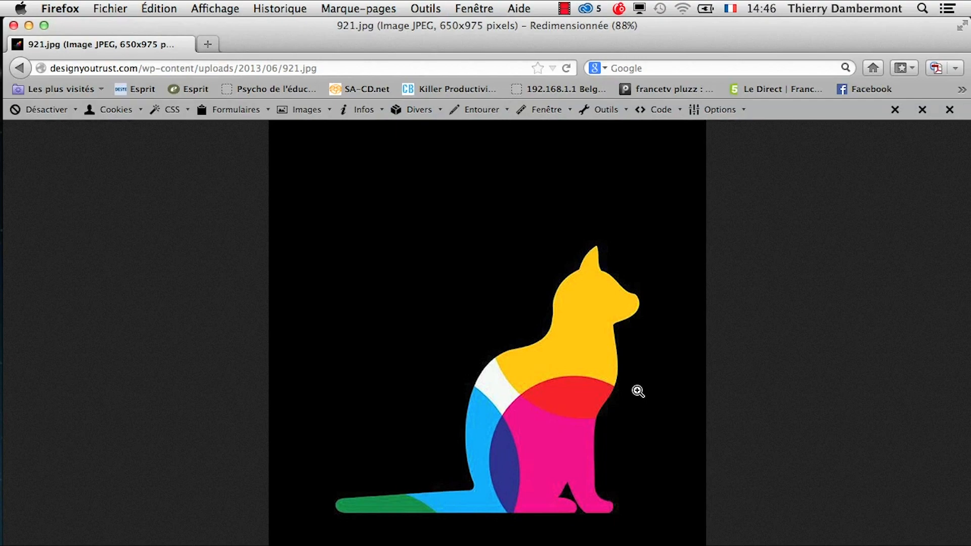
key("super+Tab")
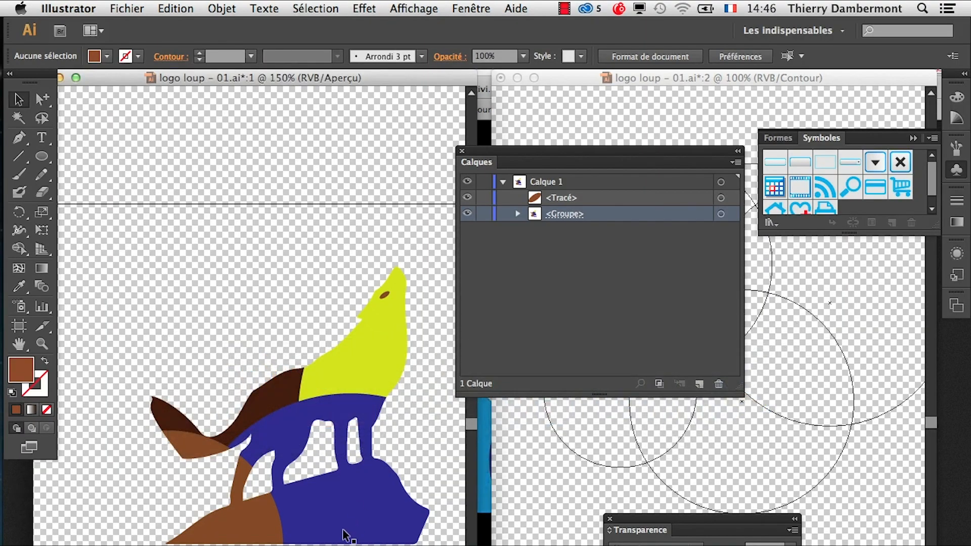
- Bring the whole logo into view, select its masked group and move the transparency panel beneath the layers panel
left_click(19, 344)
left_click_drag(319, 381, 270, 231)
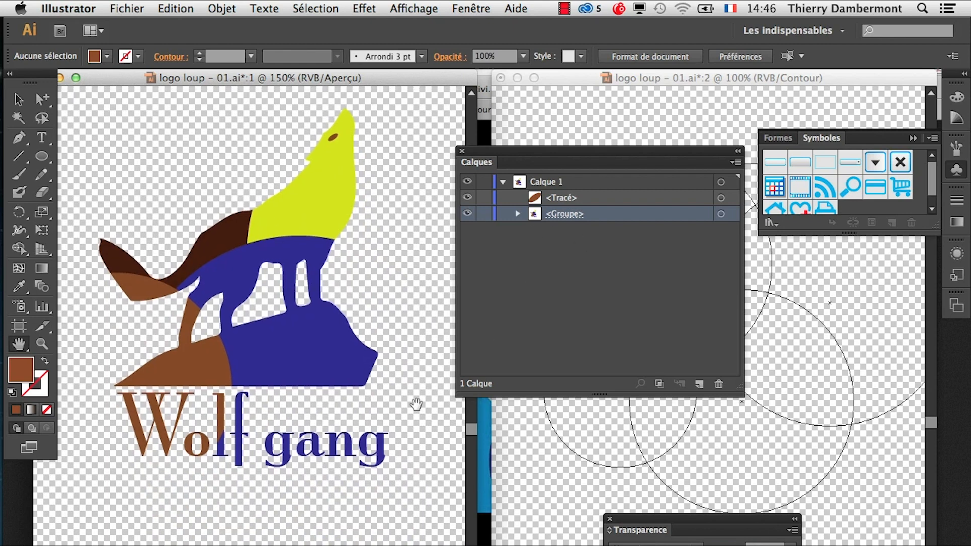
left_click(19, 100)
left_click(225, 274)
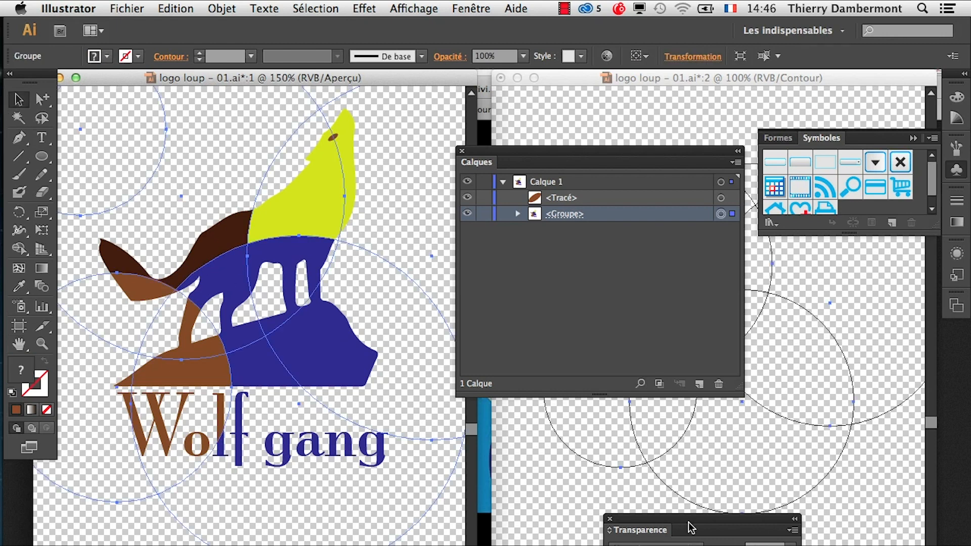
left_click_drag(691, 528, 546, 441)
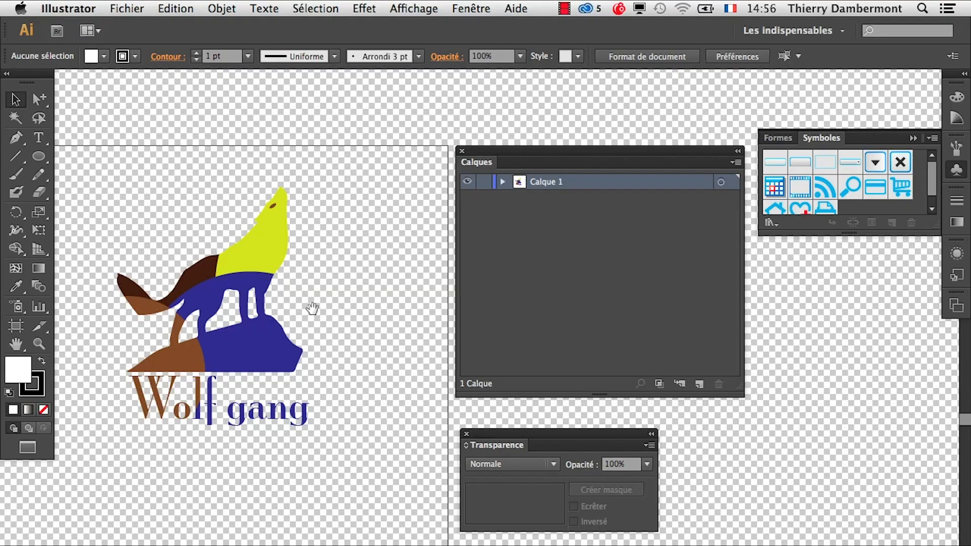
- Bring the logo nearer the centre of the view and move the layers panel clear of it
left_click_drag(312, 308, 408, 371)
left_click_drag(526, 150, 602, 130)
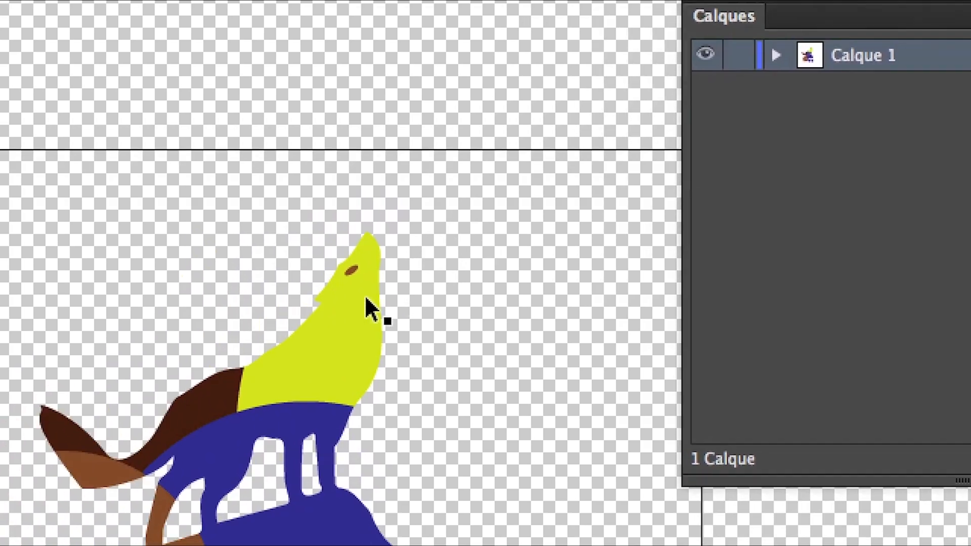
- Select the masked group, try drawing an ellipse beside the wolf's head, expand Calque 1 to inspect its objects, and undo the ellipse
left_click(365, 299)
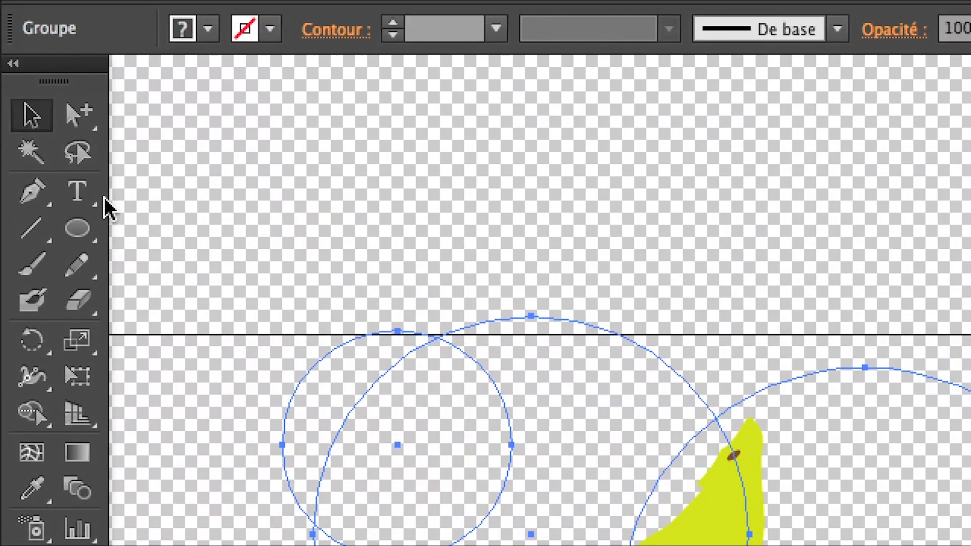
left_click(88, 229)
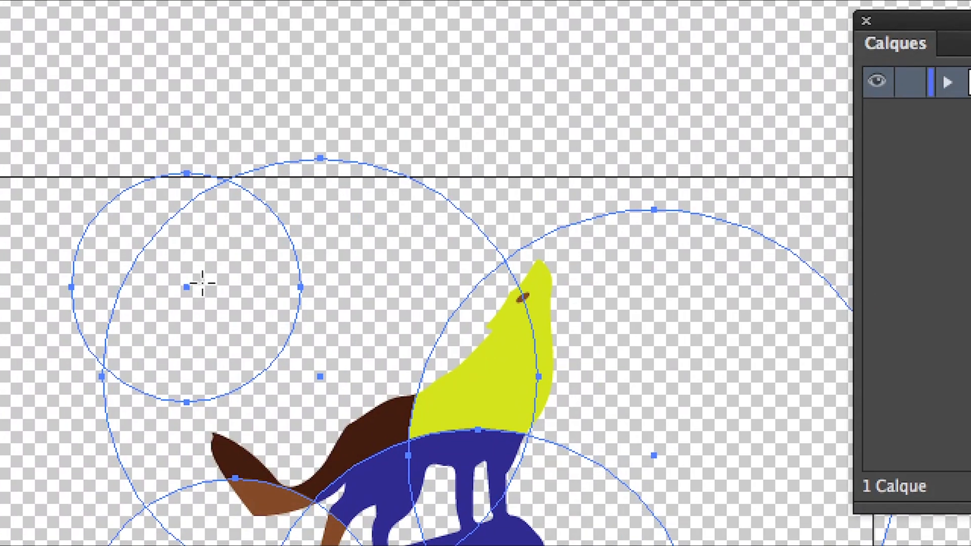
left_click_drag(418, 441, 308, 375)
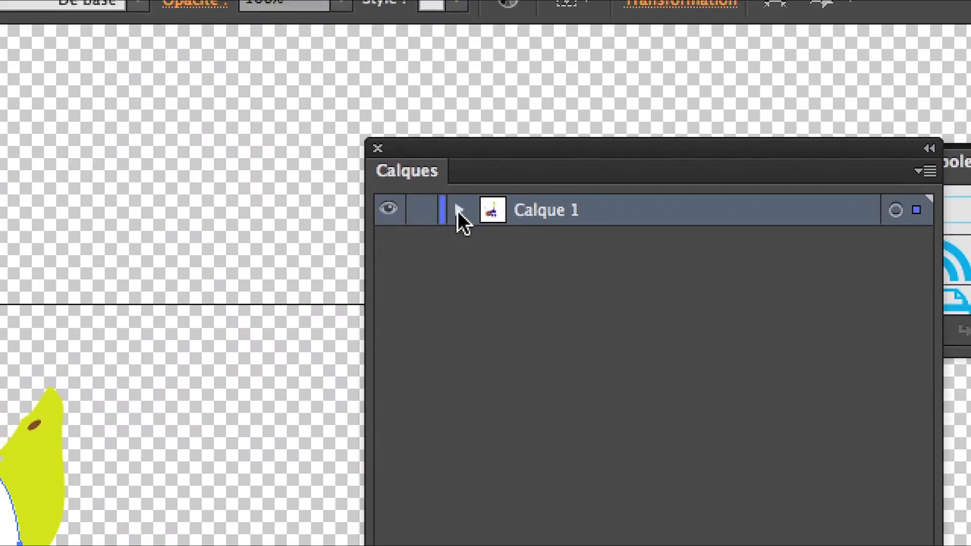
left_click(452, 175)
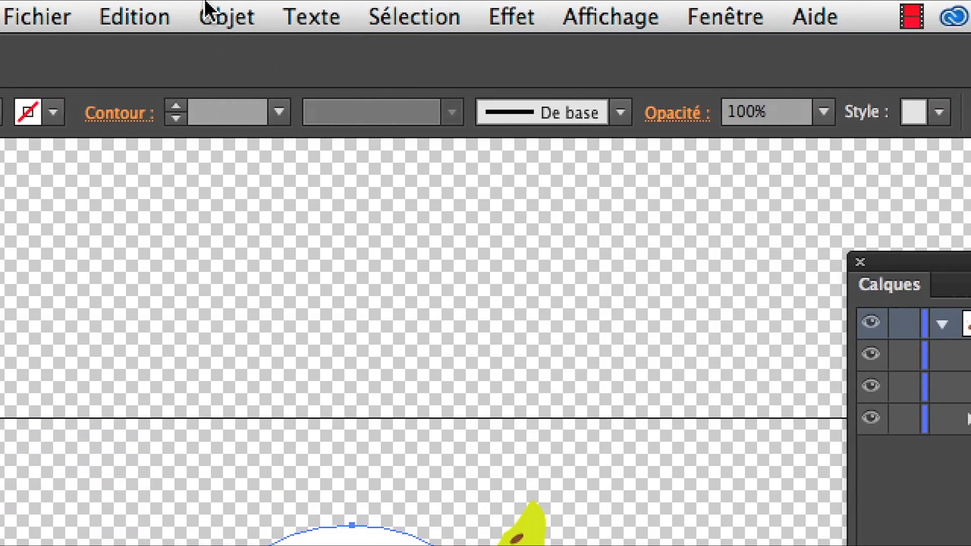
left_click(189, 8)
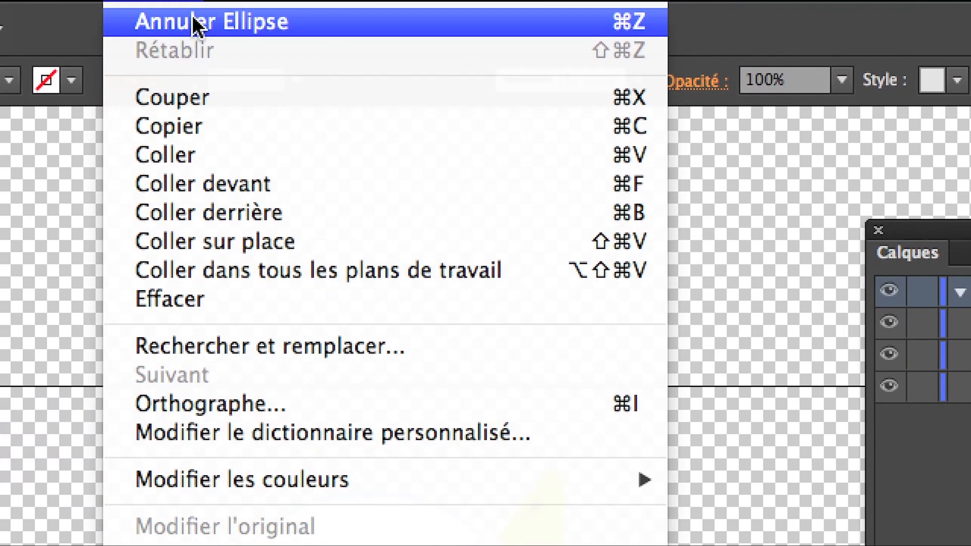
left_click(192, 21)
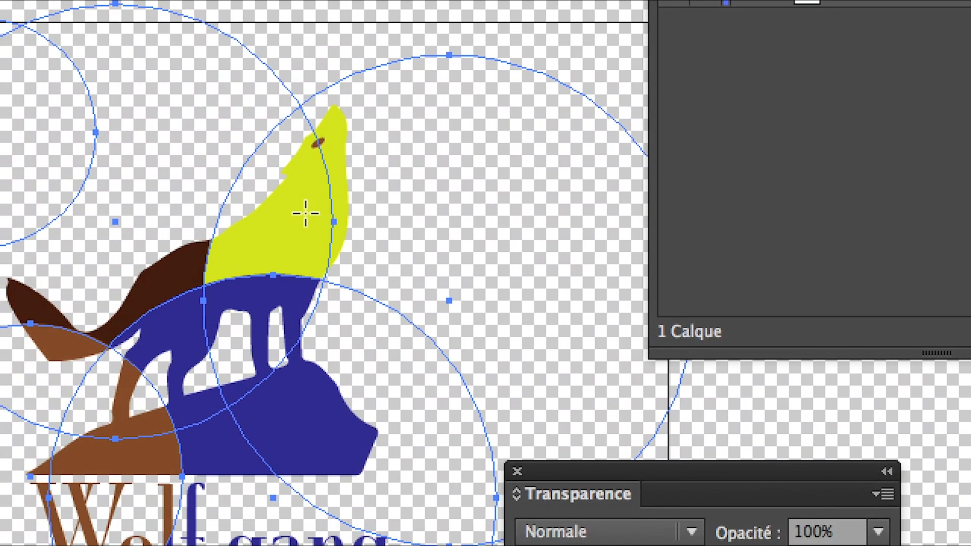
- Isolate the selected masked group so that only its contents can be edited
right_click(305, 214)
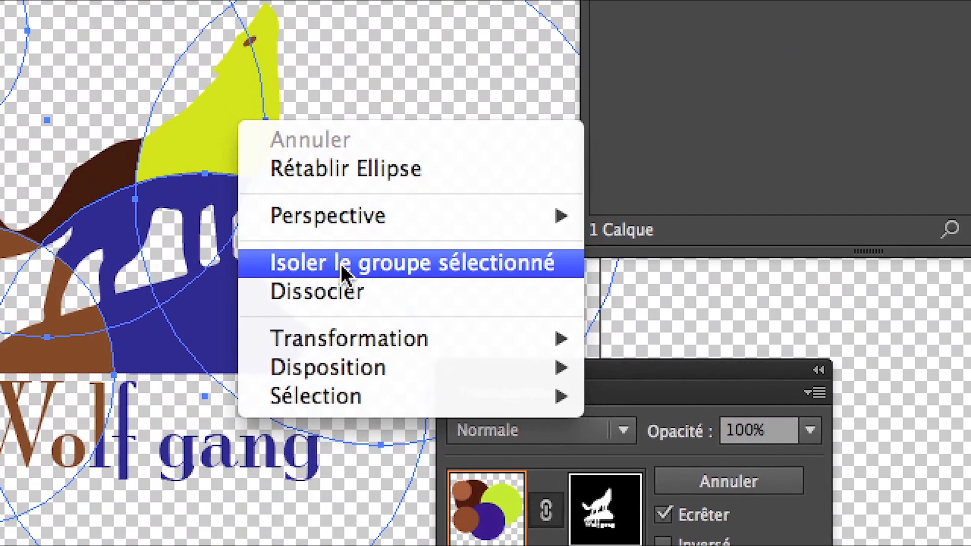
left_click(342, 273)
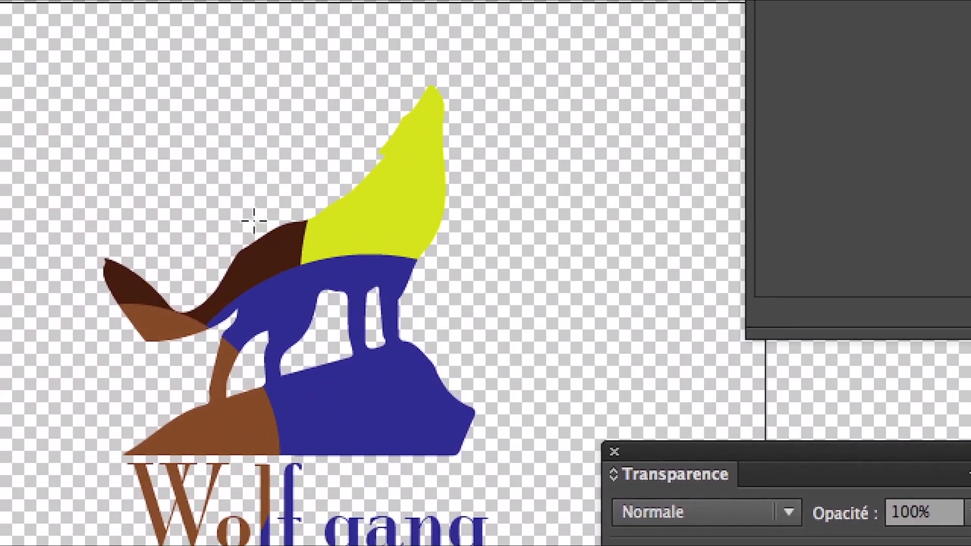
left_click_drag(254, 221, 327, 273)
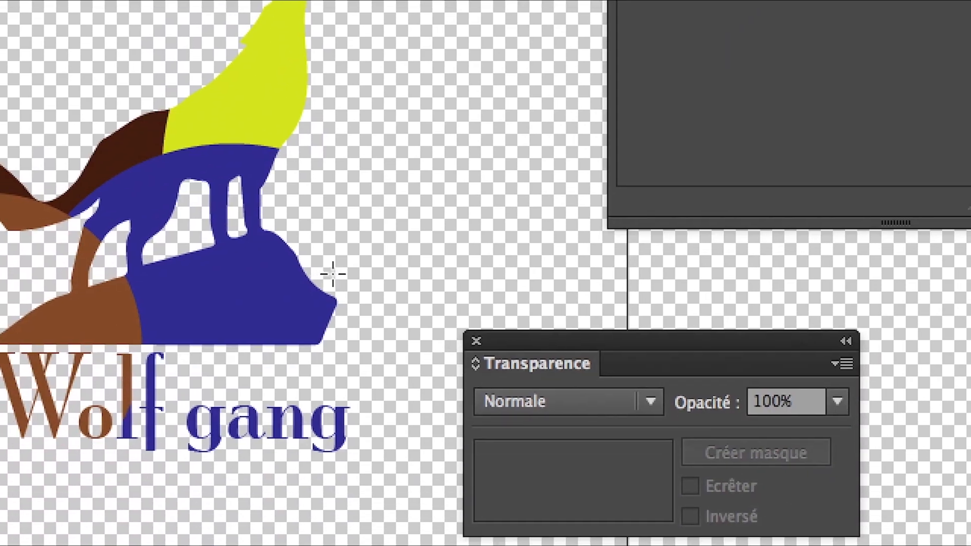
key("v")
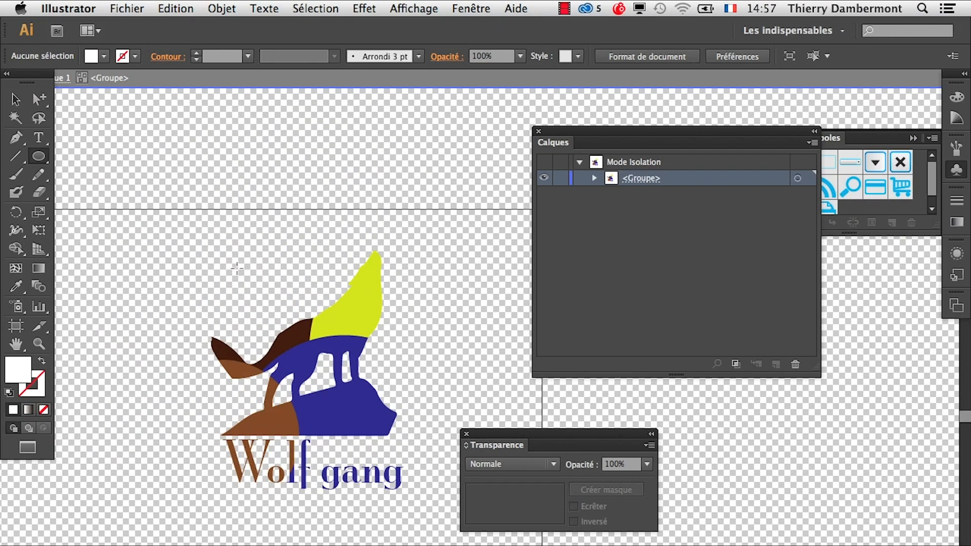
- Move the tools panel clear of the isolation bar and exit isolation mode
left_click_drag(36, 77, 57, 129)
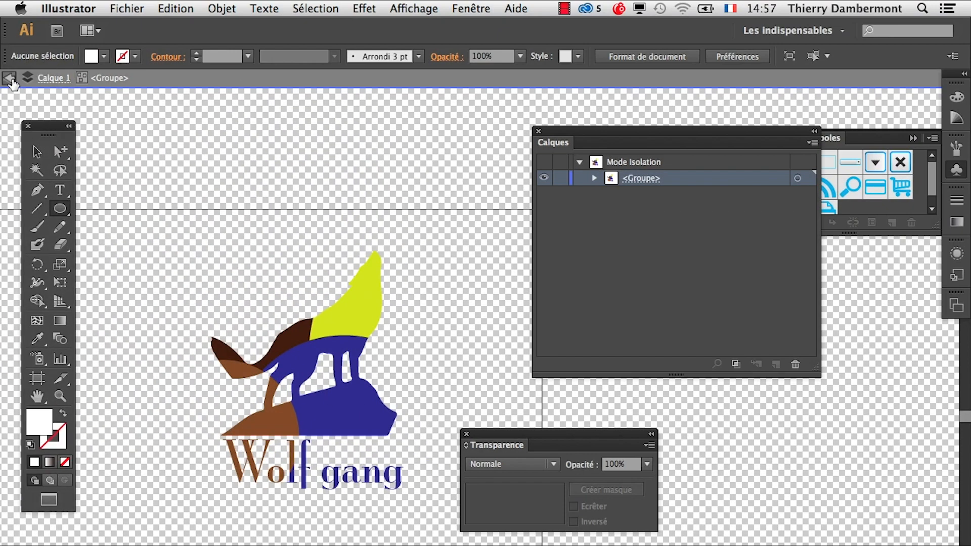
double_click(217, 116)
double_click(217, 116)
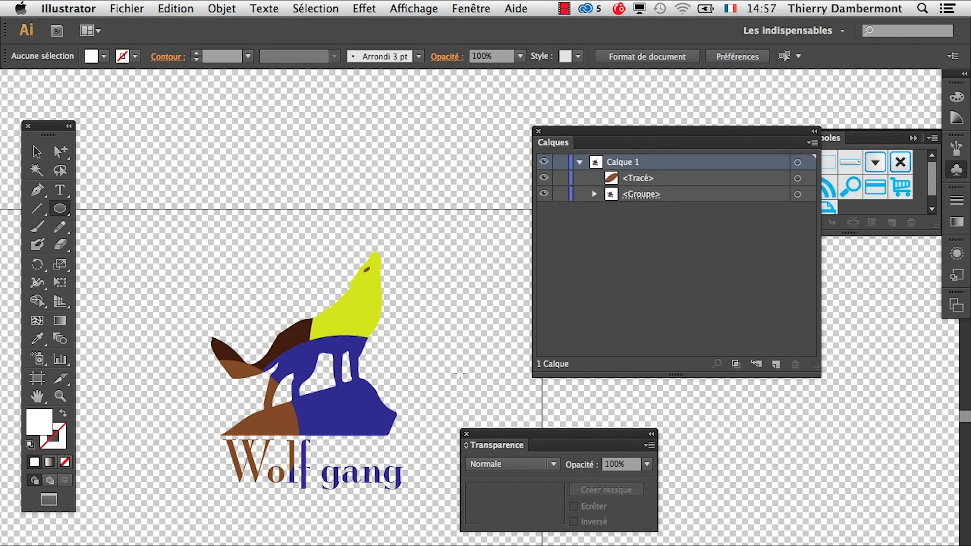
- Select the masked group with the Selection tool and move the transparency panel clear of the circles
left_click(37, 151)
left_click(329, 346)
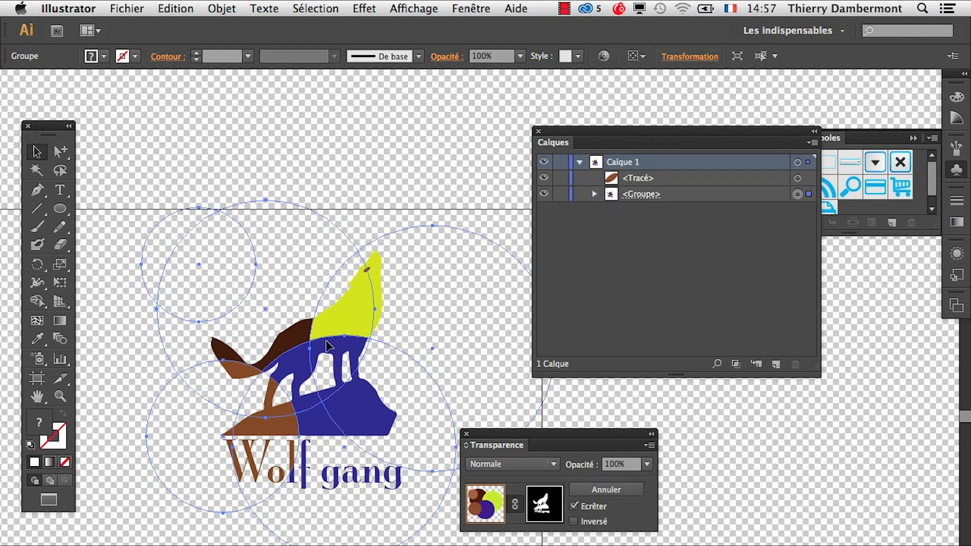
left_click_drag(508, 431, 643, 428)
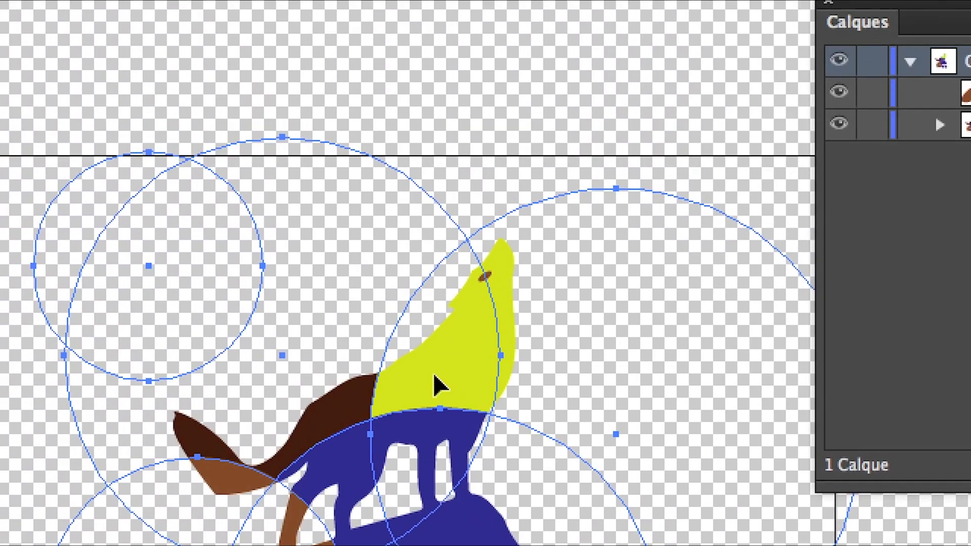
- Isolate the masked group and draw a five-pointed star over the wolf's back with the Star tool
right_click(63, 145)
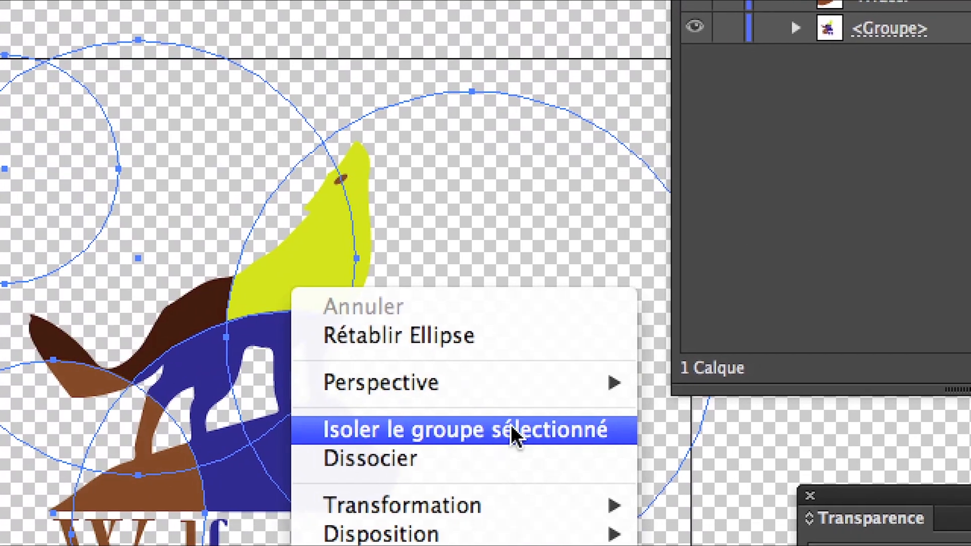
left_click(511, 430)
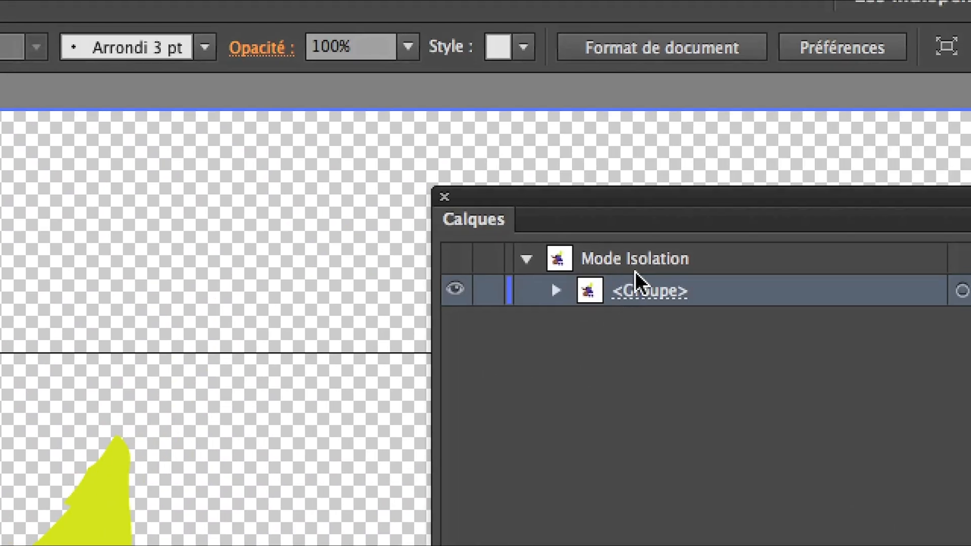
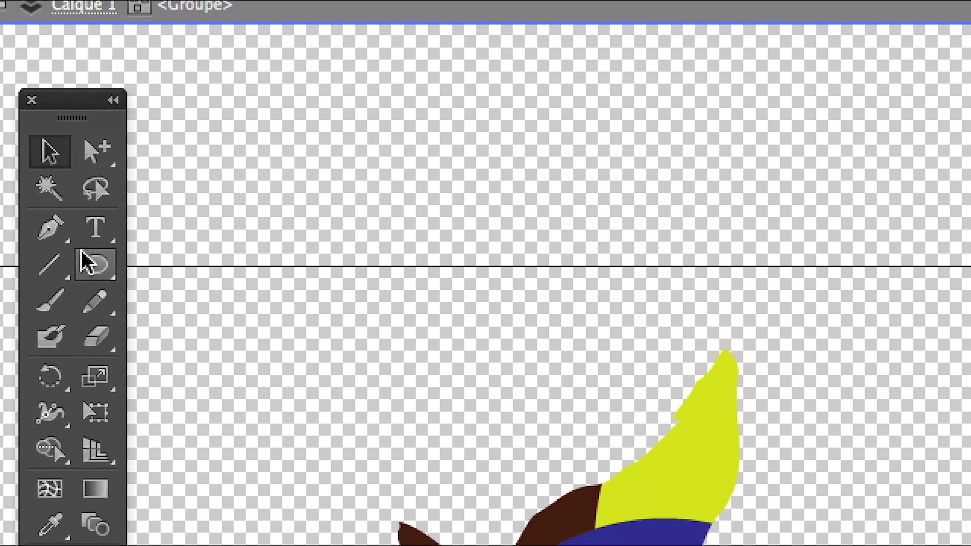
left_click(87, 261)
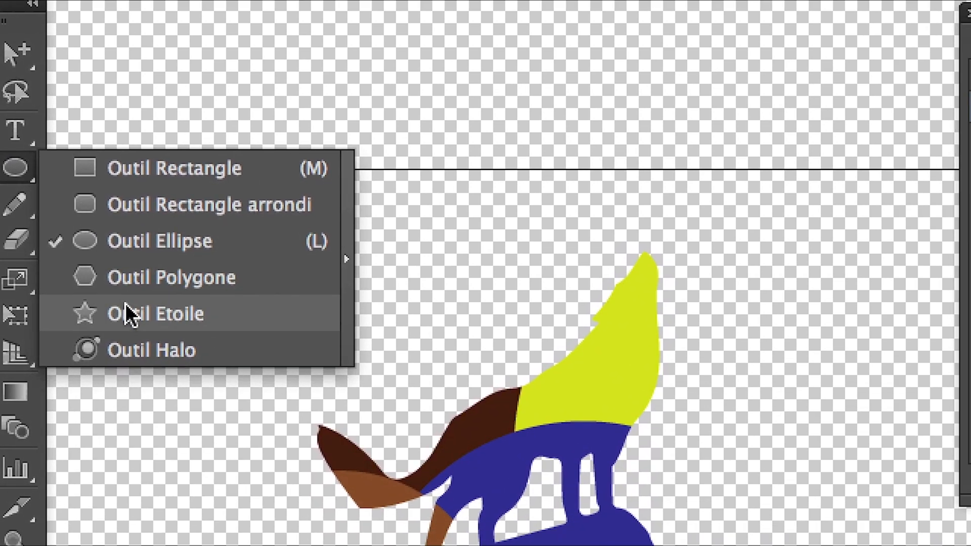
left_click(126, 304)
left_click_drag(435, 419, 504, 485)
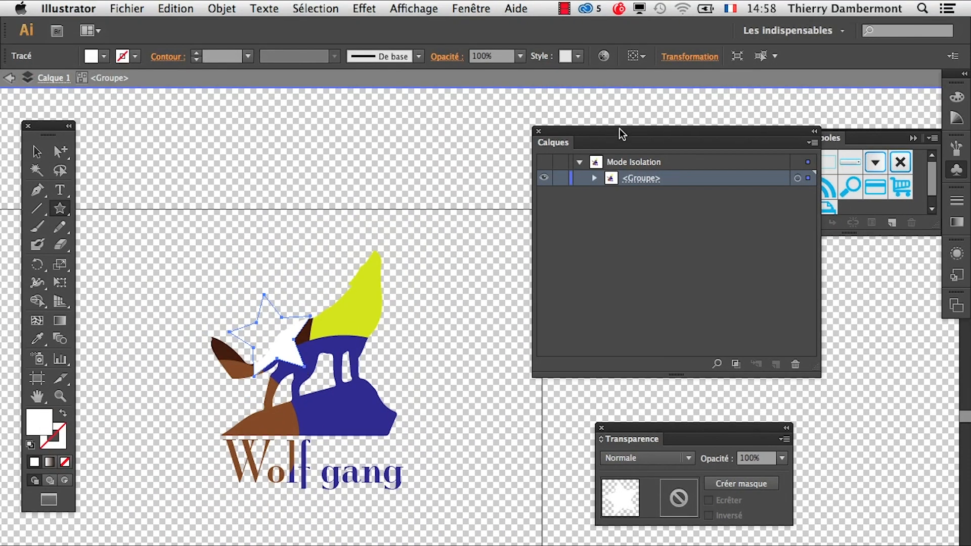
- Fill the star with magenta from the swatches and draw two more magenta stars over the rock and the wolf's head
left_click_drag(622, 133, 537, 121)
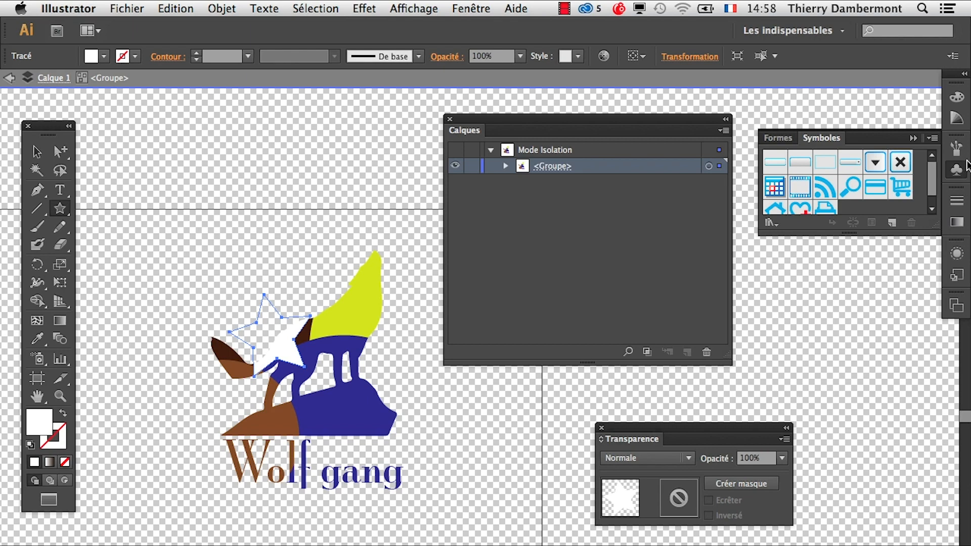
left_click(471, 8)
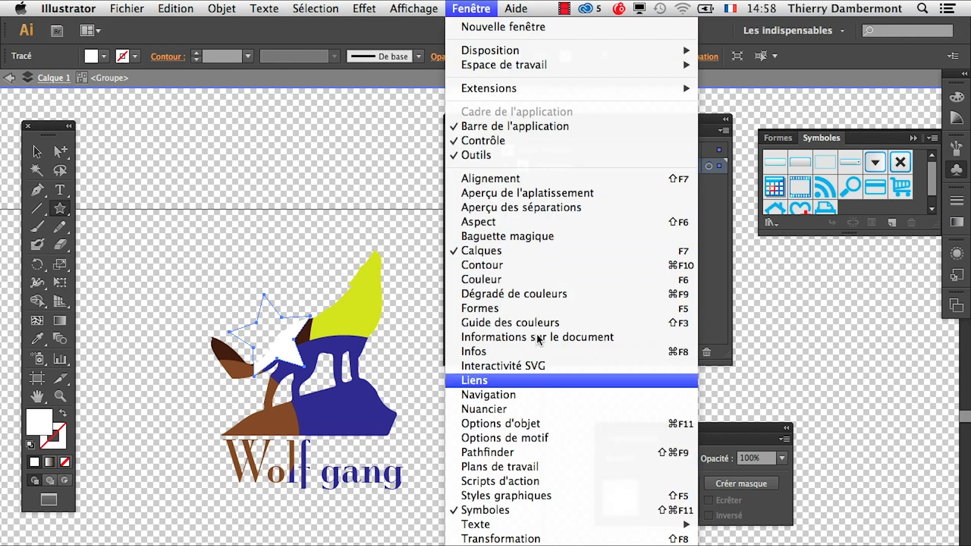
left_click(486, 411)
left_click_drag(334, 94, 468, 545)
left_click(450, 545)
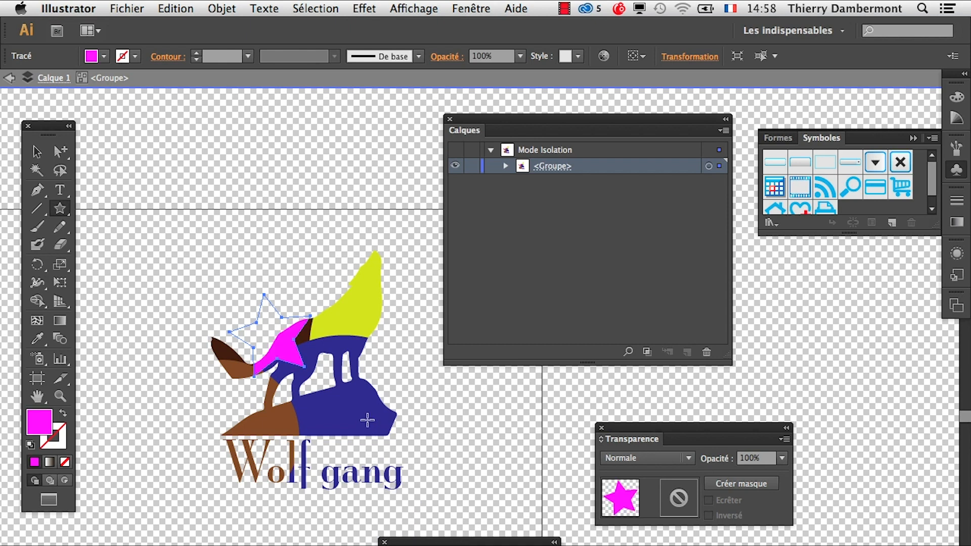
left_click_drag(367, 420, 343, 387)
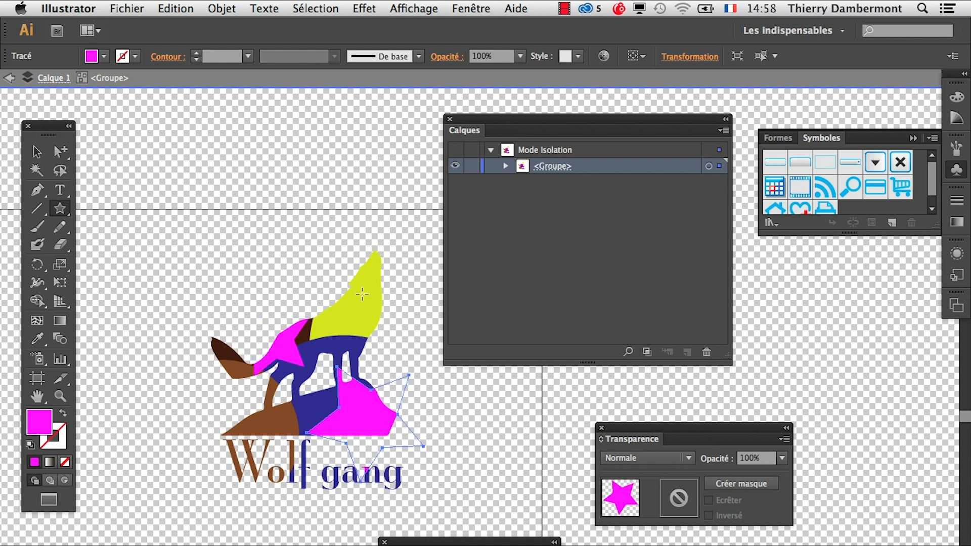
left_click_drag(362, 294, 391, 347)
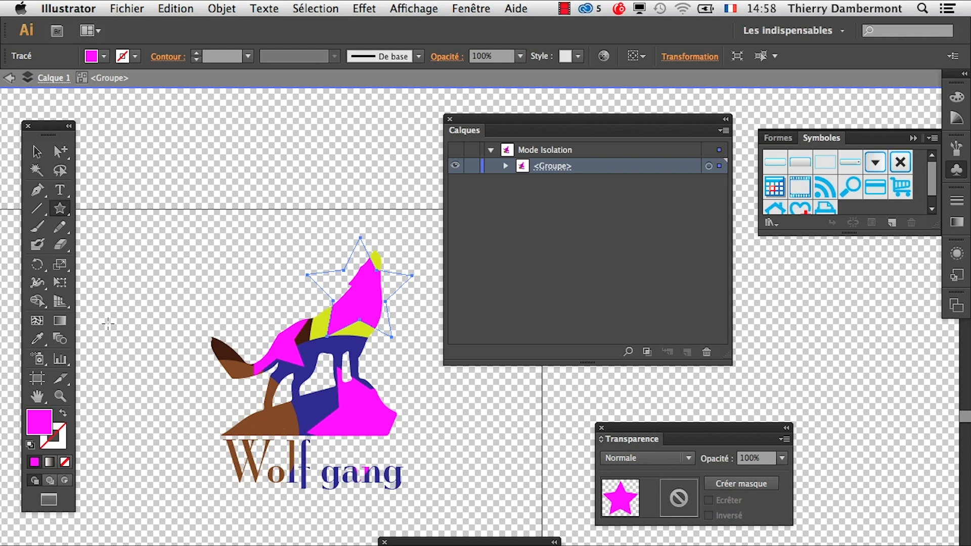
left_click_drag(60, 207, 89, 212)
left_click_drag(221, 412, 357, 429)
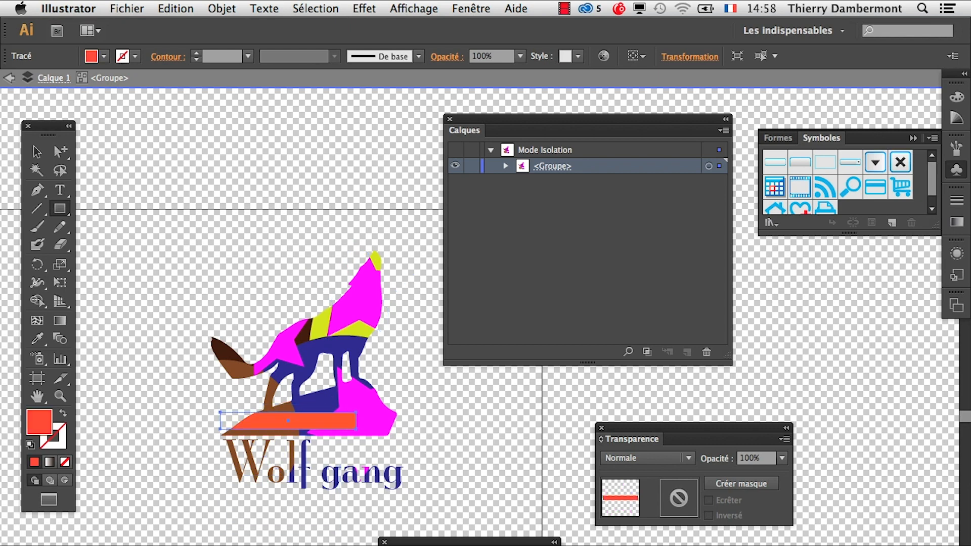
left_click(36, 152)
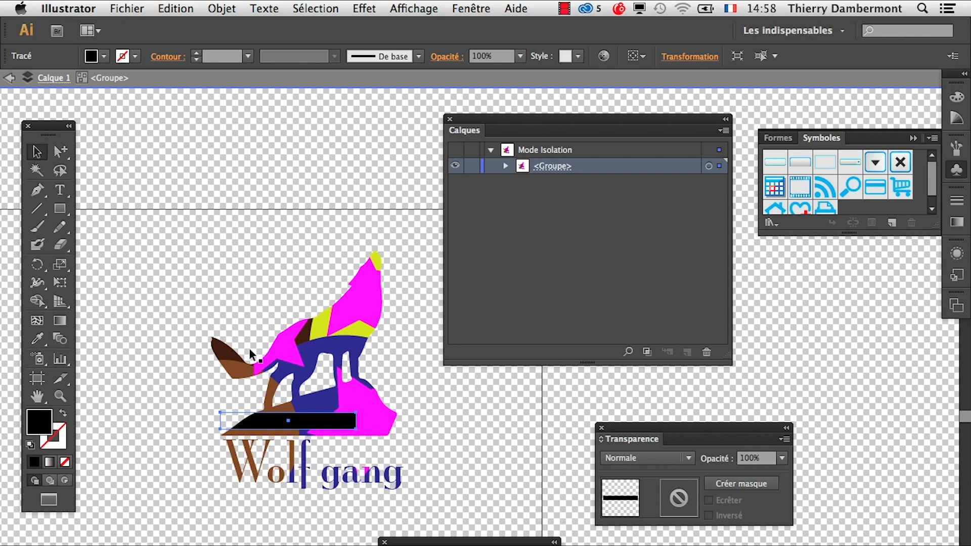
left_click_drag(303, 420, 224, 360)
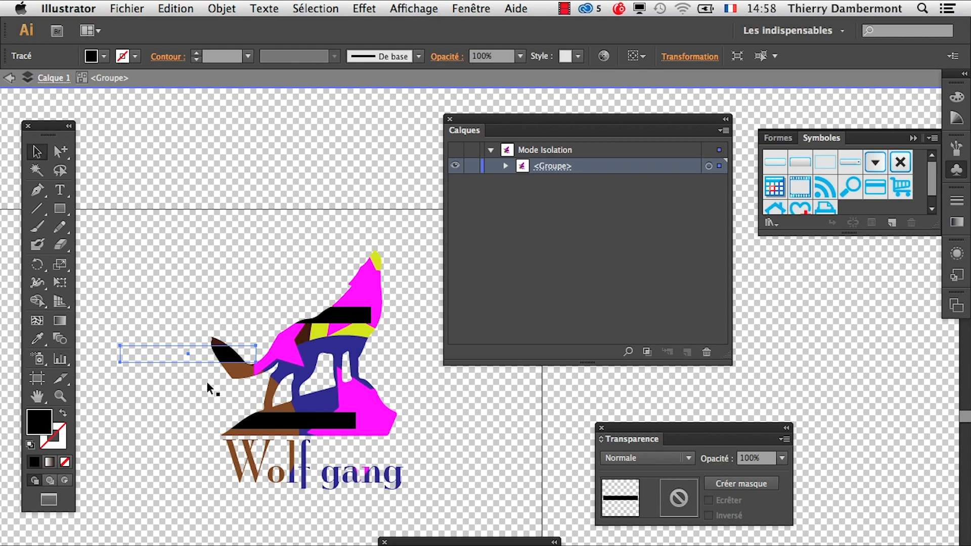
key("ctrl+z")
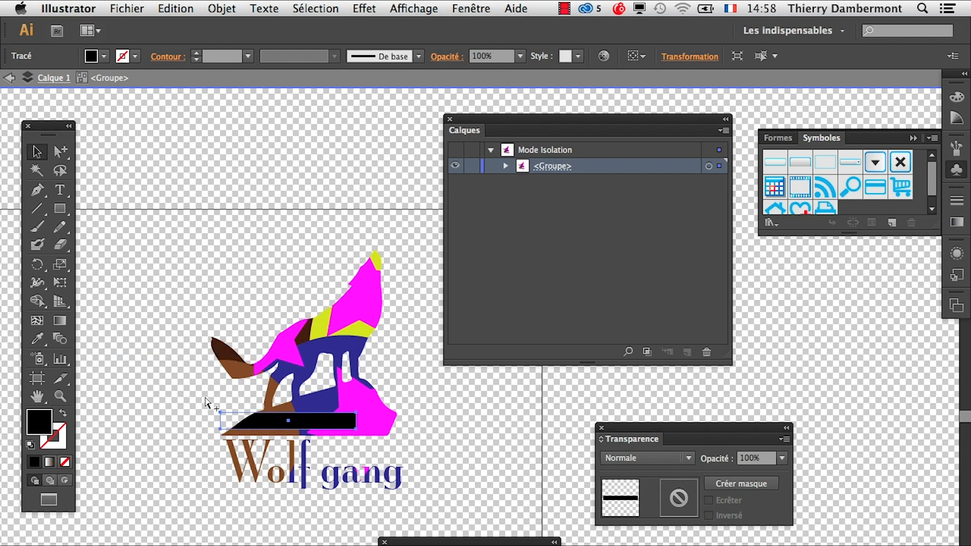
key("ctrl+z")
key("ctrl+z")
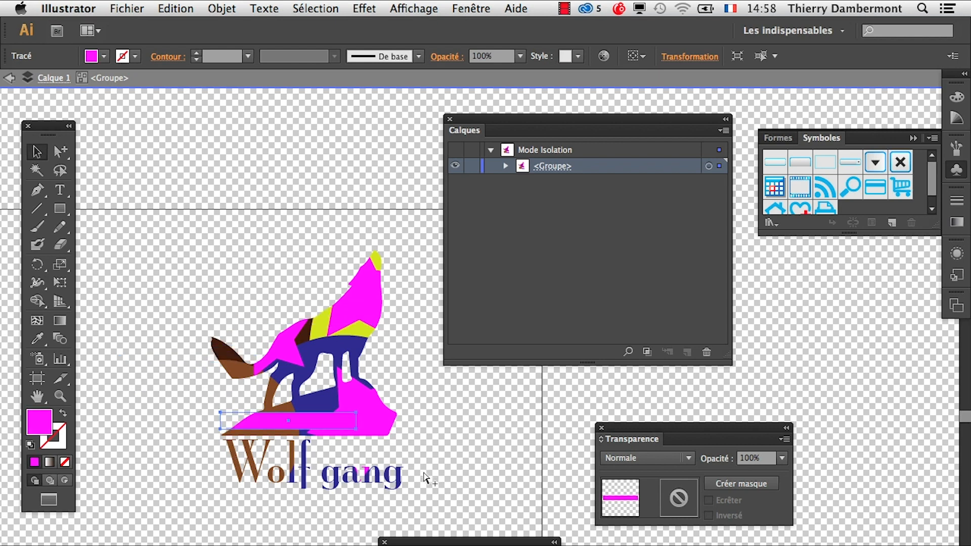
key("ctrl+z")
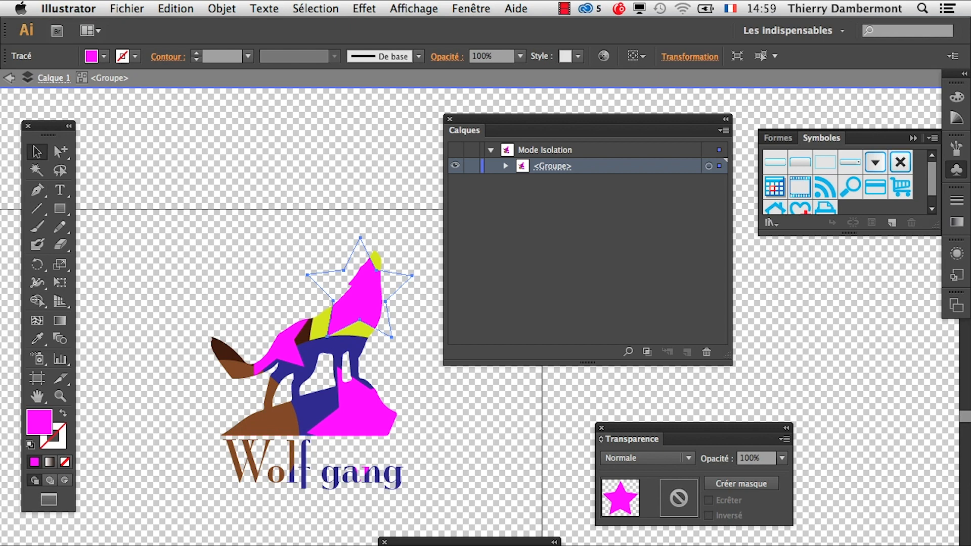
- Recolour the star on the wolf's head light orange, shrink it and move it down onto the wolf's neck
key("ctrl+z")
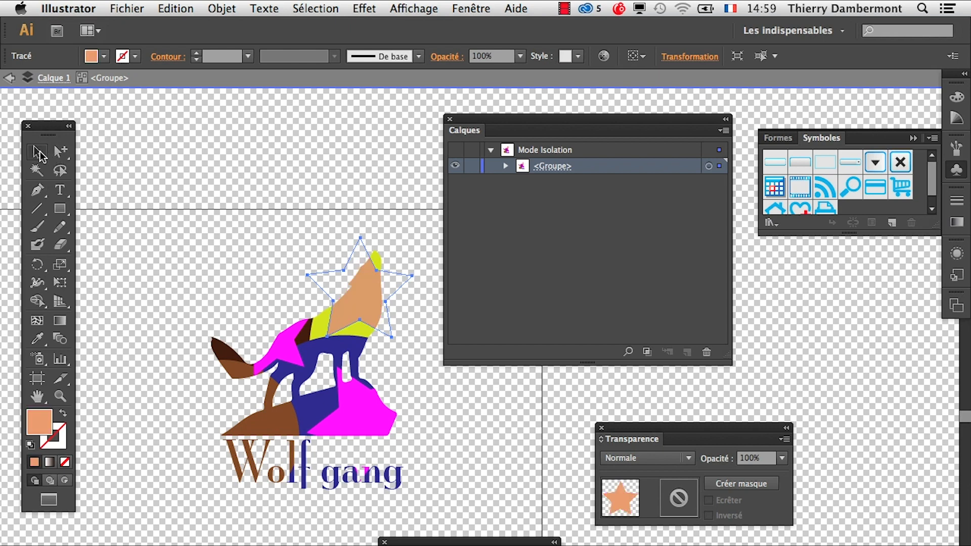
left_click(61, 282)
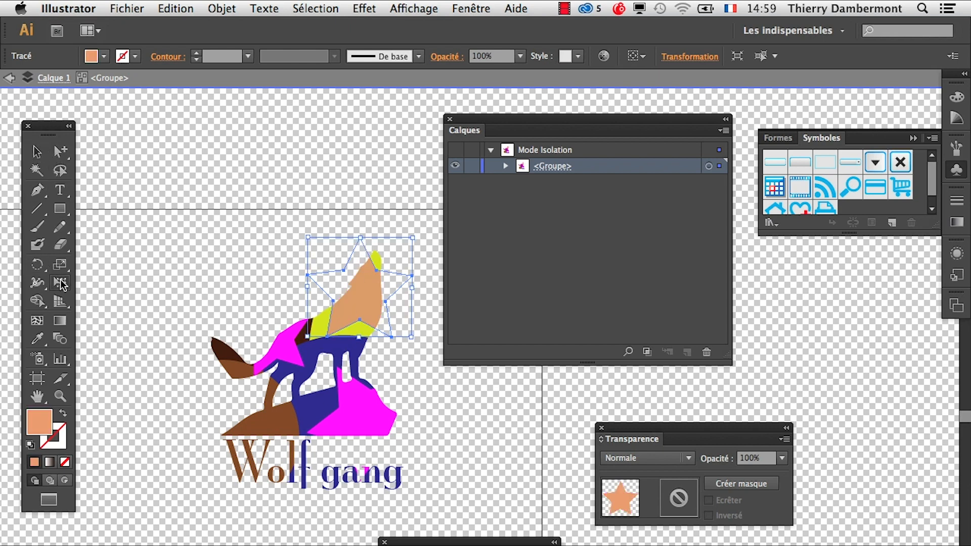
left_click_drag(413, 238, 354, 293)
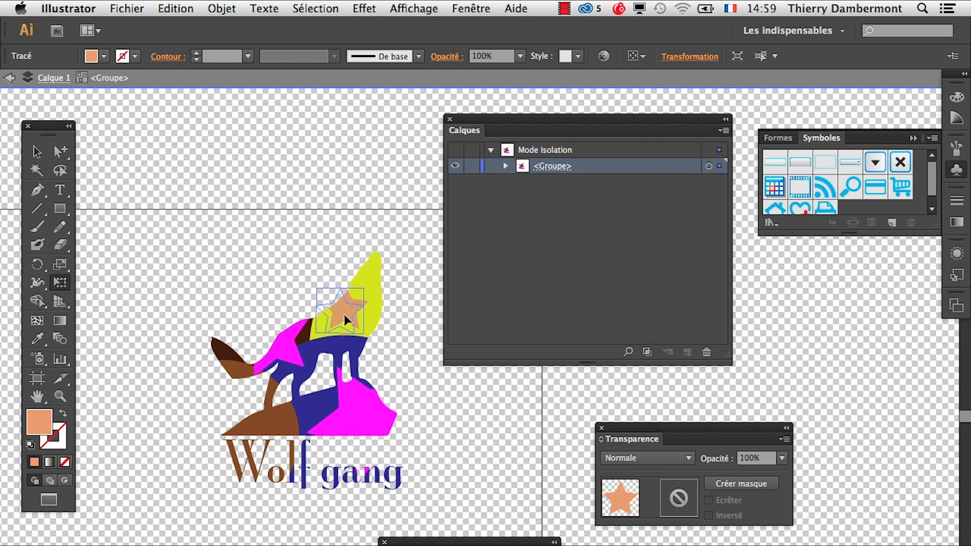
left_click_drag(344, 314, 342, 323)
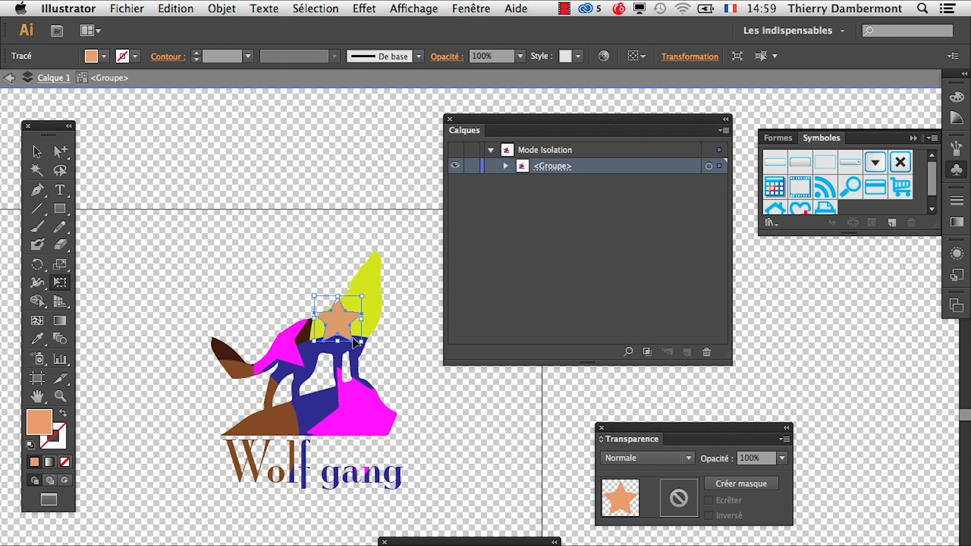
- Place five copies of the small light orange star so they cover parts of the head, front leg and rock
scroll(354, 343, "up", 1)
left_click_drag(293, 273, 198, 488)
left_click(36, 151)
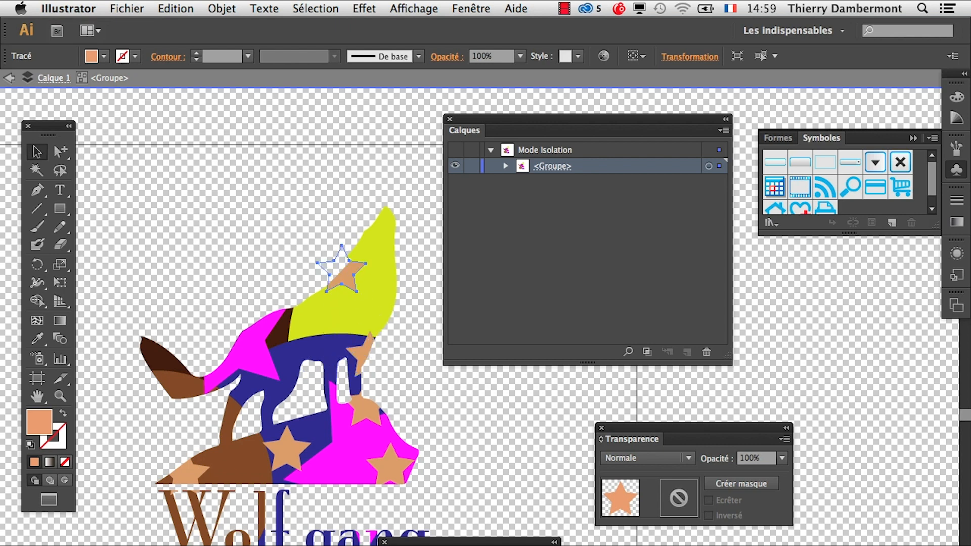
- Fill the selected small star purple and enlarge it with Free Transform to cover the wolf's head
left_click(495, 544)
left_click(60, 282)
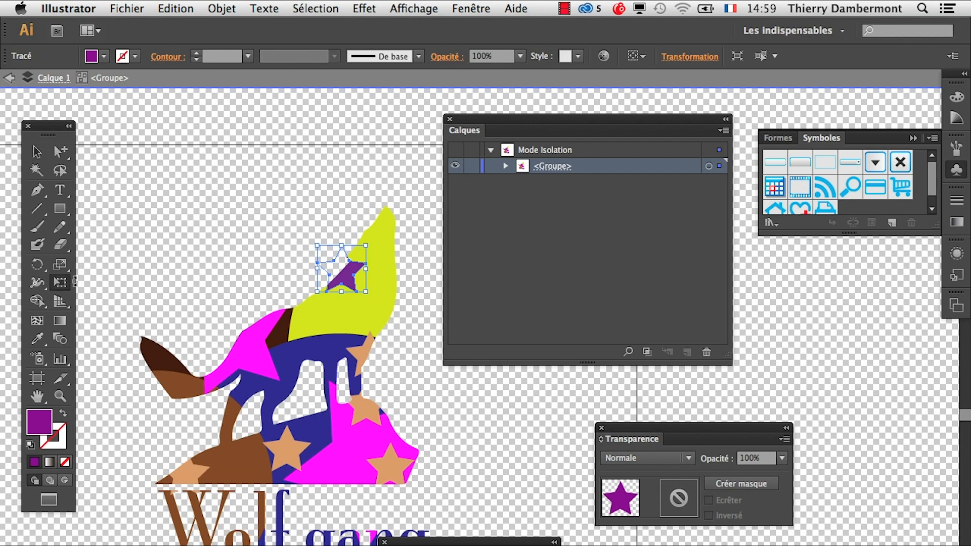
left_click_drag(366, 245, 423, 192)
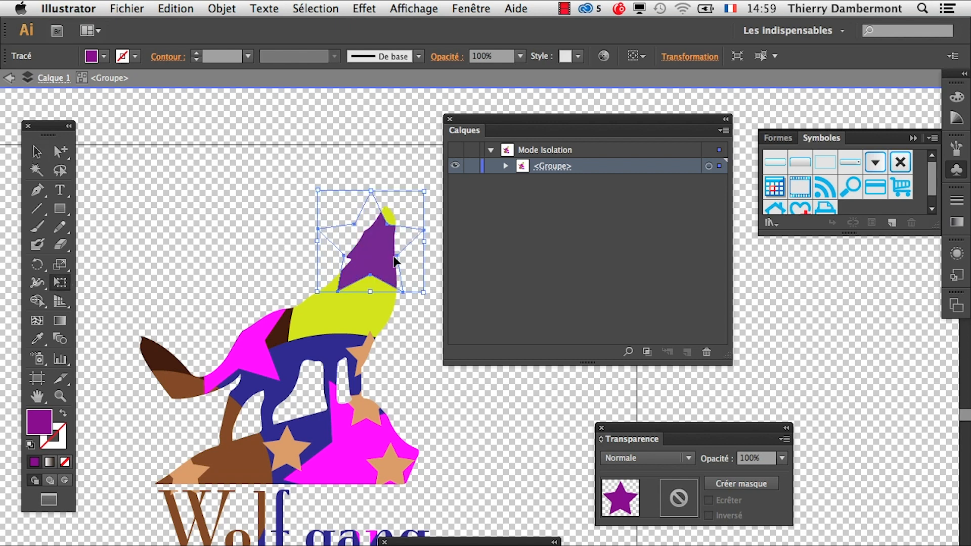
- Exit the group's isolation mode and move the floating panels away from the artwork
left_click(9, 79)
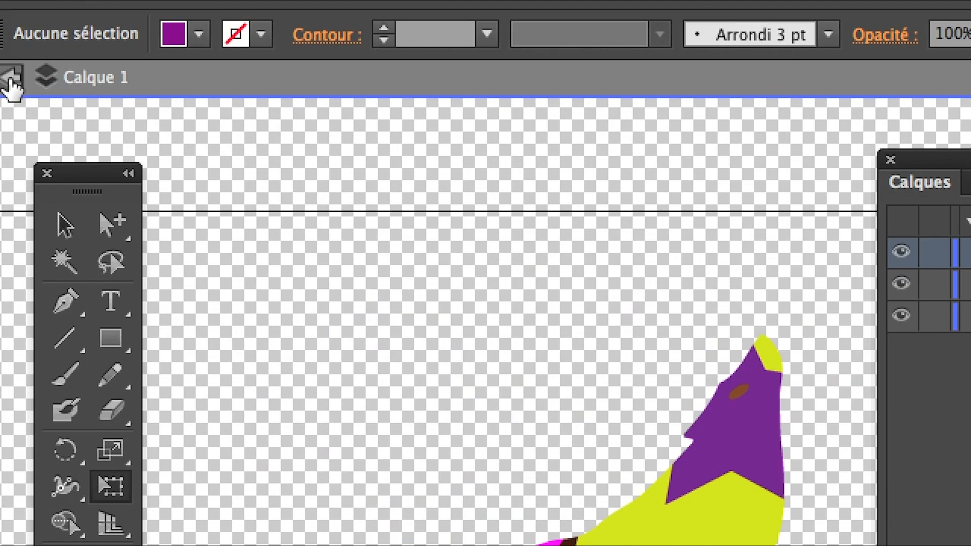
left_click(9, 80)
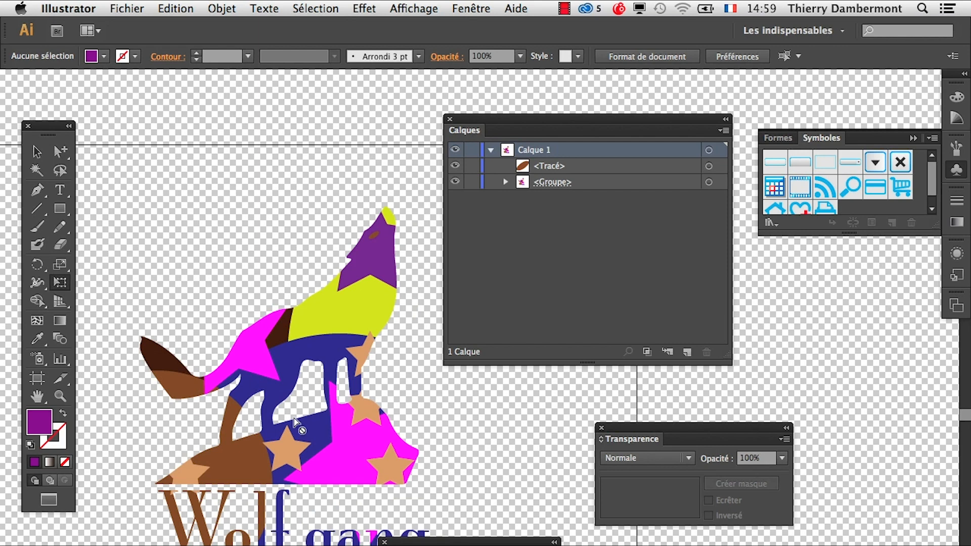
left_click_drag(513, 117, 589, 122)
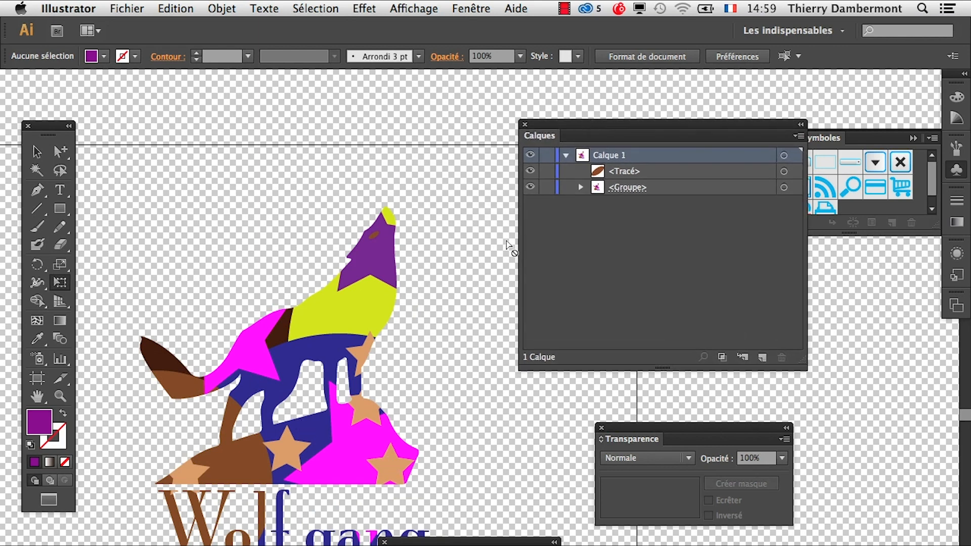
left_click_drag(508, 542, 508, 545)
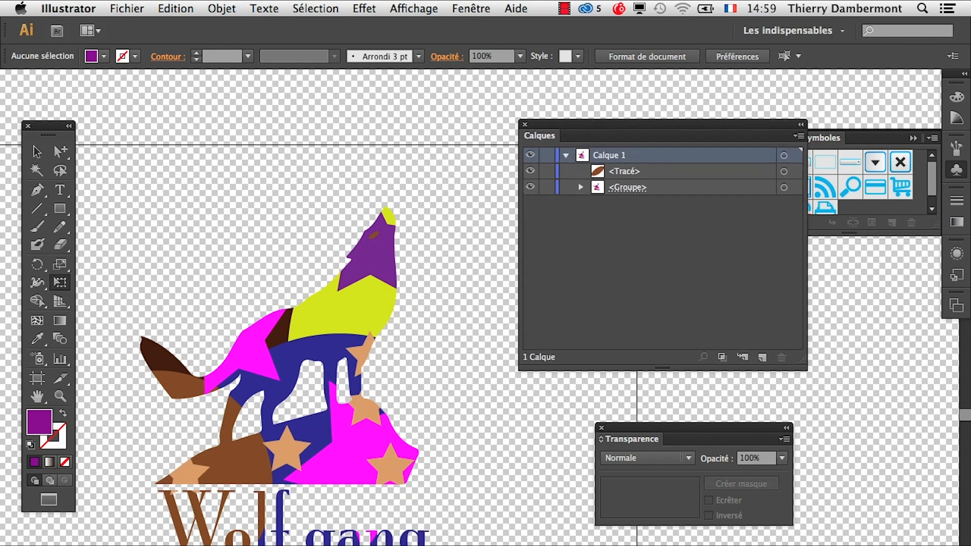
- Select the masked wolf group and examine its individual star and circle paths in the layer structure of Calque 1
left_click(319, 308)
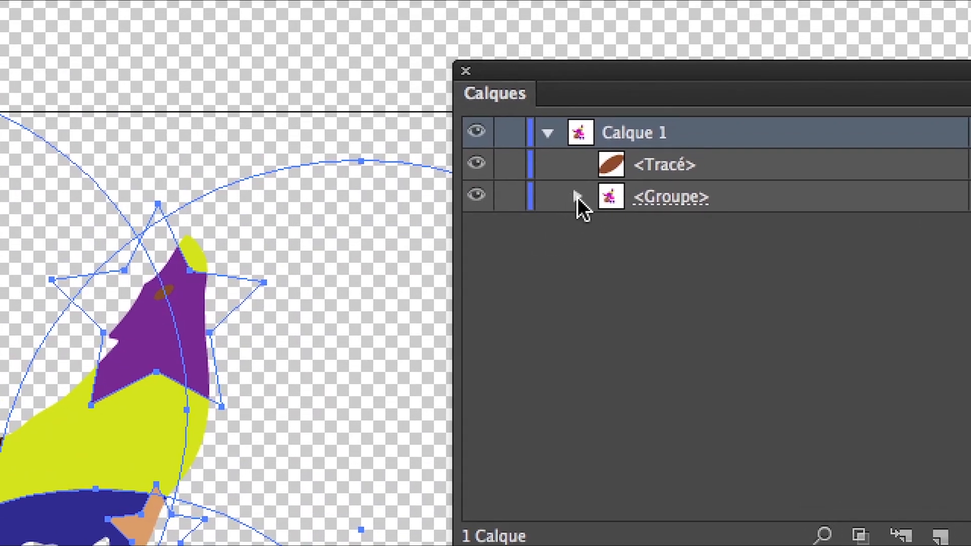
left_click(580, 187)
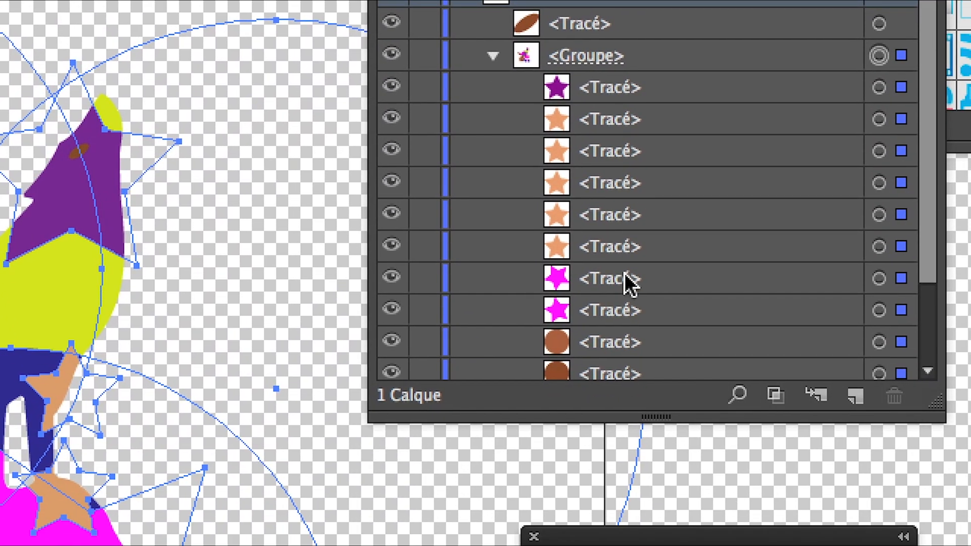
scroll(624, 276, "down", 2)
scroll(625, 273, "up", 2)
scroll(626, 272, "down", 1)
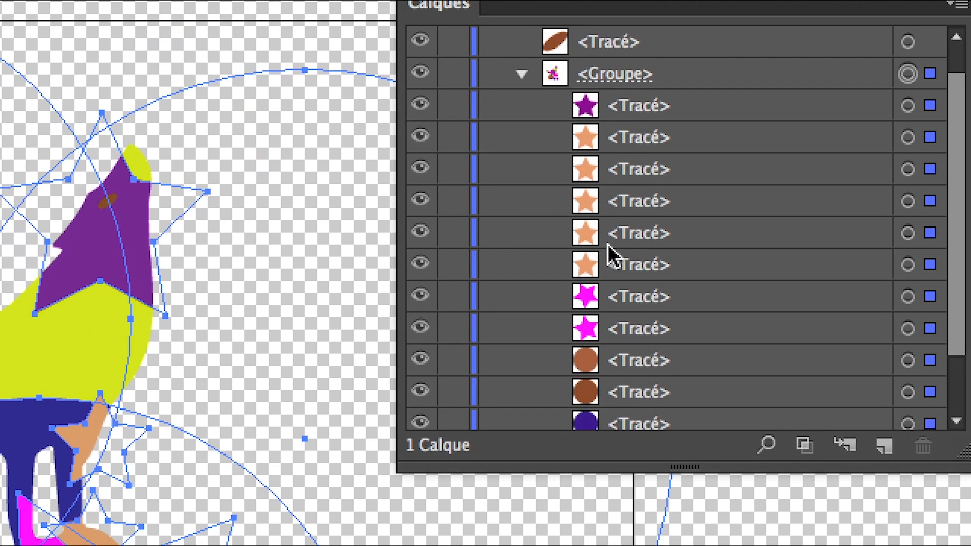
scroll(579, 199, "up", 1)
left_click(491, 60)
left_click(578, 196)
left_click(550, 131)
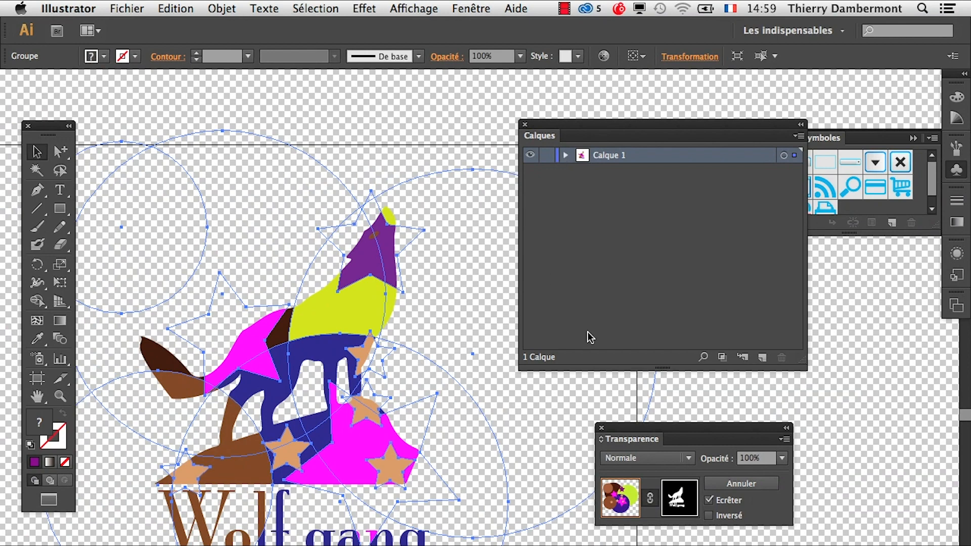
- Clear the selection, view the reference cat image 921.jpg in Firefox, and return to Illustrator to expand Calque 1
key("super+shift+a")
key("super+Tab")
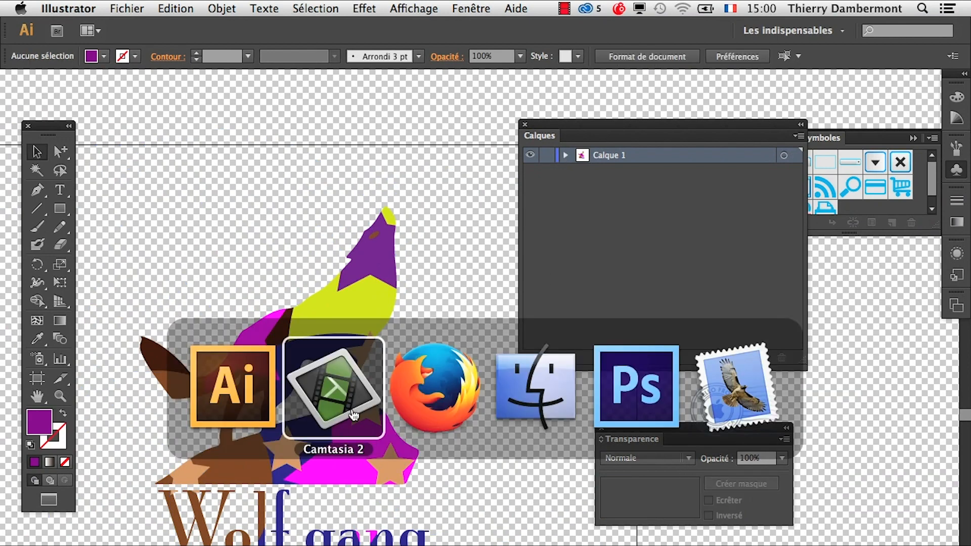
left_click(411, 411)
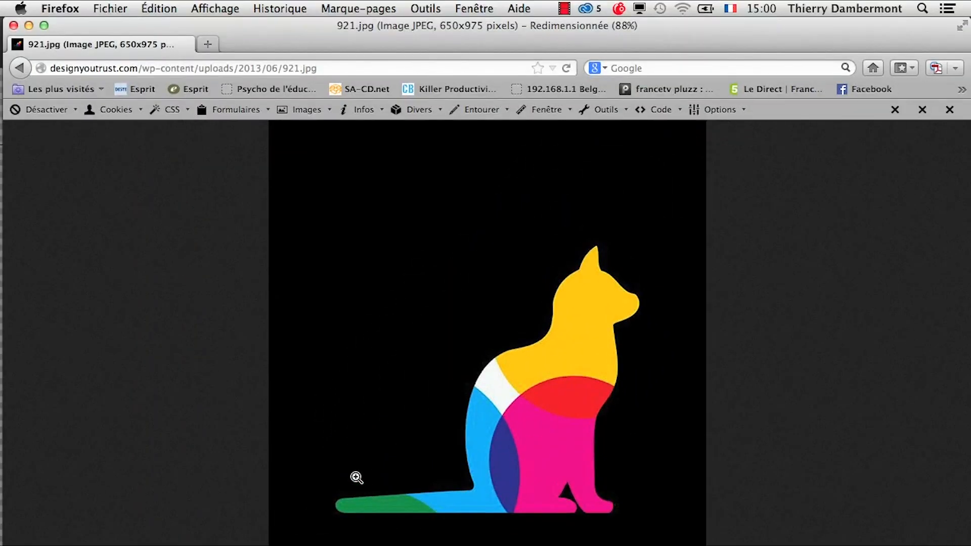
key("super+Tab")
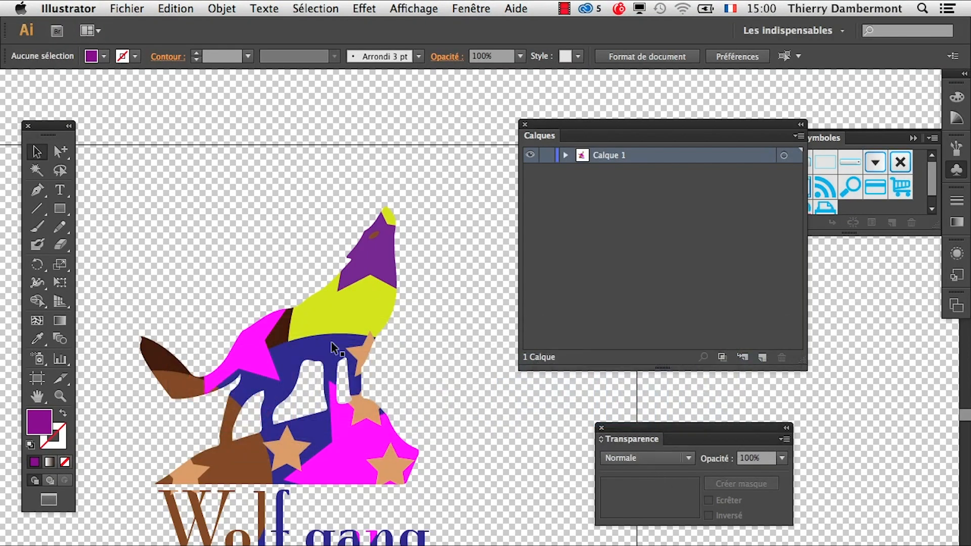
left_click(566, 155)
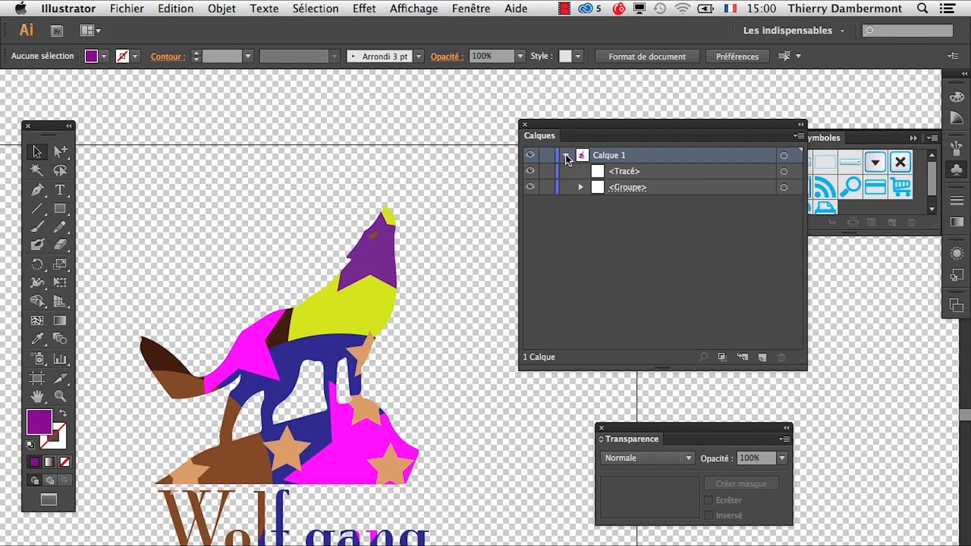
- Expand the masked group in Calque 1 to examine all its star and circle paths, and target the whole group
left_click(581, 187)
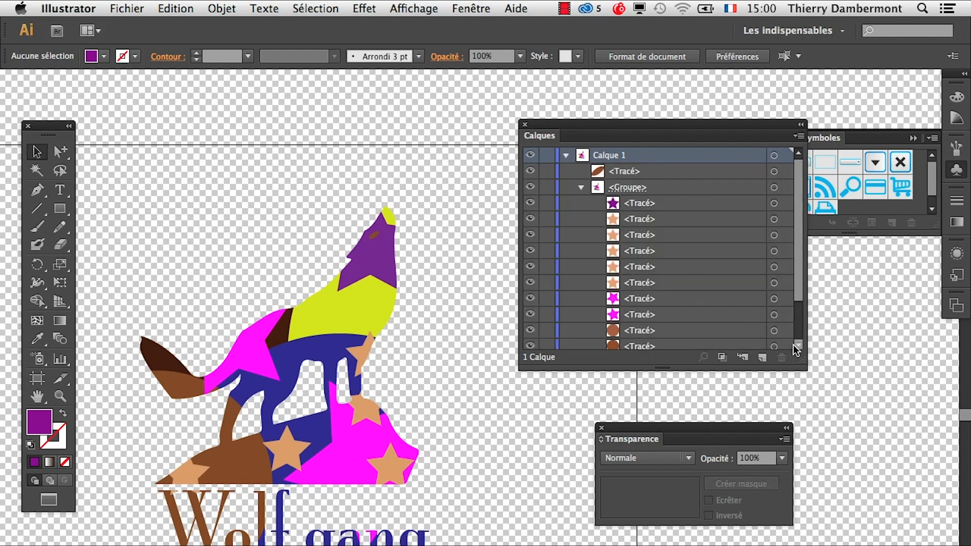
left_click_drag(800, 355, 841, 507)
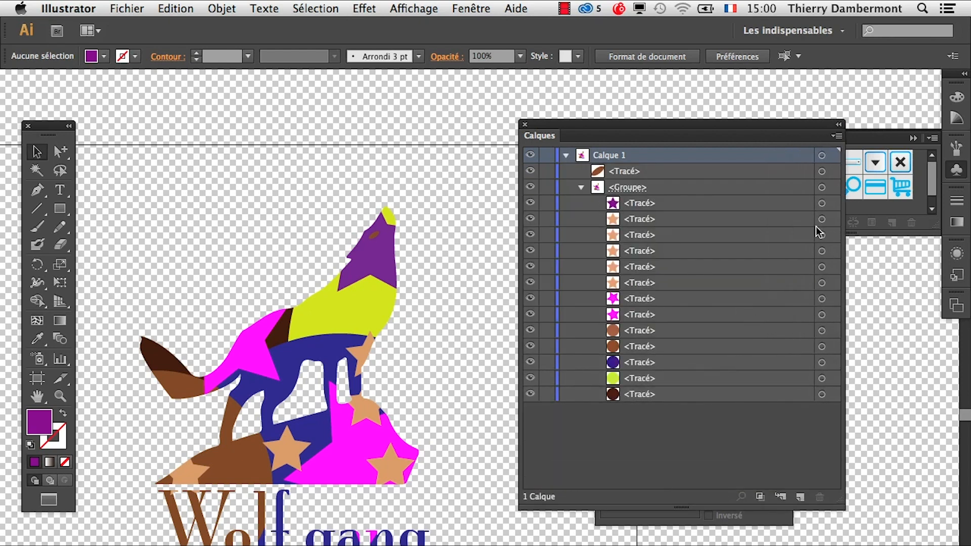
left_click(821, 187)
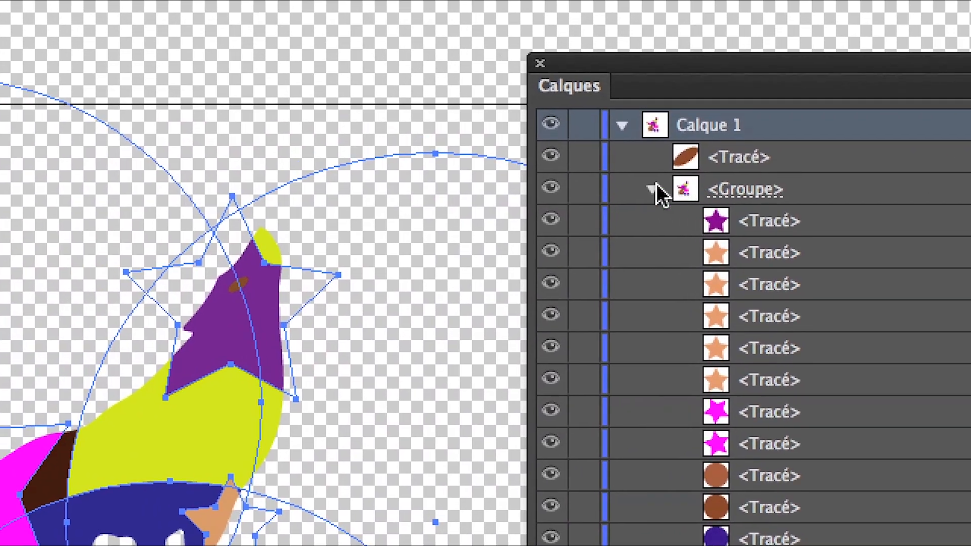
left_click(653, 186)
left_click(653, 186)
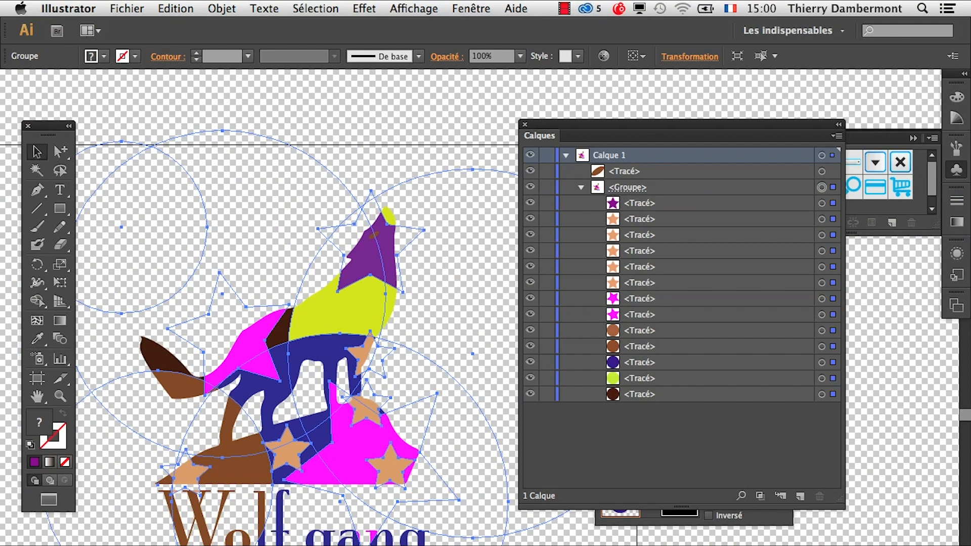
- Open the group's opacity mask to examine its layer contents, and return to editing the masked artwork
left_click_drag(670, 129, 828, 197)
left_click_drag(634, 425, 443, 194)
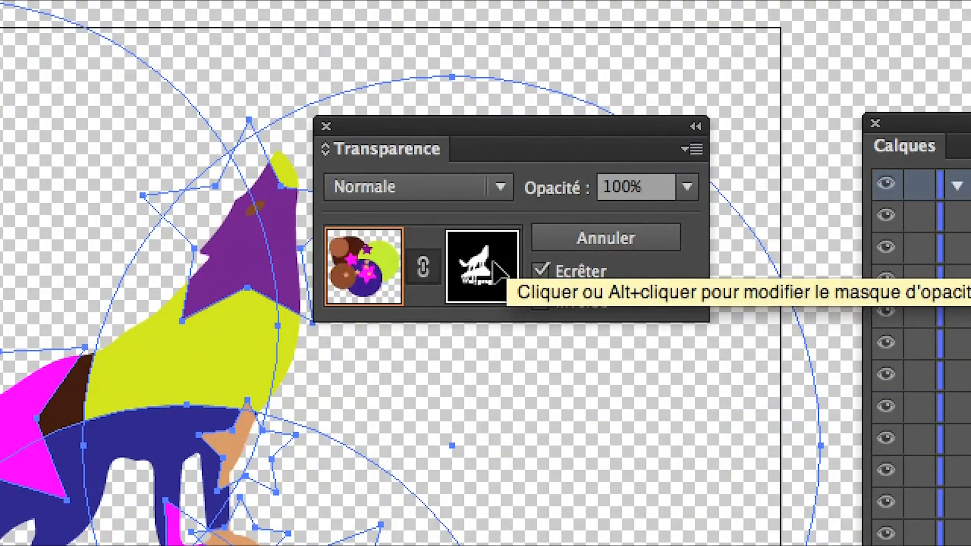
left_click(499, 271)
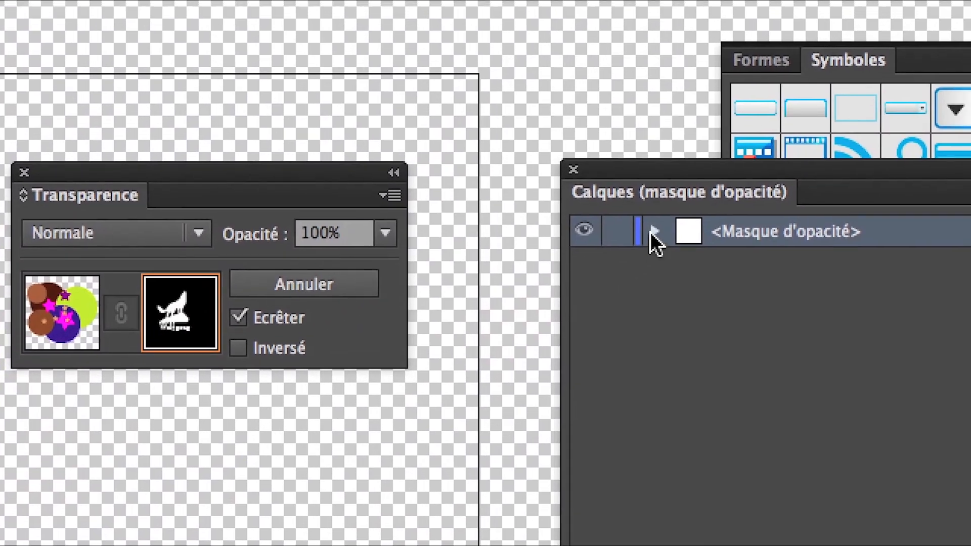
left_click(653, 232)
left_click(686, 264)
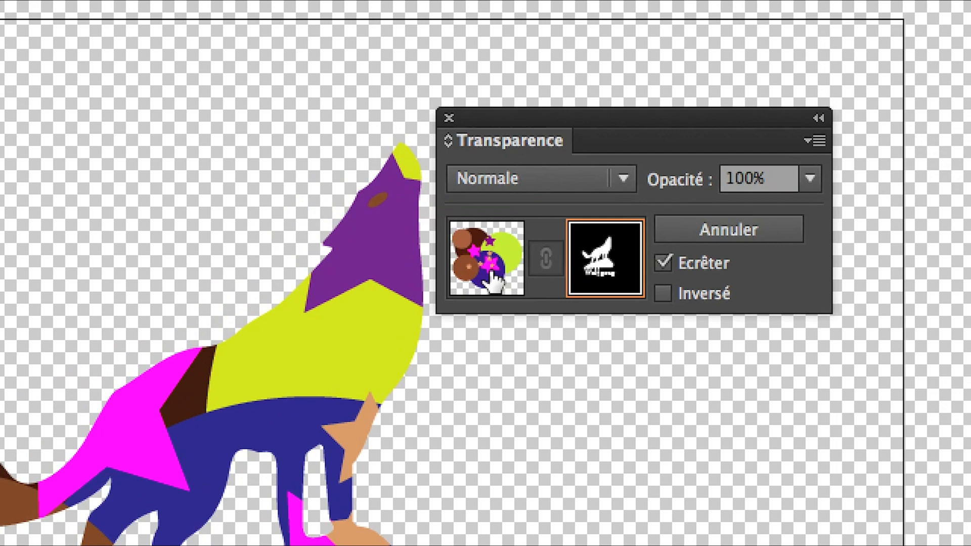
left_click(181, 301)
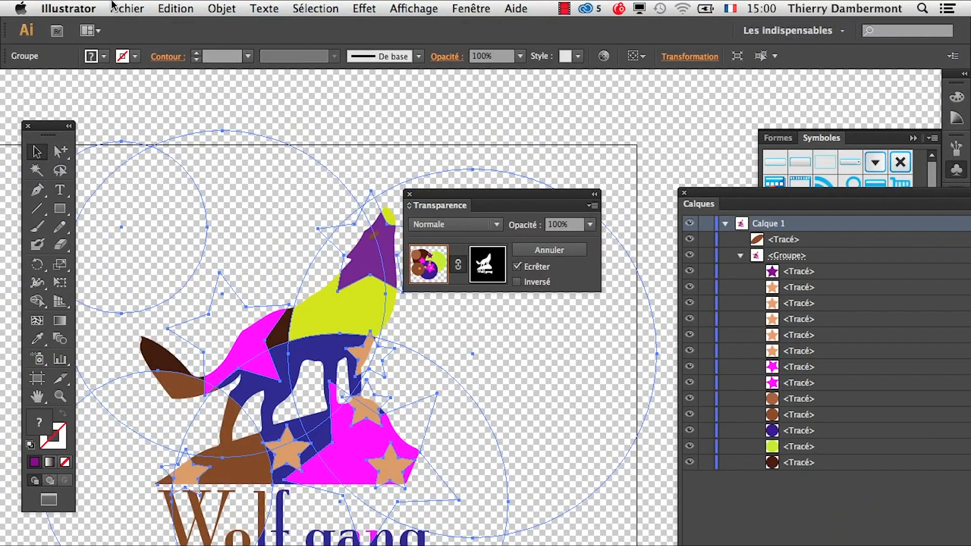
- Save the document as a new Illustrator file named logo loup - 02.ai with the default options
left_click(127, 8)
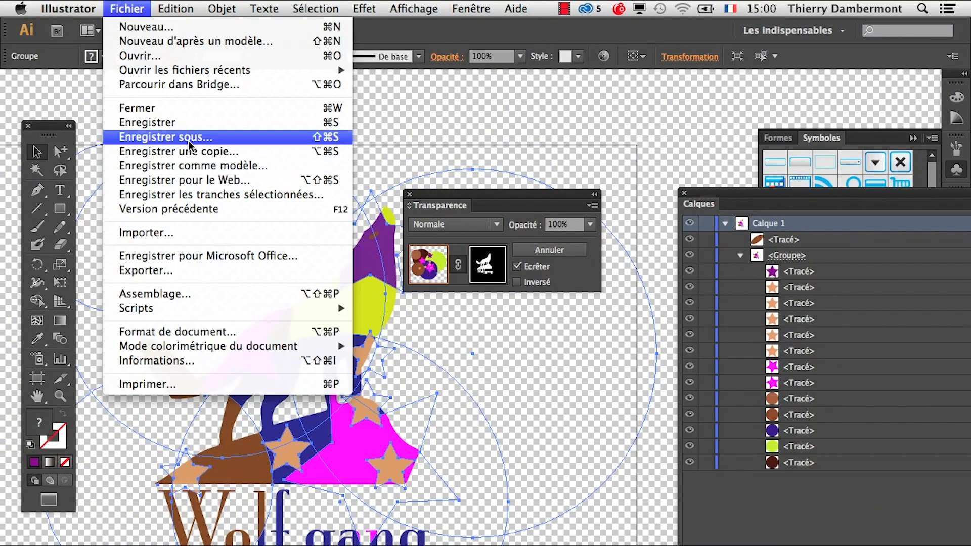
left_click(167, 137)
left_click(506, 141)
left_click(496, 141)
key("BackSpace")
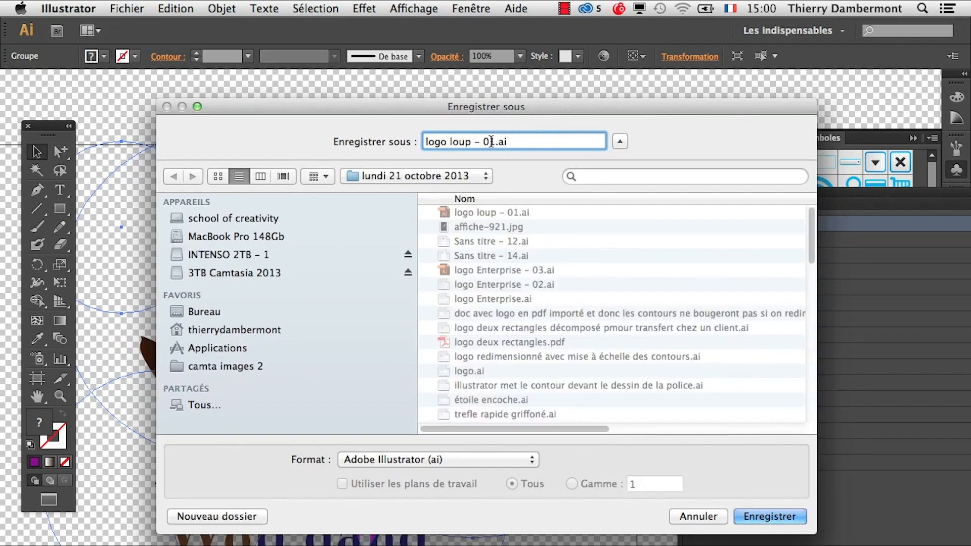
type("2")
left_click(784, 516)
left_click(597, 541)
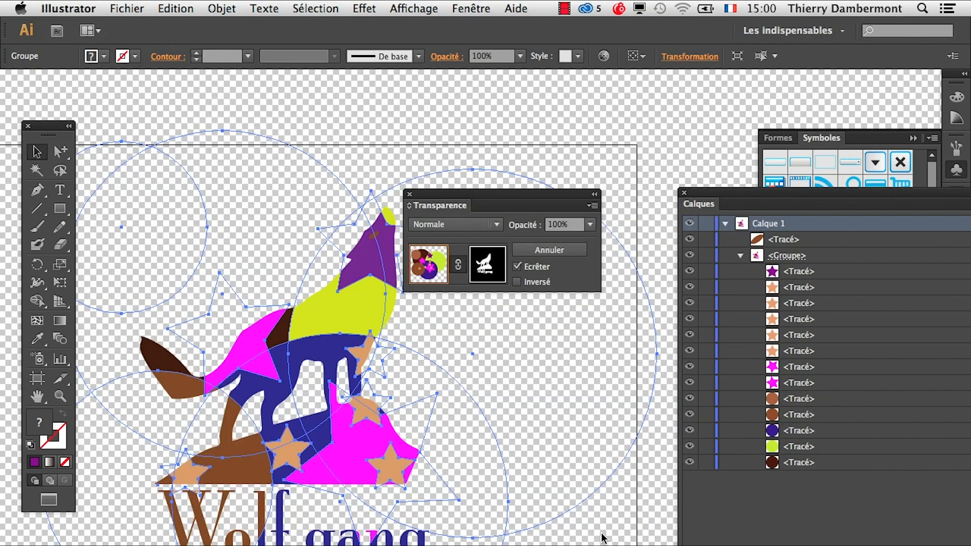
- Try the Produit blending mode on the whole masked group and restore it to Normale
left_click_drag(442, 199, 430, 90)
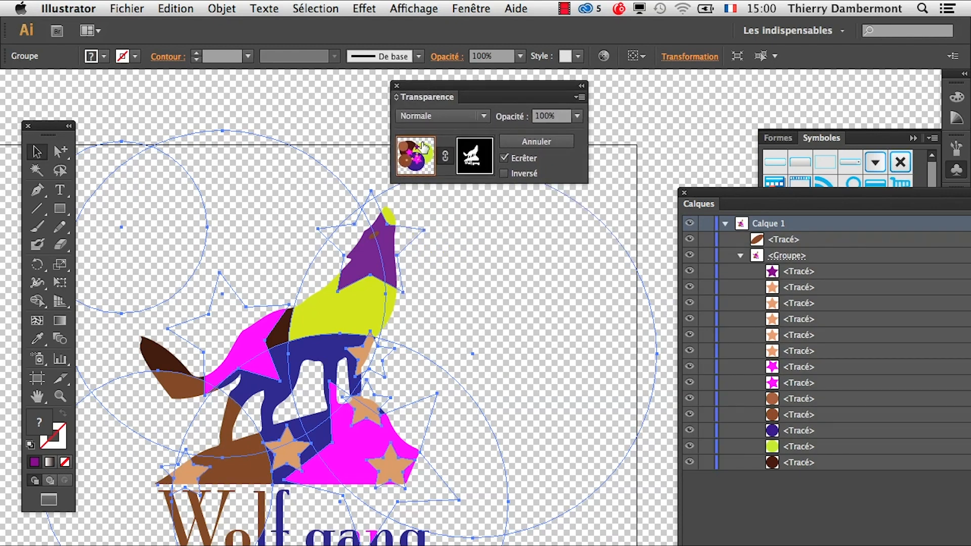
left_click_drag(745, 198, 579, 219)
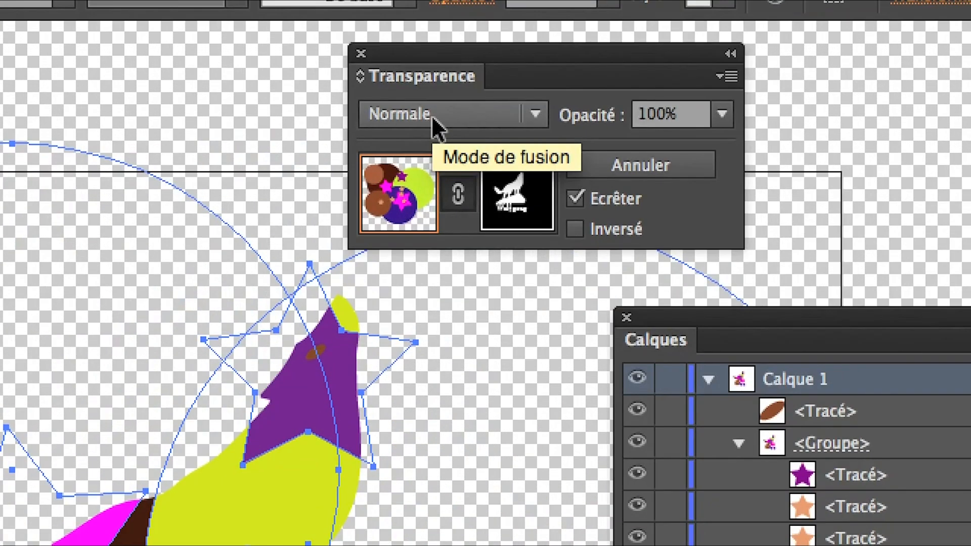
left_click(433, 120)
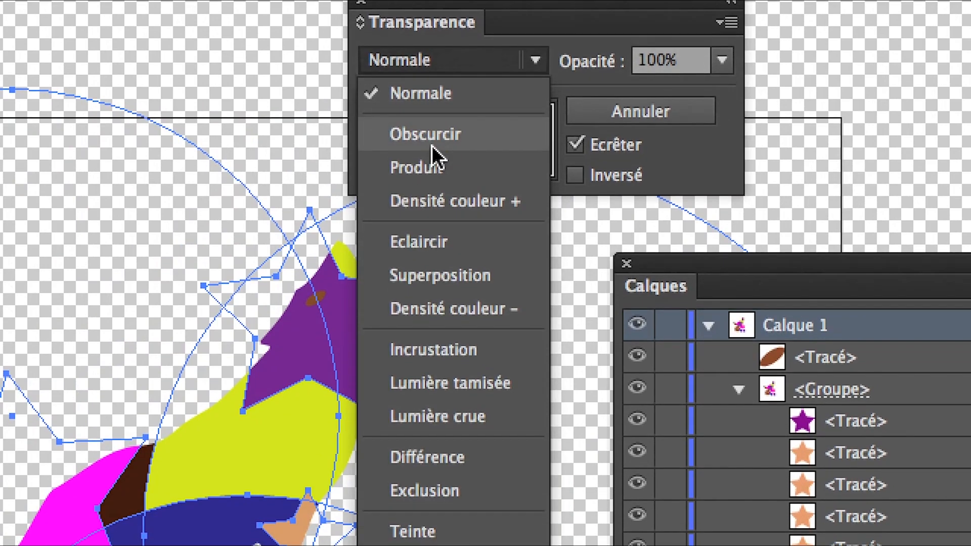
left_click(441, 221)
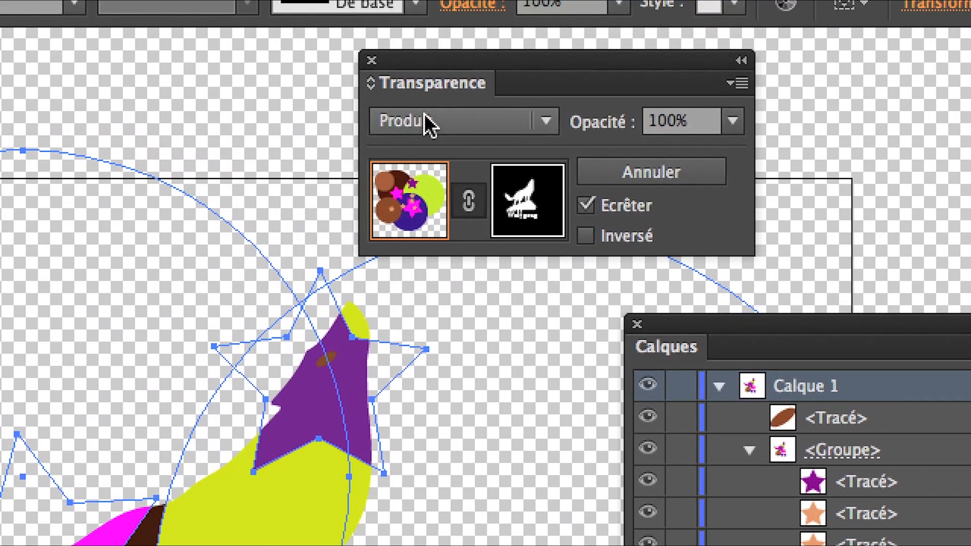
left_click(410, 51)
left_click(435, 129)
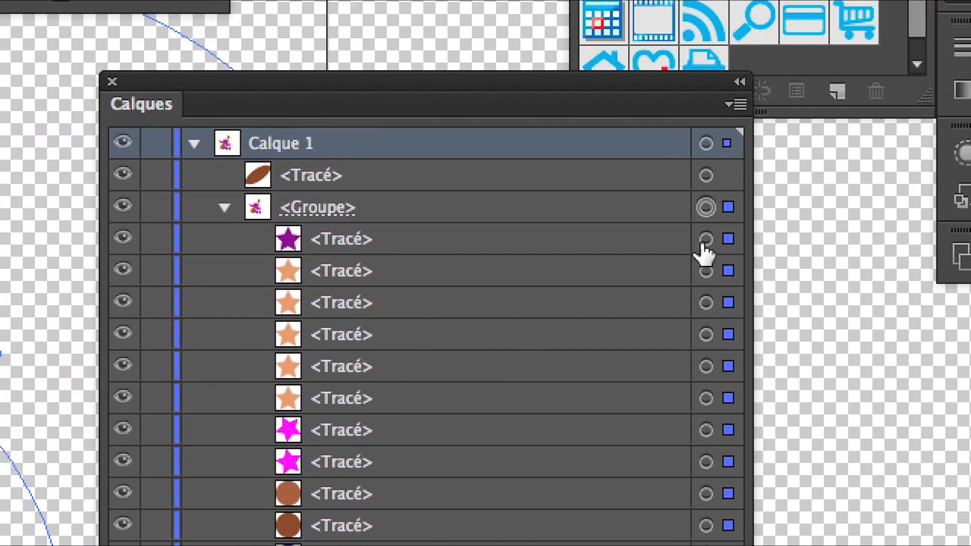
- Target every star and circle path inside the masked group individually, from the purple star to the dark brown circle
left_click(705, 239)
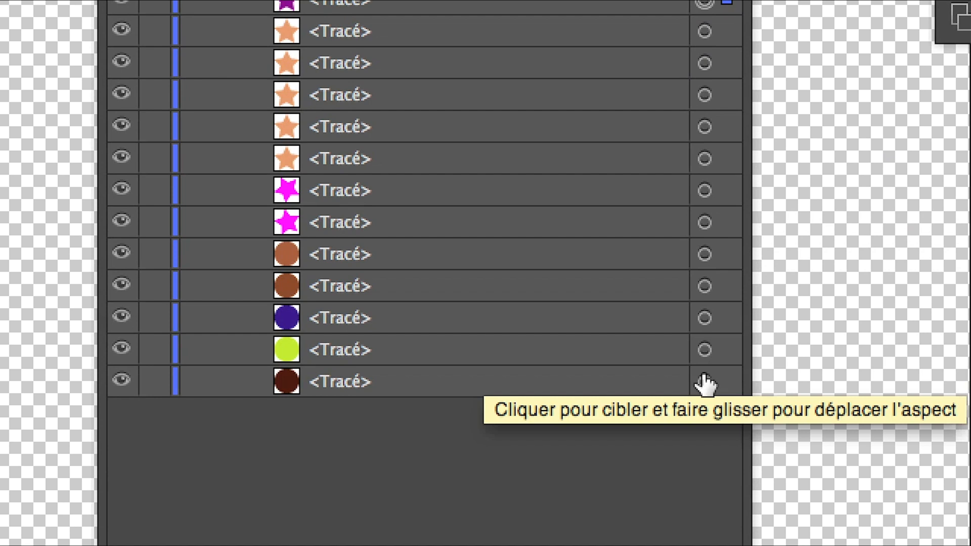
left_click(703, 380, "shift")
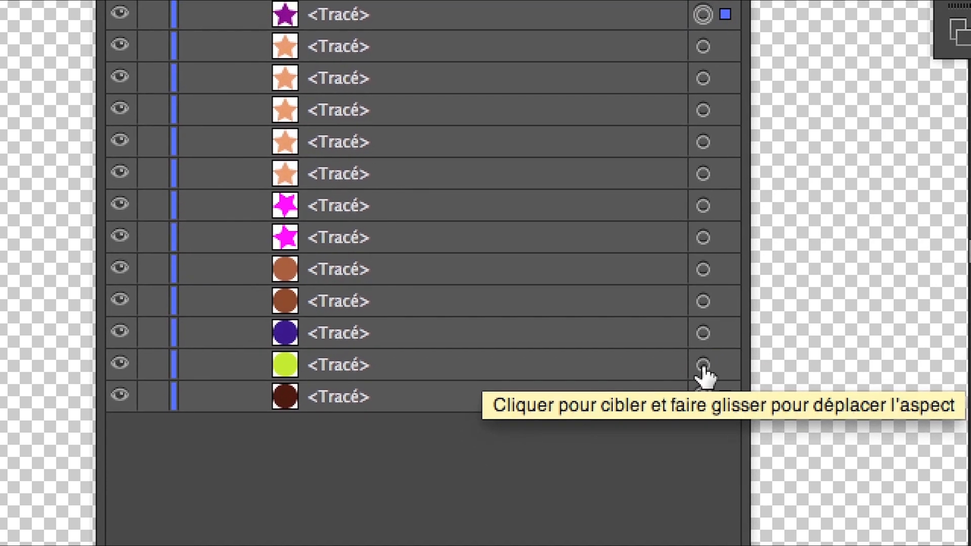
left_click(700, 370, "shift")
left_click(698, 339, "shift")
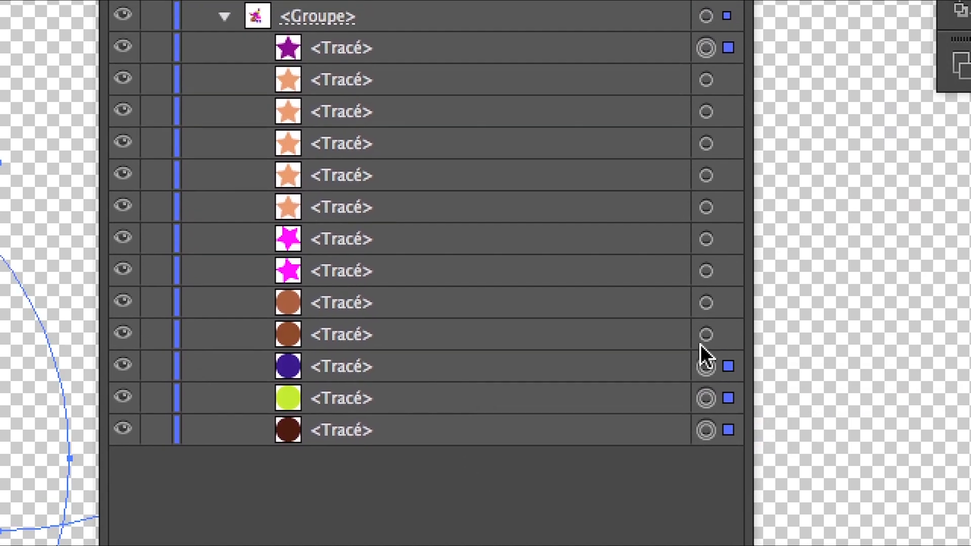
left_click(699, 308, "shift")
left_click(704, 308, "shift")
left_click(704, 277, "shift")
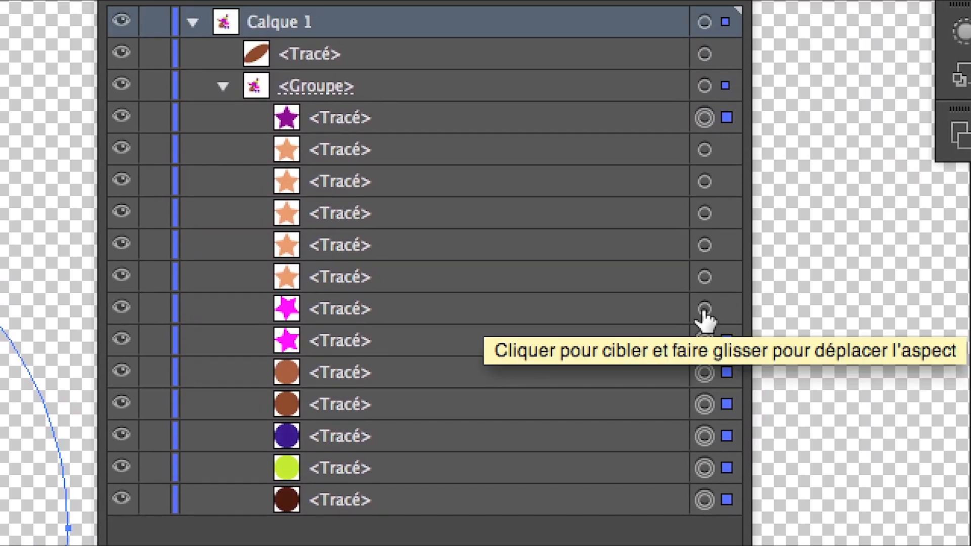
left_click(704, 245, "shift")
left_click(703, 295, "shift")
left_click(703, 259, "shift")
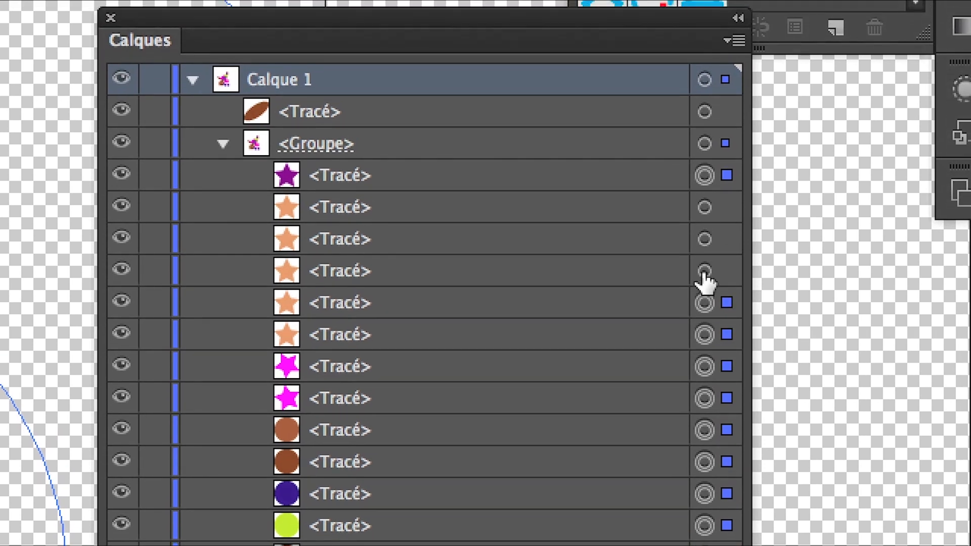
left_click(703, 229, "shift")
left_click(703, 250, "shift")
left_click(704, 218, "shift")
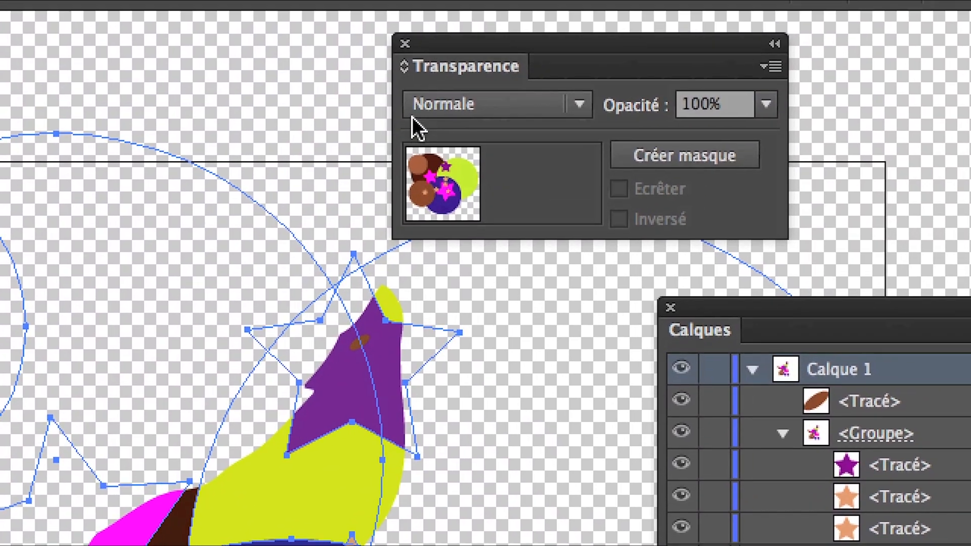
- Try the Produit, Densité couleur +, Superposition and Densité couleur - blending modes on the targeted paths
left_click(420, 110)
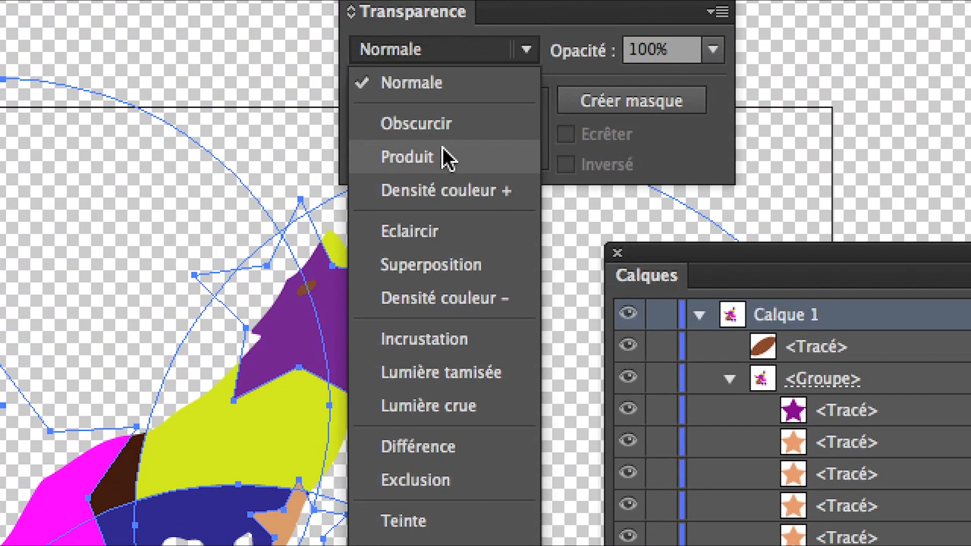
left_click(440, 181)
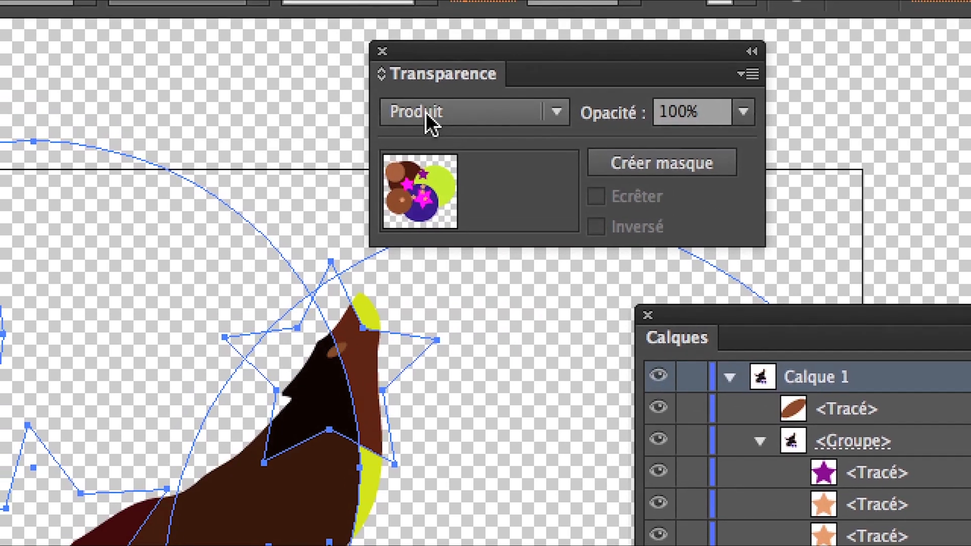
left_click(408, 64)
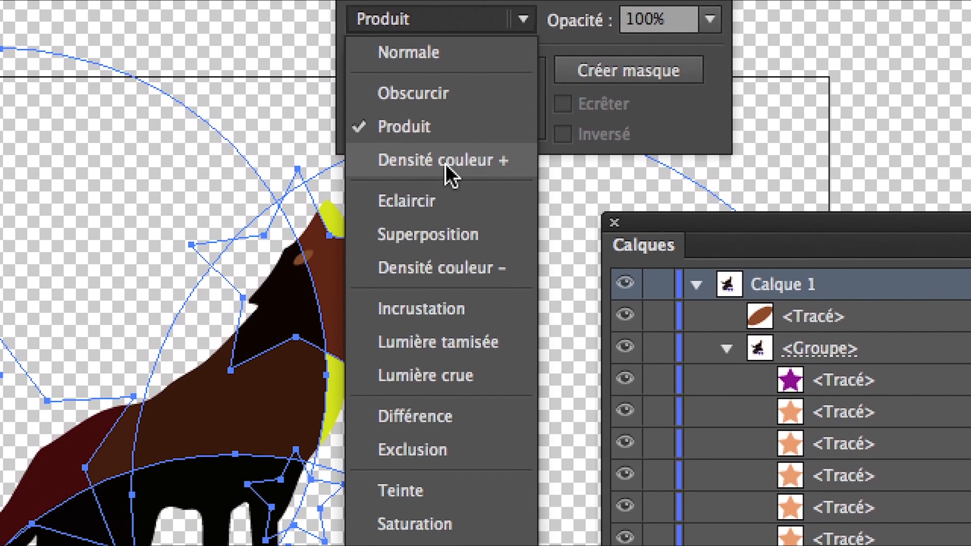
left_click(445, 164)
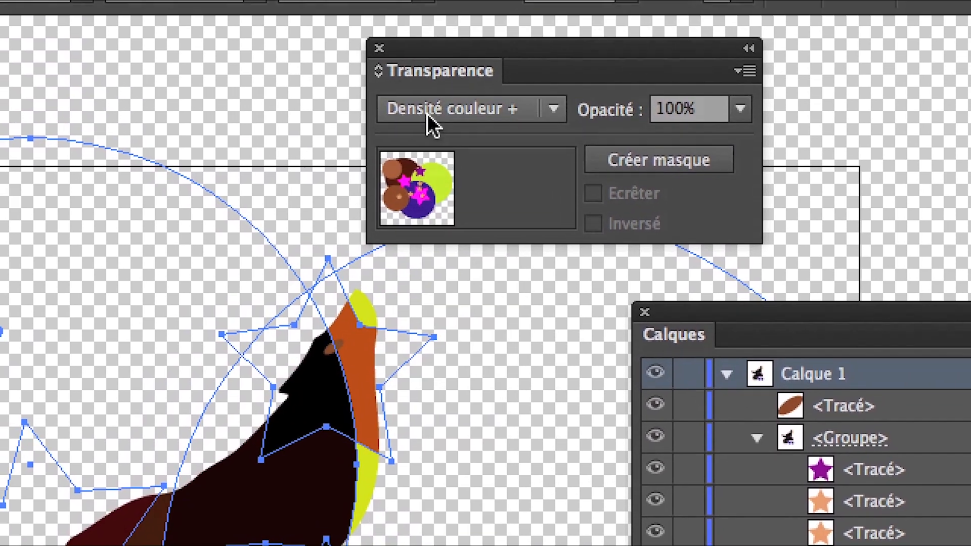
left_click(409, 19)
left_click(486, 312)
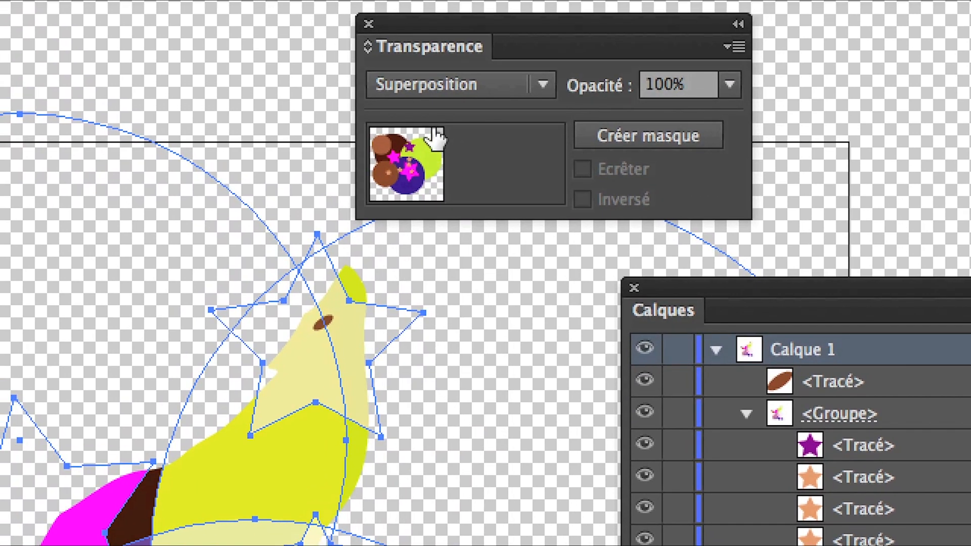
left_click(426, 91)
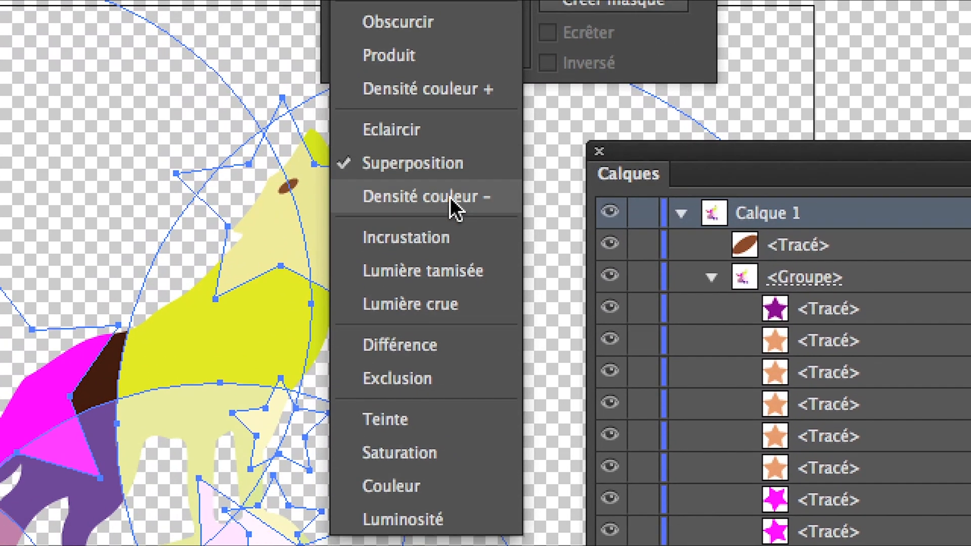
left_click(495, 344)
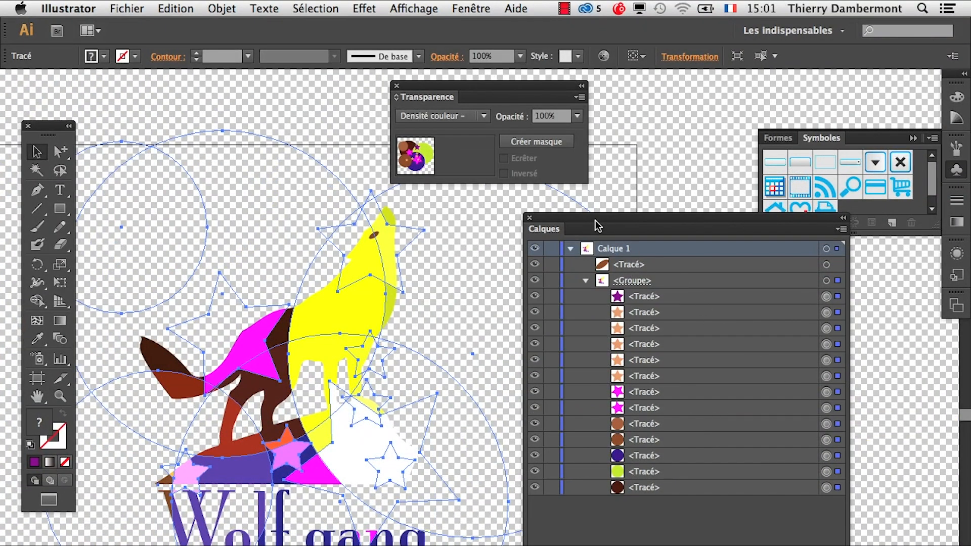
- Move the floating panels off the wolf, try Lumière crue on the targeted paths, and set their blending mode to Exclusion
left_click_drag(595, 226, 682, 267)
left_click_drag(515, 91, 601, 79)
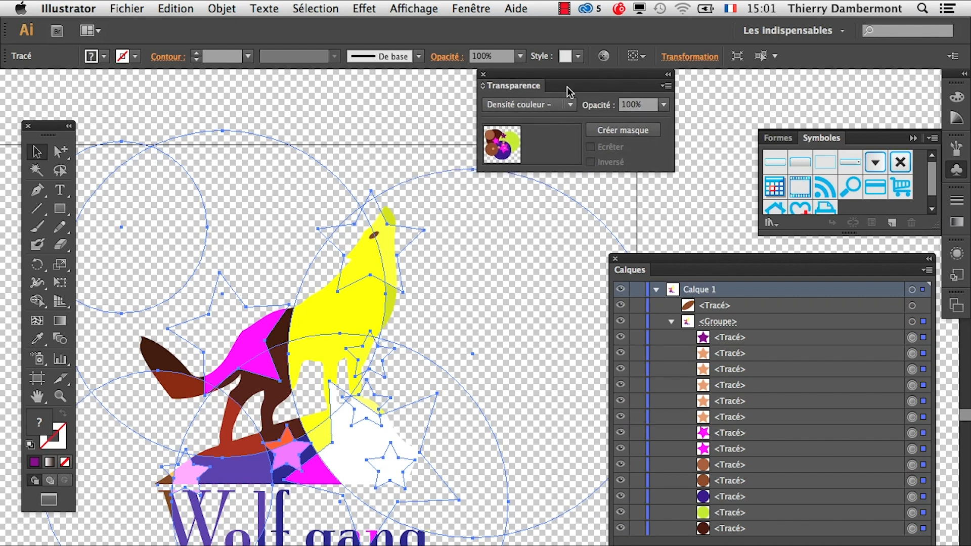
left_click(551, 104)
left_click(542, 279)
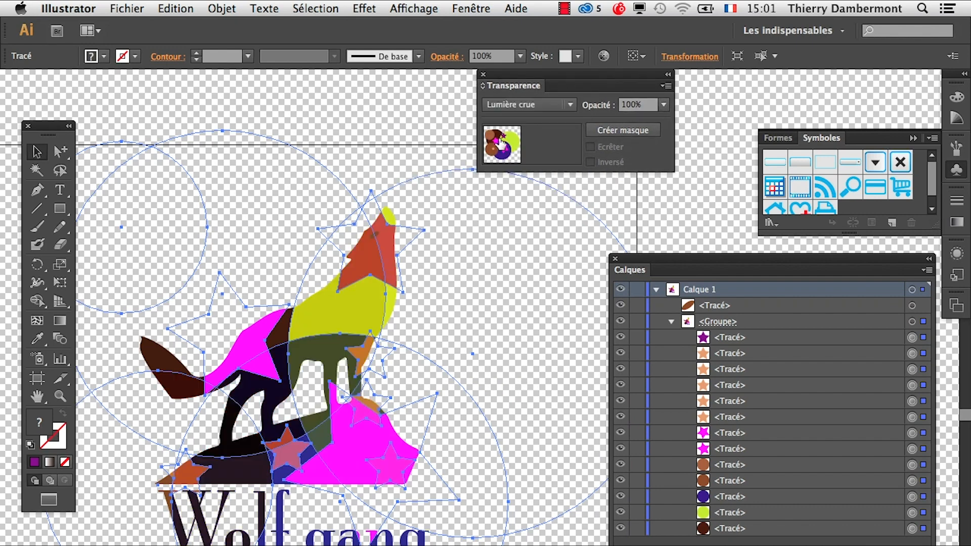
left_click(527, 104)
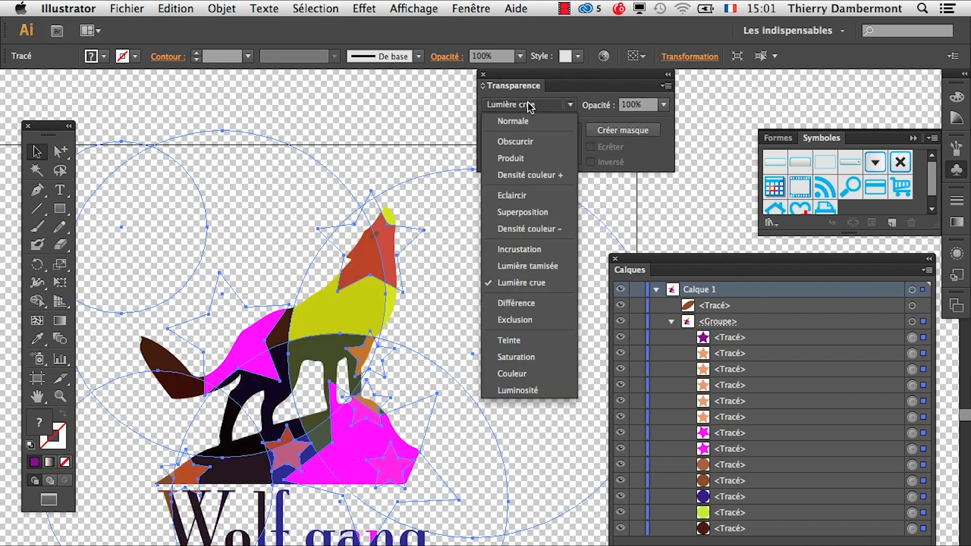
left_click(542, 319)
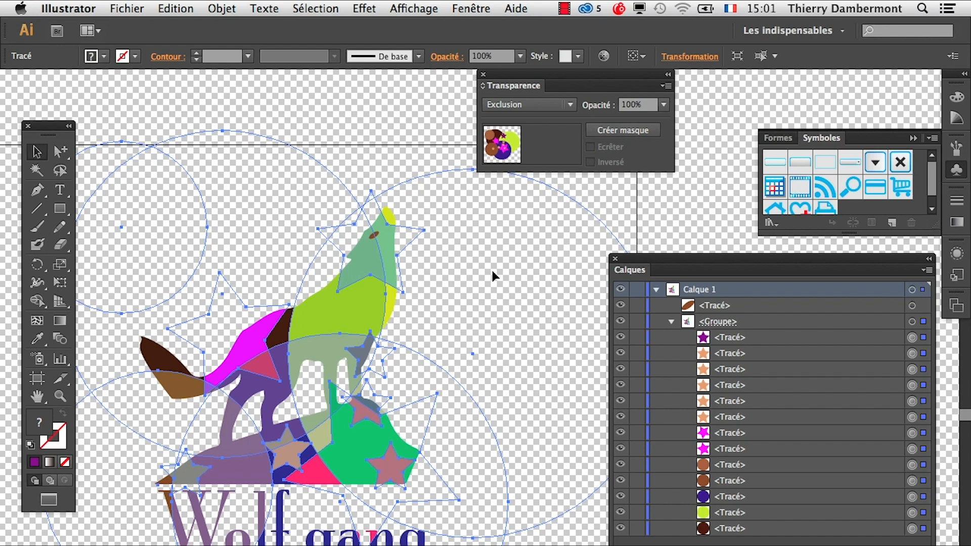
- Save the document as a new Illustrator version named logo loup - 03.ai, keeping the Illustrator CS6 options
left_click(127, 8)
left_click(207, 138)
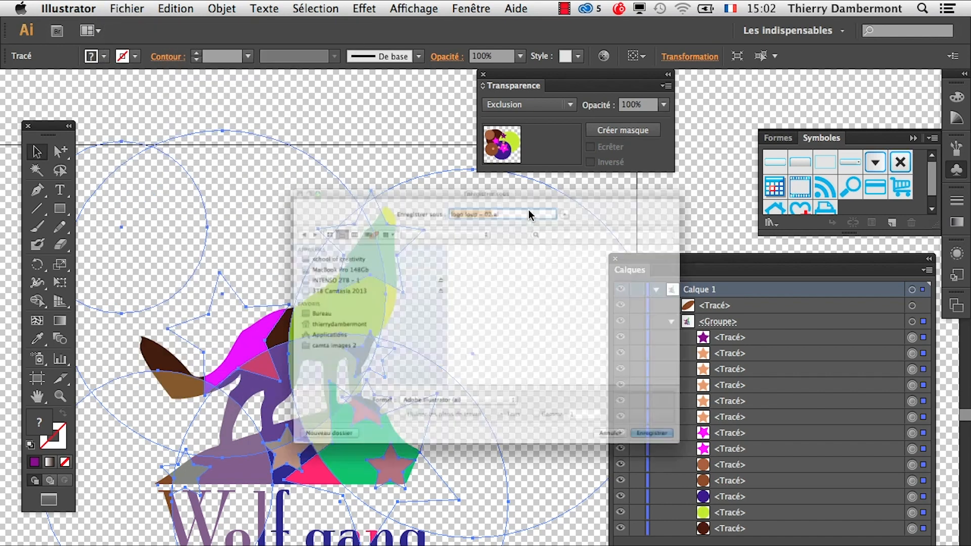
left_click(506, 143)
left_click_drag(496, 143, 489, 143)
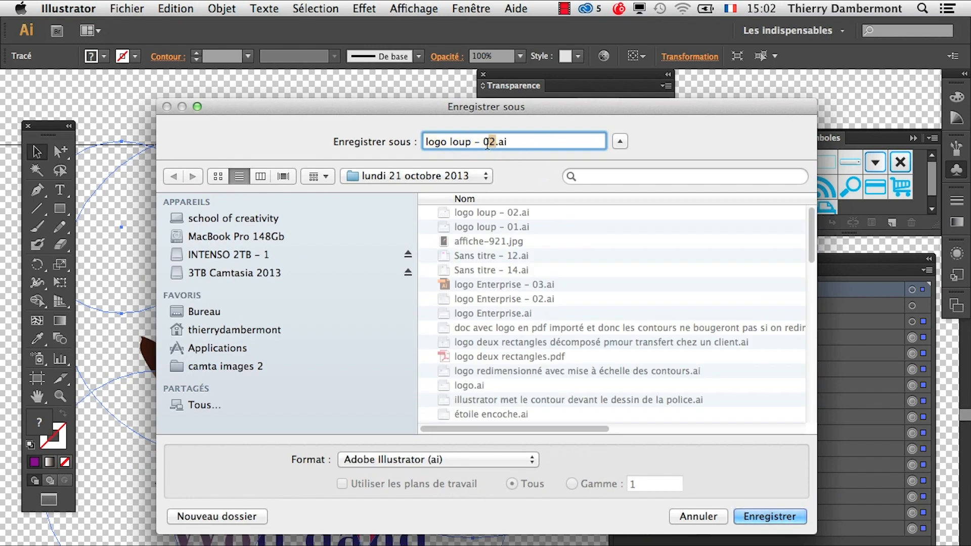
type("3")
key("Return")
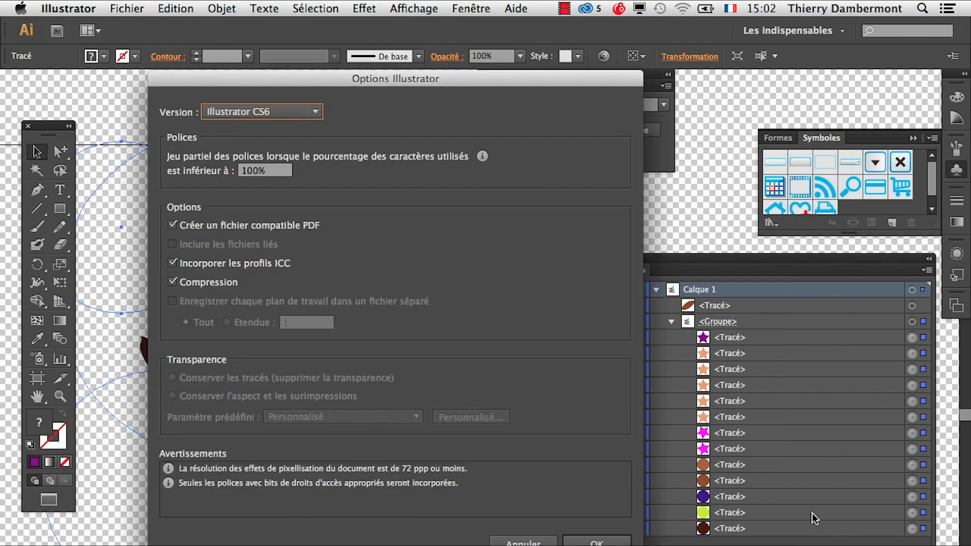
left_click(590, 542)
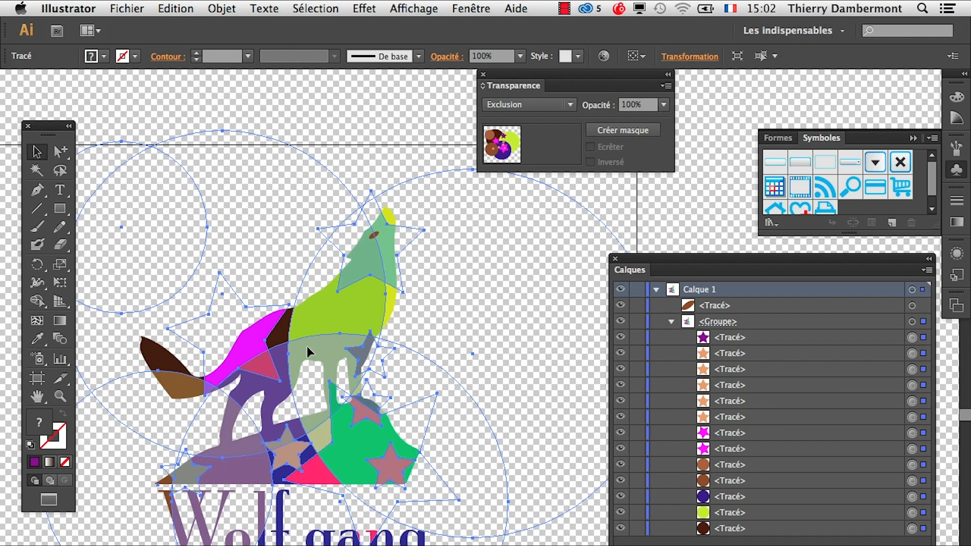
- Leave the blending mode of the selected paths at Exclusion and move the Transparence panel slightly lower over the artwork
right_click(342, 314)
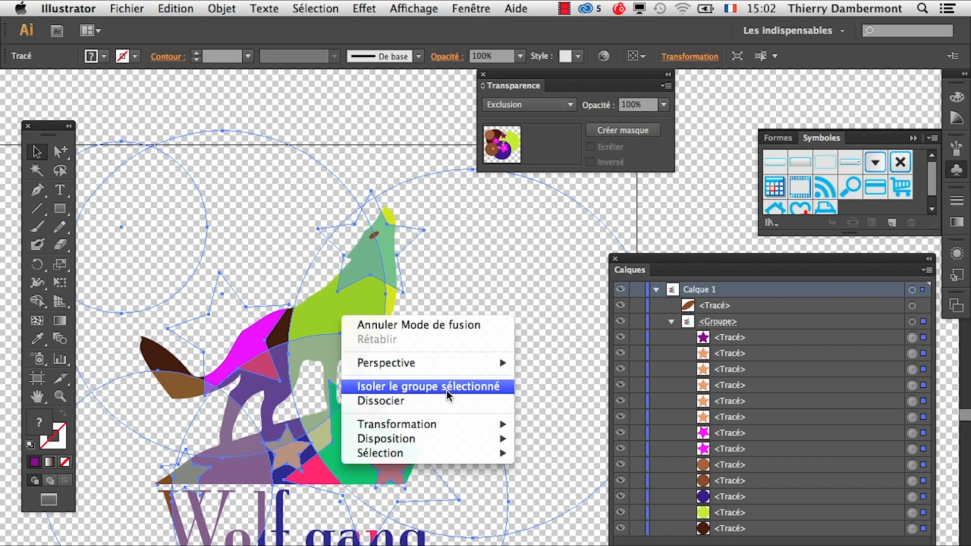
left_click(648, 218)
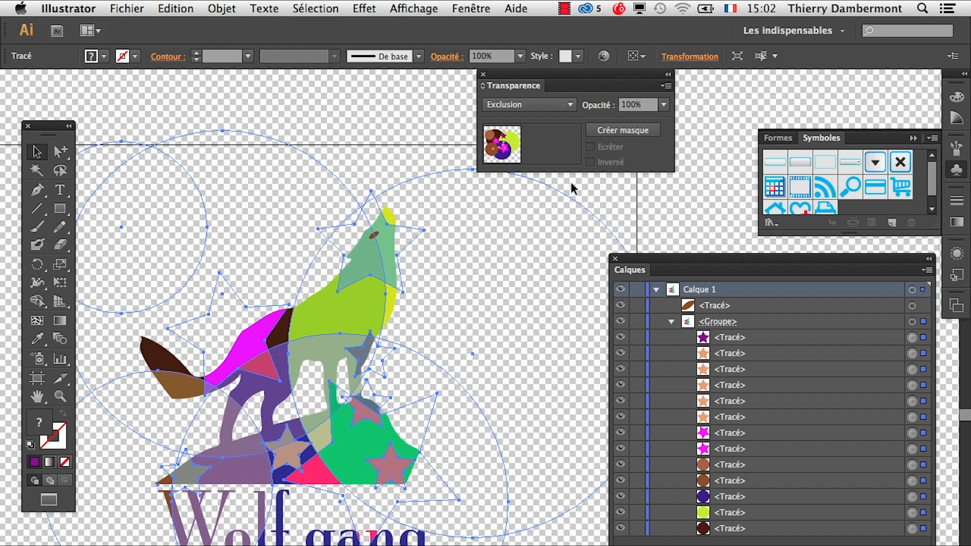
left_click(529, 108)
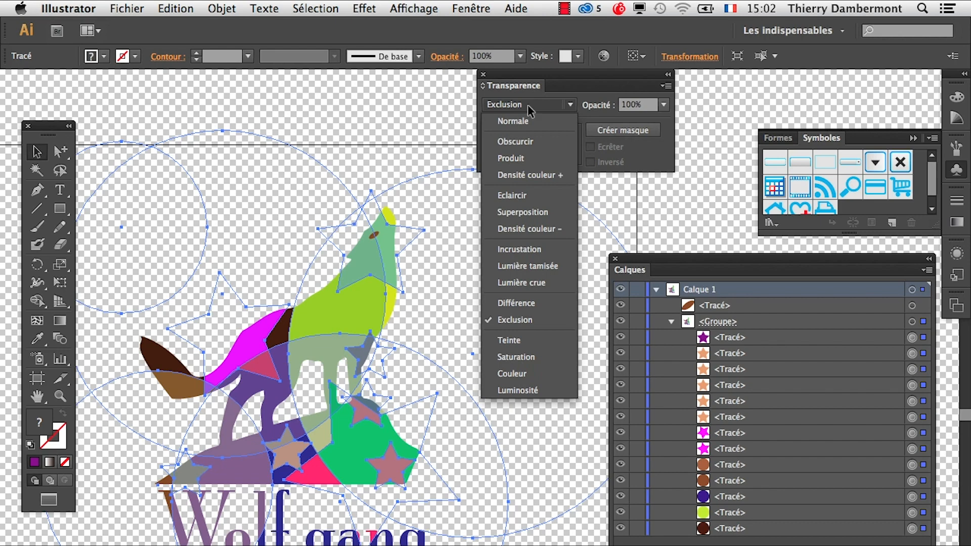
left_click(592, 77)
left_click_drag(605, 77, 557, 129)
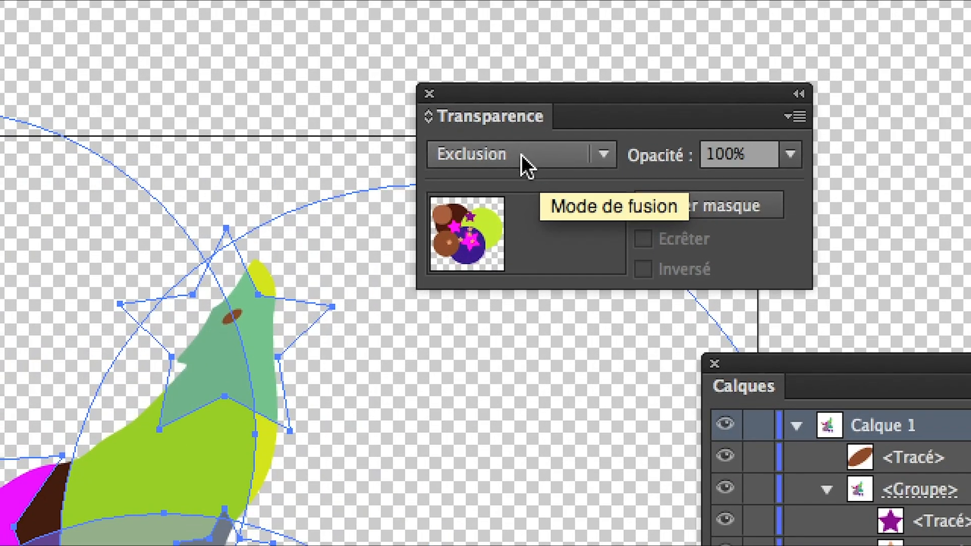
- Try the Normale, Obscurcir and Produit blending modes on the selected paths, and set them to Densité couleur +
left_click(521, 155)
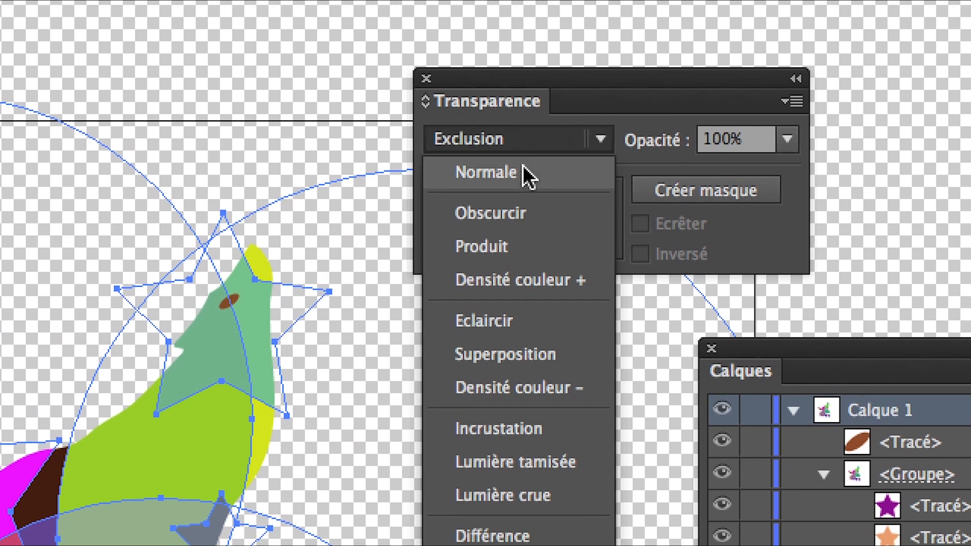
left_click(526, 174)
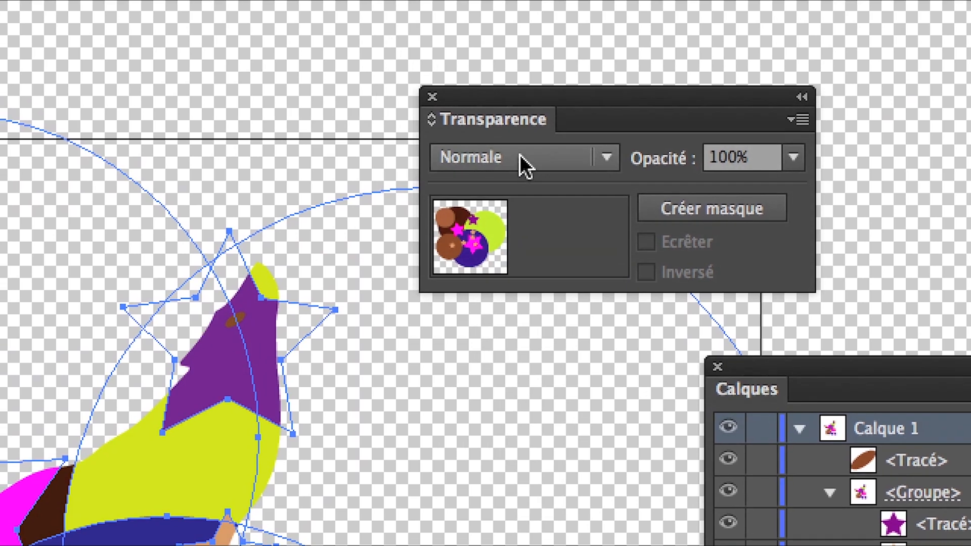
left_click(513, 137)
left_click(531, 217)
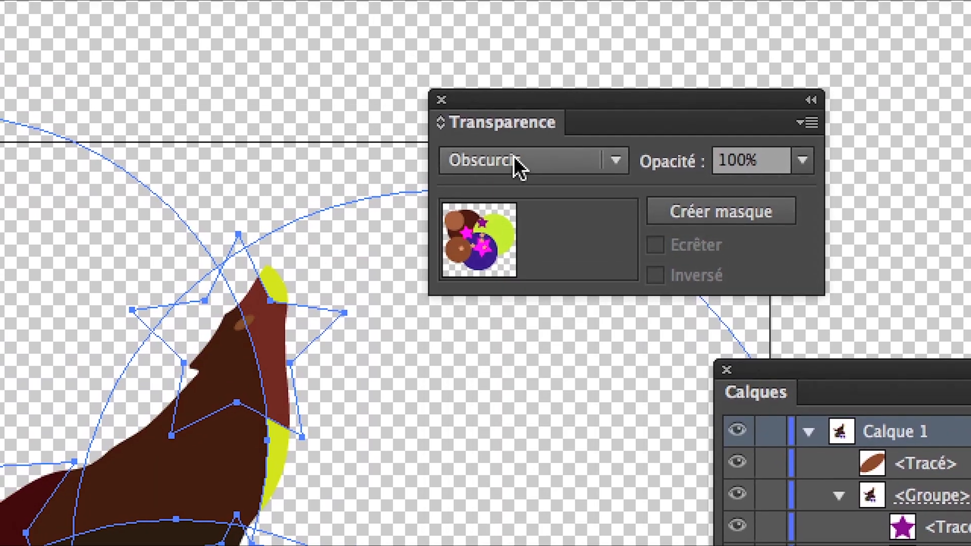
left_click(517, 147)
left_click(536, 239)
left_click(506, 132)
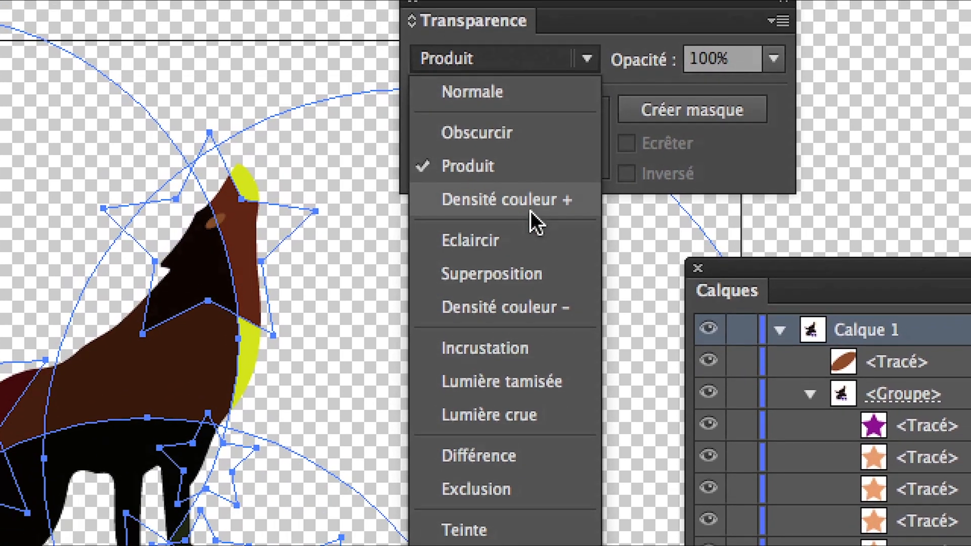
left_click(530, 213)
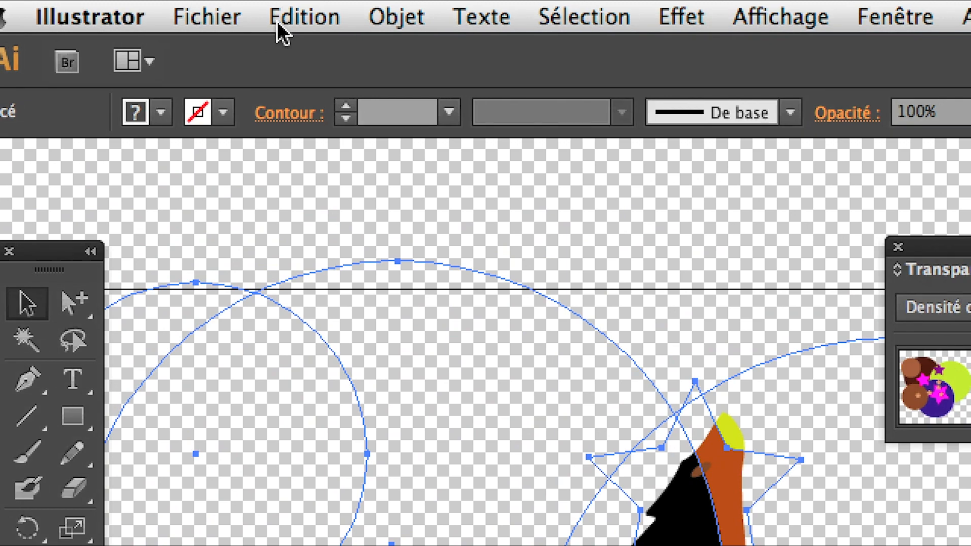
- Find the tool command "Mode de fusion - Mode suivant" in the keyboard shortcut settings and assign it Shift and +
left_click(292, 20)
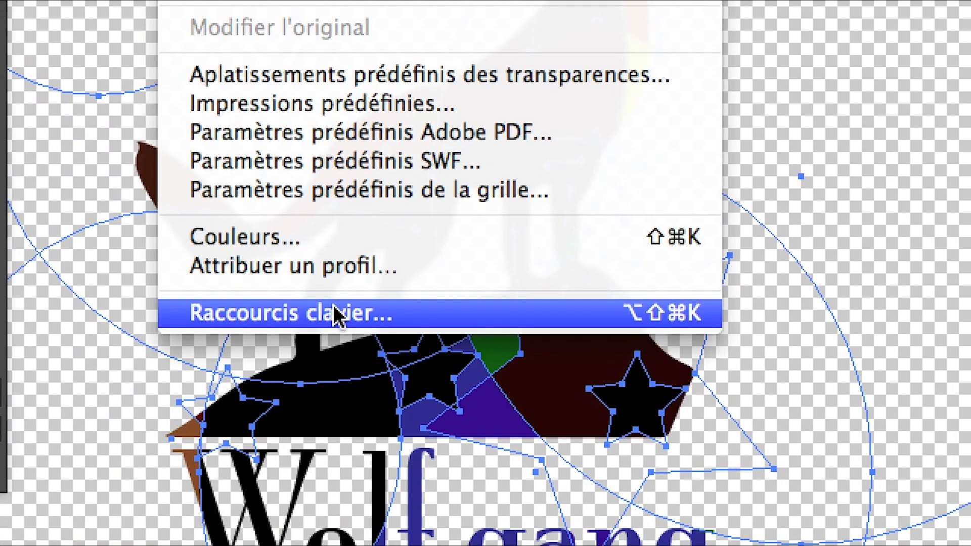
left_click(334, 305)
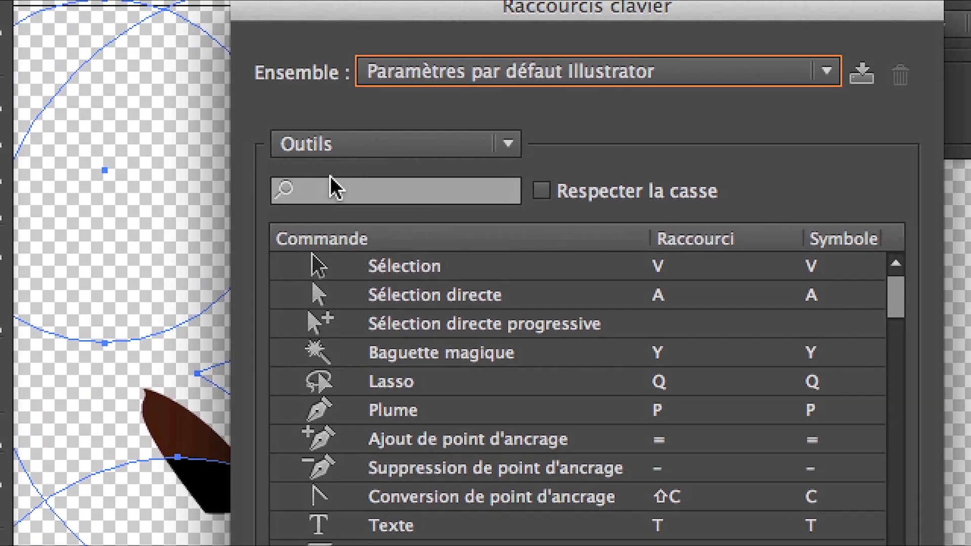
left_click(314, 191)
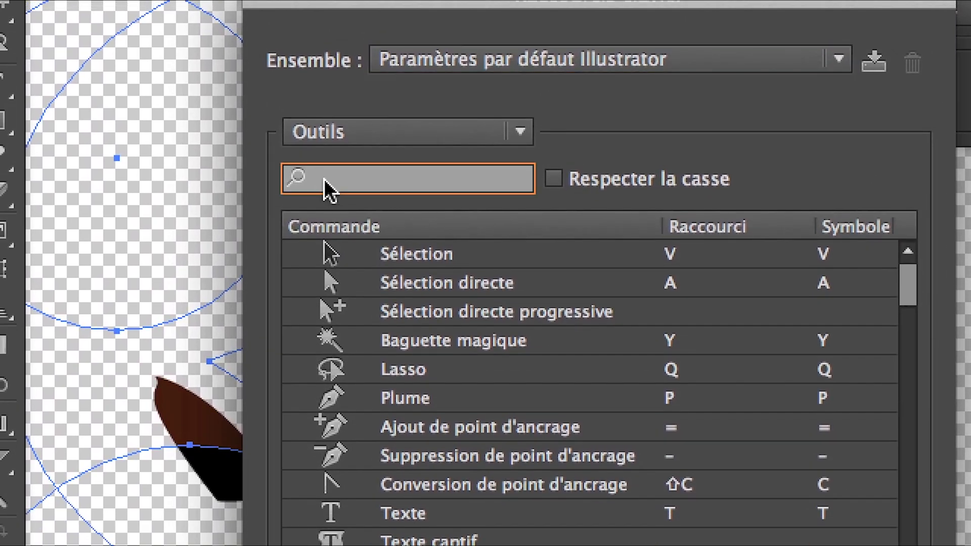
type("mode sui")
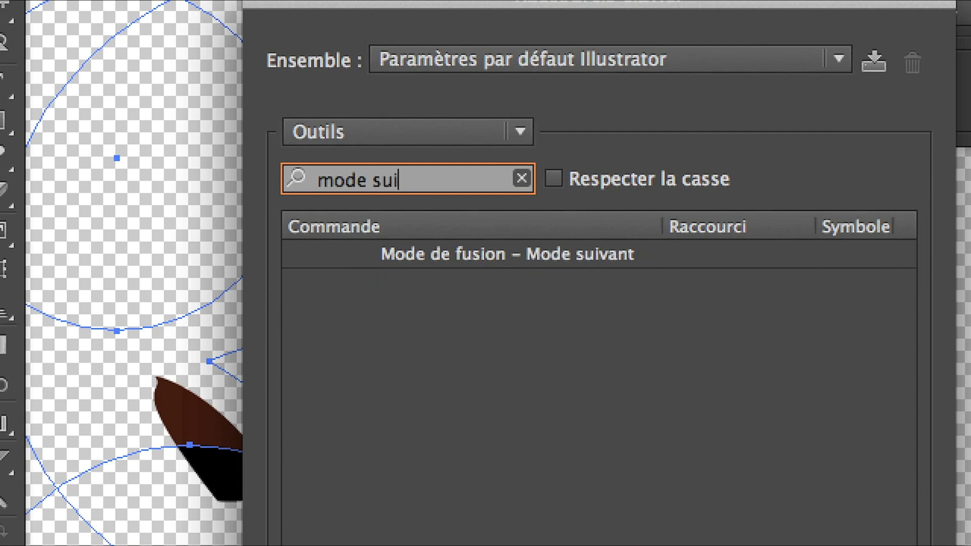
type("vant")
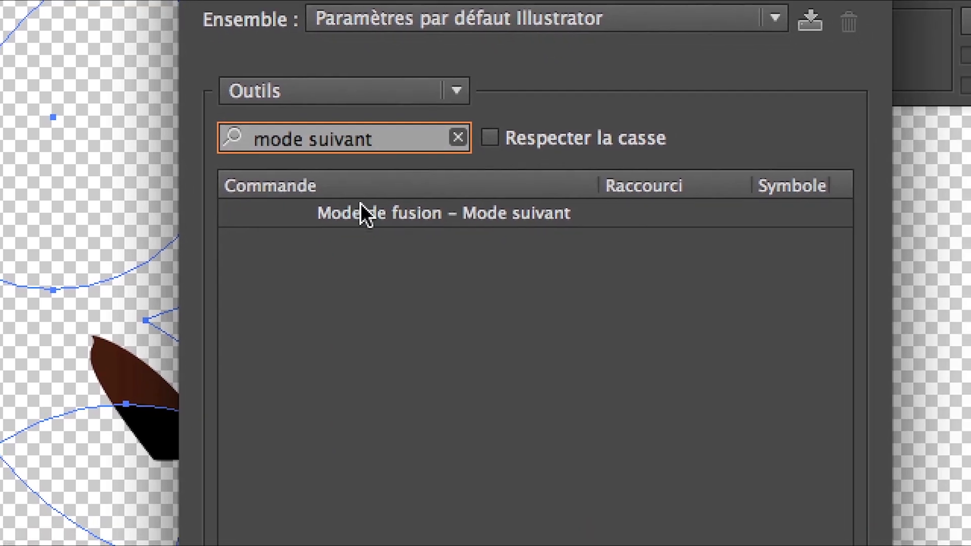
left_click(424, 257)
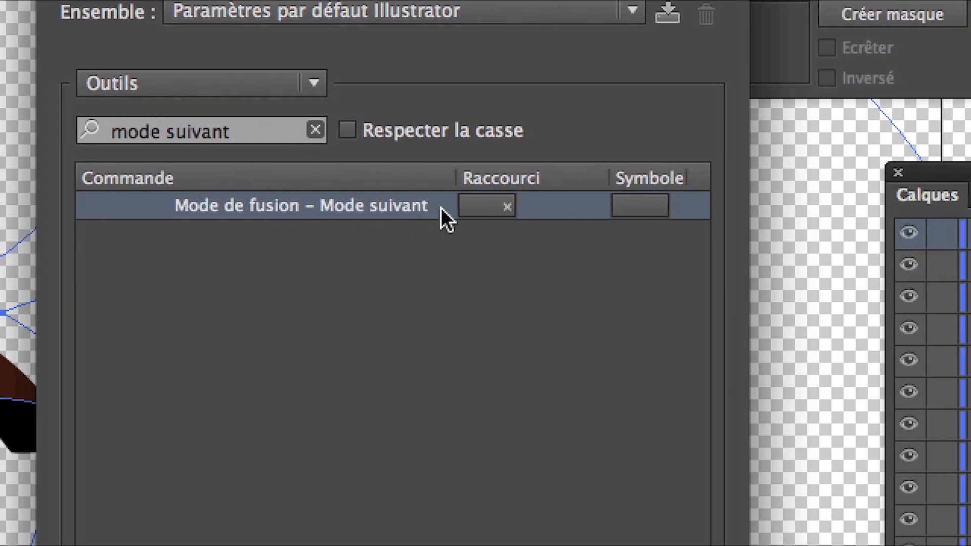
left_click(454, 208)
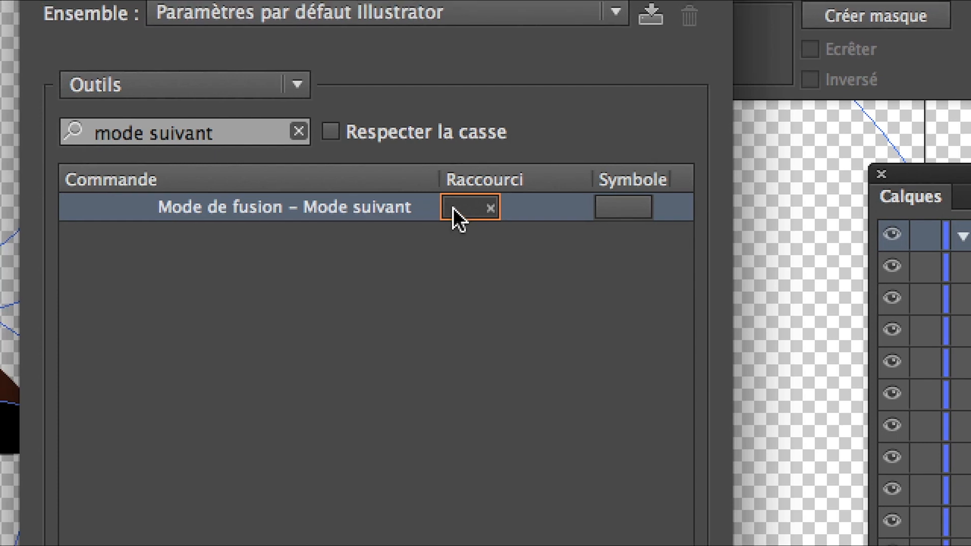
key("shift+plus")
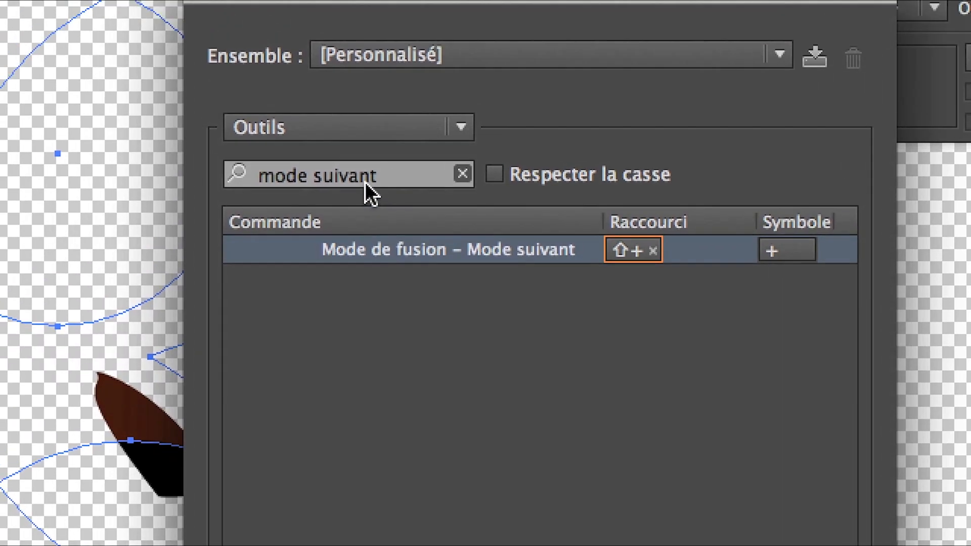
- Find the command "Mode de fusion - Mode précédent" with the search "mode pré" and assign it Shift and -
left_click(218, 135)
left_click_drag(372, 181, 301, 180)
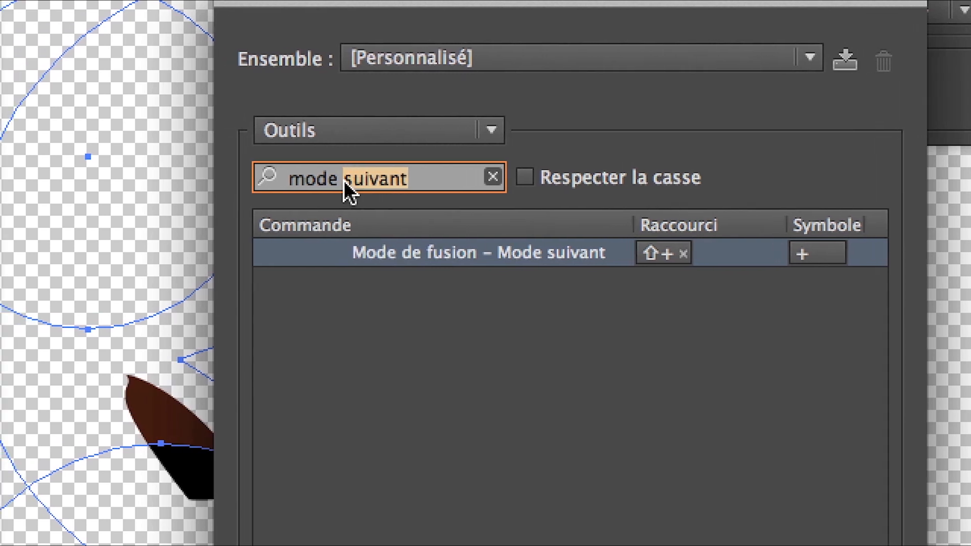
type("pré")
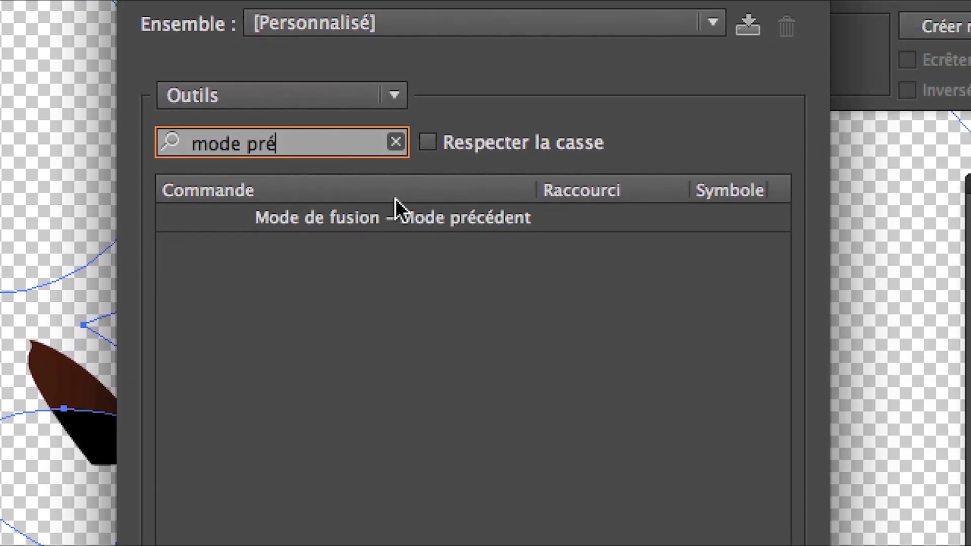
left_click(523, 253)
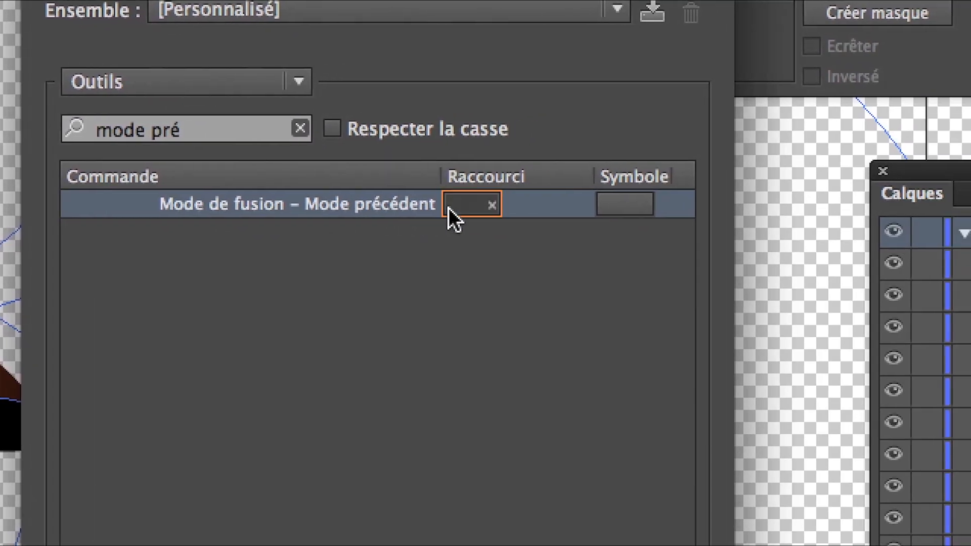
key("shift+minus")
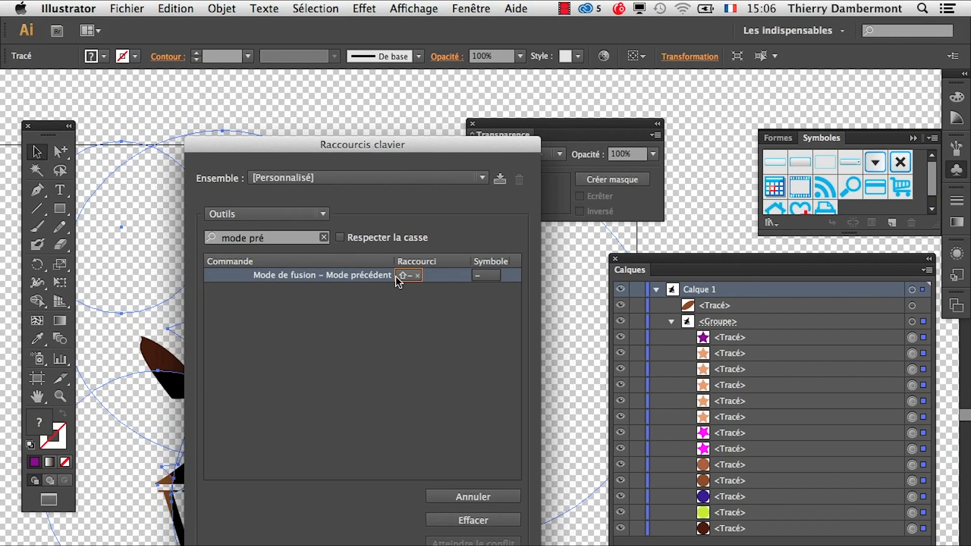
- Confirm the shortcuts and save them as a new set named with the owner's first name followed by "- 01"
left_click(493, 545)
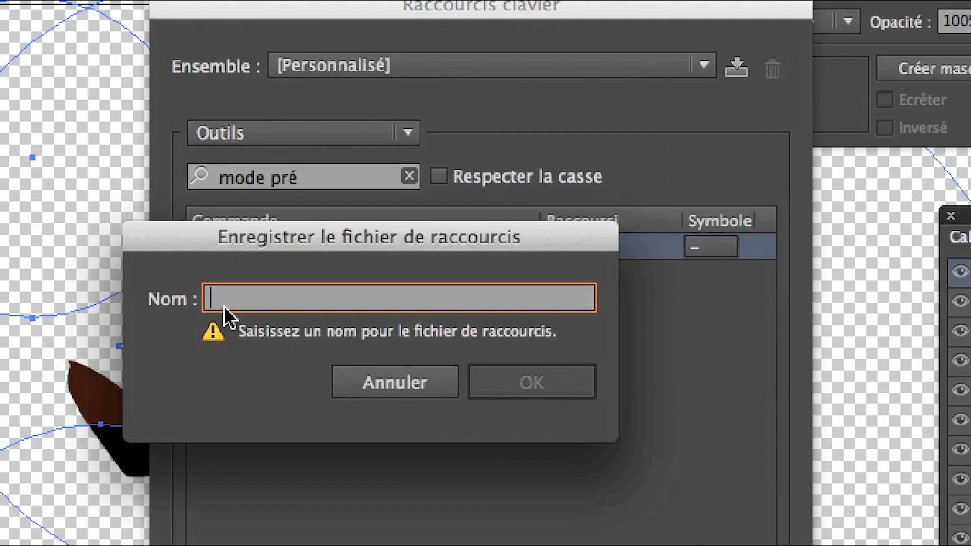
type("thierry - ")
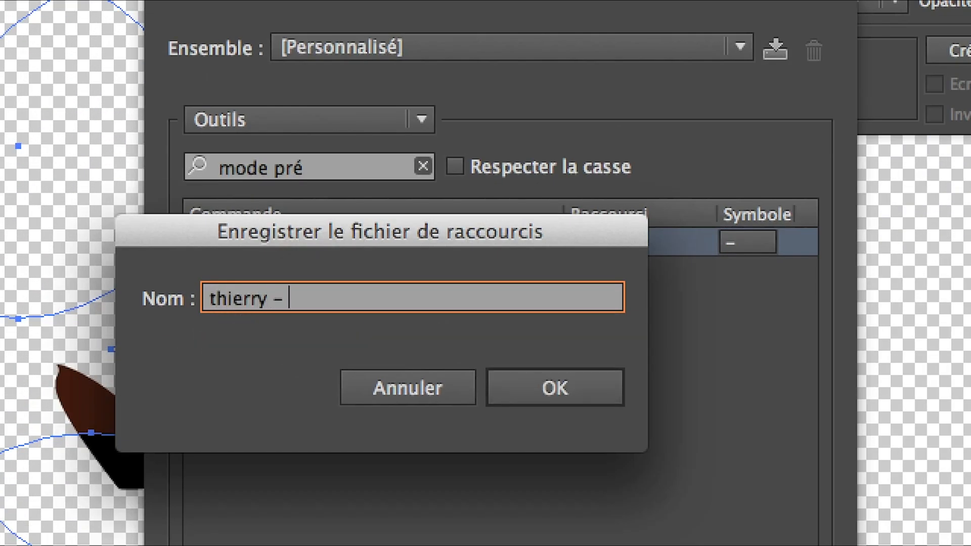
type("01")
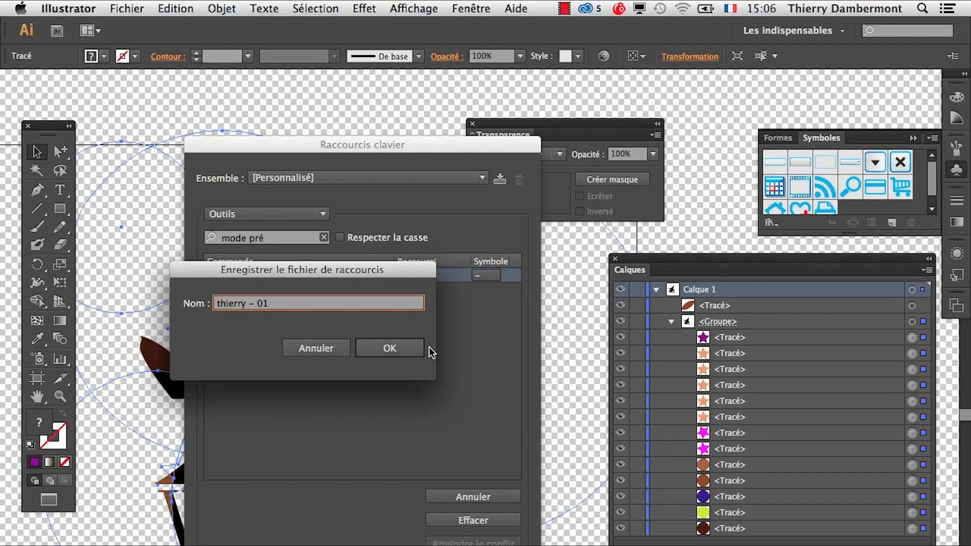
left_click(581, 397)
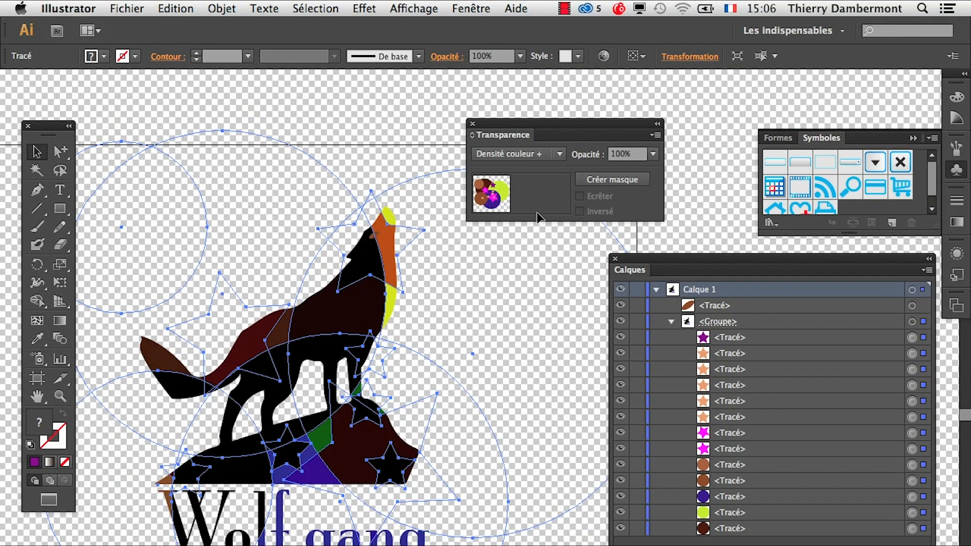
- Reopen the keyboard shortcut settings and check the list of available shortcut sets, keeping the newly saved one
left_click(193, 8)
left_click(283, 422)
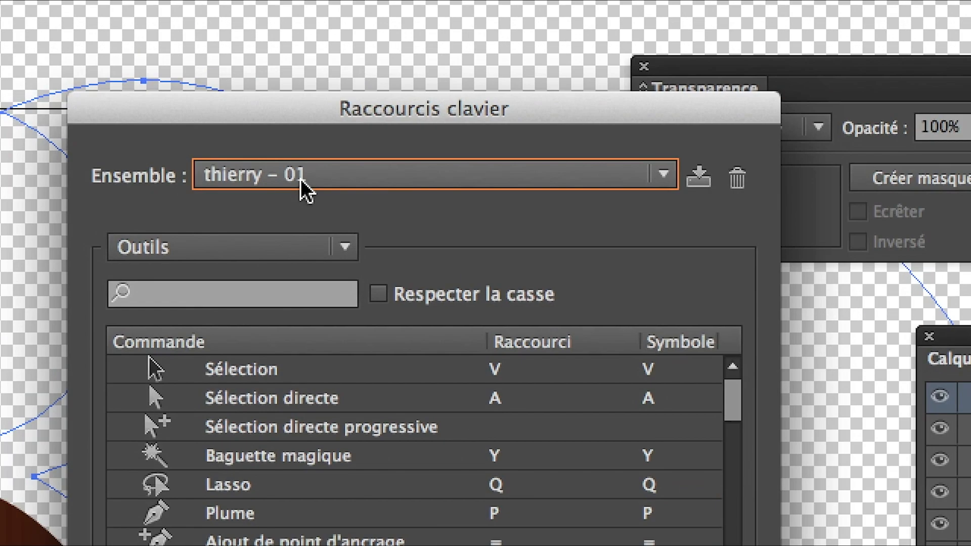
left_click(301, 179)
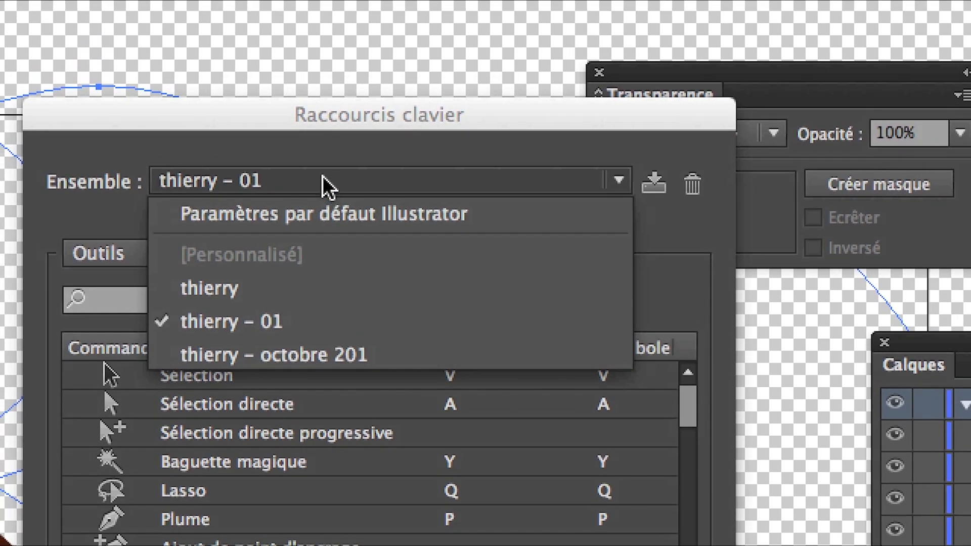
left_click(283, 152)
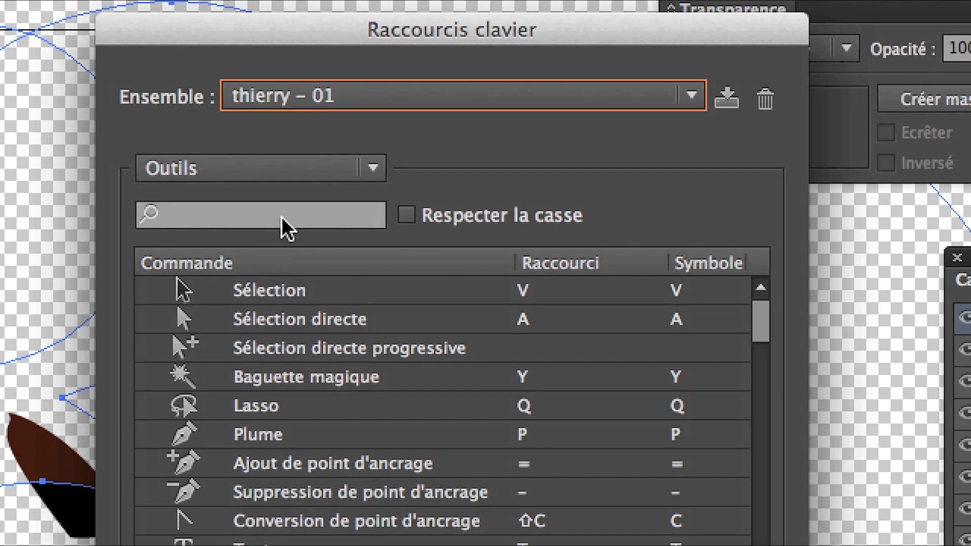
- Search the tool shortcuts for "mode suivant", replace the search with "mode de fusion", and look through the listed commands
left_click(195, 150)
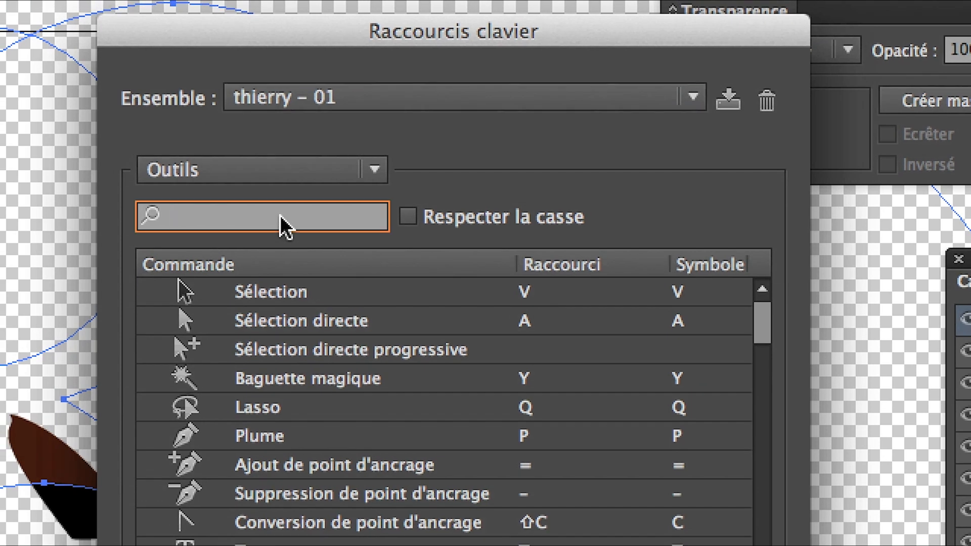
type("mode suivant")
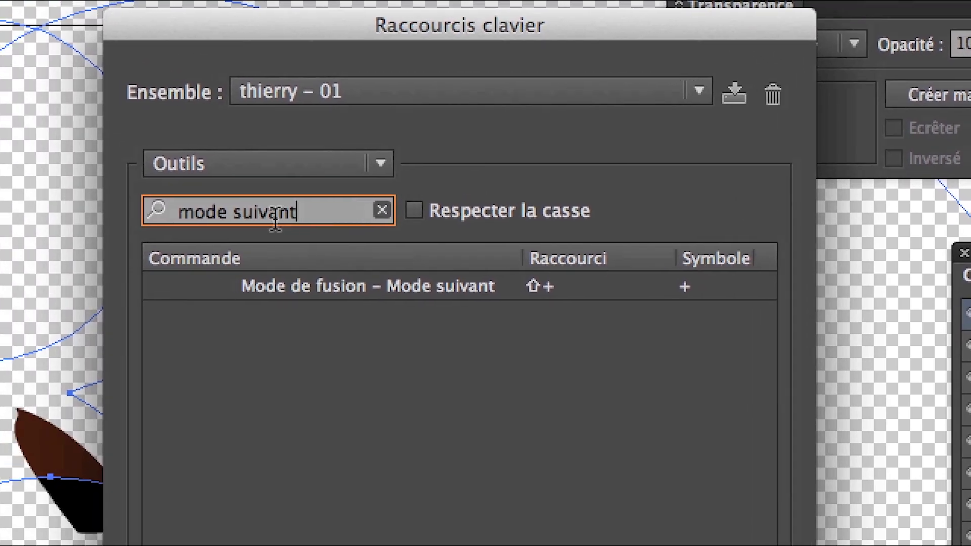
left_click(183, 176)
left_click_drag(146, 176, 162, 176)
left_click_drag(266, 216, 316, 217)
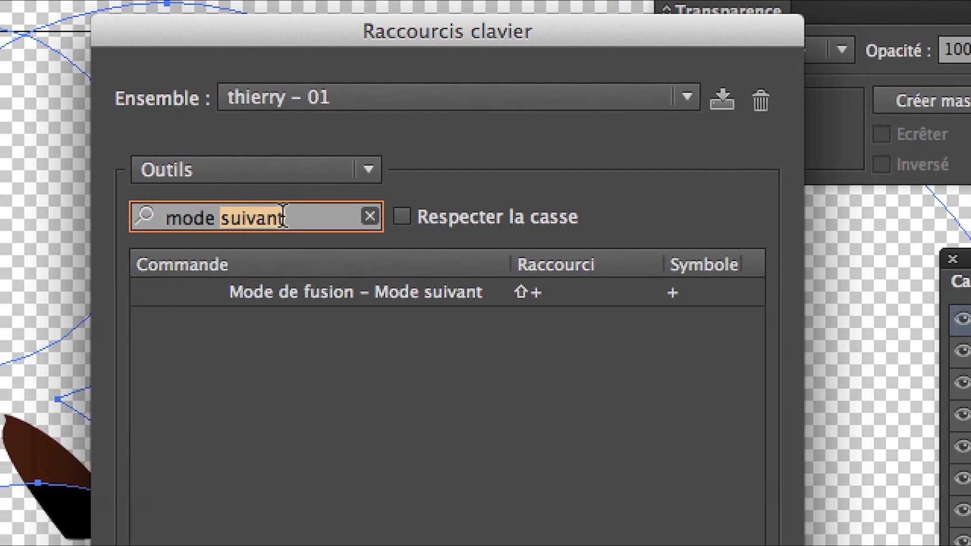
type("de fusion")
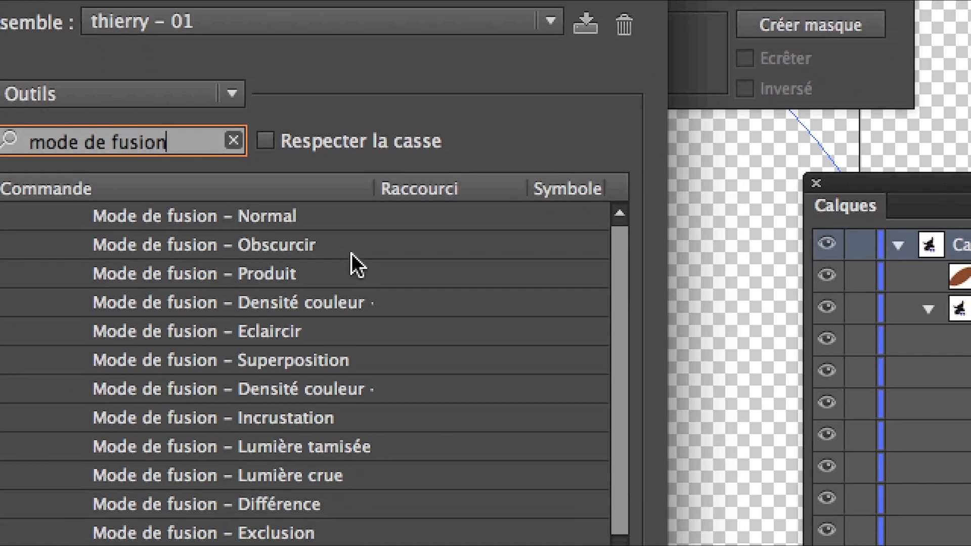
scroll(529, 402, "down", 3)
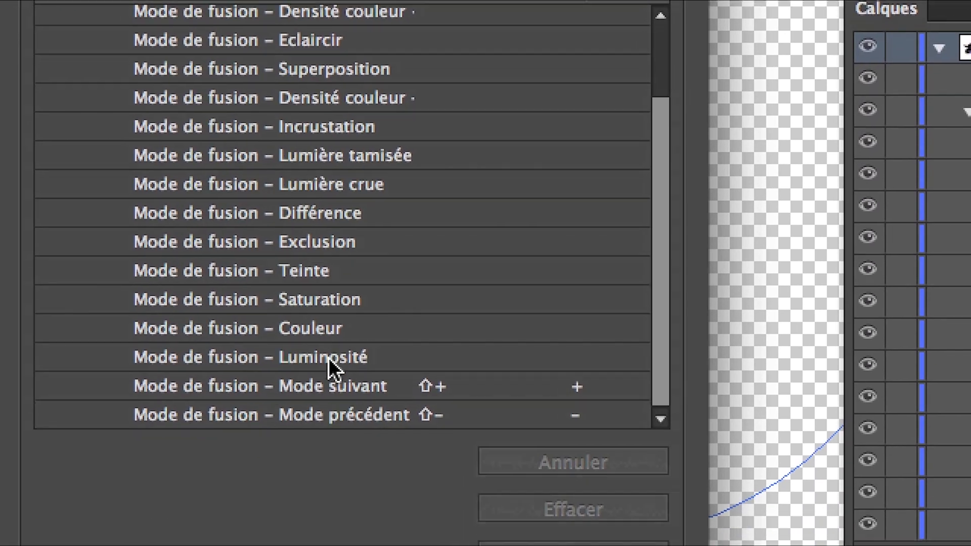
- Check the shortcuts assigned to the "Mode suivant" and "Mode précédent" blending commands and close the shortcut settings with confirmation
left_click(332, 386)
left_click(332, 412)
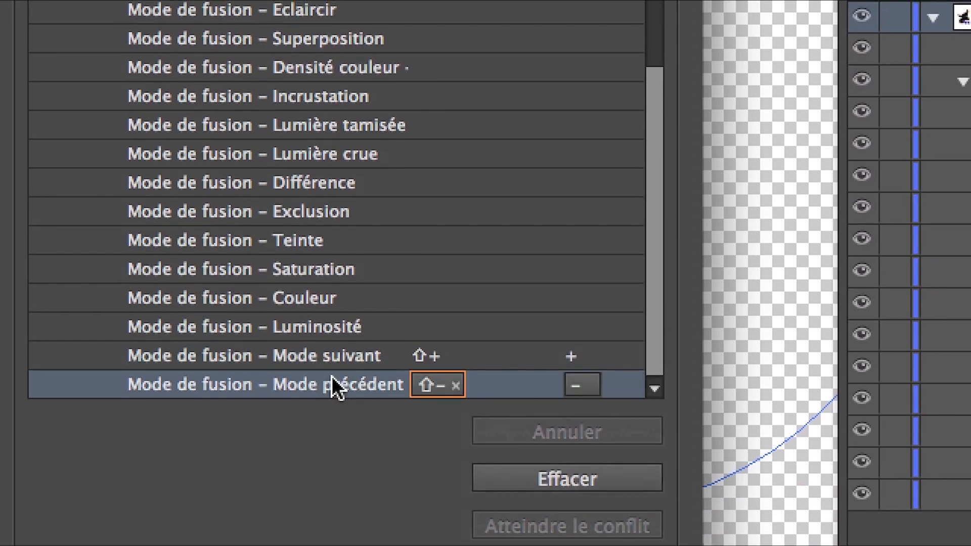
left_click(333, 390)
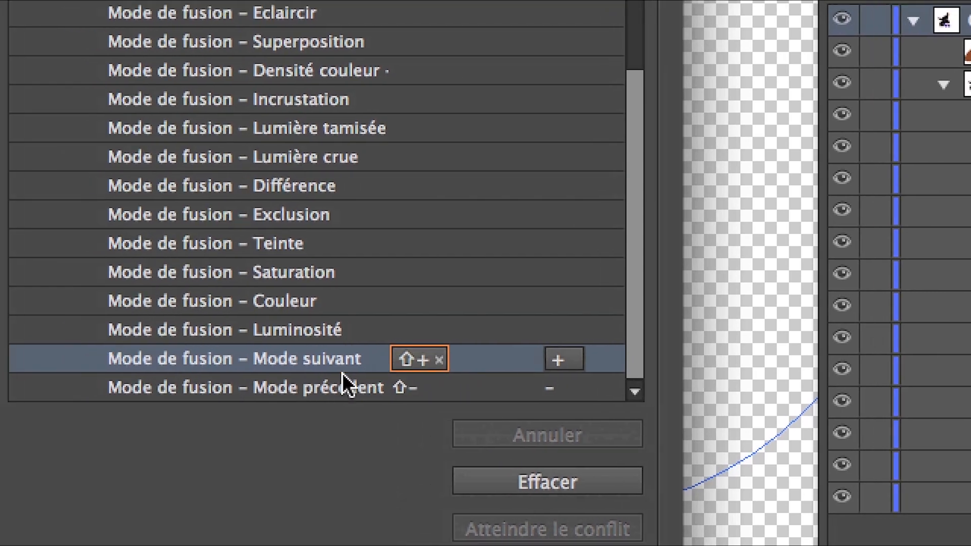
left_click(345, 397)
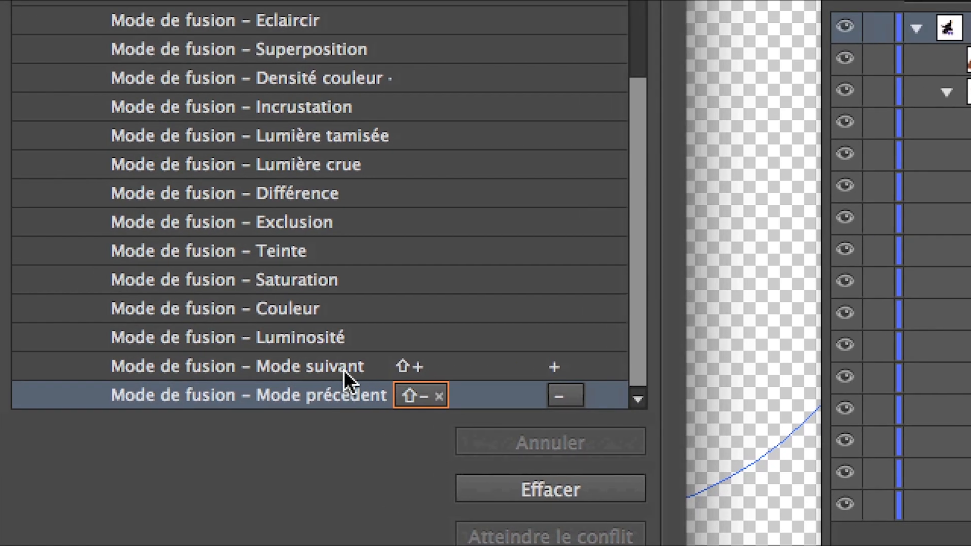
left_click(323, 352)
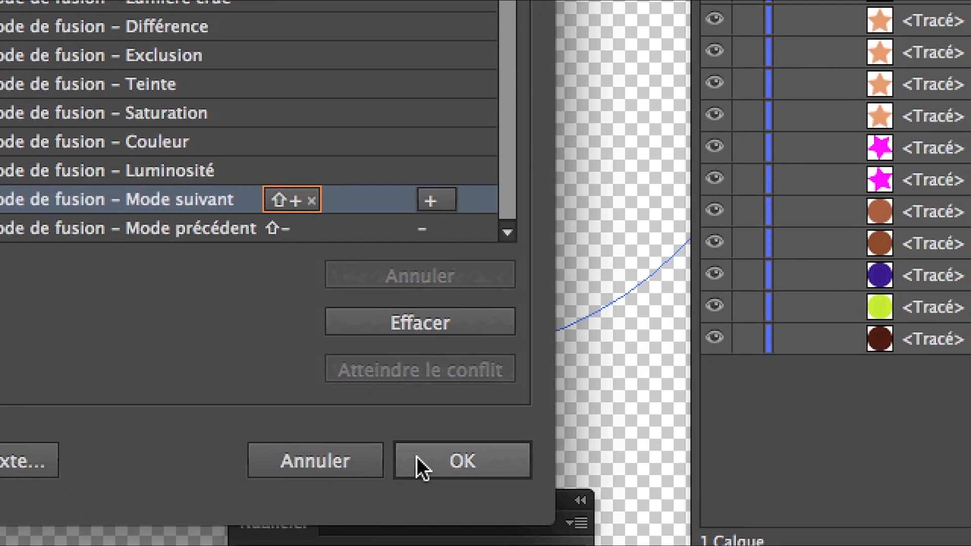
left_click(478, 477)
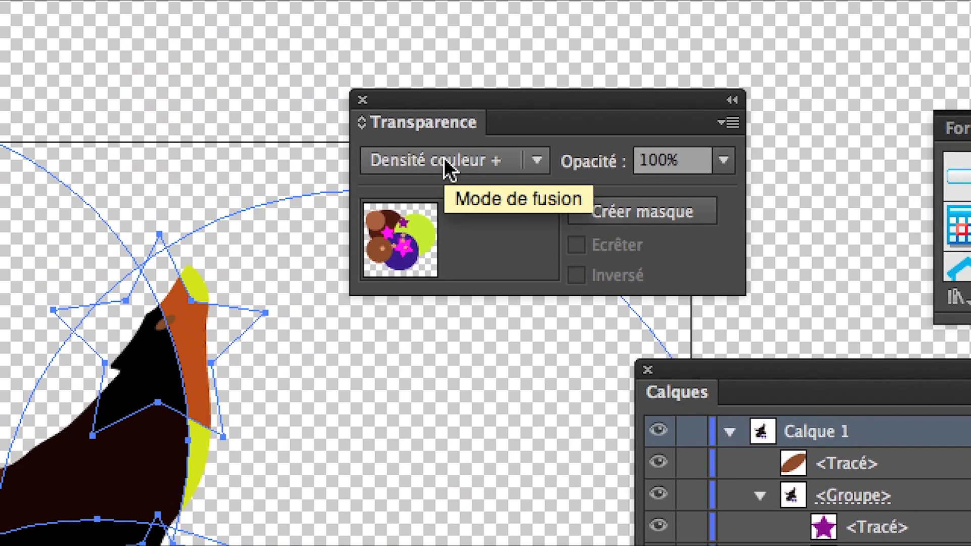
- Cycle the selected shapes' blending mode forward with the custom shortcut from Densité couleur + to Luminosité
left_click(436, 140)
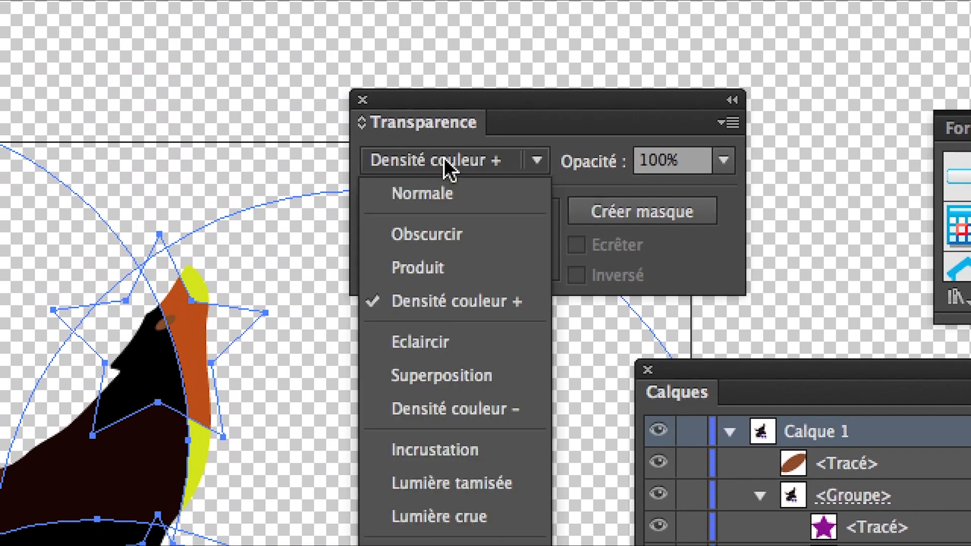
left_click(437, 140)
key("shift+plus")
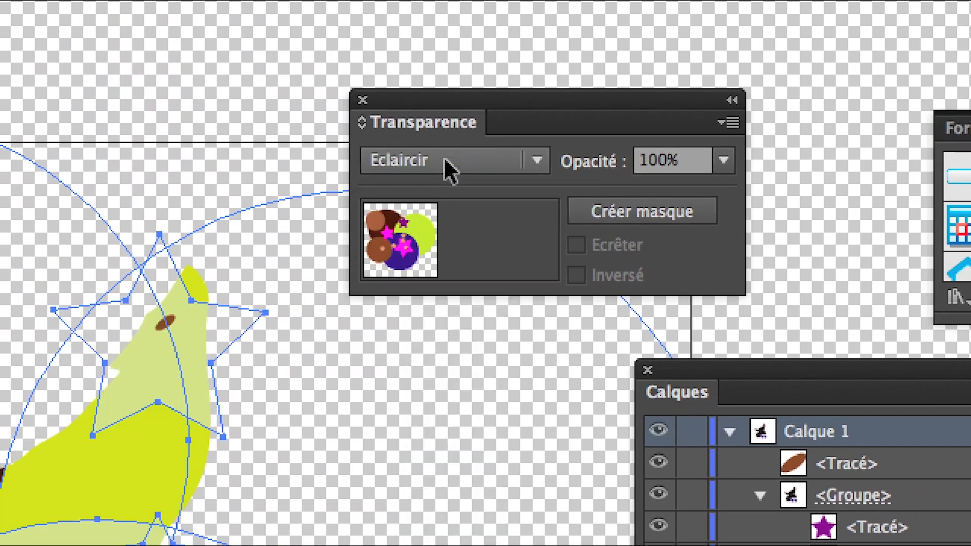
key("shift+plus")
key("shift+plus")
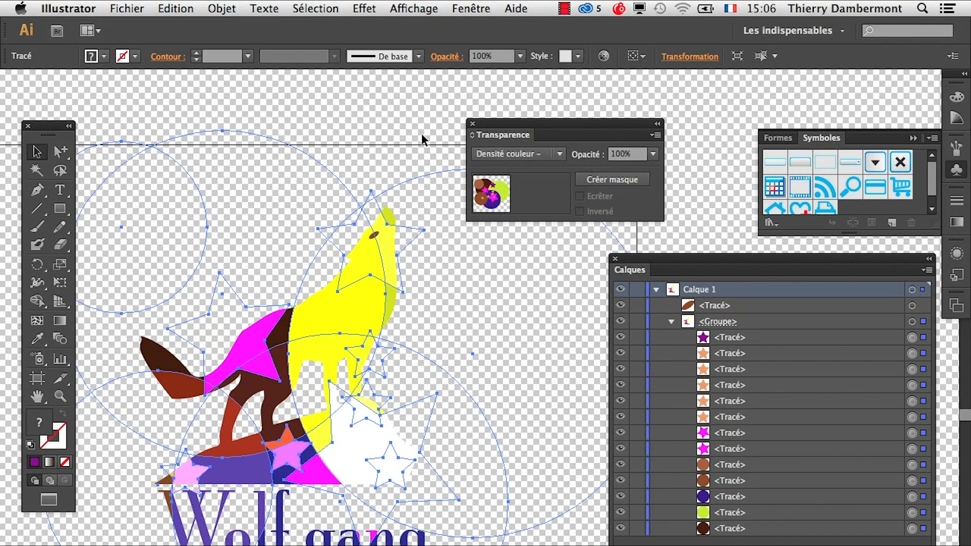
key("shift+plus")
key("shift+plus")
key("shift+plus")
key("shift+plus")
key("shift+plus")
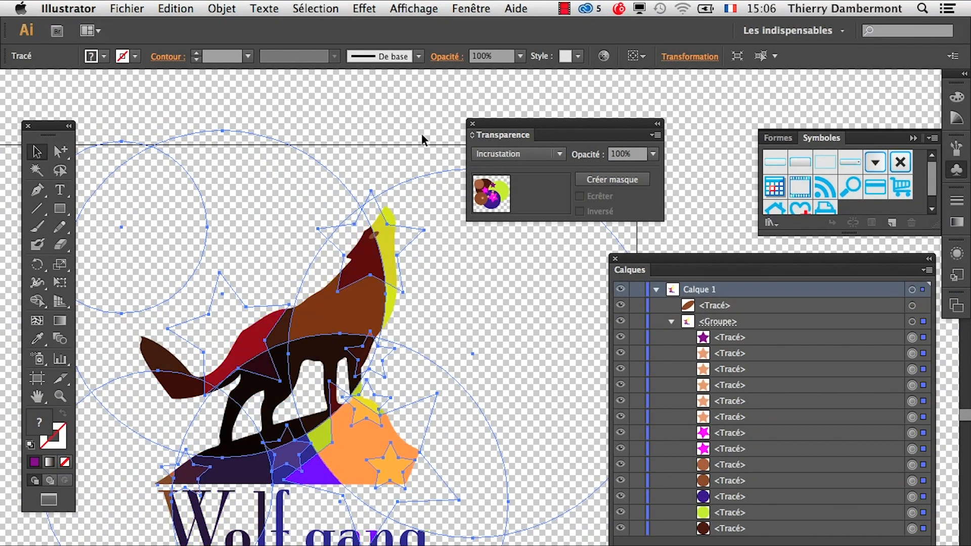
key("shift+plus")
key("shift+plus")
key("shift+plus")
key("shift+plus")
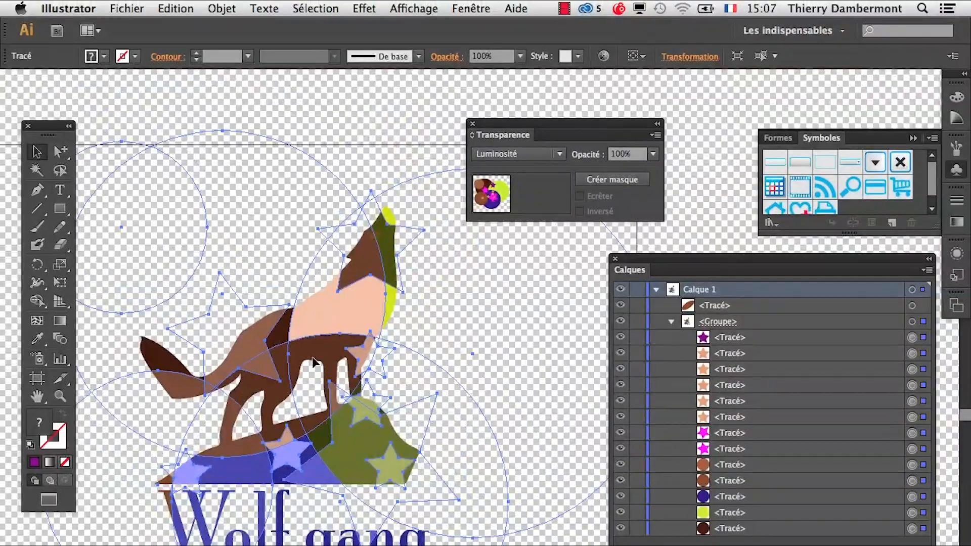
- Hide the selection outlines and nudge the selected group slightly downward
left_click(411, 8)
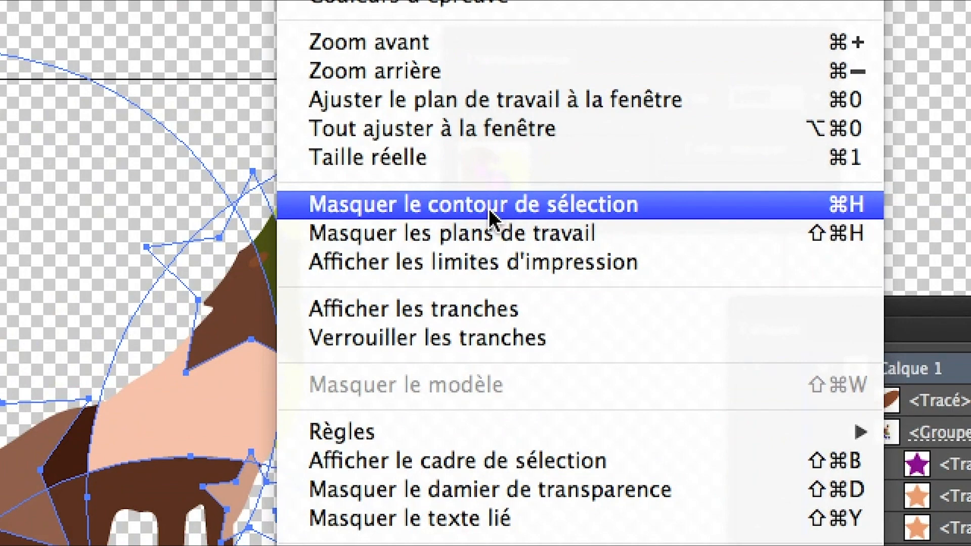
left_click(490, 217)
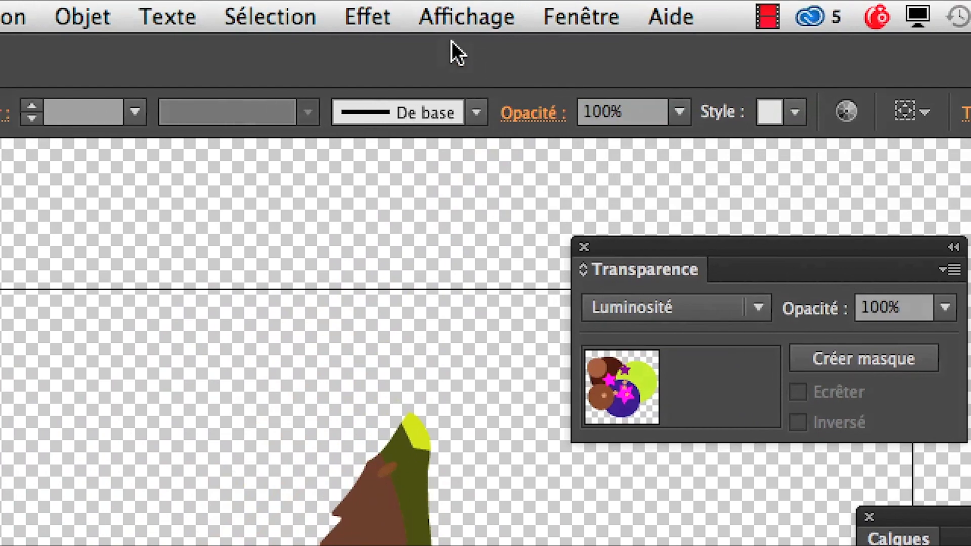
left_click(454, 6)
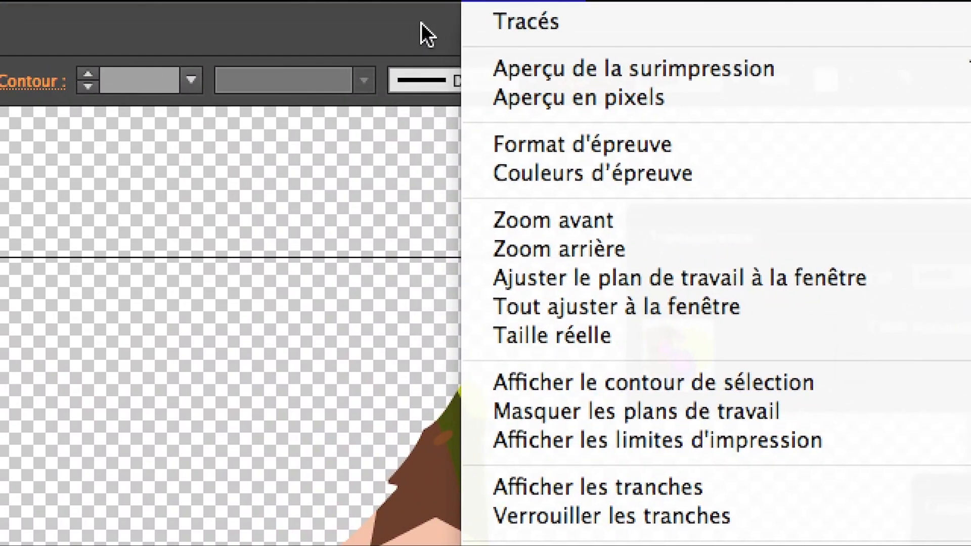
left_click(421, 22)
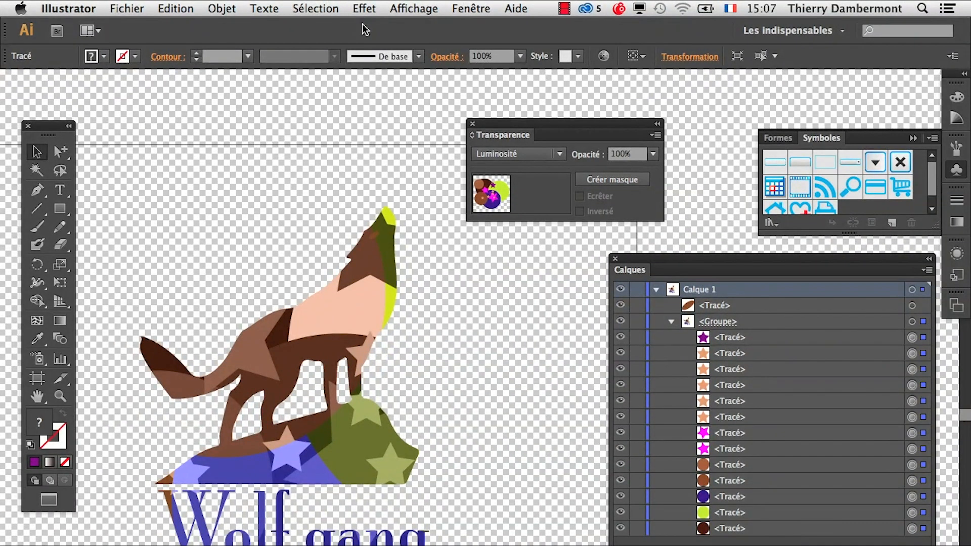
key("shift+Down")
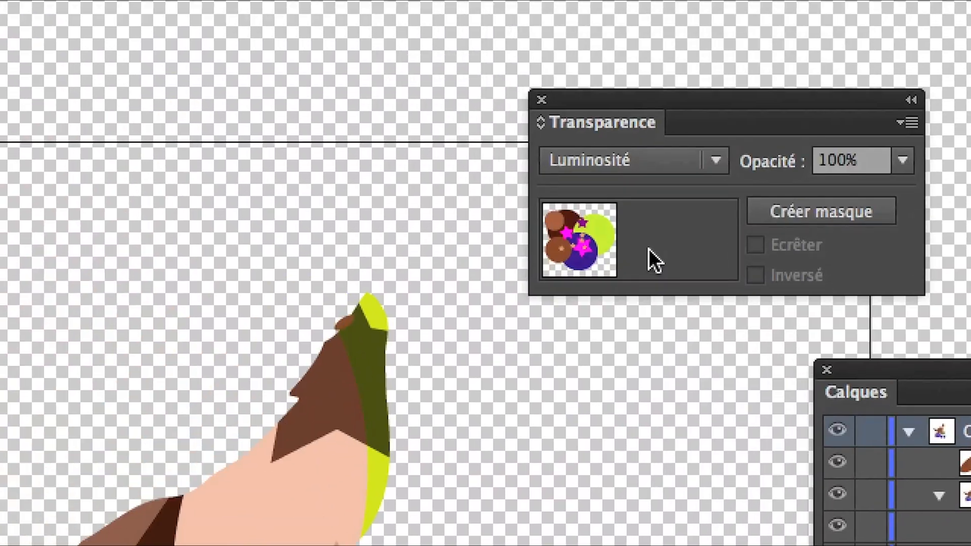
- Step the shapes' blending mode backward from Luminosité to Lumière crue and forward again to Luminosité
left_click(649, 160)
left_click(648, 160)
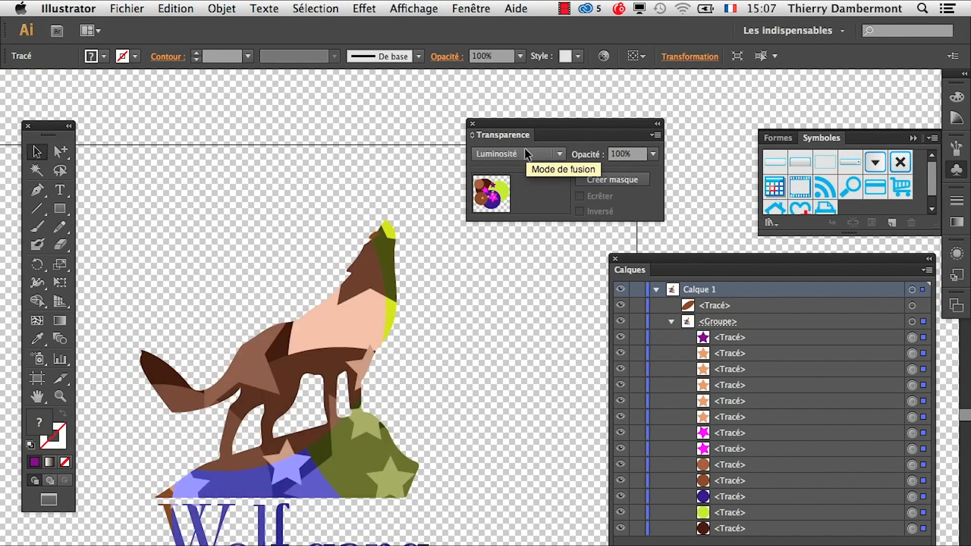
scroll(525, 148, "up", 5)
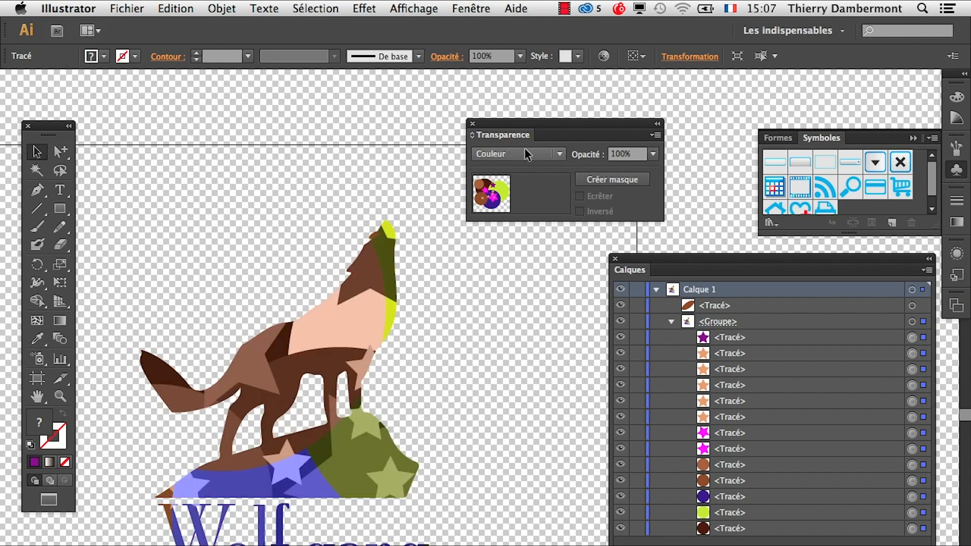
scroll(525, 148, "up", 2)
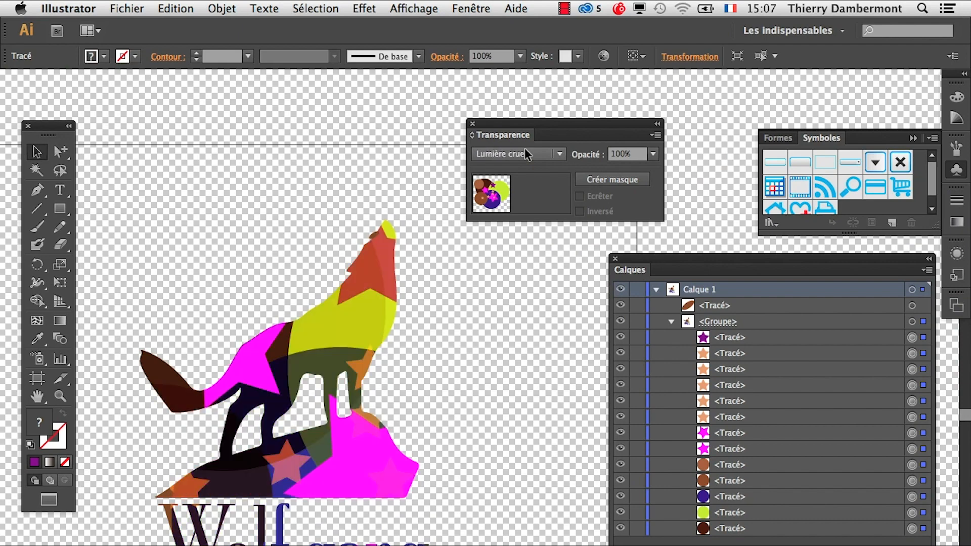
scroll(525, 149, "down", 2)
scroll(524, 147, "down", 5)
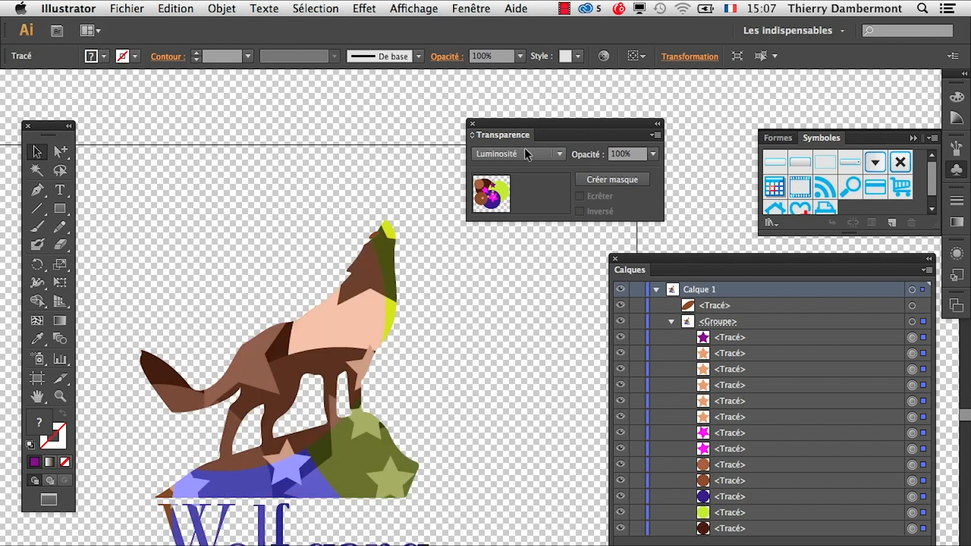
- Step the shapes' blending mode back to Teinte and inspect the wolf at a closer zoom
scroll(524, 148, "up", 2)
scroll(524, 148, "up", 1)
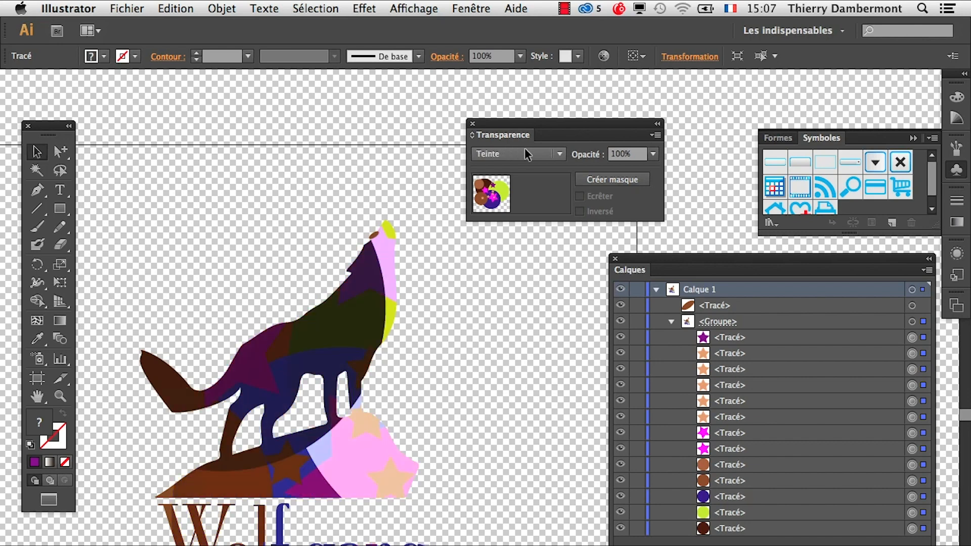
scroll(251, 406, "up", 2)
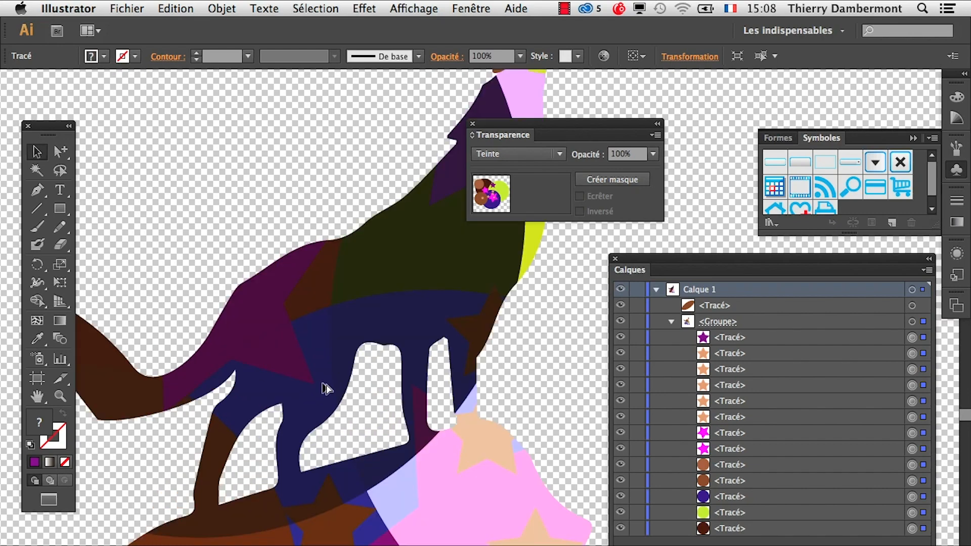
scroll(328, 389, "down", 2)
scroll(353, 372, "up", 1)
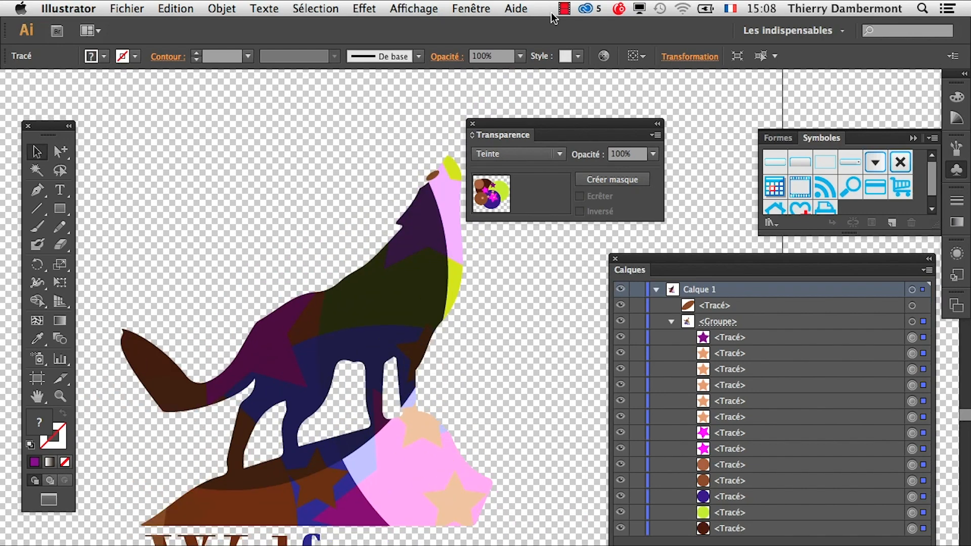
- Move the Transparence panel clear of the wolf and step the shapes' blending mode back to Incrustation
left_click_drag(556, 128, 669, 134)
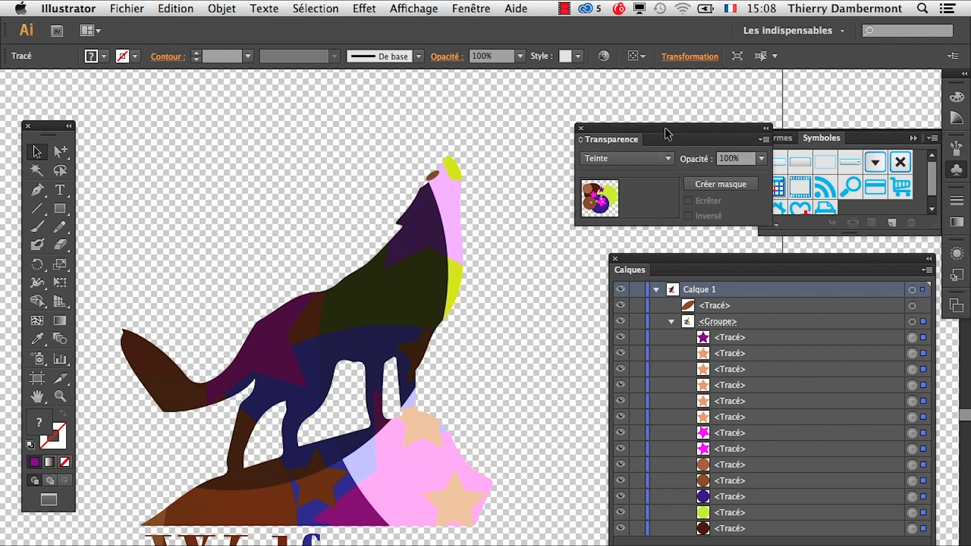
key("Up")
key("Up")
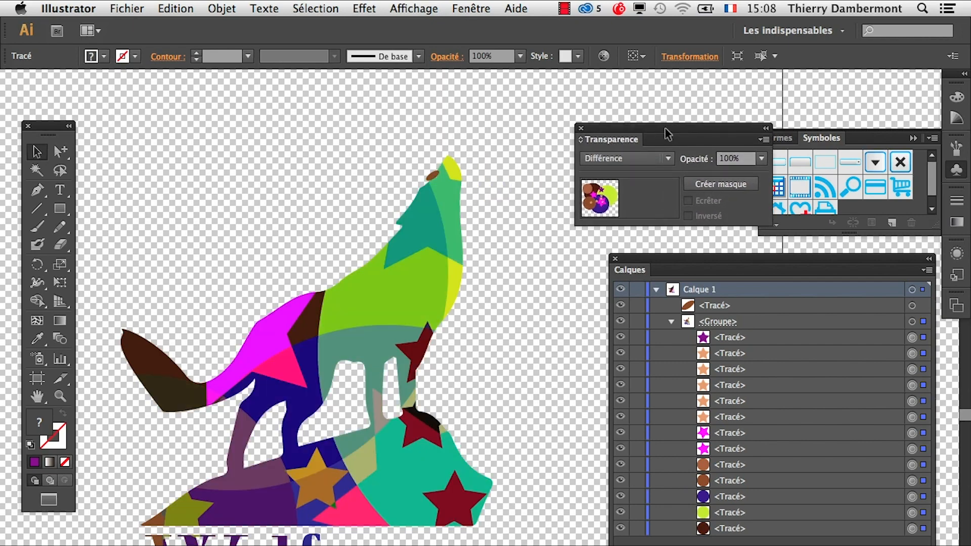
key("Up")
key("Up")
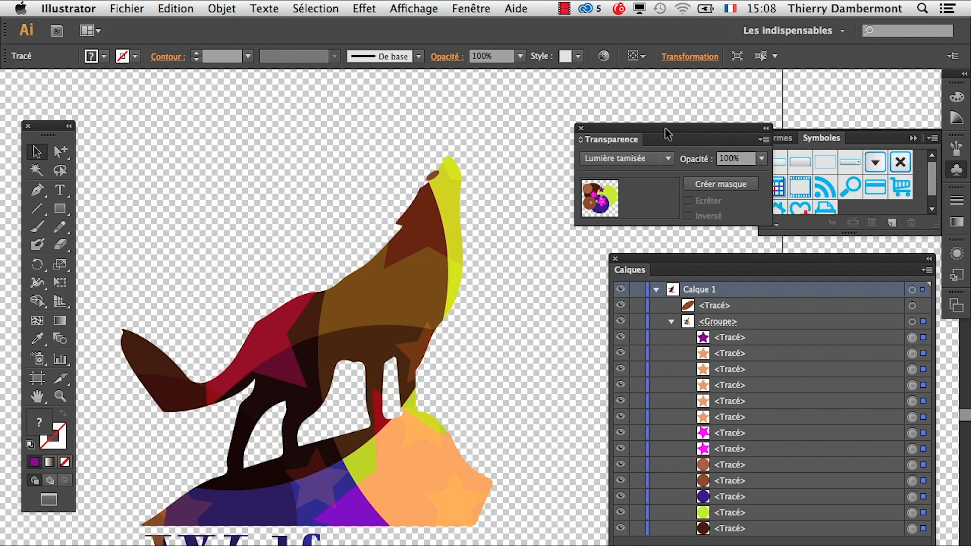
key("Up")
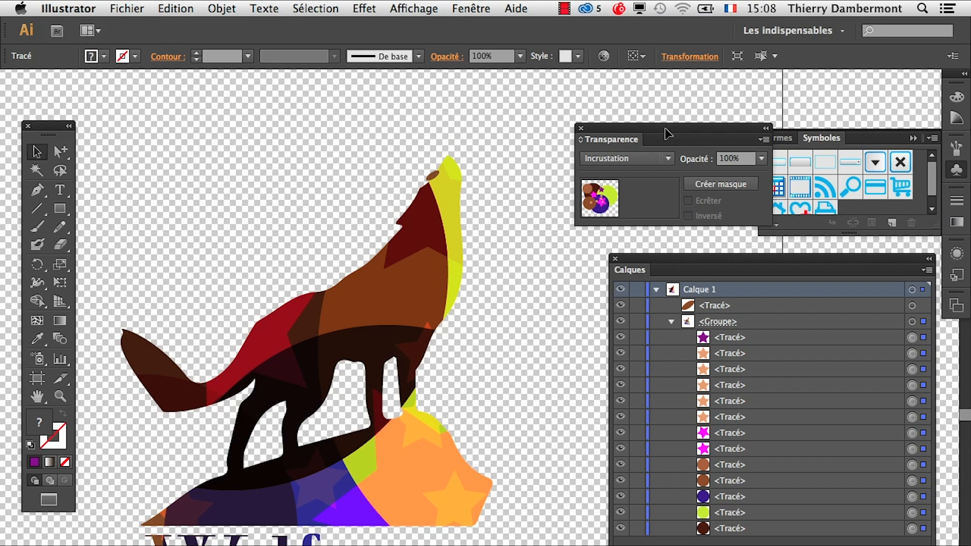
left_click_drag(664, 132, 633, 107)
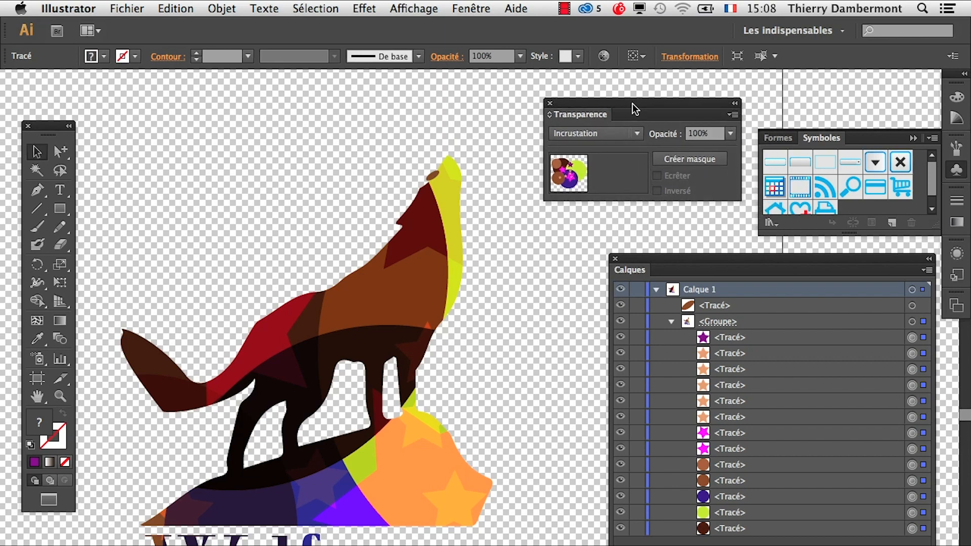
- Open the keyboard shortcut settings and filter the tool commands by "mode de fusion"
left_click(475, 9)
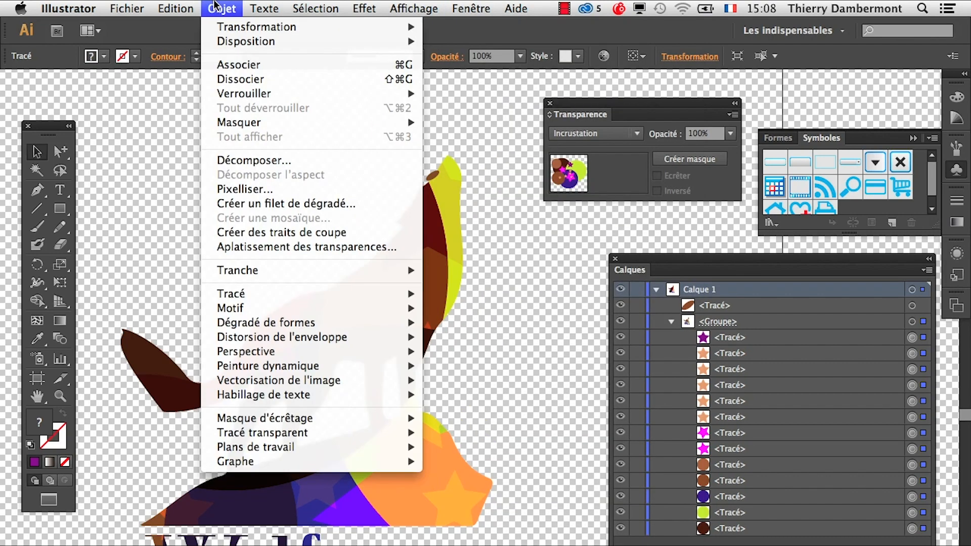
mouse_move(175, 8)
left_click(277, 422)
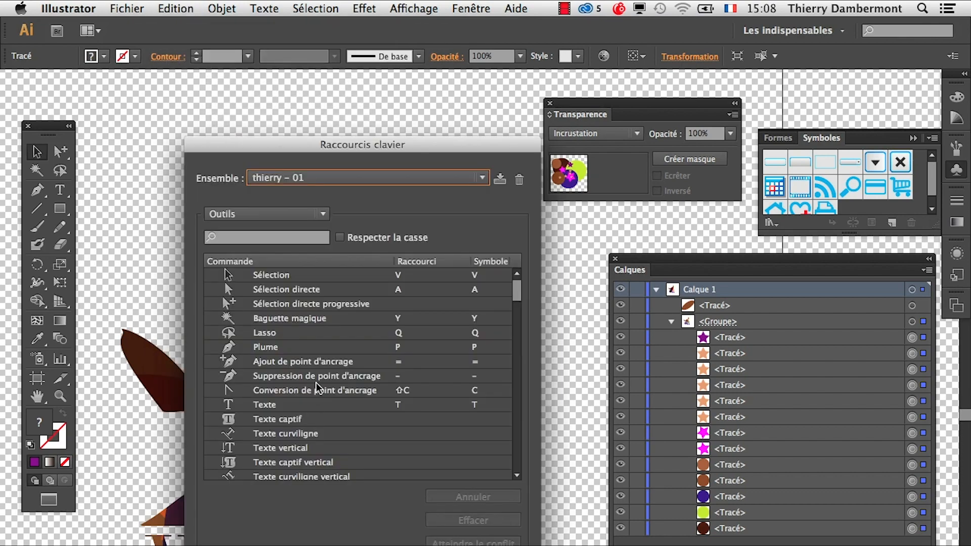
left_click(236, 239)
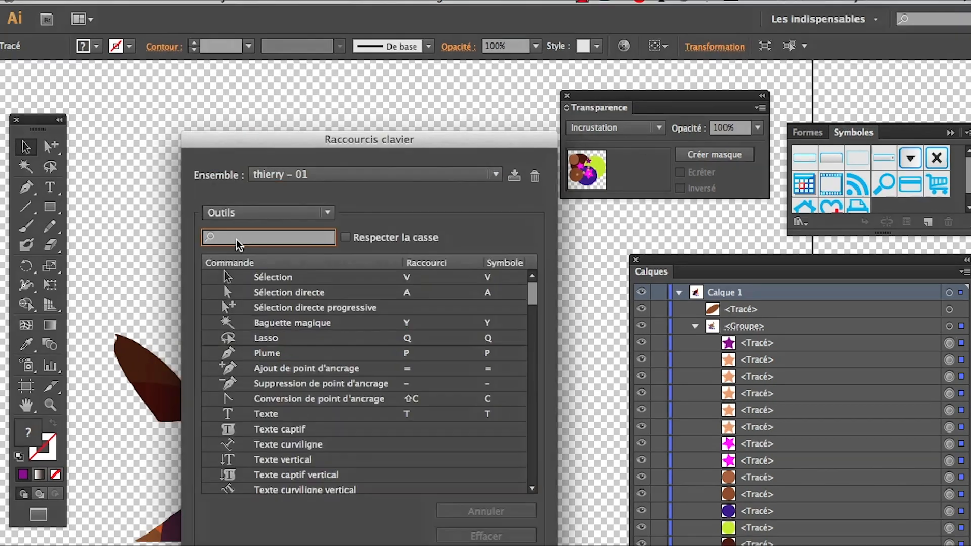
type("mode des")
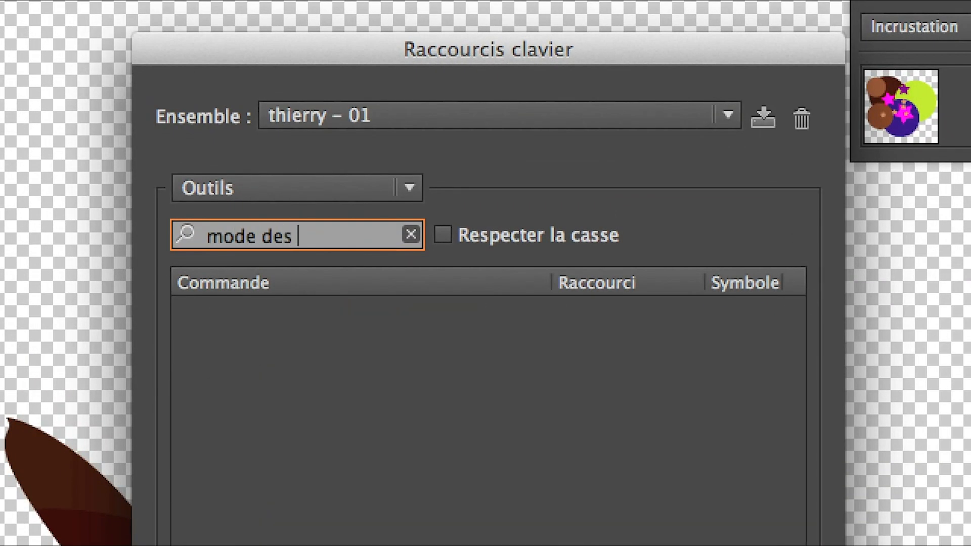
key("BackSpace")
key("BackSpace")
type("fusion")
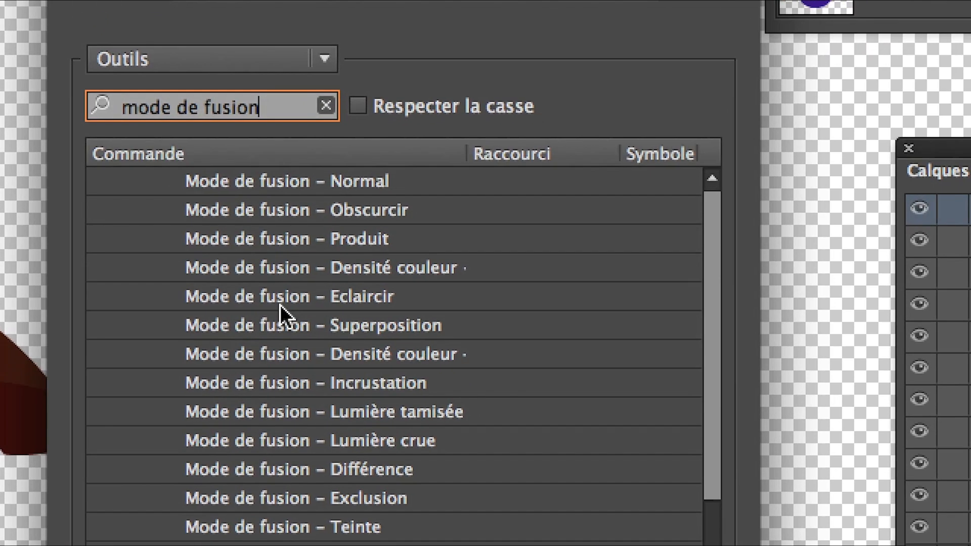
- Check the shortcuts assigned to the Mode suivant and Mode précédent blending commands and close the shortcut settings
scroll(364, 439, "down", 3)
left_click(308, 393)
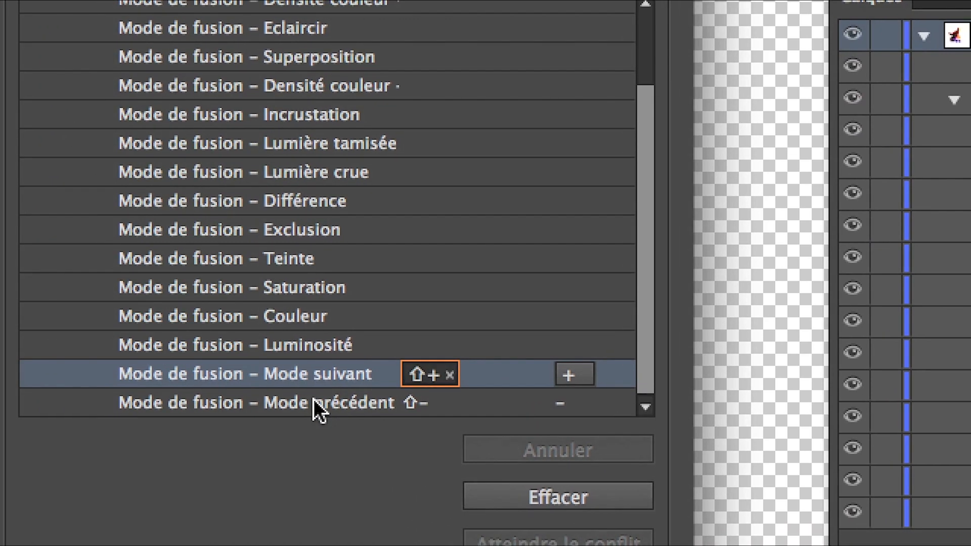
left_click(344, 416)
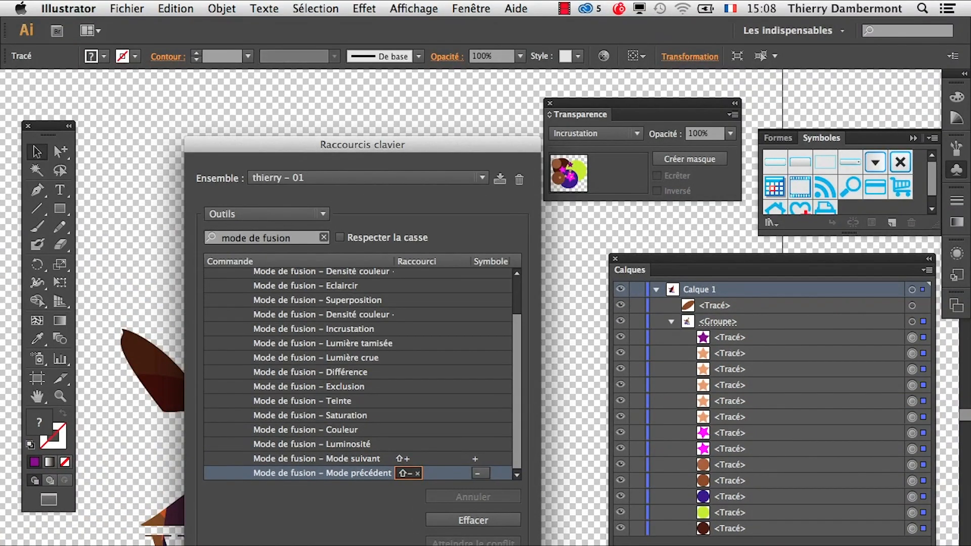
key("Return")
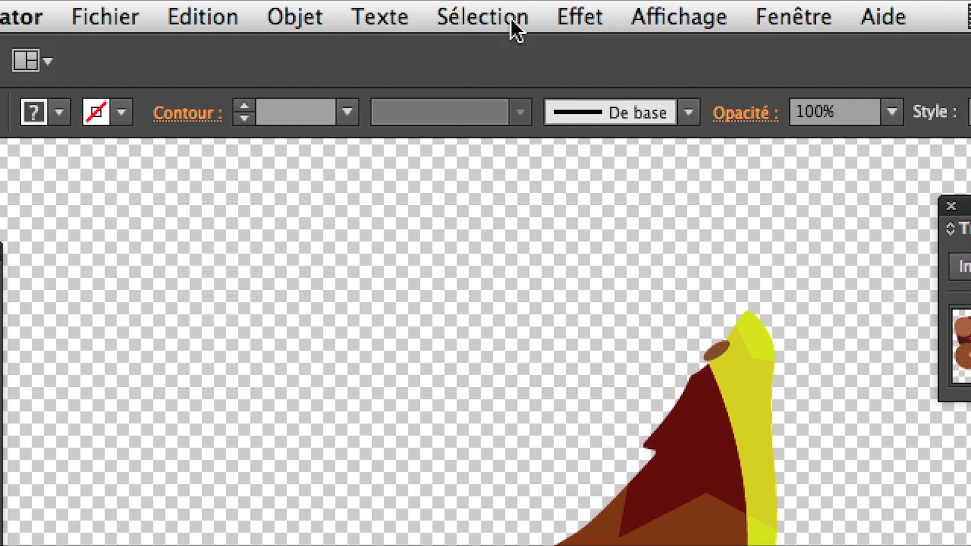
- Save the selected shapes as a selection named "intérieur du loup" and recall that saved selection from an empty selection
left_click(461, 16)
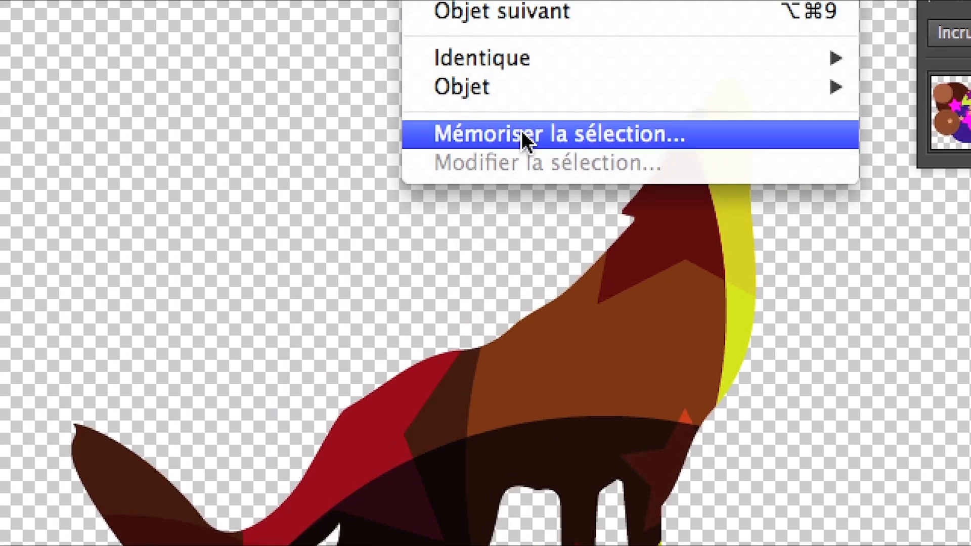
left_click(582, 367)
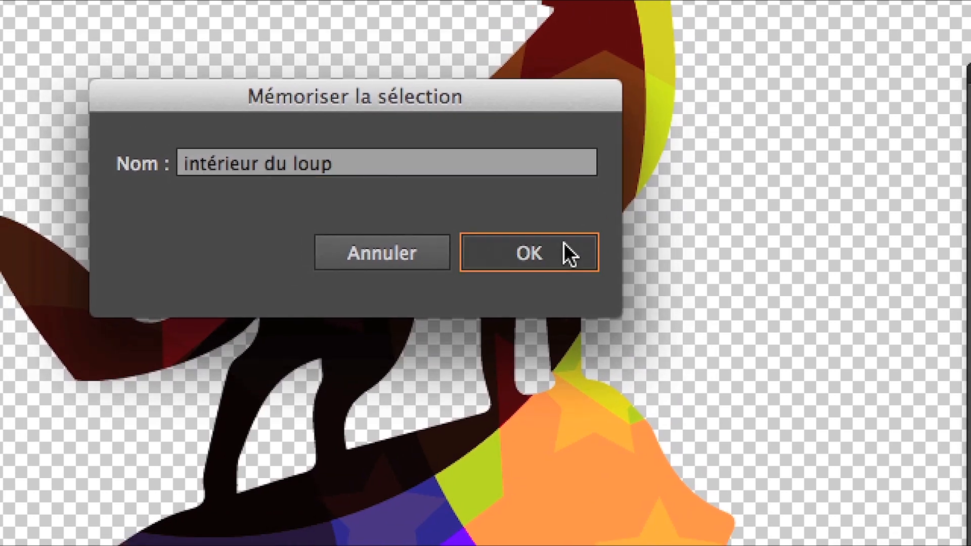
left_click(675, 306)
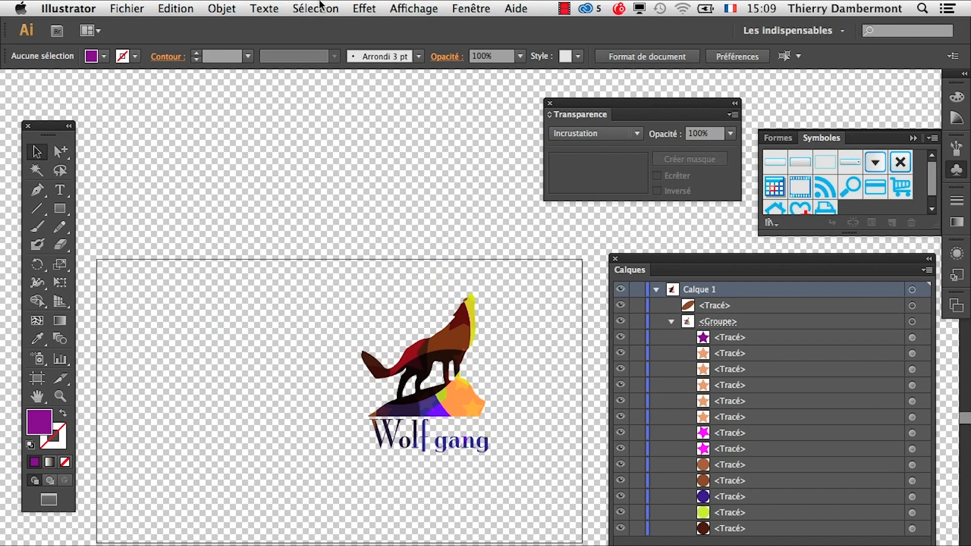
left_click(320, 3)
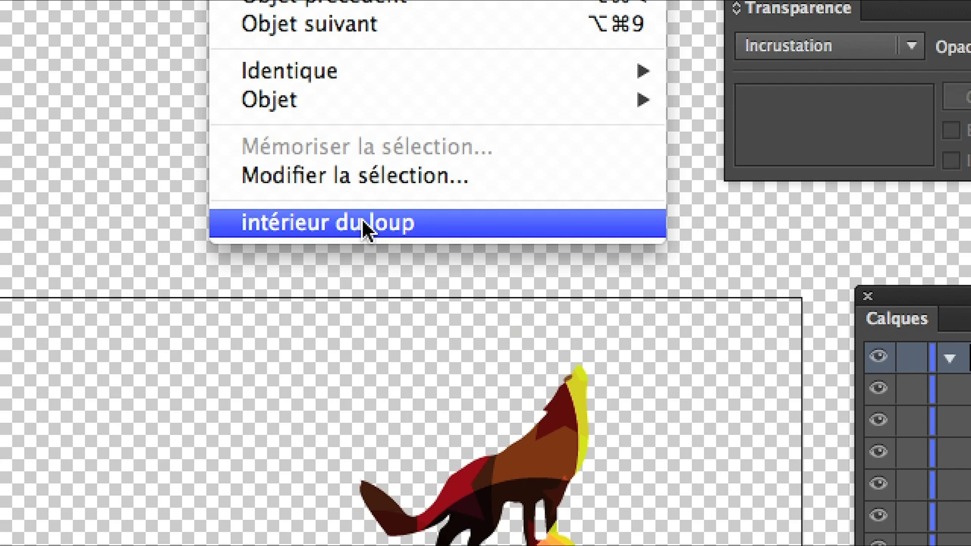
left_click(362, 220)
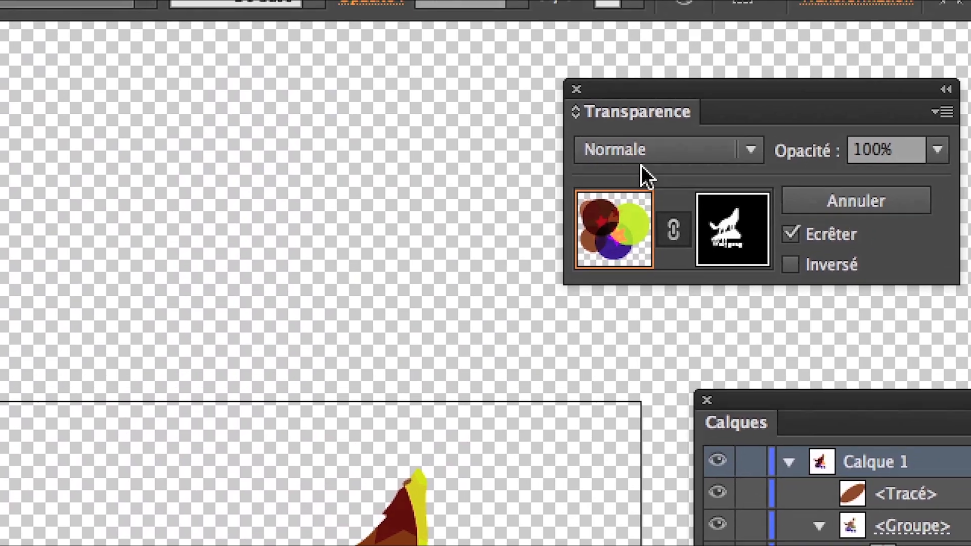
- Try the blending modes Eclaircir and Densité couleur – on the recalled group and finish with Lumière tamisée
left_click(642, 159)
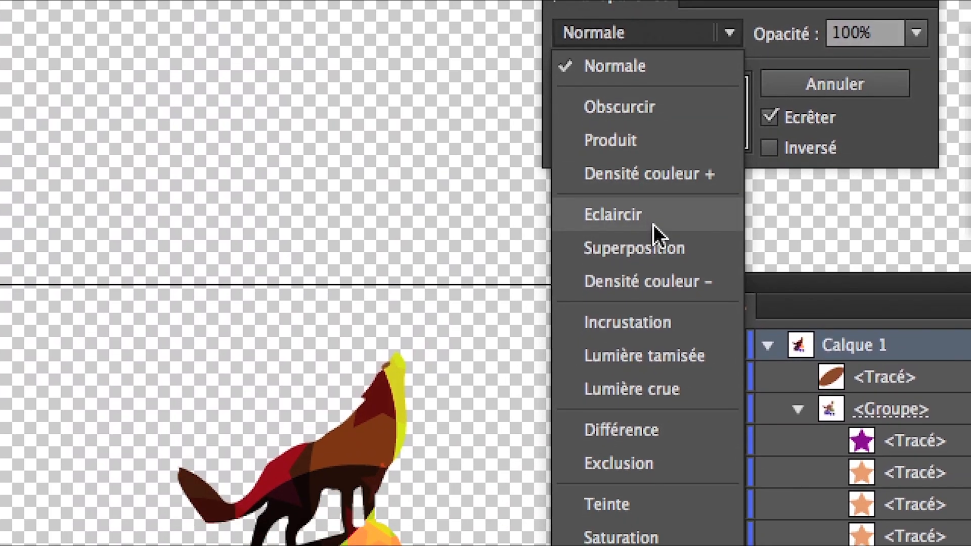
left_click(653, 225)
left_click(592, 32)
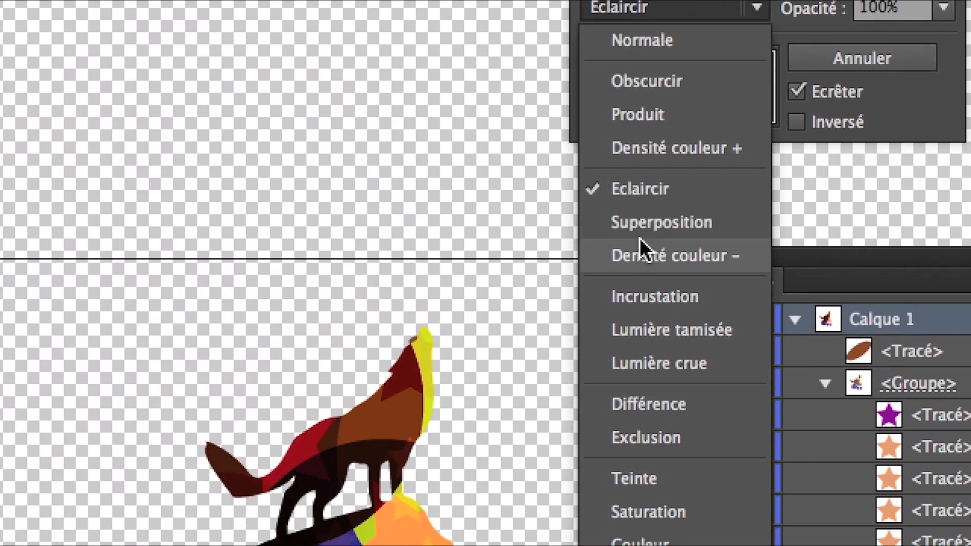
left_click(639, 248)
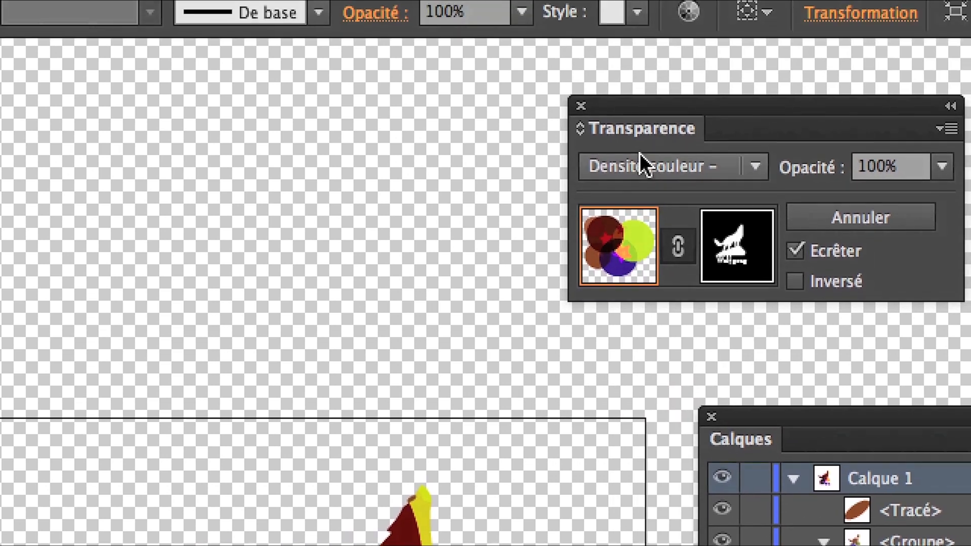
left_click(647, 7)
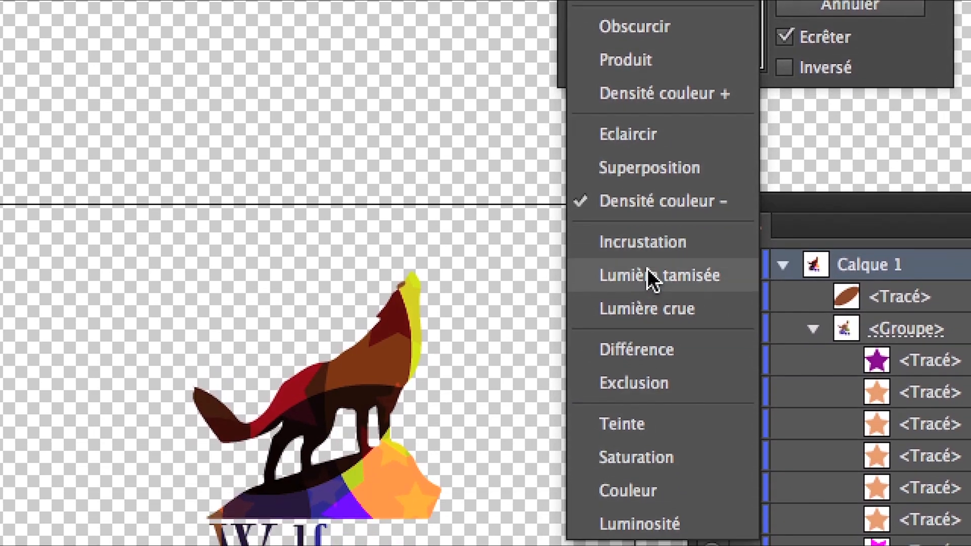
left_click(653, 486)
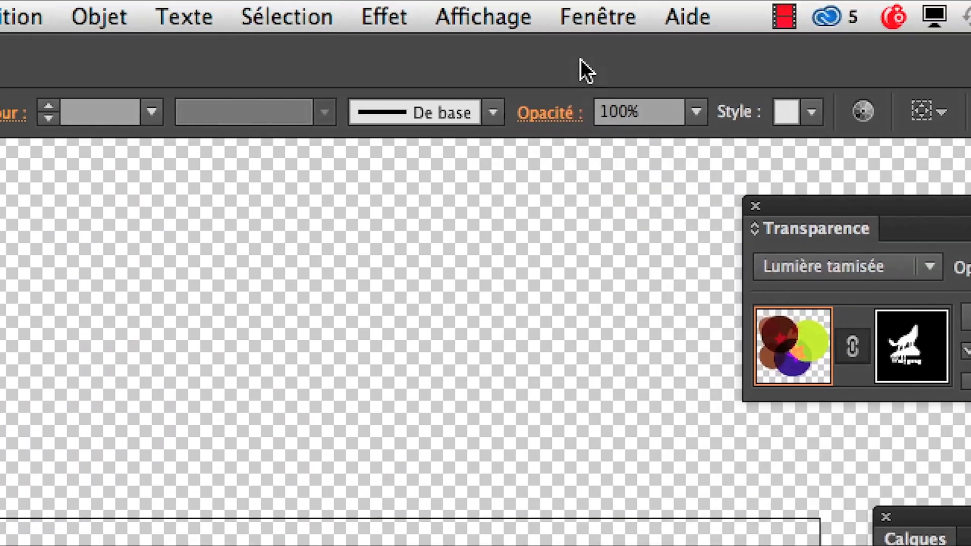
- Show the selection outlines and target every star and circle path inside the group individually instead of the group itself
left_click(515, 17)
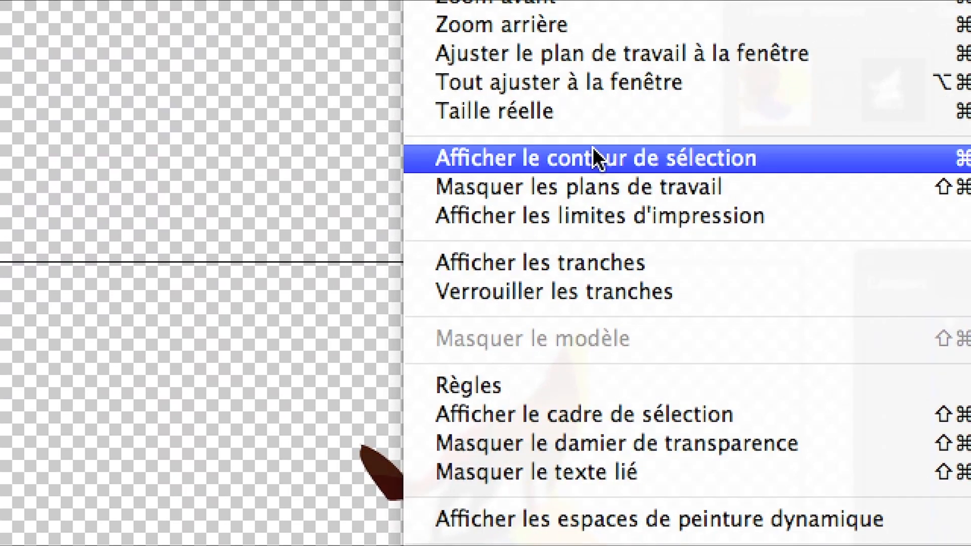
left_click(593, 149)
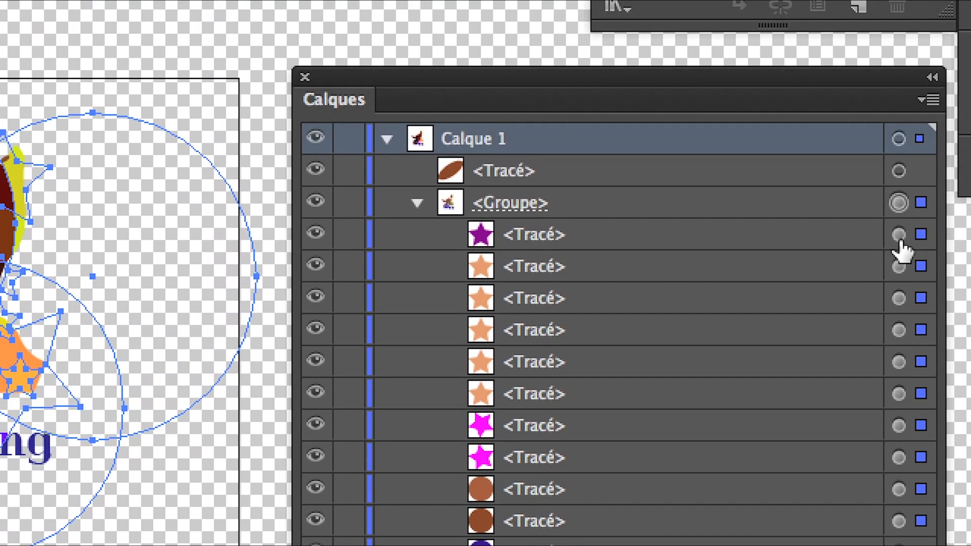
left_click(899, 235)
left_click(899, 266, "shift")
left_click(899, 298, "shift")
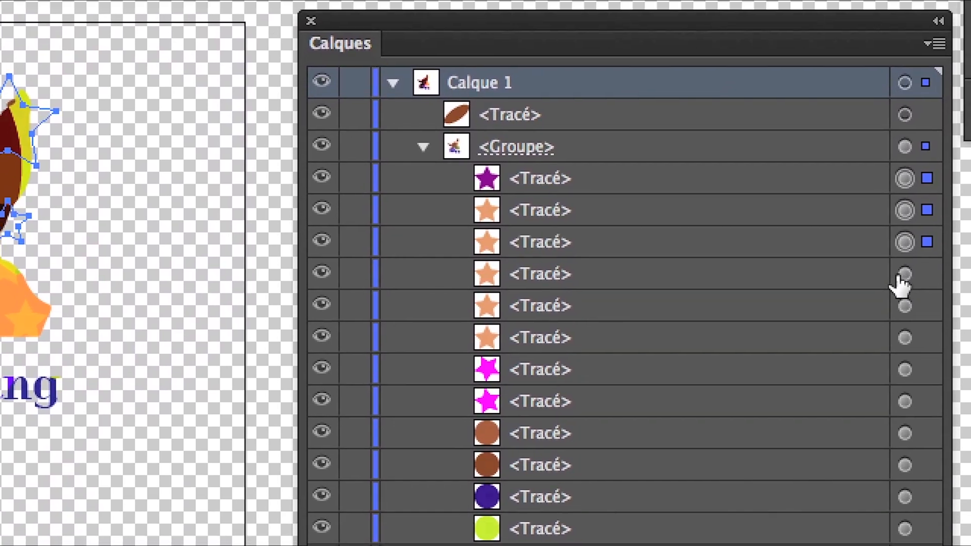
left_click(904, 273, "shift")
left_click(904, 305, "shift")
left_click(905, 338, "shift")
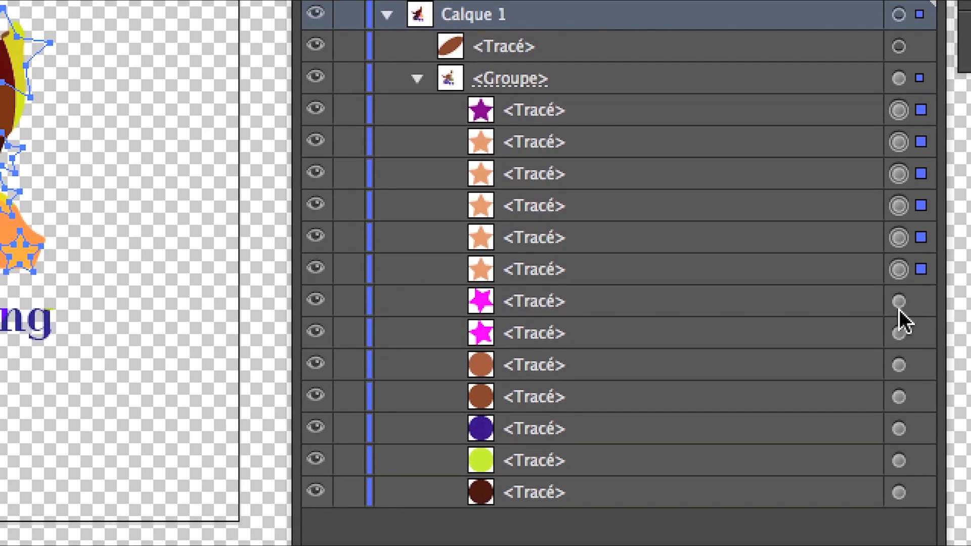
left_click(898, 300, "shift")
left_click(899, 333, "shift")
left_click(899, 365, "shift")
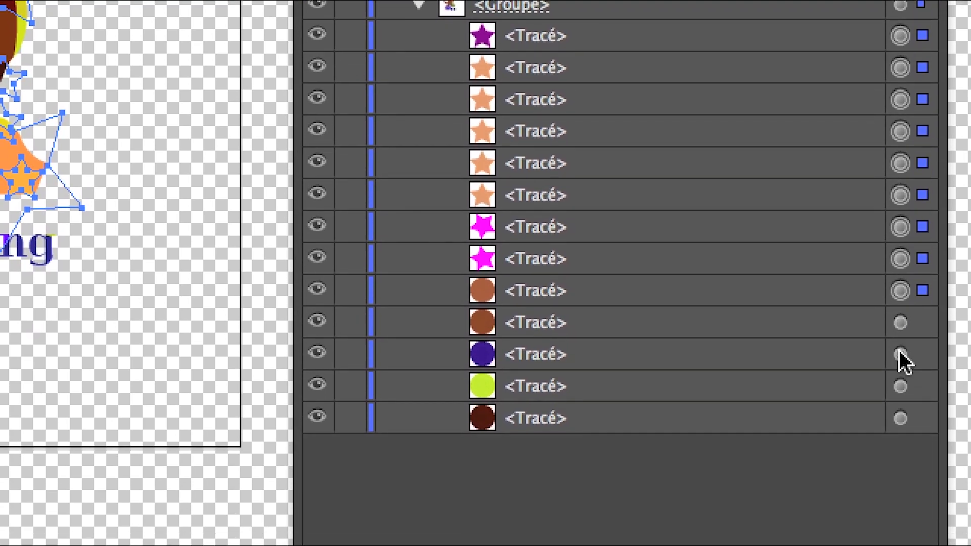
left_click(900, 322, "shift")
left_click(900, 353, "shift")
left_click(900, 385, "shift")
left_click(900, 418, "shift")
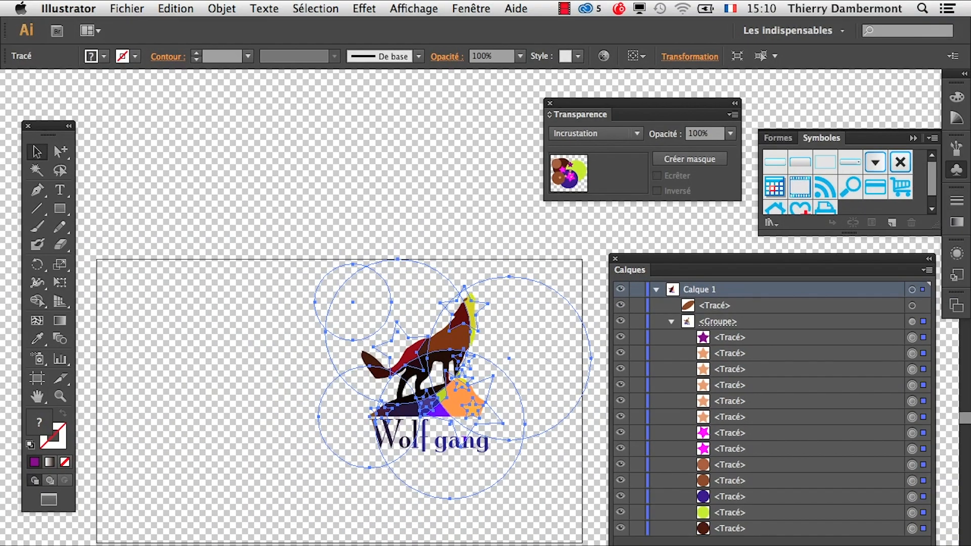
- Save the document as "logo loup - 03 - version a.ai" in Adobe Illustrator format with the Illustrator CS6 options
left_click(122, 7)
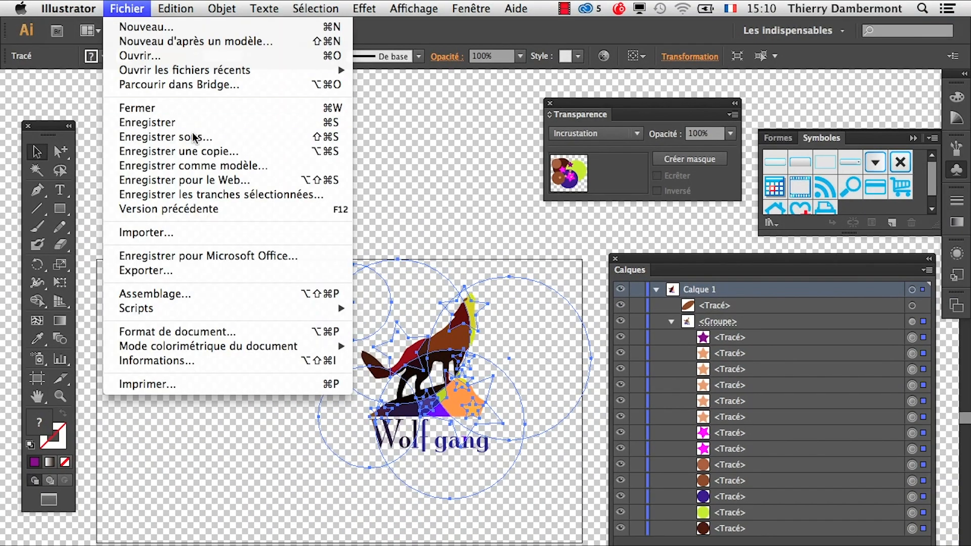
left_click(182, 137)
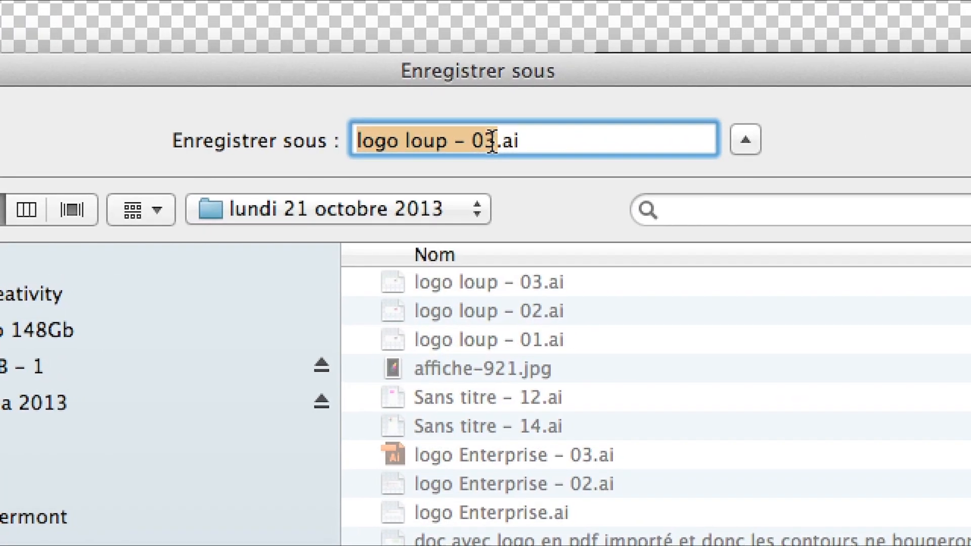
left_click(504, 143)
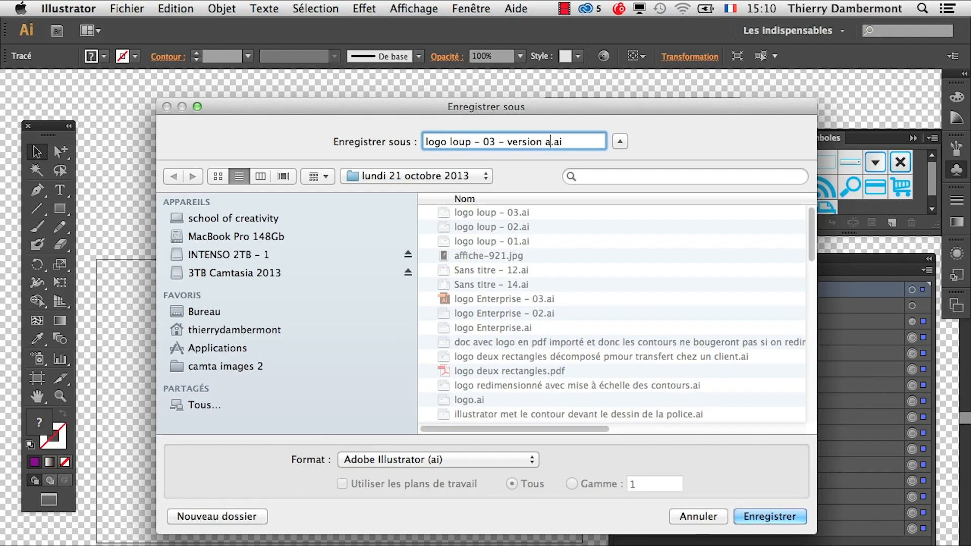
key("Return")
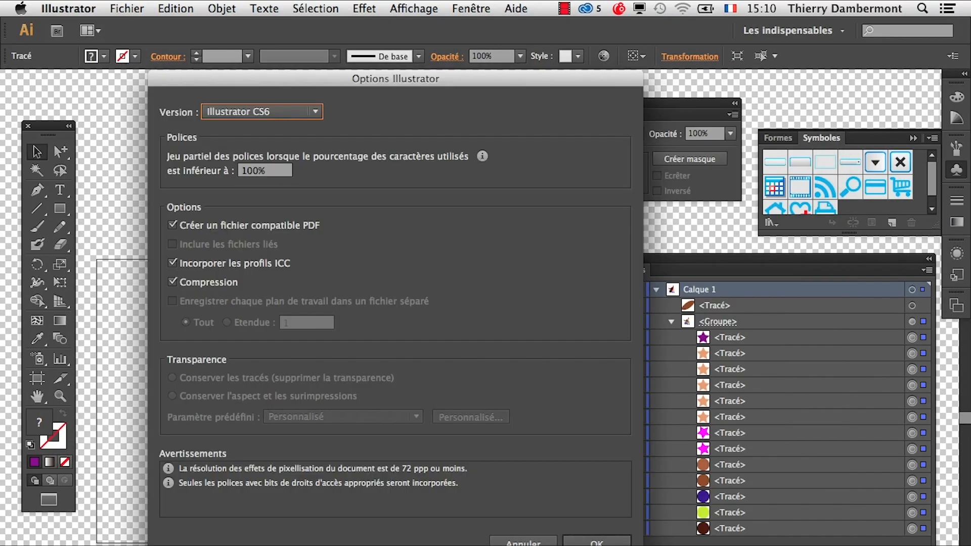
key("Return")
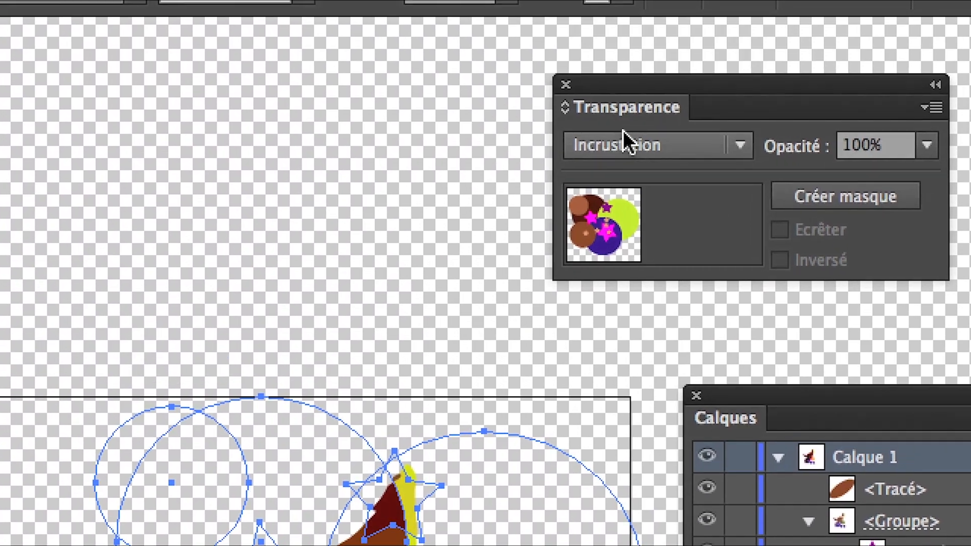
- Step the selected shapes' blending mode forward from Incrustation to Différence and hide the selection outlines
scroll(626, 134, "down", 1)
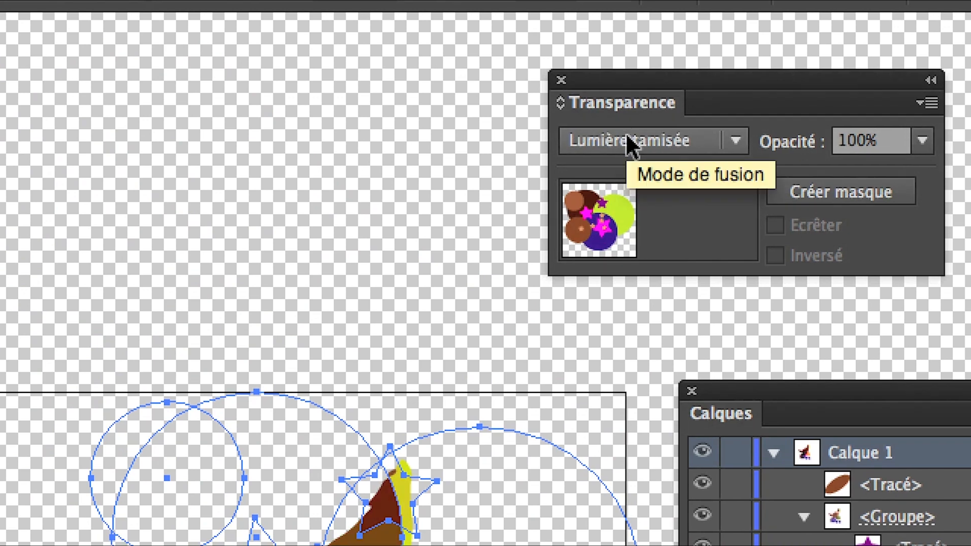
scroll(626, 133, "down", 1)
scroll(627, 136, "down", 1)
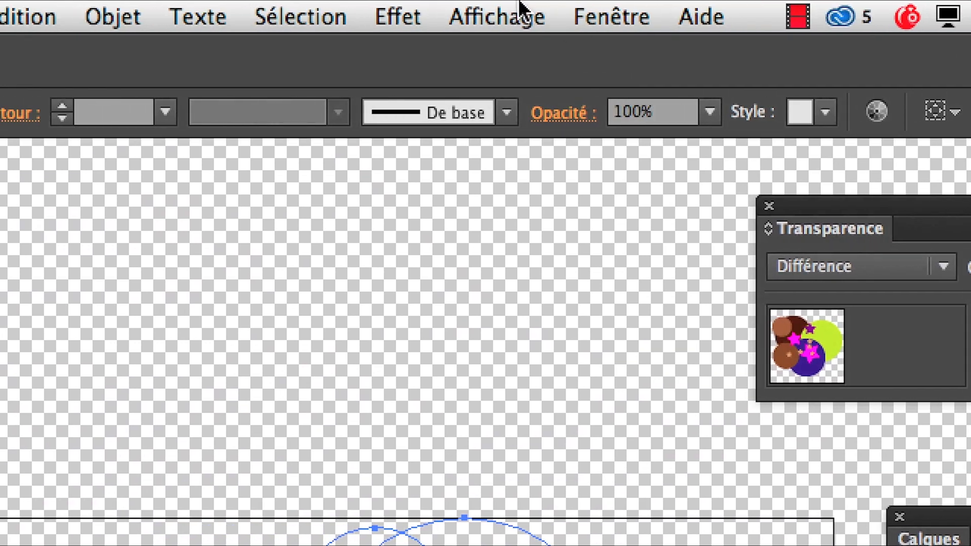
left_click(521, 13)
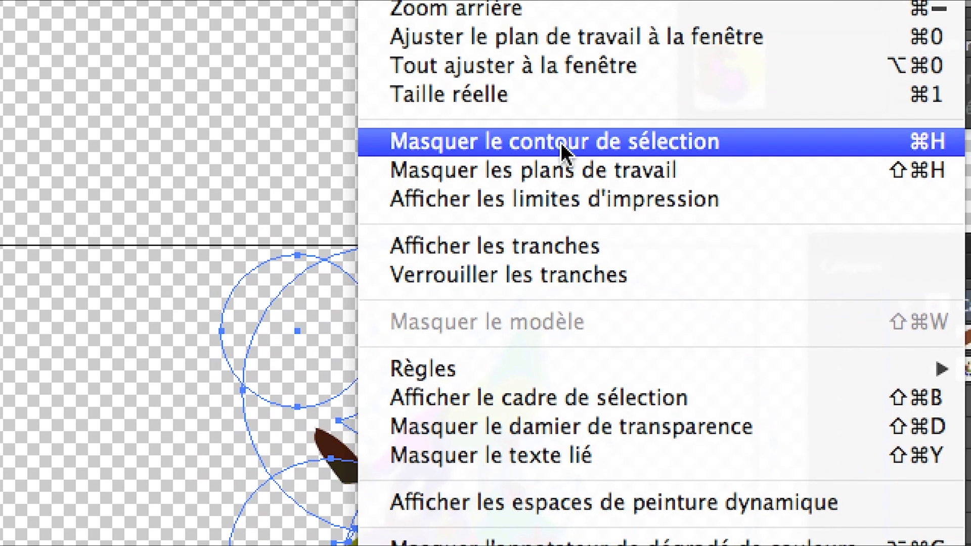
left_click(551, 331)
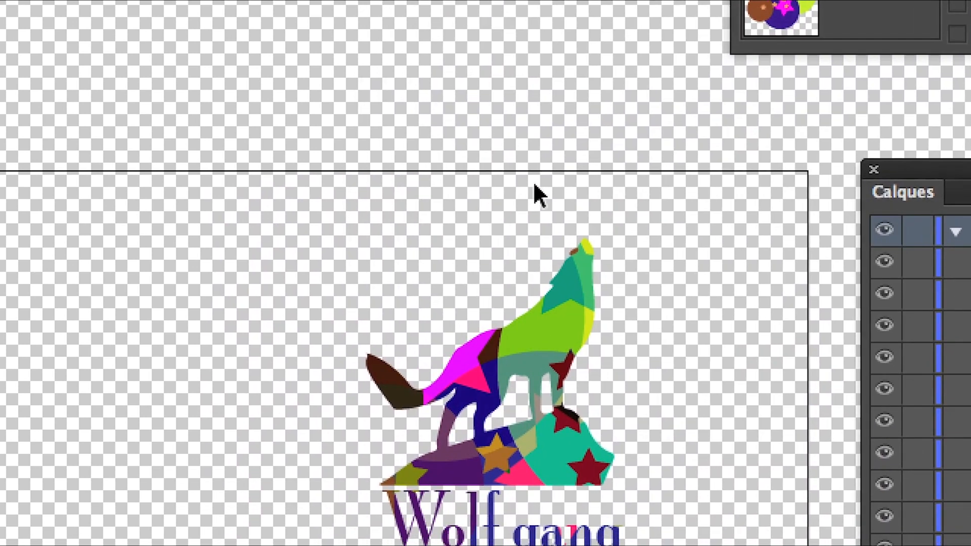
- Step the shapes' blending mode four modes forward from Différence and five modes back to compare the wolf's colours
key("Down")
key("Down")
key("Down")
key("Down")
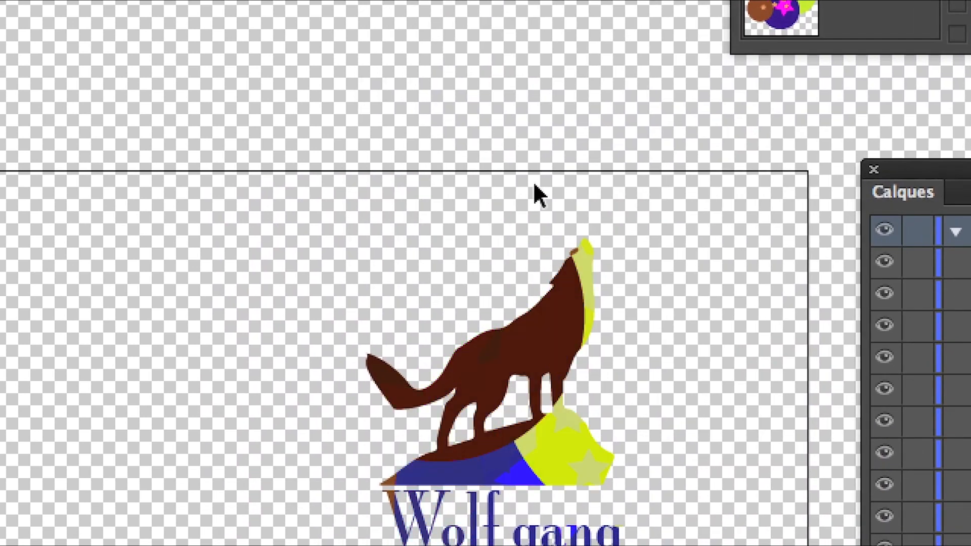
key("Up")
key("Up")
key("Up")
key("Up")
key("Up")
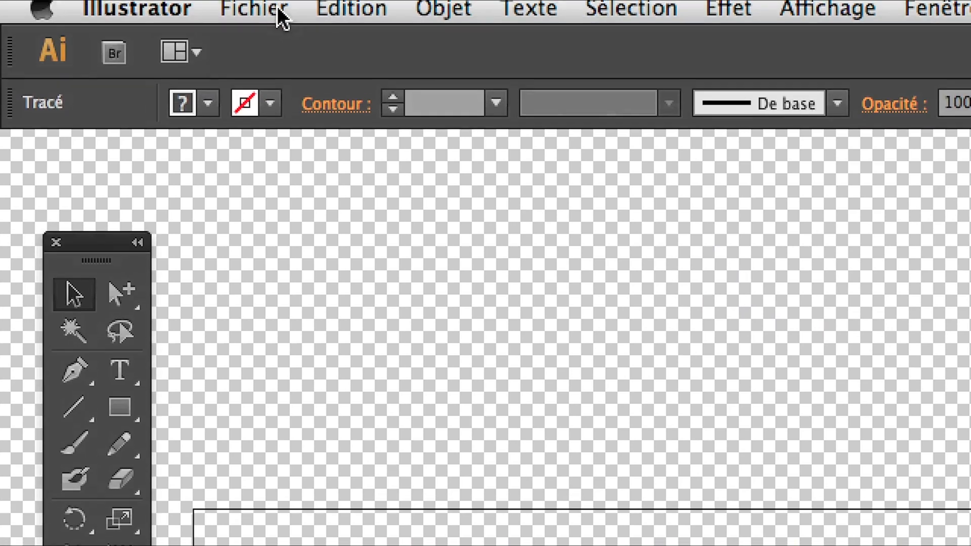
- Save the document as "logo loup - 03 - version b - lumière crue.ai" in Adobe Illustrator format with the Illustrator CS6 options
left_click(275, 13)
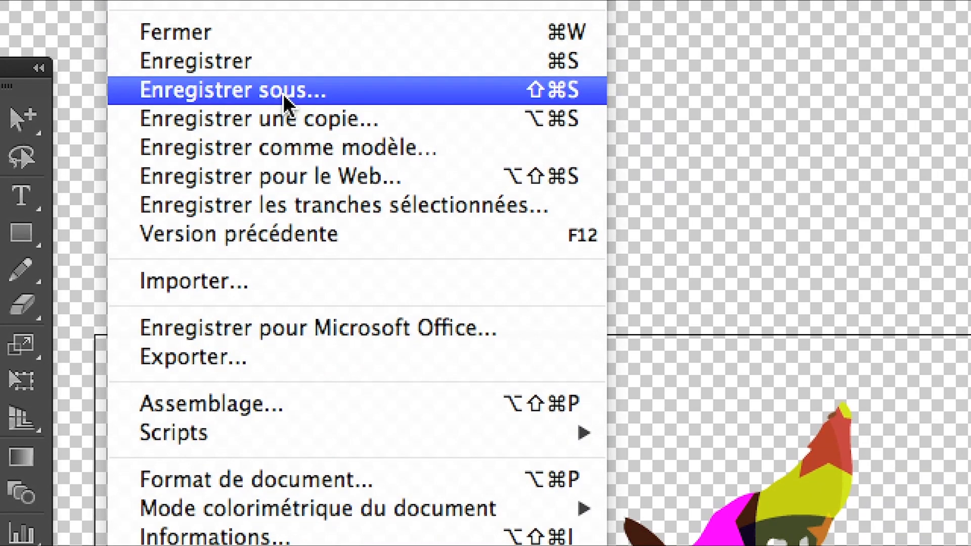
left_click(313, 154)
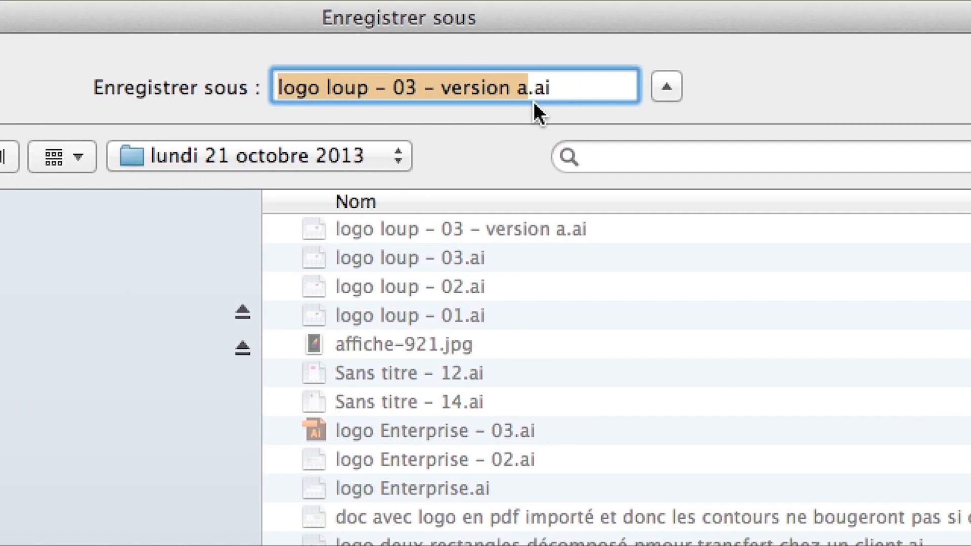
left_click(529, 89)
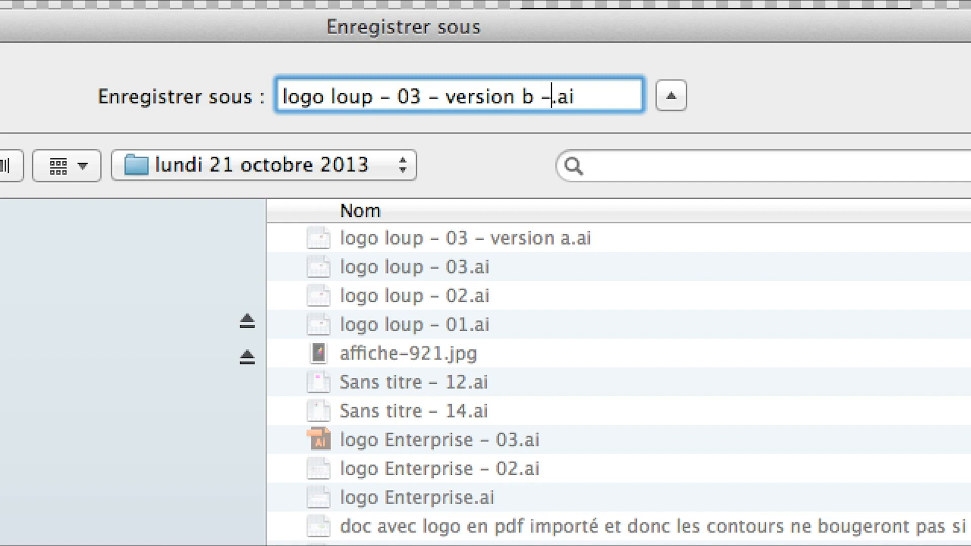
type("b – lumiè")
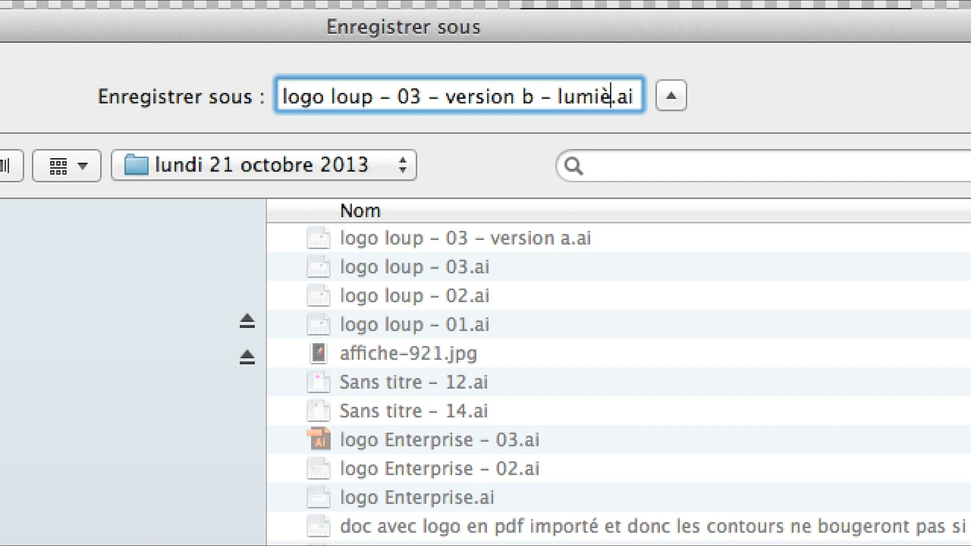
type("re crue")
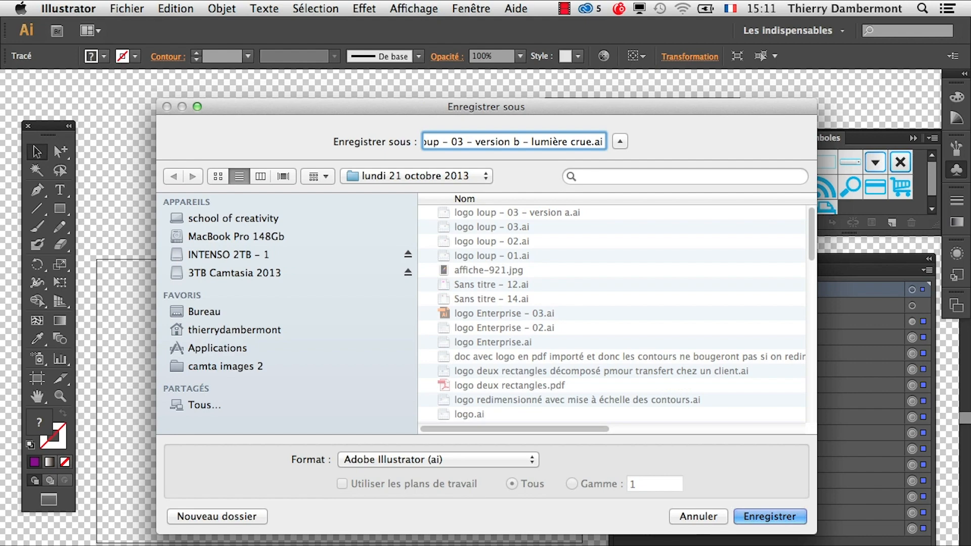
key("Return")
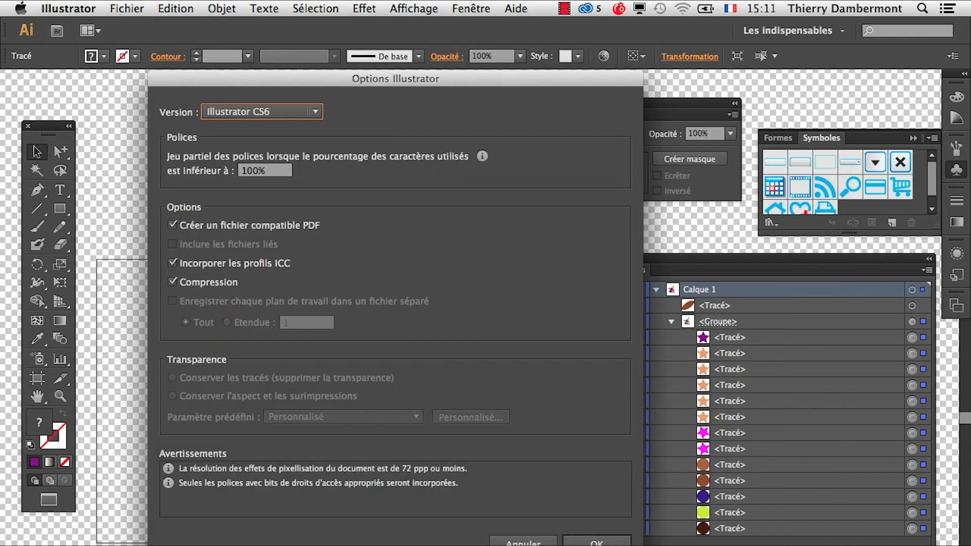
key("Return")
- Switch to Finder and open the "lundi 21 octobre 2013" folder from the desktop (Bureau) in a new window
key("super+Tab")
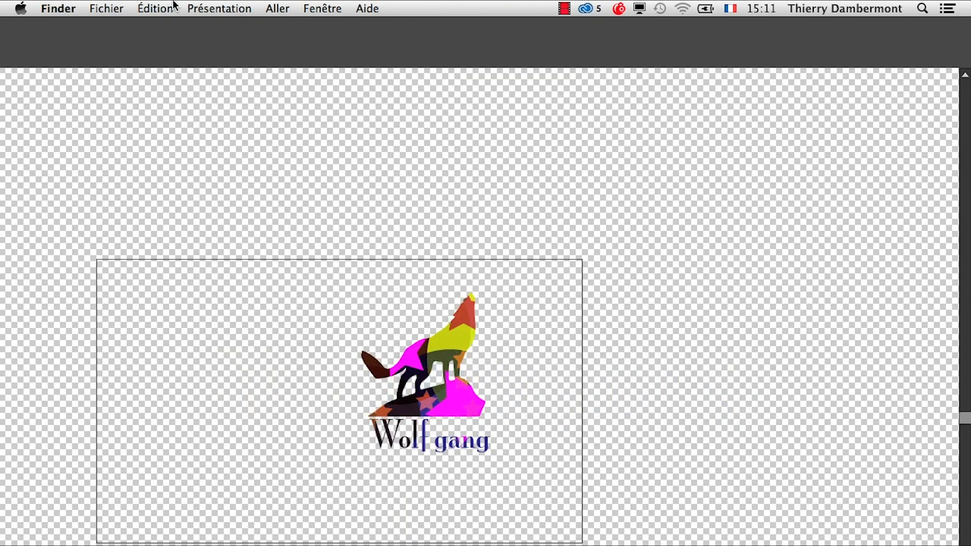
left_click(107, 8)
left_click(116, 26)
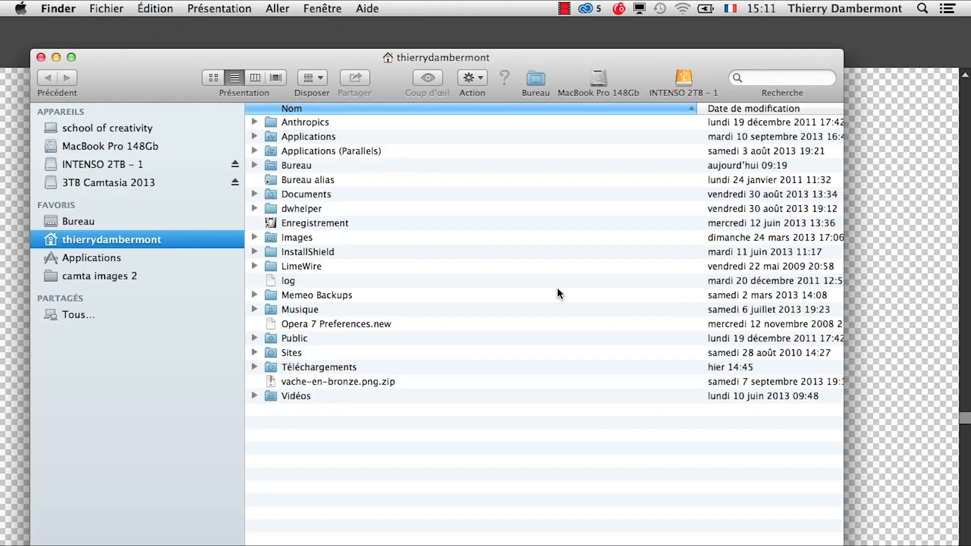
left_click(87, 223)
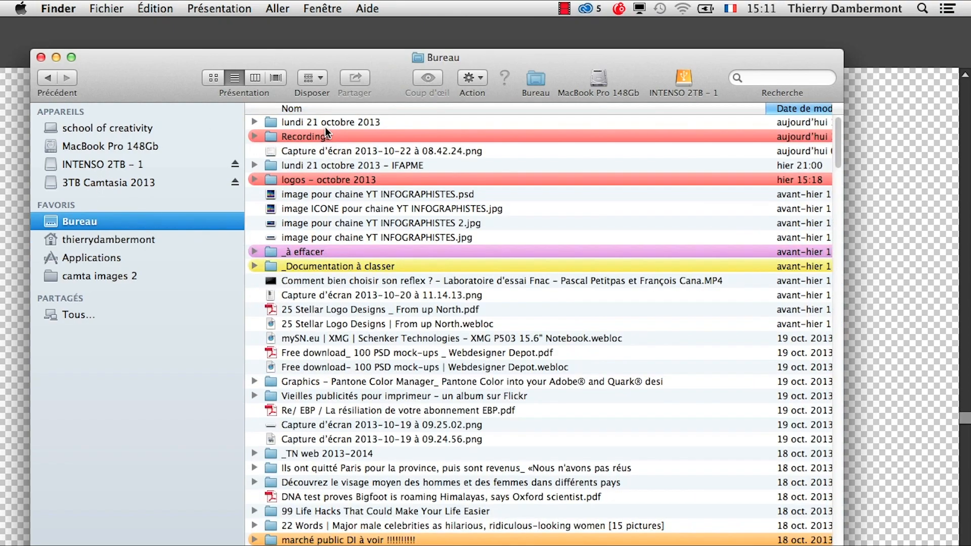
double_click(329, 127)
- Rename "logo loup - 03 - version a.ai" as "logo loup - 03 - version a - incrustation.ai" and widen the file name column
left_click(499, 133)
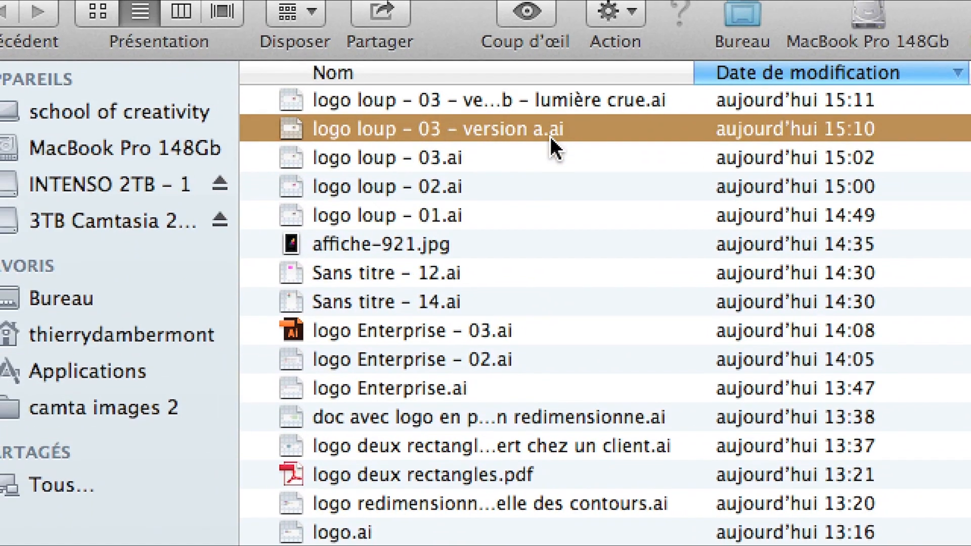
key("Return")
left_click(529, 147)
type("- ")
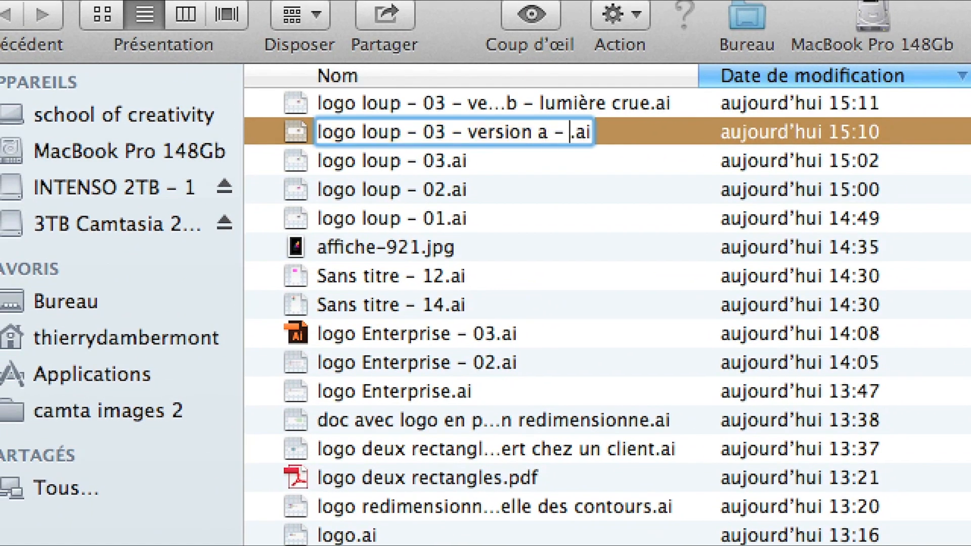
type("incrustat")
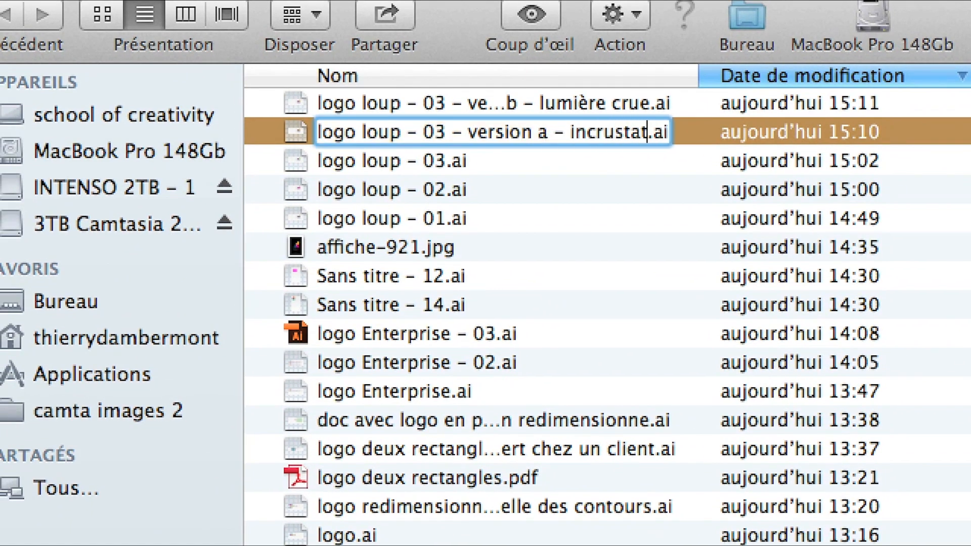
type("ion")
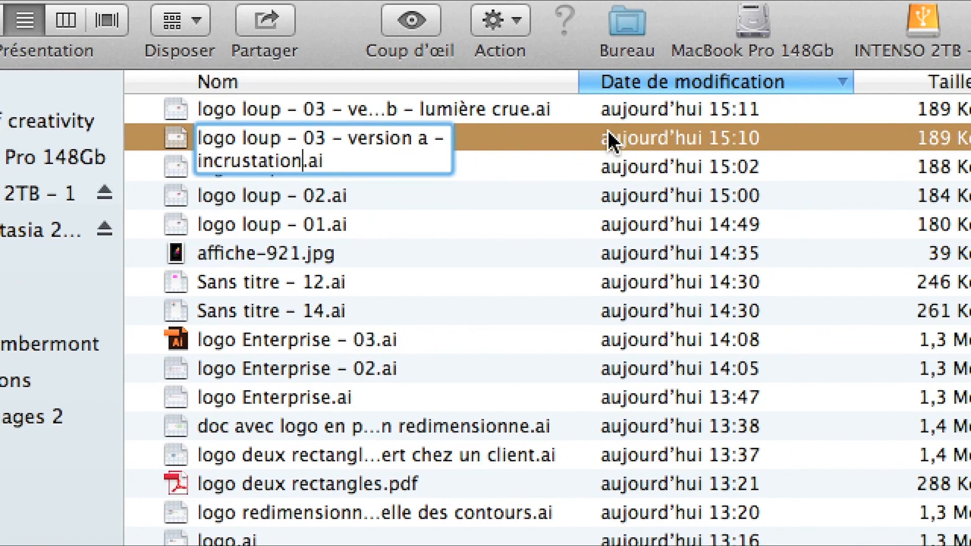
key("Return")
left_click_drag(595, 114, 697, 116)
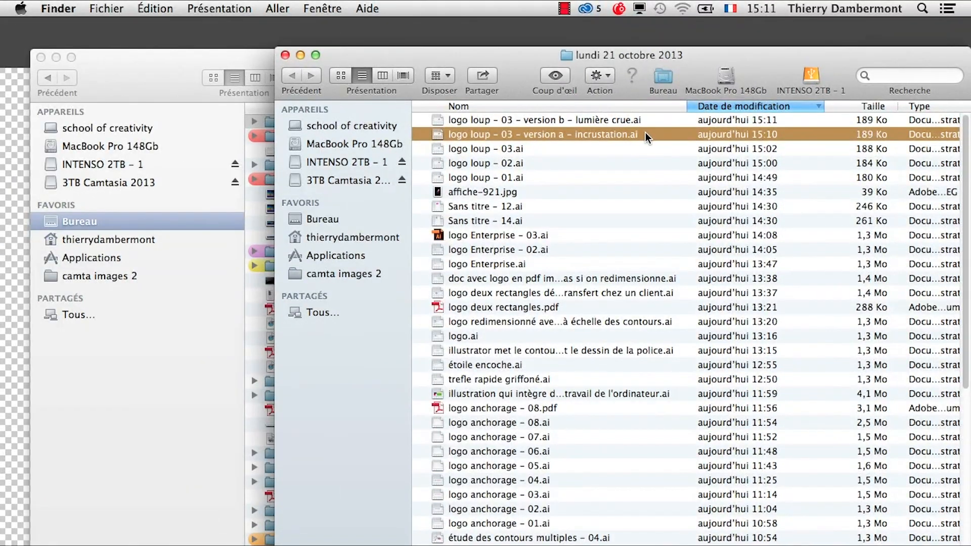
- Open "logo loup - 03 - version a - incrustation.ai" in Illustrator and set the masked wolf group's blending mode to Normale
double_click(599, 134)
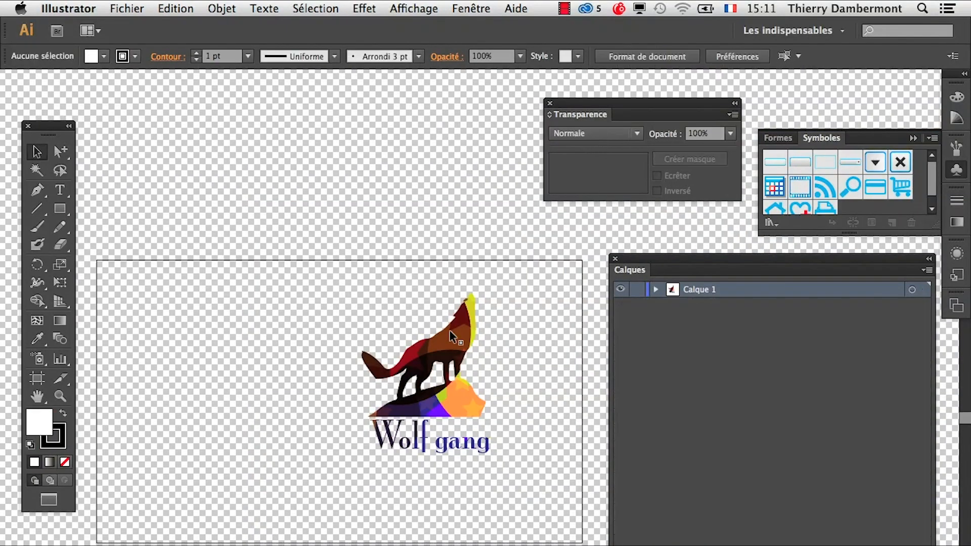
left_click(450, 332)
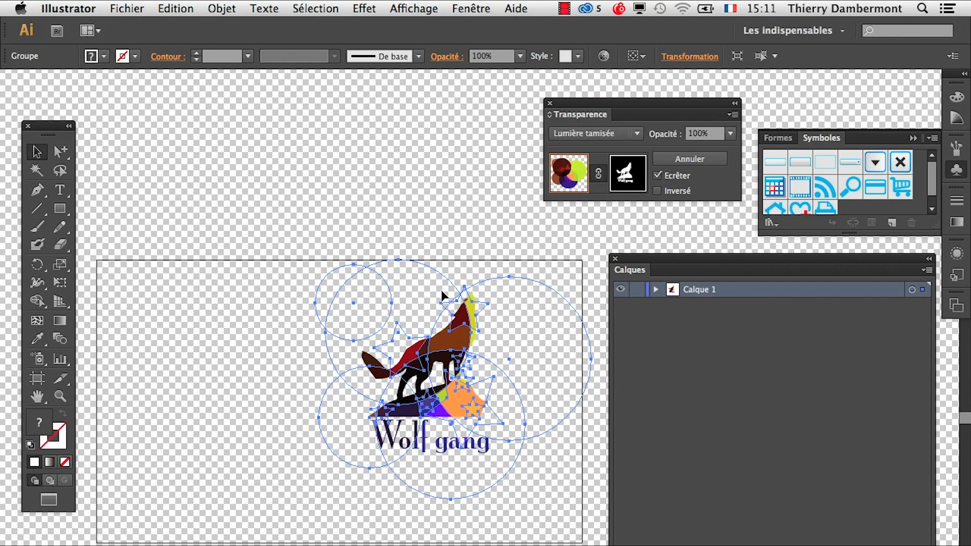
left_click(656, 289)
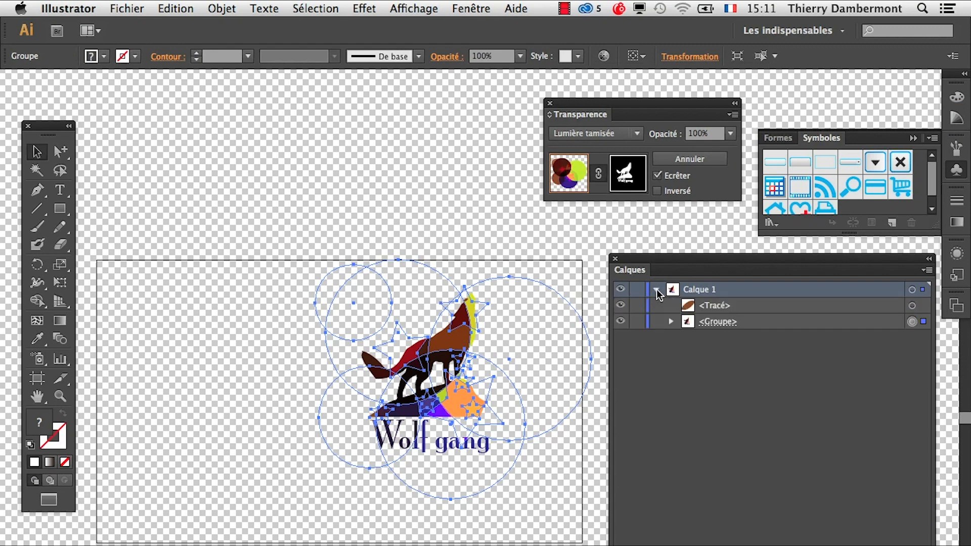
left_click(656, 289)
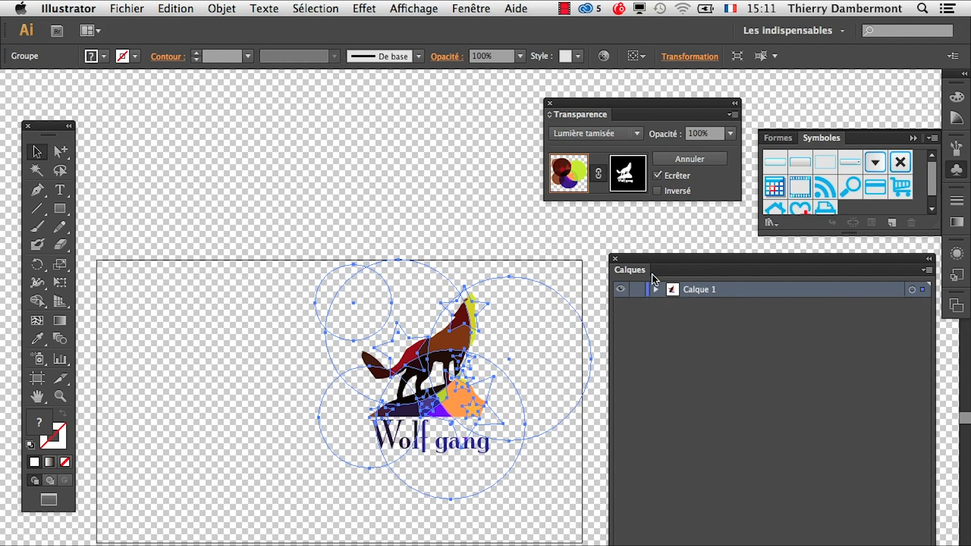
left_click(588, 133)
left_click(582, 150)
- Expand the wolf group in the layer and check the blending modes of its purple star and first orange star
left_click(656, 289)
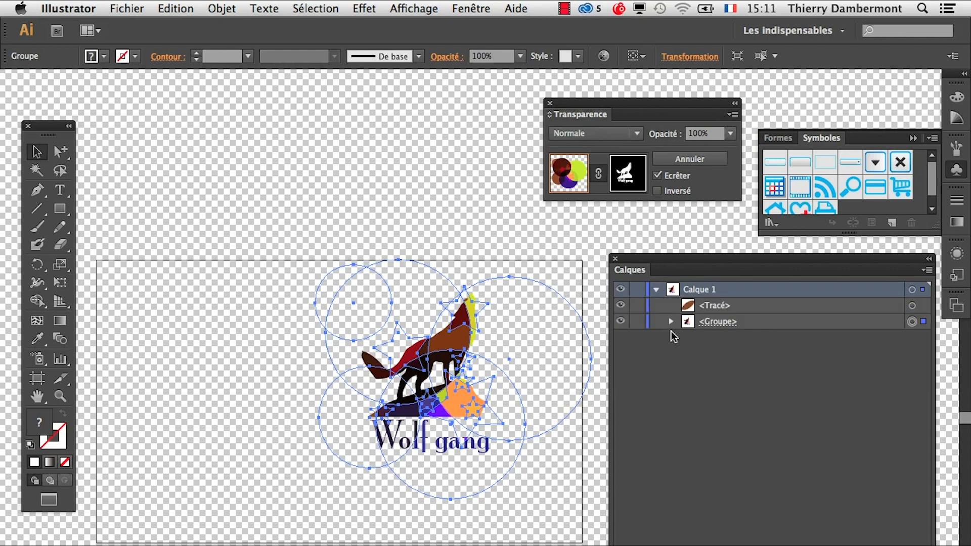
left_click(670, 322)
left_click(913, 338)
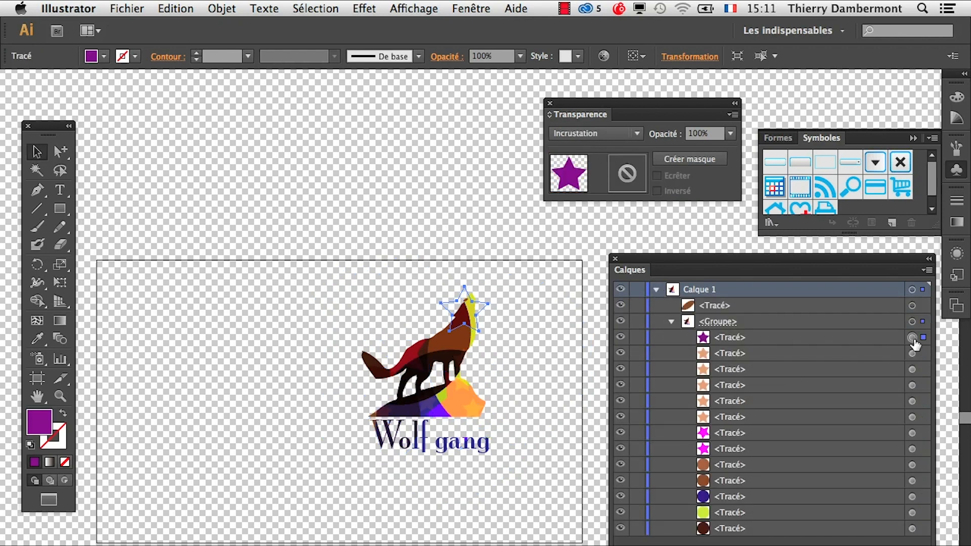
left_click(912, 354)
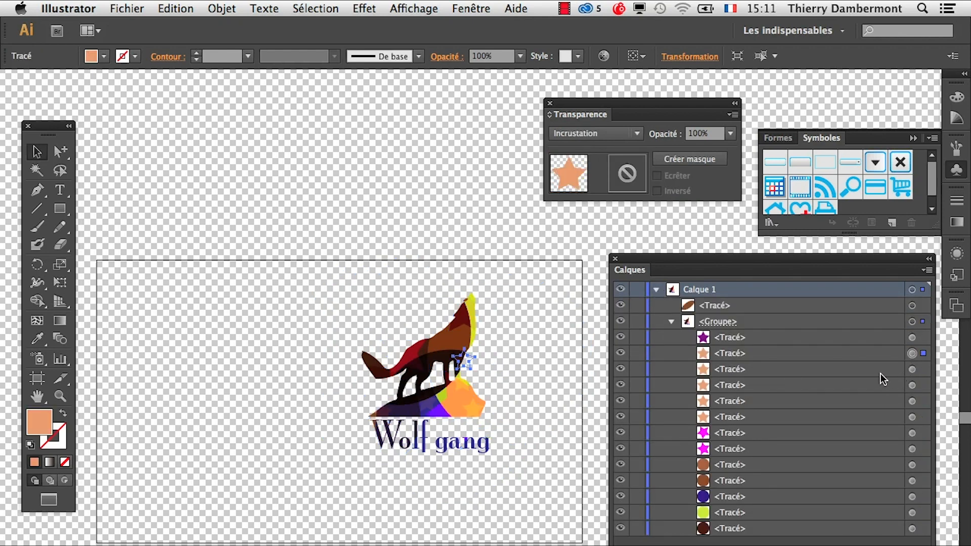
- Switch from full-screen display to a standard document window, hide the other applications, and save the document
key("f")
key("f")
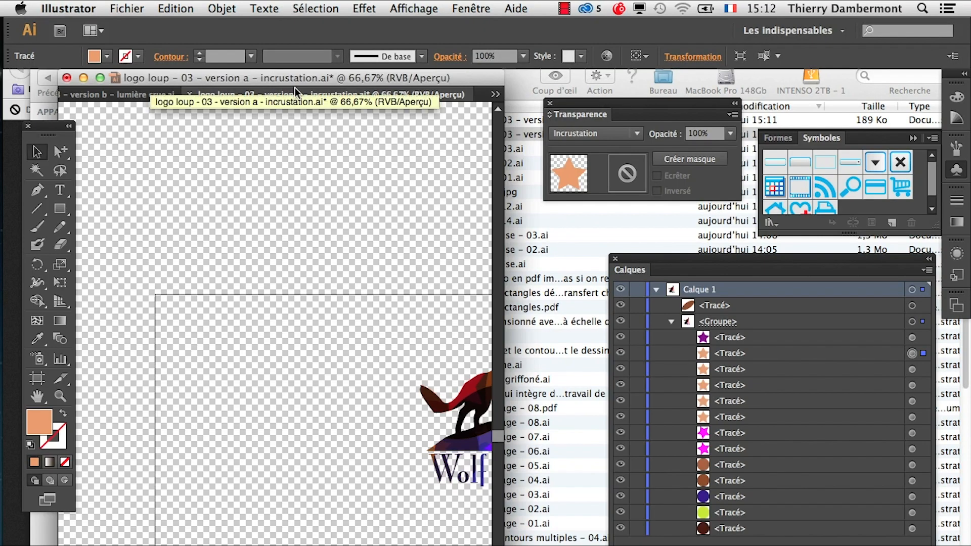
key("alt+super+h")
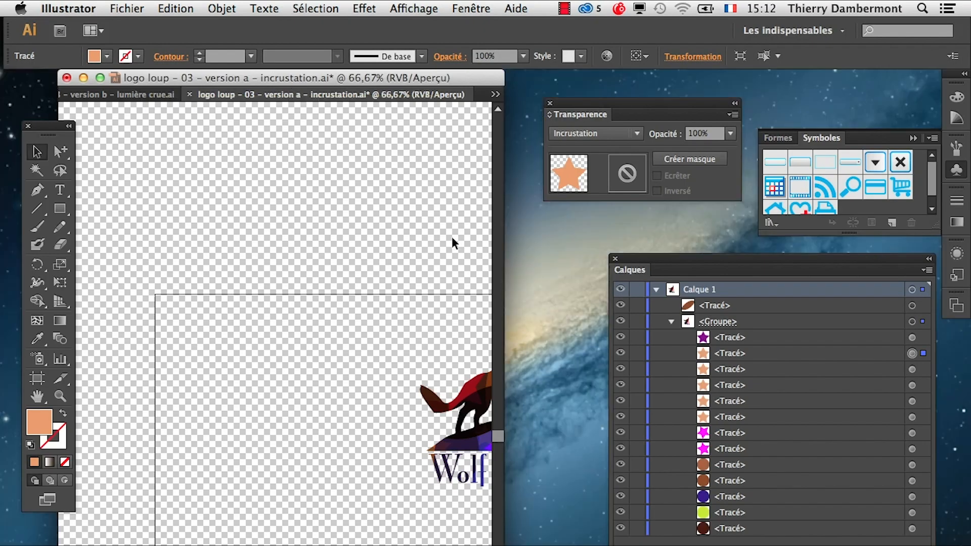
key("super+s")
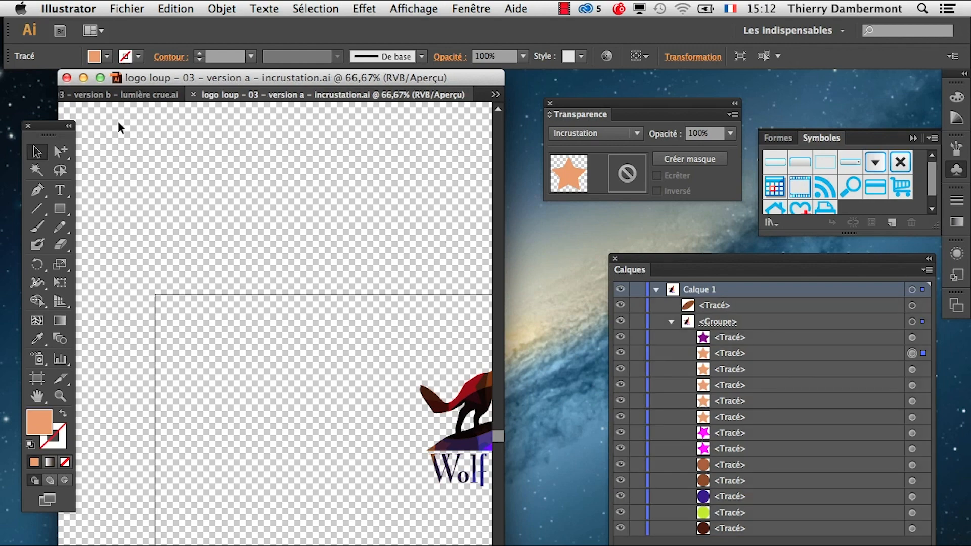
- Deselect everything, narrow the version a window to about half the screen width, and frame the wolf logo in it at 100%
left_click(100, 78)
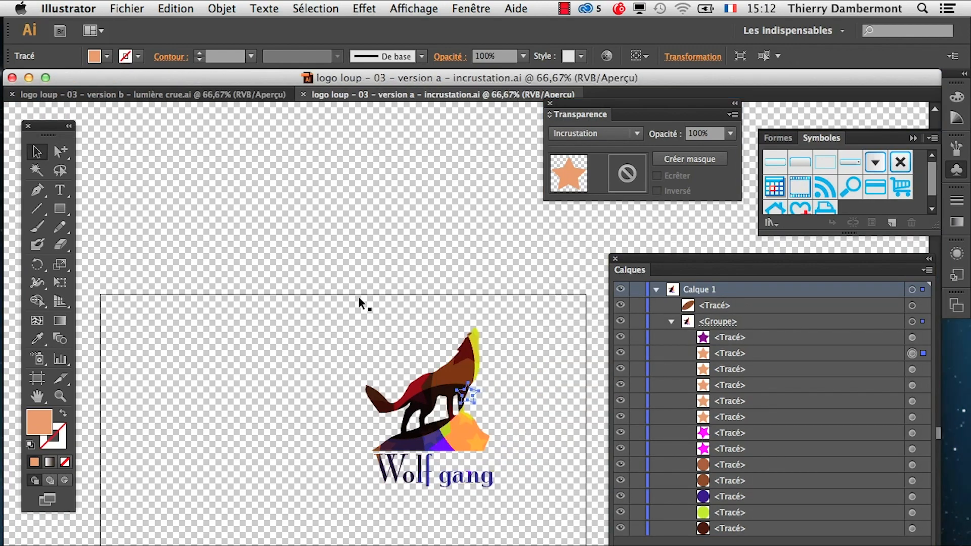
left_click(341, 273)
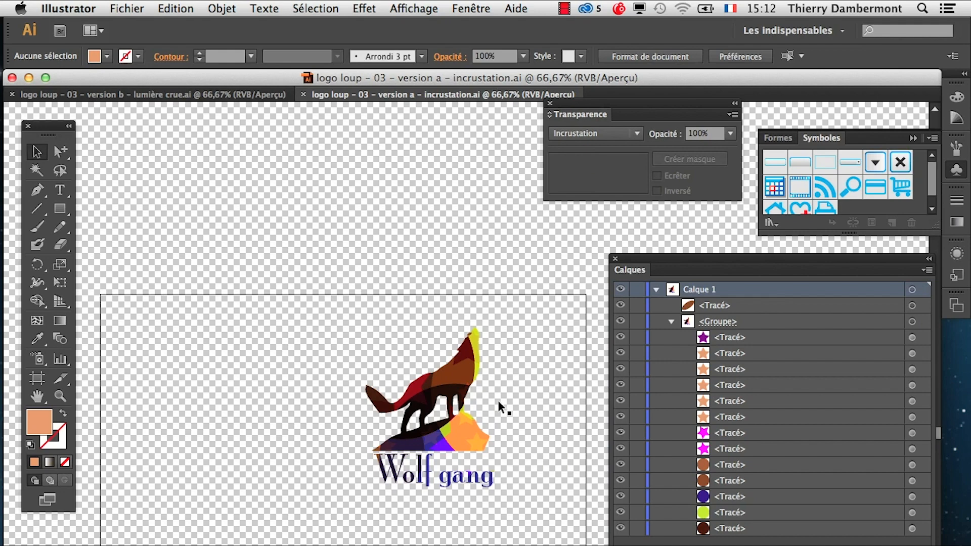
scroll(498, 403, "up", 1)
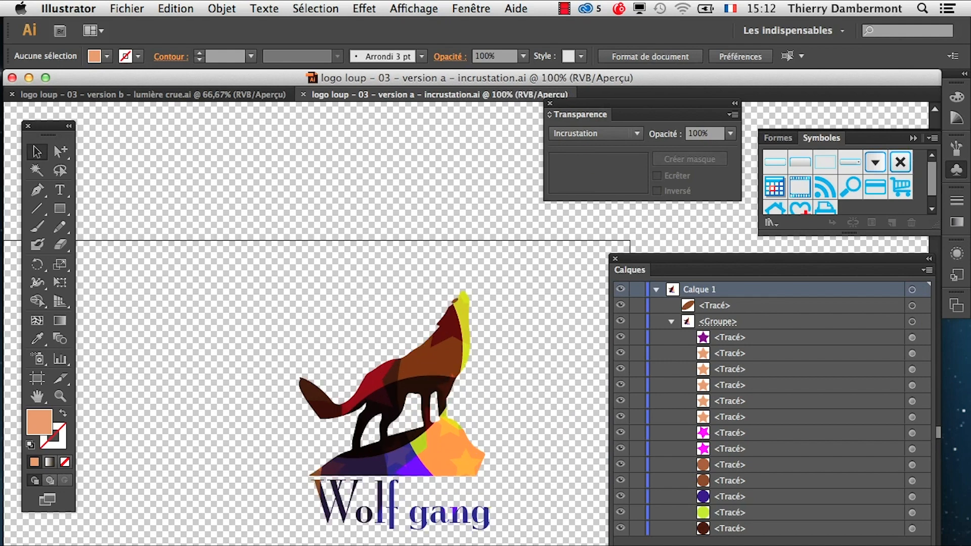
left_click_drag(940, 545, 427, 545)
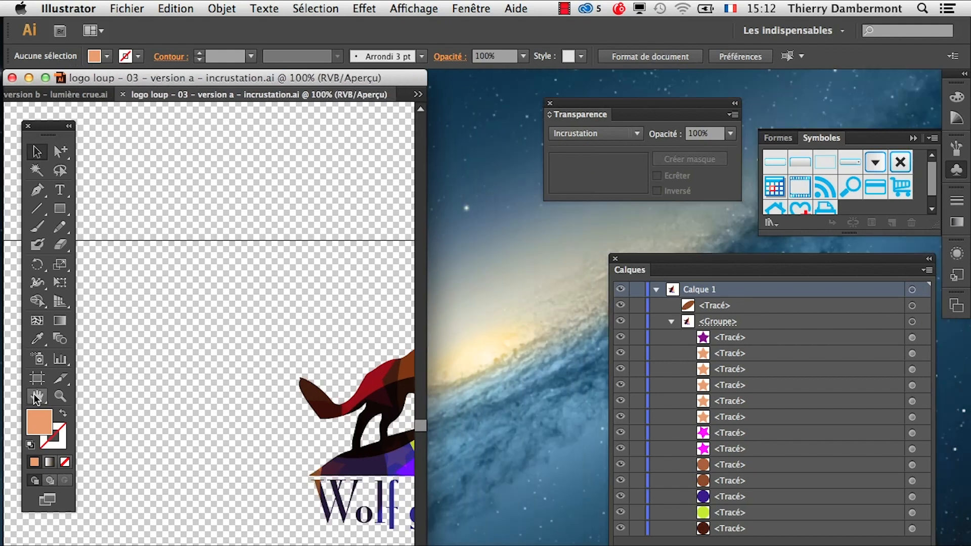
left_click(38, 396)
left_click_drag(250, 402, 198, 403)
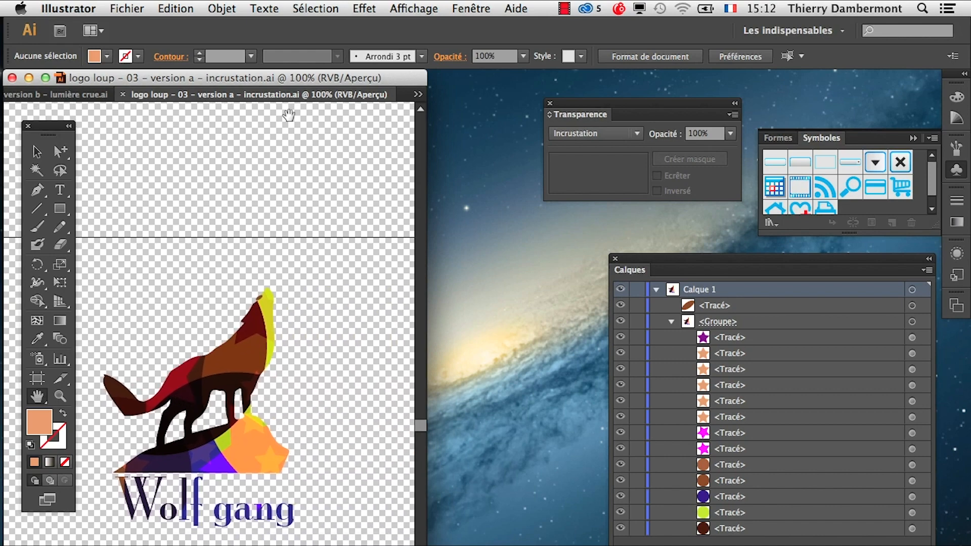
left_click(127, 9)
left_click(167, 56)
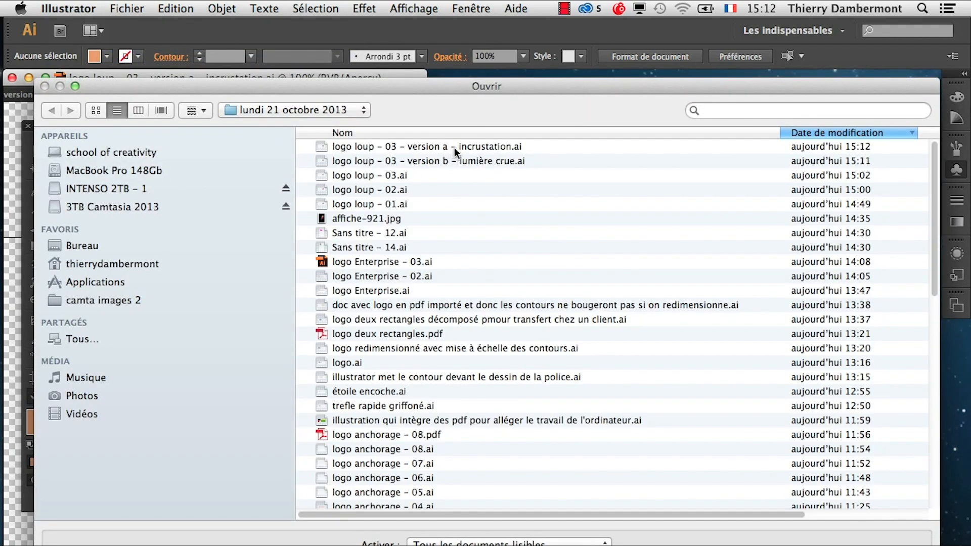
left_click(465, 147)
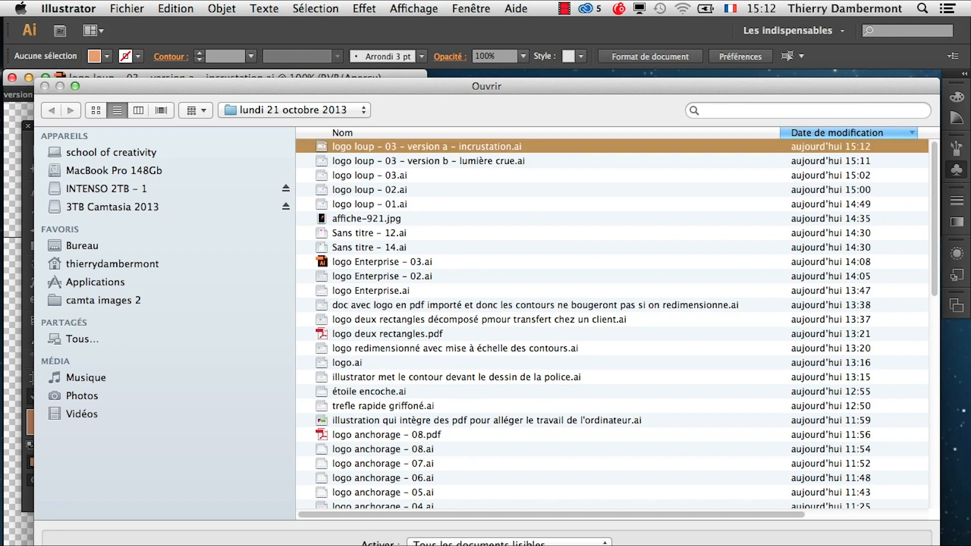
key("Return")
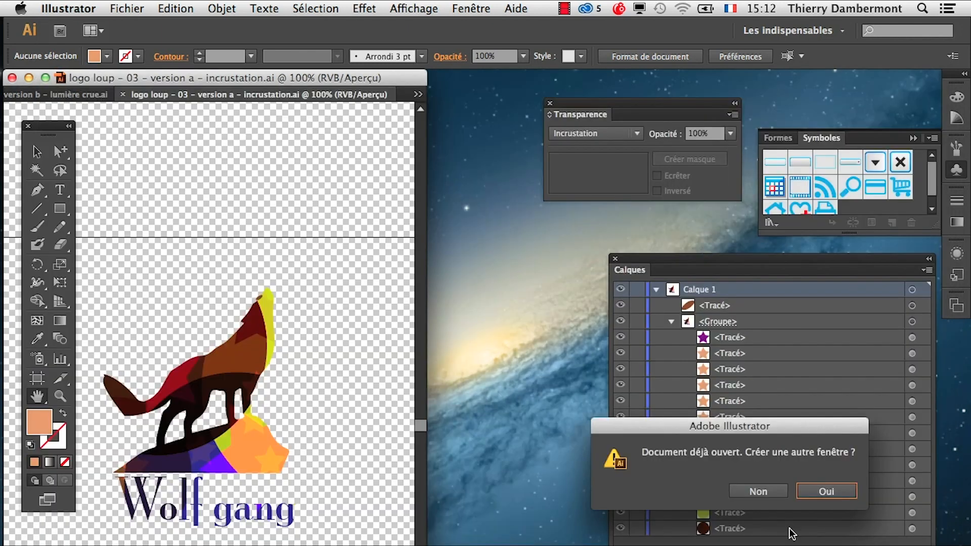
left_click(767, 498)
- Detach the "version b - lumière crue" document into its own window beside version a and hide all the panels
left_click(488, 6)
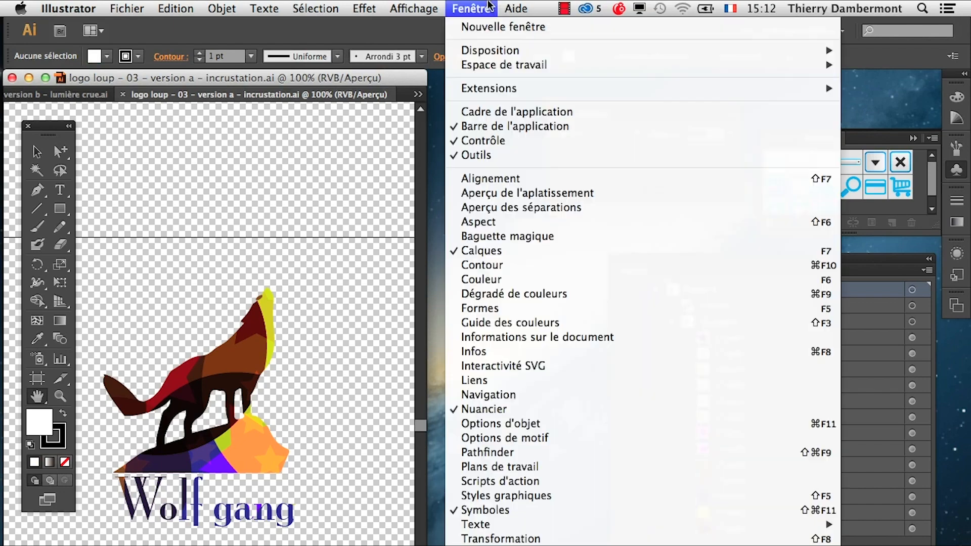
left_click(590, 544)
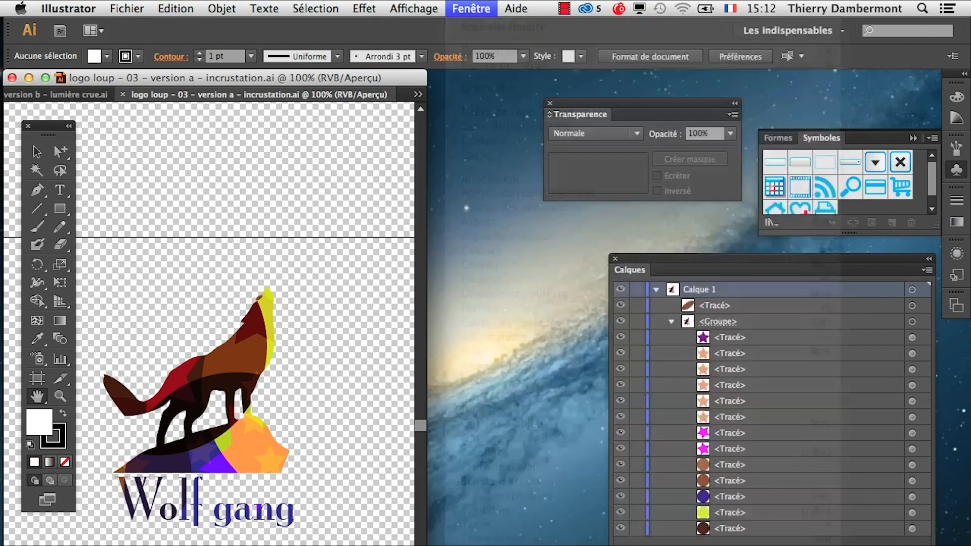
left_click_drag(208, 88, 610, 91)
key("Tab")
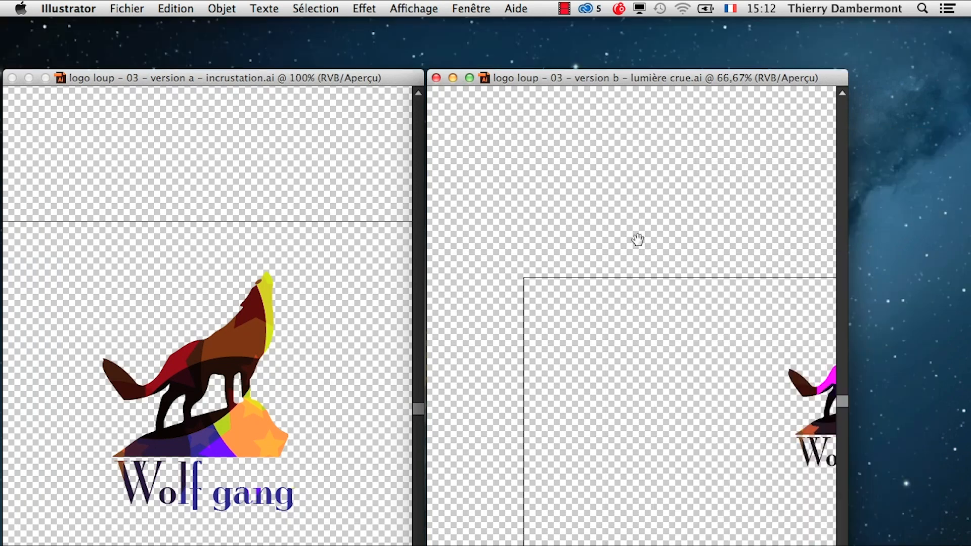
- Frame the wolf logo at 150% in the version b document window
left_click_drag(765, 433, 555, 424)
key("super+plus")
key("super+plus")
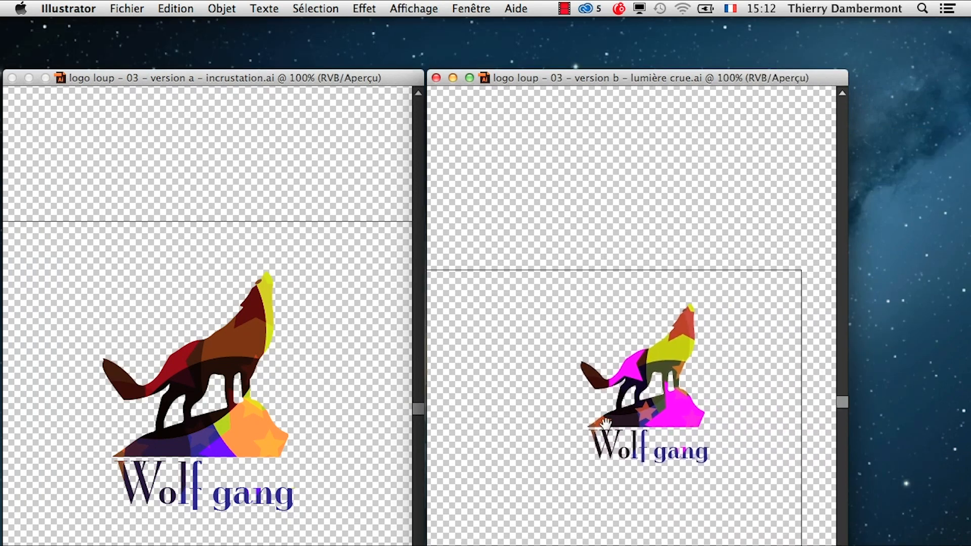
left_click_drag(732, 347, 654, 393)
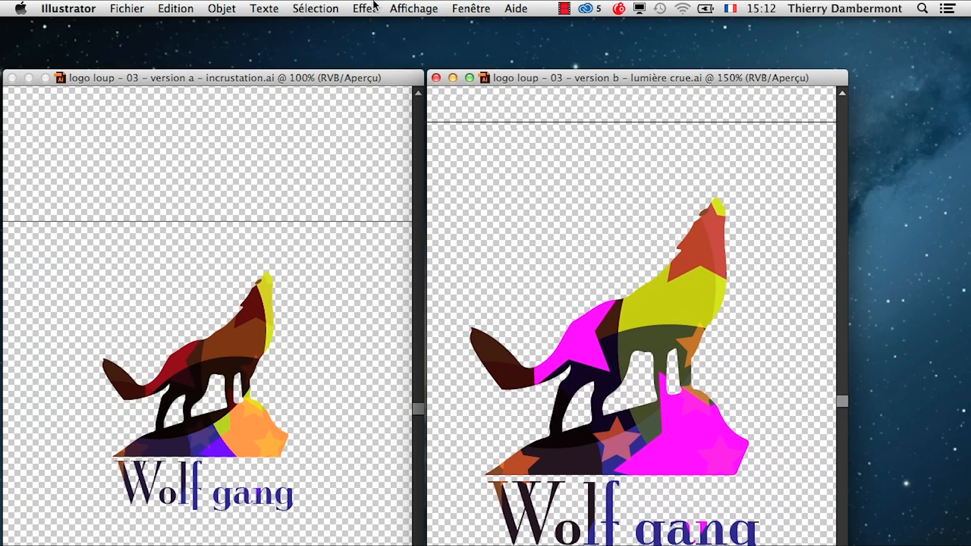
- Hide the transparency grid in version b and show the selection edges of its artwork
left_click(414, 9)
left_click(505, 351)
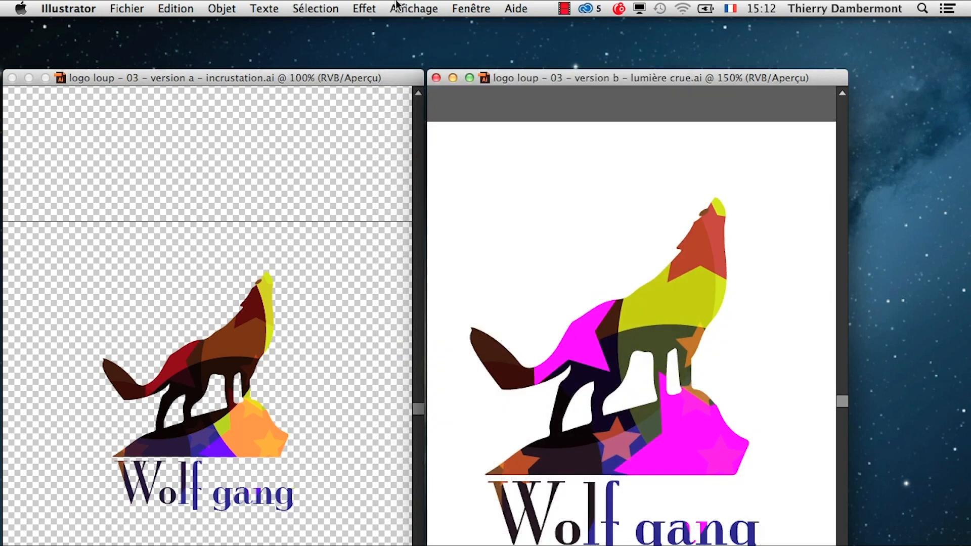
left_click(399, 7)
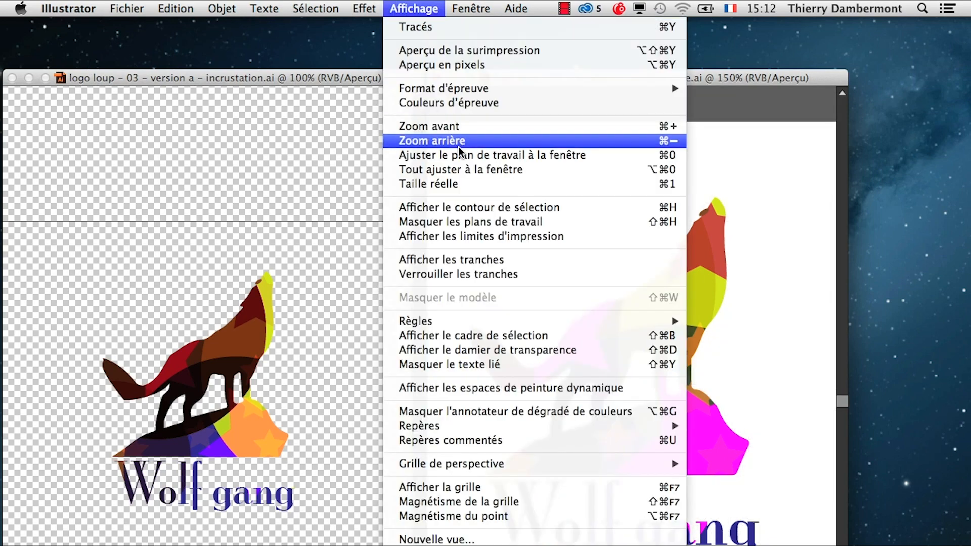
left_click(488, 207)
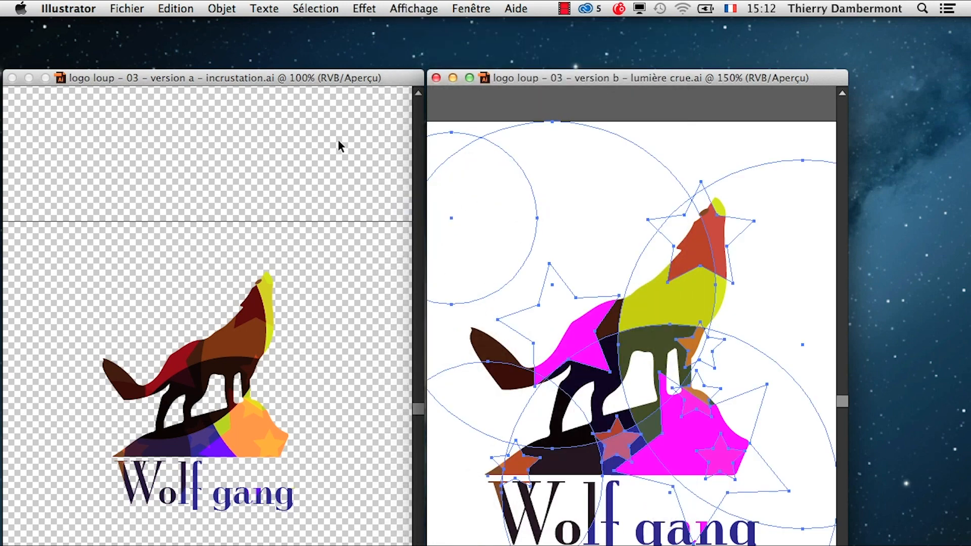
- Enlarge the version a document to 150% and hide its transparency grid to match version b
left_click(298, 78)
key("super+plus")
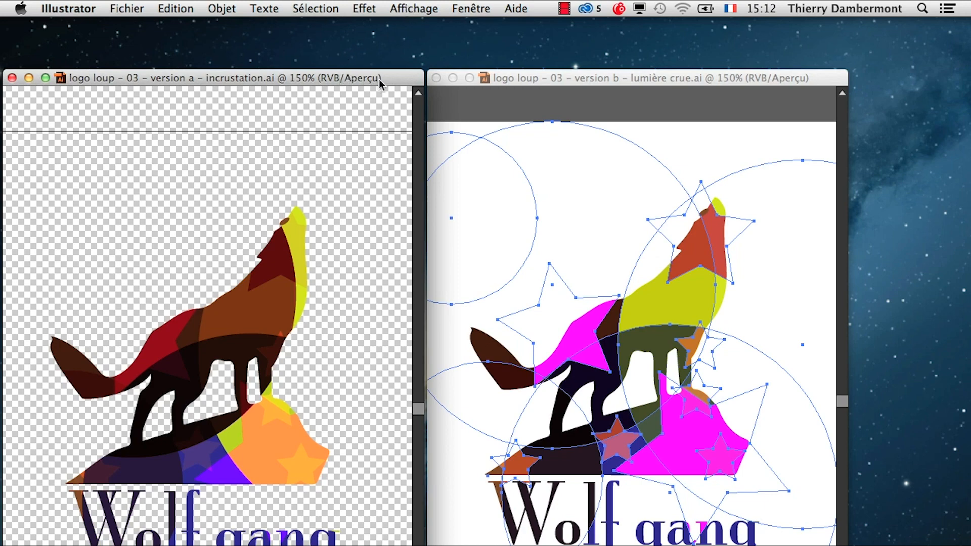
left_click(427, 6)
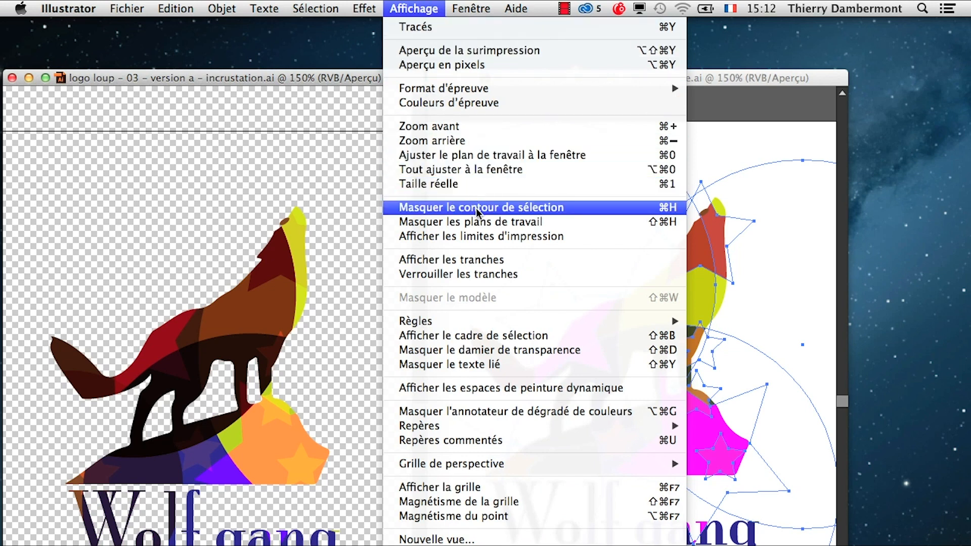
left_click(507, 350)
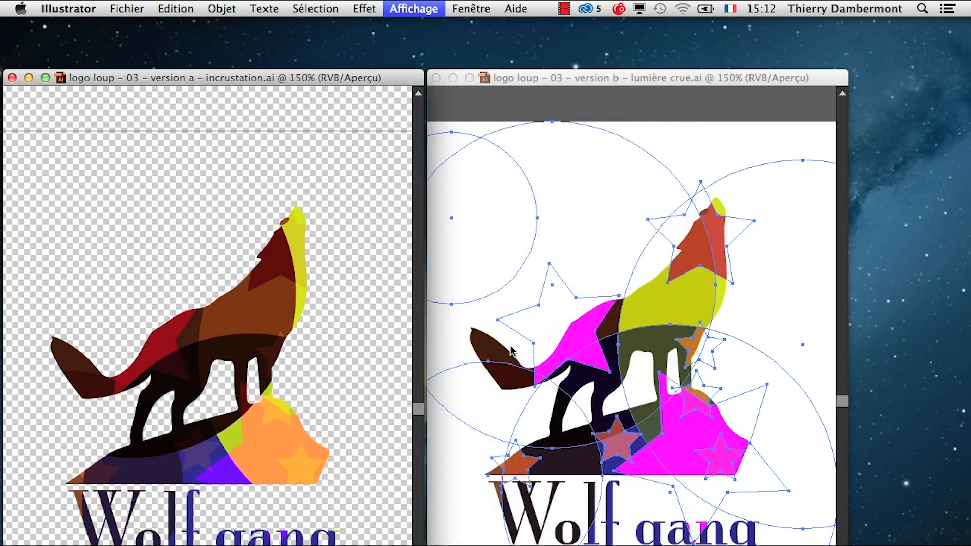
left_click(537, 107)
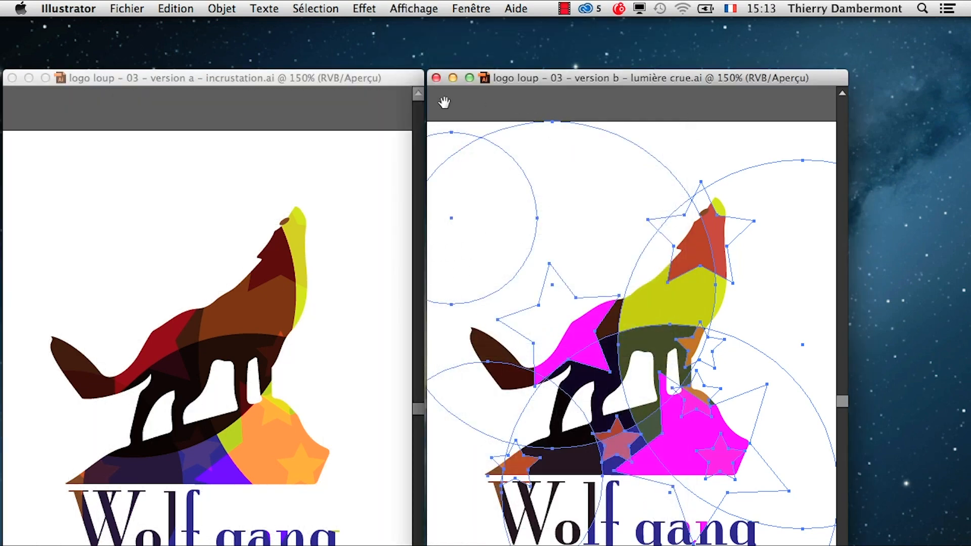
left_click(158, 88)
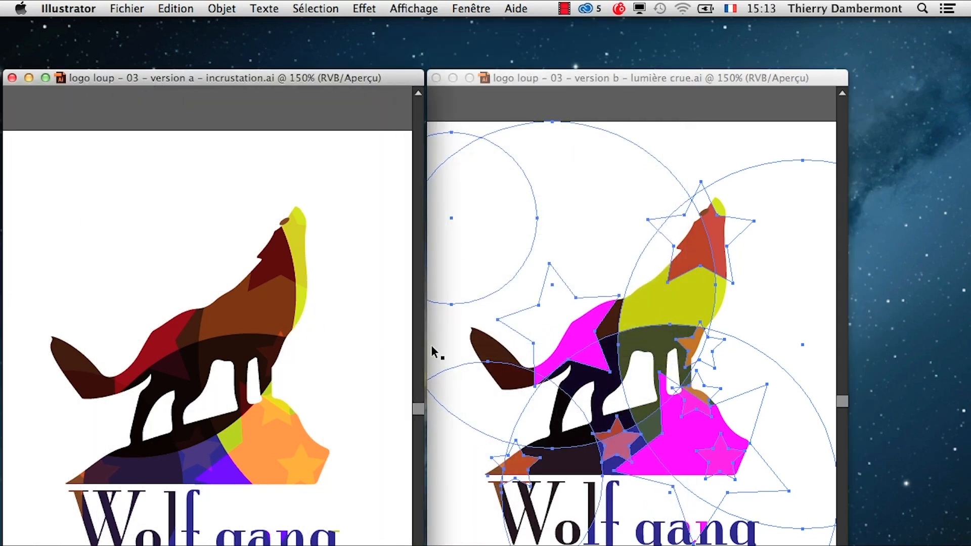
- Switch to Finder, select the "logo loup - 03 - version b - lumière crue.ai" file, and return to version a in Illustrator with the panels hidden
key("super+Tab")
left_click(334, 387)
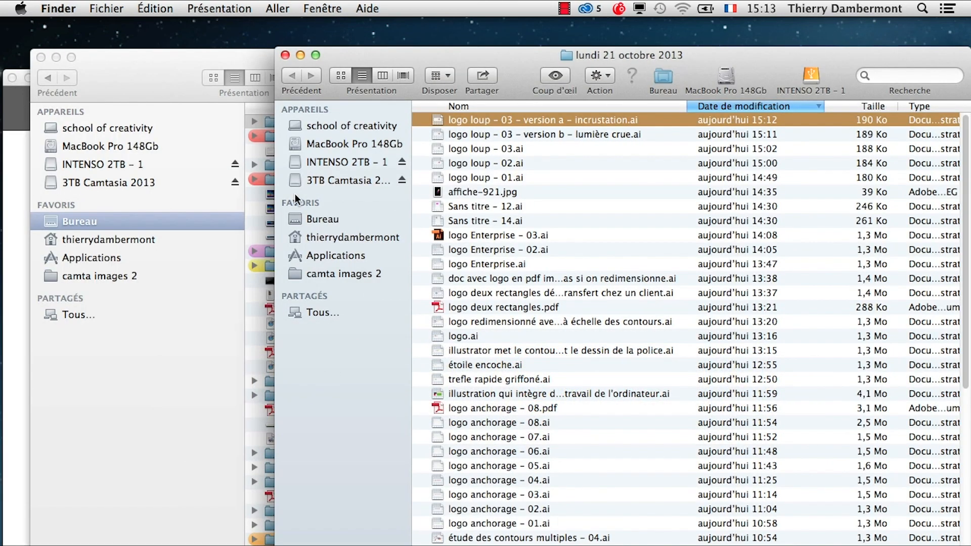
key("Down")
key("super+Tab")
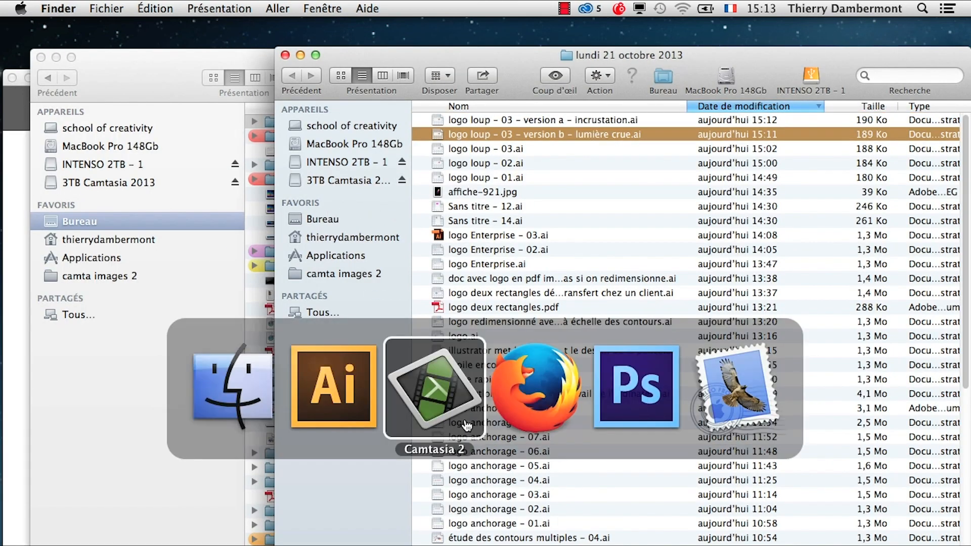
left_click(264, 403)
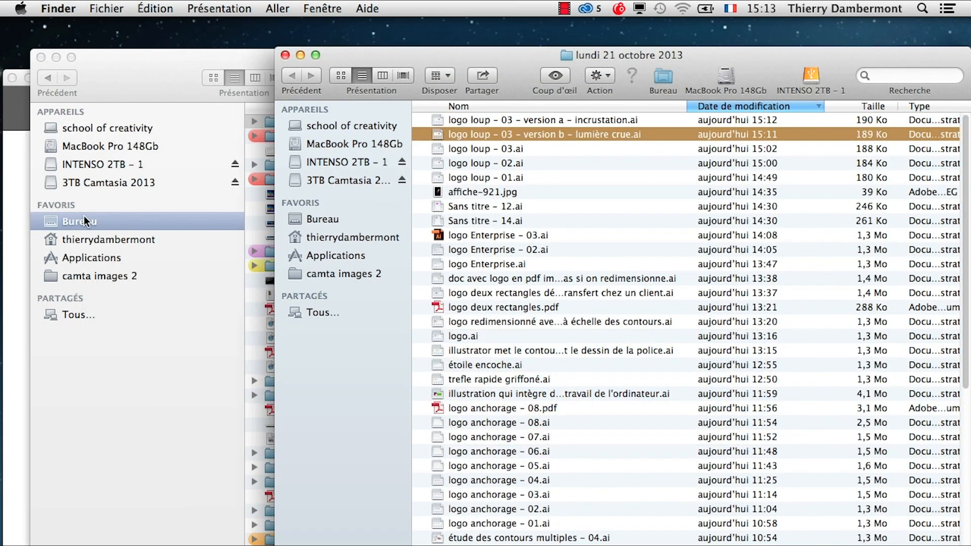
left_click(20, 145)
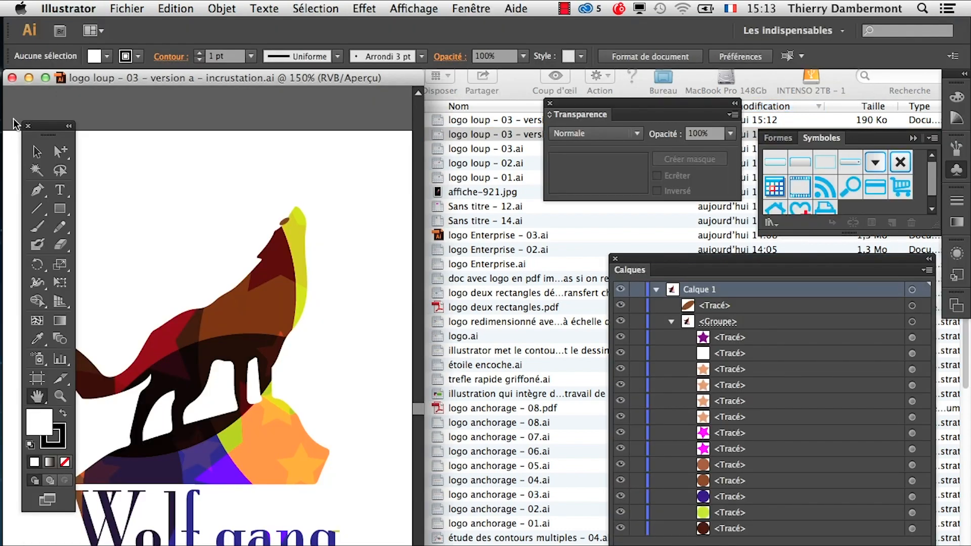
key("Tab")
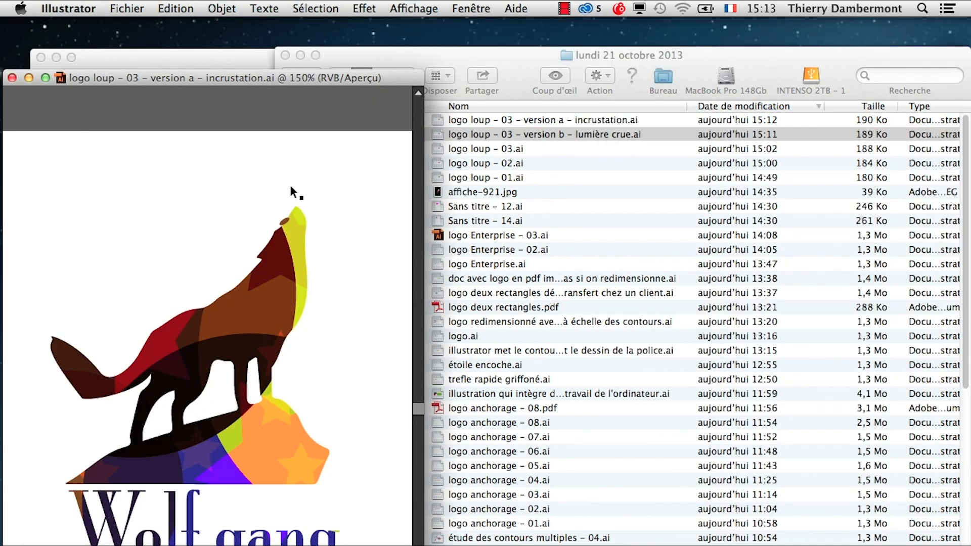
- Minimise the "lundi 21 octobre 2013" folder window in Finder and return to the version a document in Illustrator
left_click(402, 56)
left_click(298, 56)
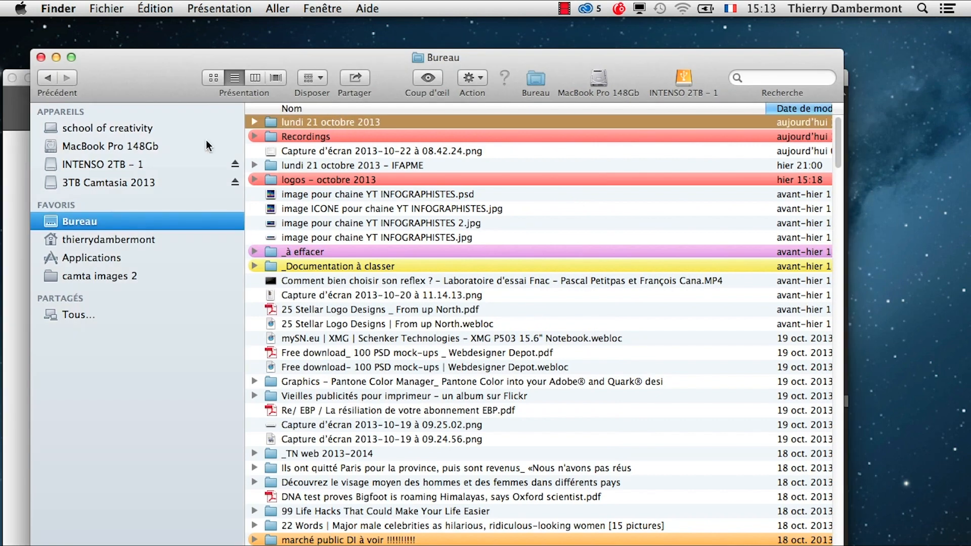
left_click(25, 160)
- Bring the version b document to the front beside version a, deselect its artwork, and reactivate version a
left_click(481, 8)
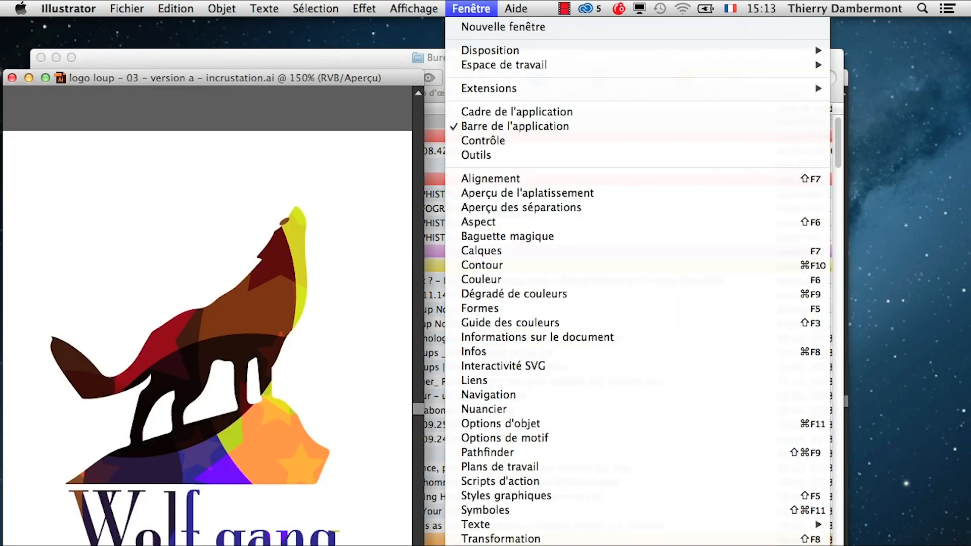
left_click(556, 545)
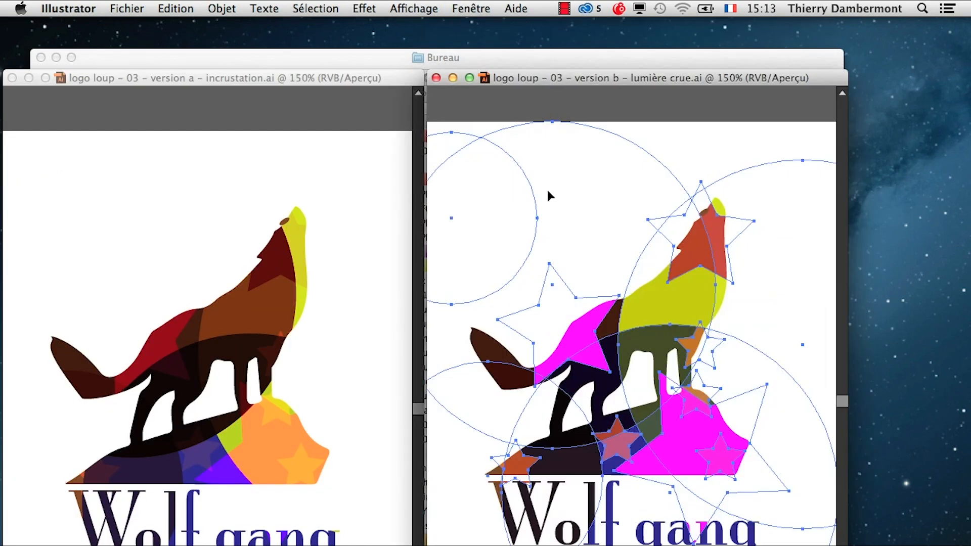
left_click(633, 116)
left_click(387, 78)
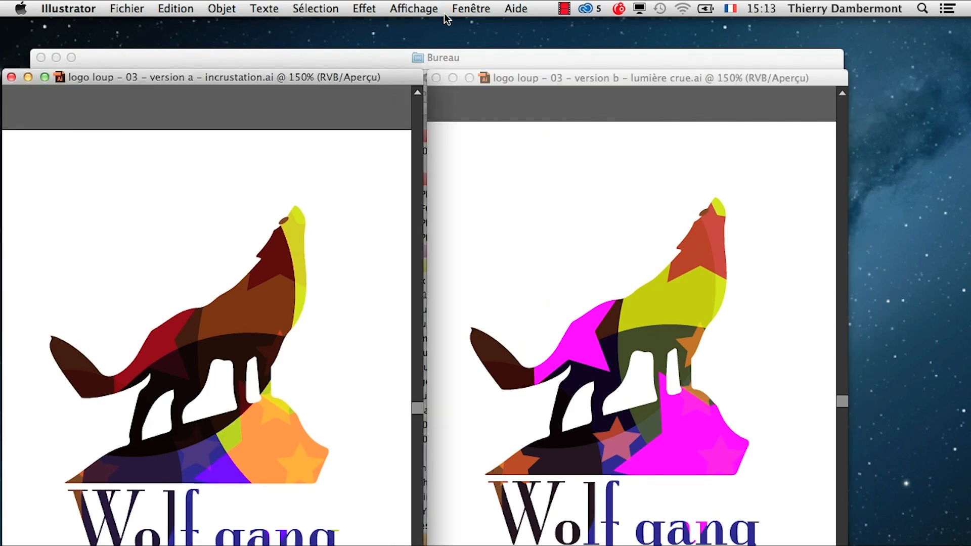
left_click(459, 6)
mouse_move(420, 8)
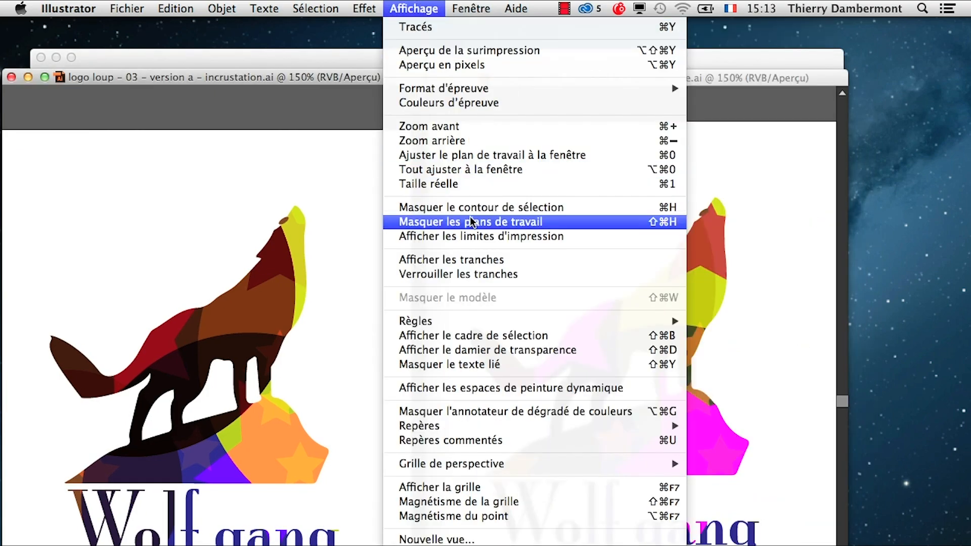
left_click(285, 122)
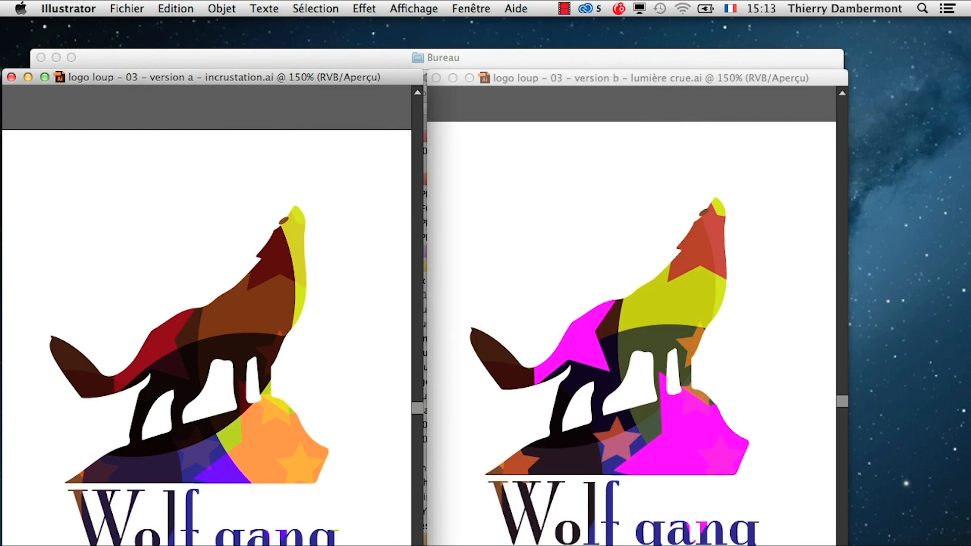